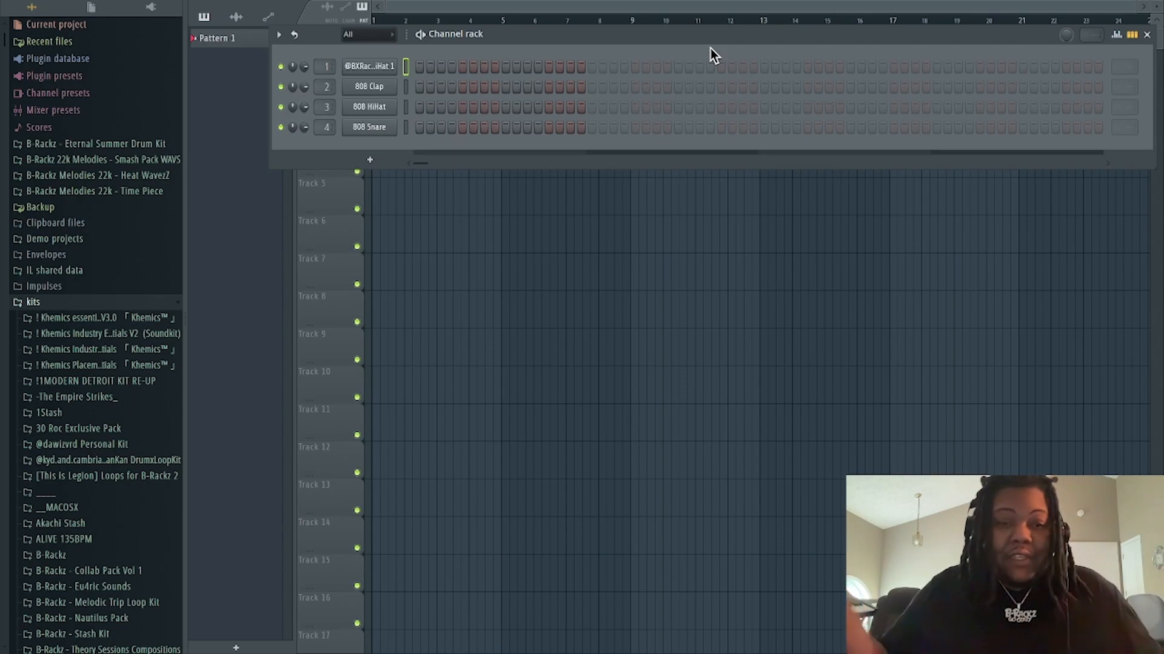
- Delete the first hi-hat channel and replace the 808 Clap channel with Omnisphere
right_click(374, 68)
left_click(417, 212)
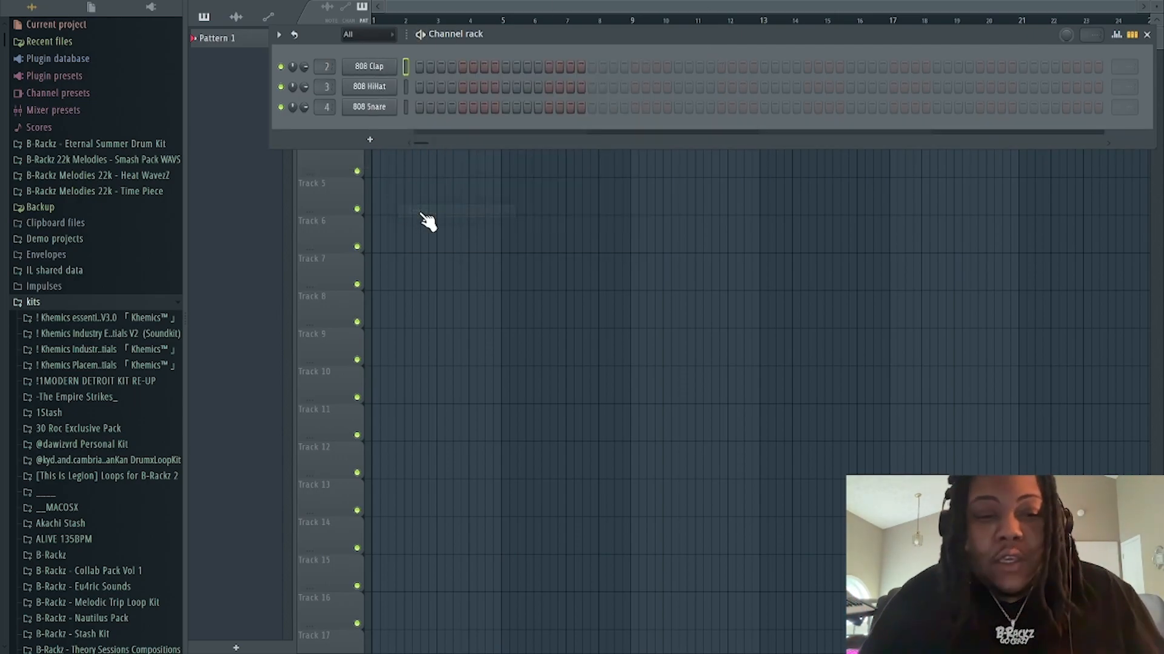
right_click(360, 68)
mouse_move(410, 185)
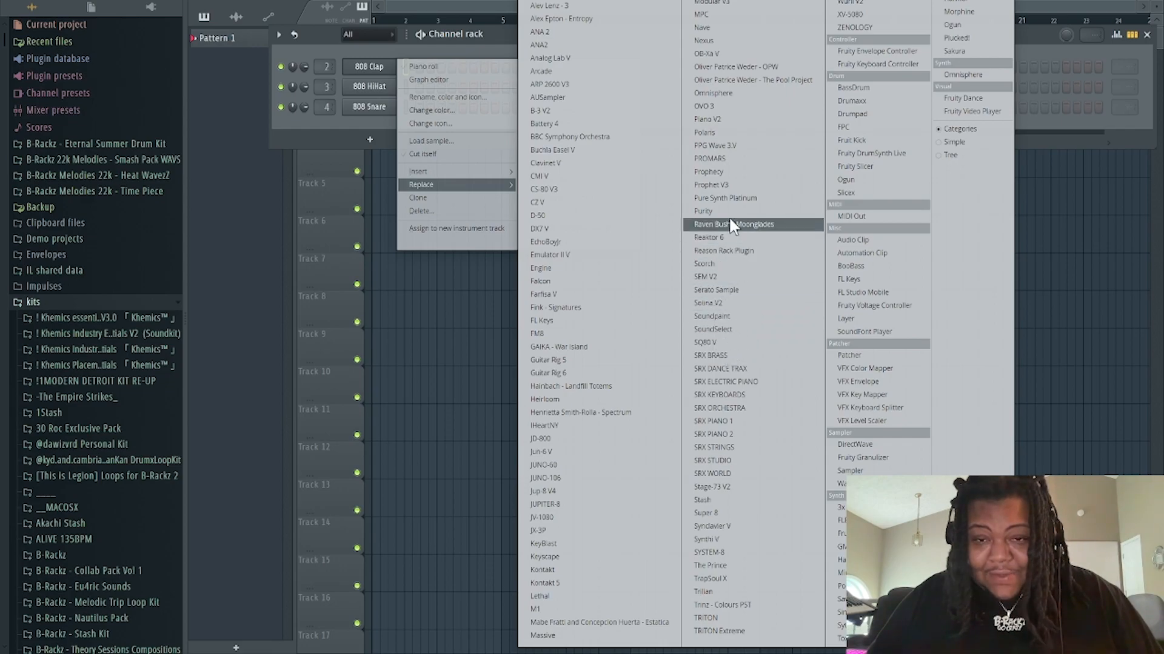
left_click(729, 94)
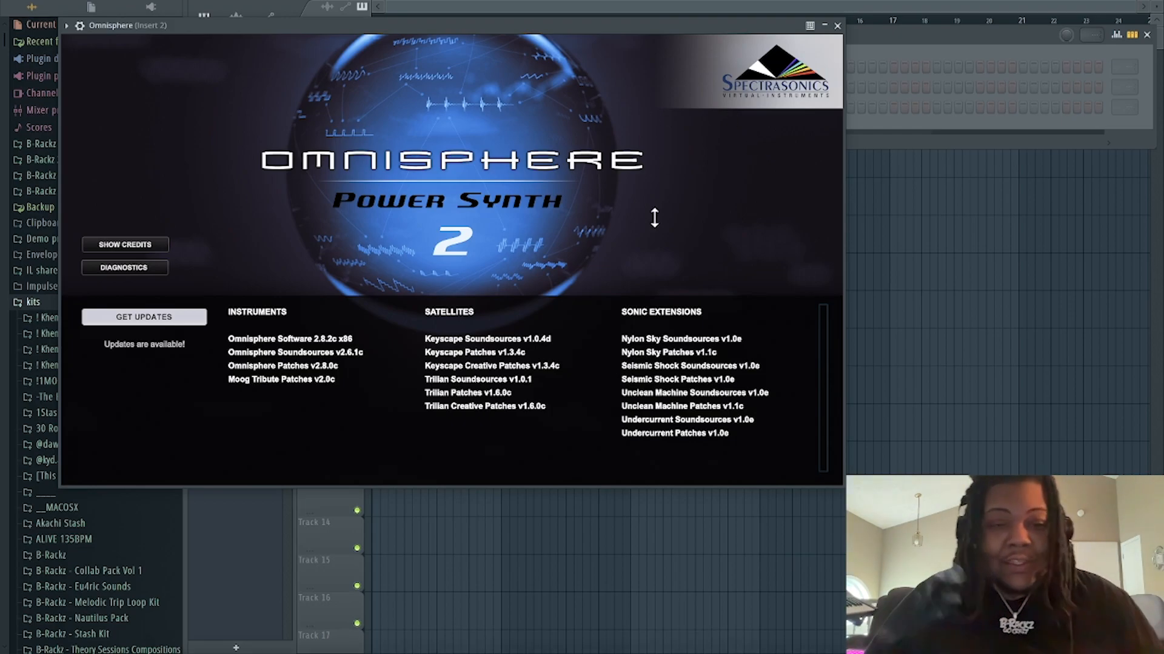
left_click(653, 270)
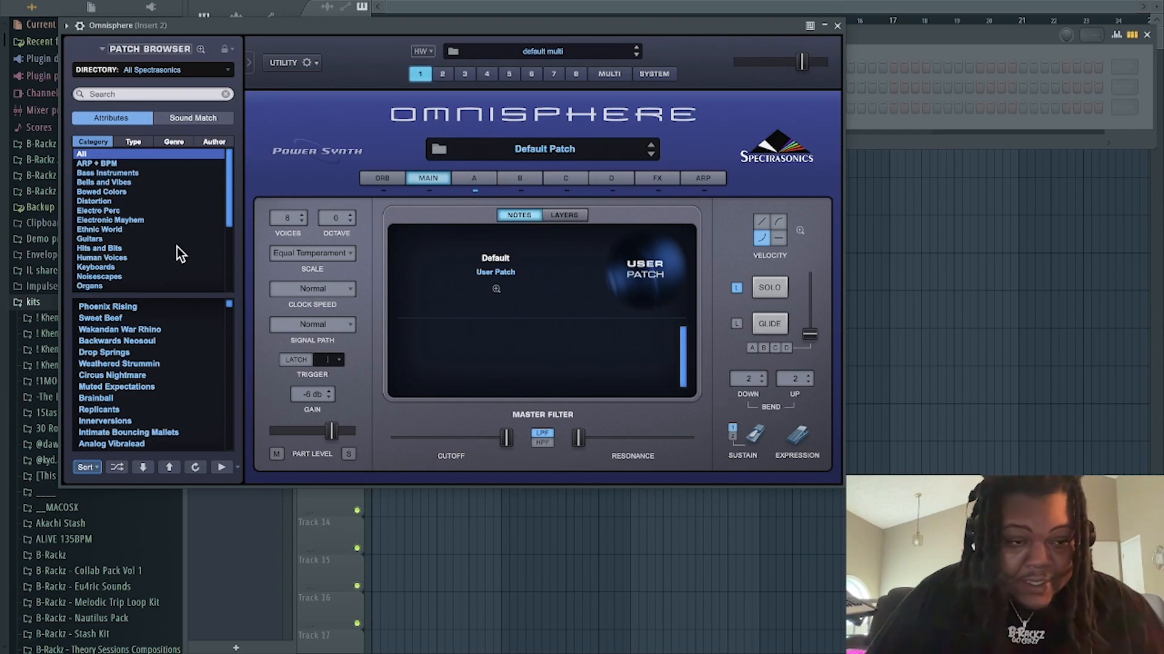
- Filter the Omnisphere patches to the Bells and Vibes category and load In Memorium 1
scroll(168, 267, "down", 3)
scroll(153, 259, "up", 3)
left_click(103, 181)
scroll(126, 393, "down", 4)
scroll(113, 386, "down", 1)
left_click(109, 318)
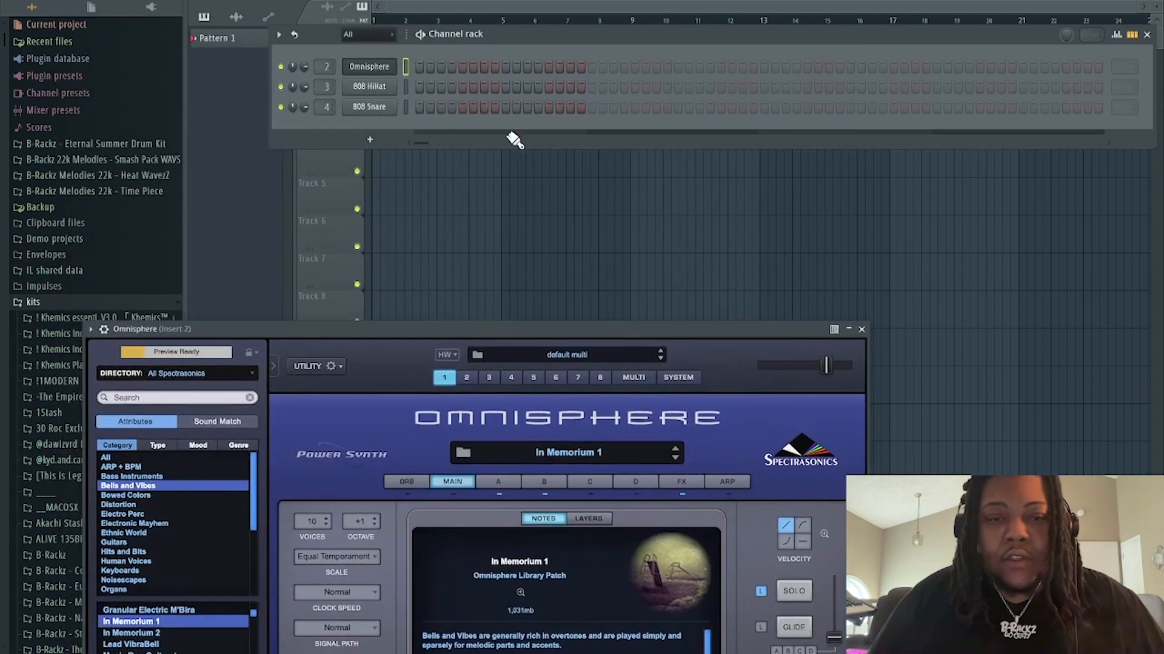
- Open the Omnisphere channel's piano roll and return playback to the start
left_click_drag(519, 35, 438, 69)
right_click(305, 97)
left_click(318, 100)
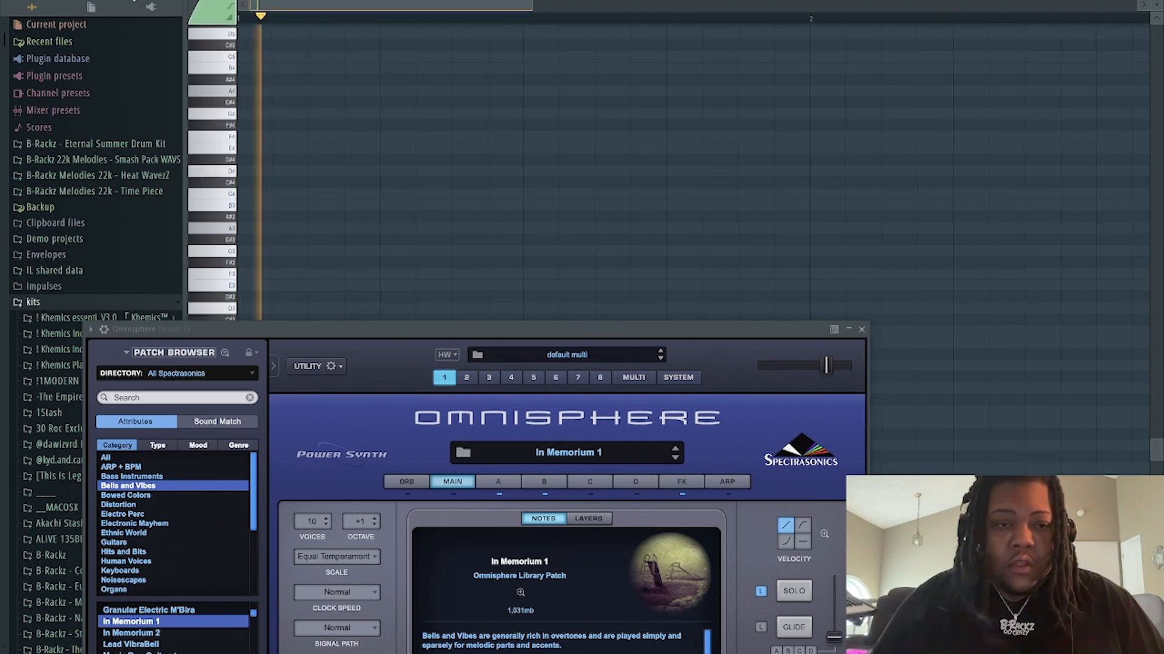
key("space")
left_click(173, 2)
left_click(194, 5)
key("Escape")
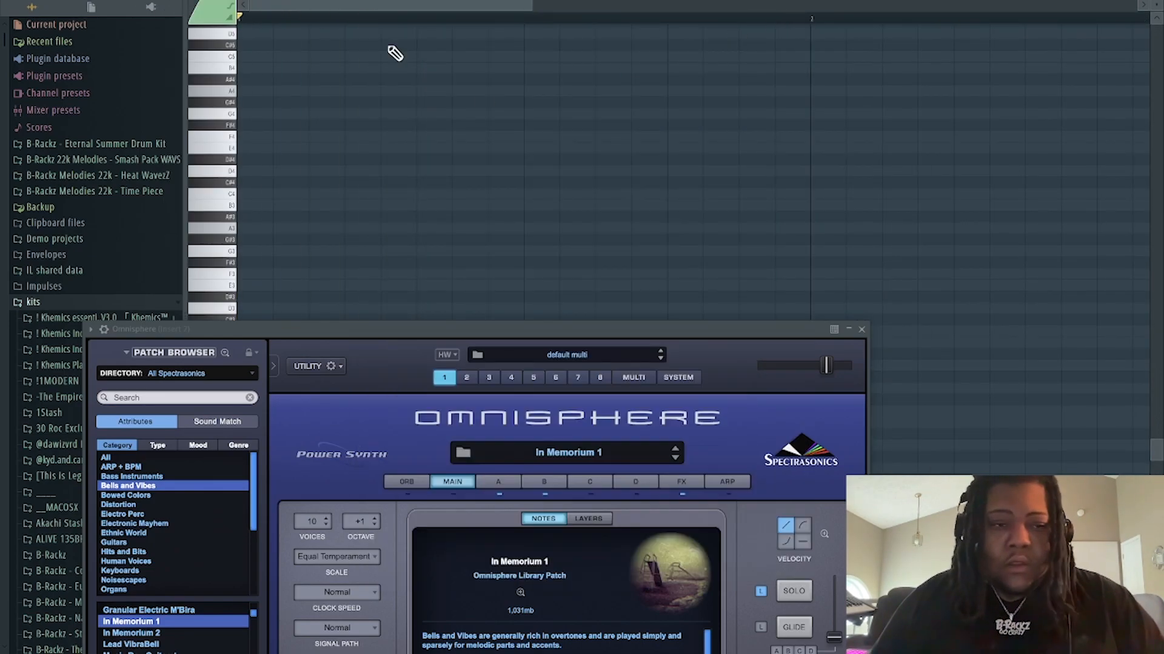
left_click(337, 83)
- Shuffle the Synth Mono patches in Omnisphere #3 and audition Headcase Syncbass 5ths, Classic Juno 106 LPF Sweep and SH01A - Wah Springs Lead
left_click(268, 551)
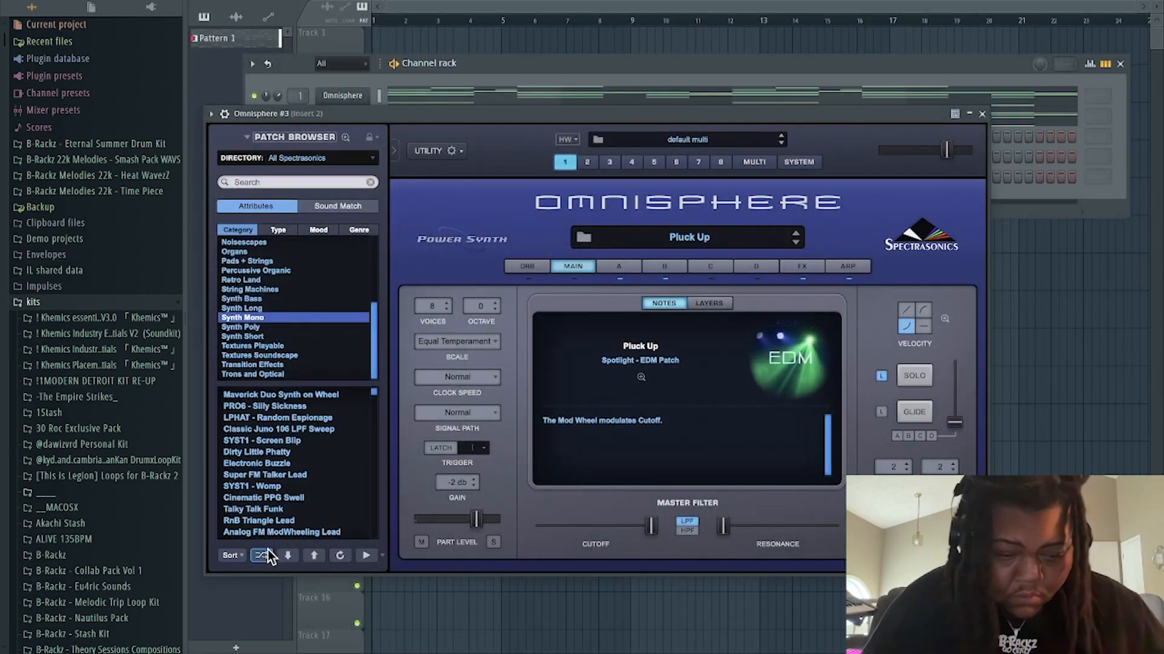
left_click(267, 551)
left_click(268, 552)
scroll(271, 441, "down", 4)
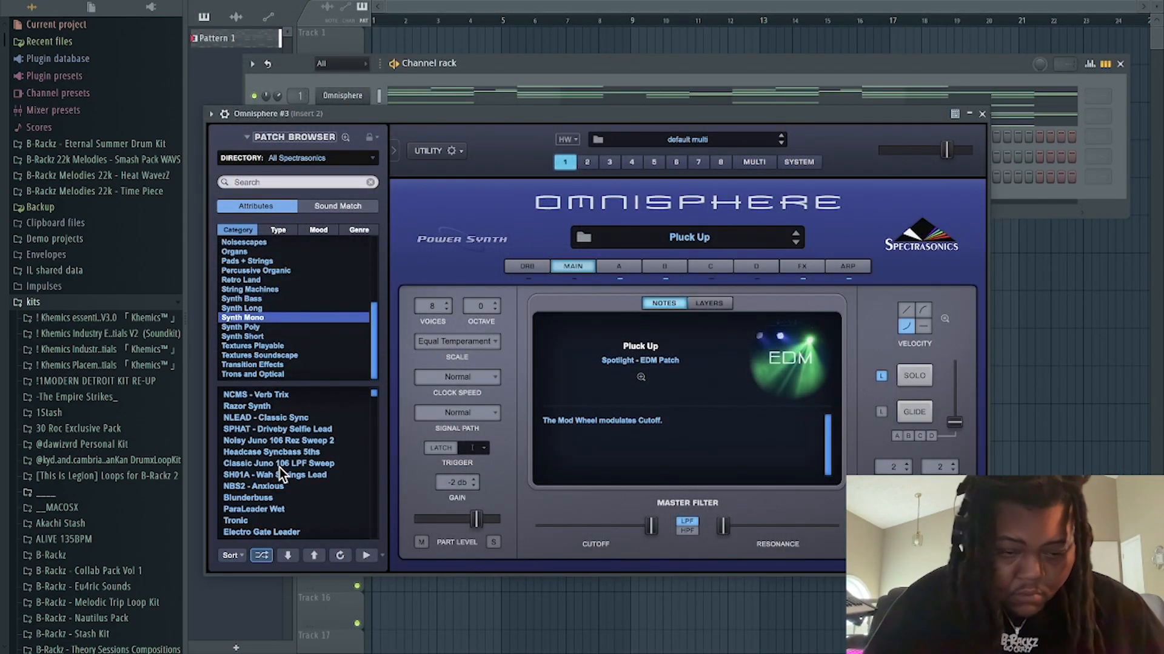
left_click(270, 452)
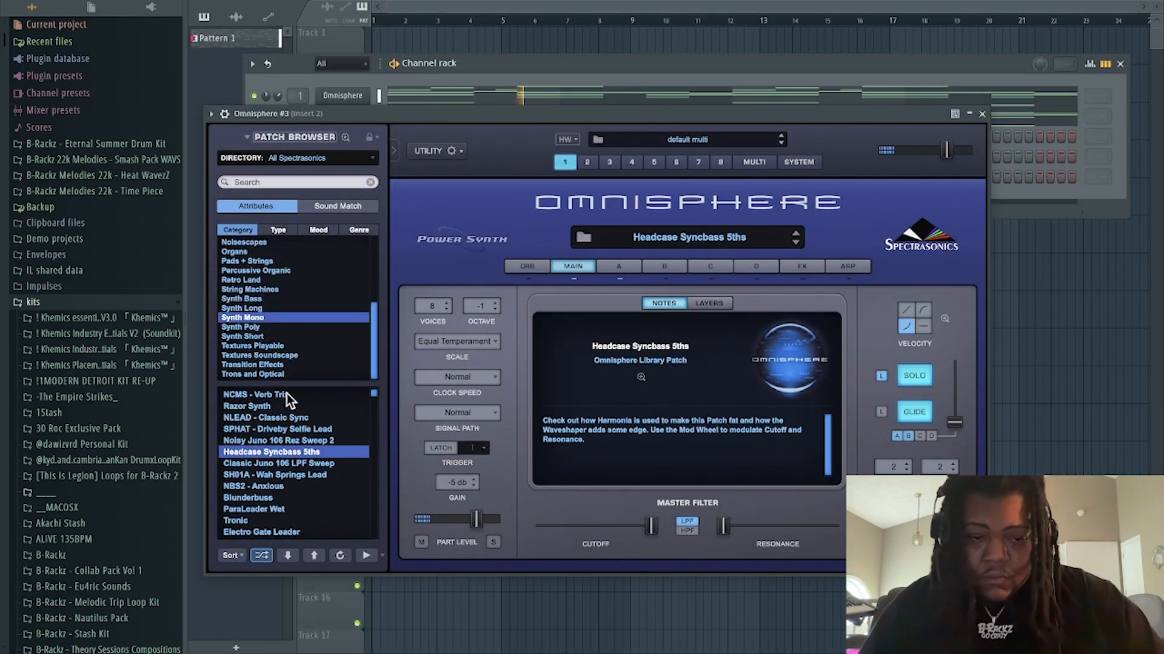
left_click(296, 461)
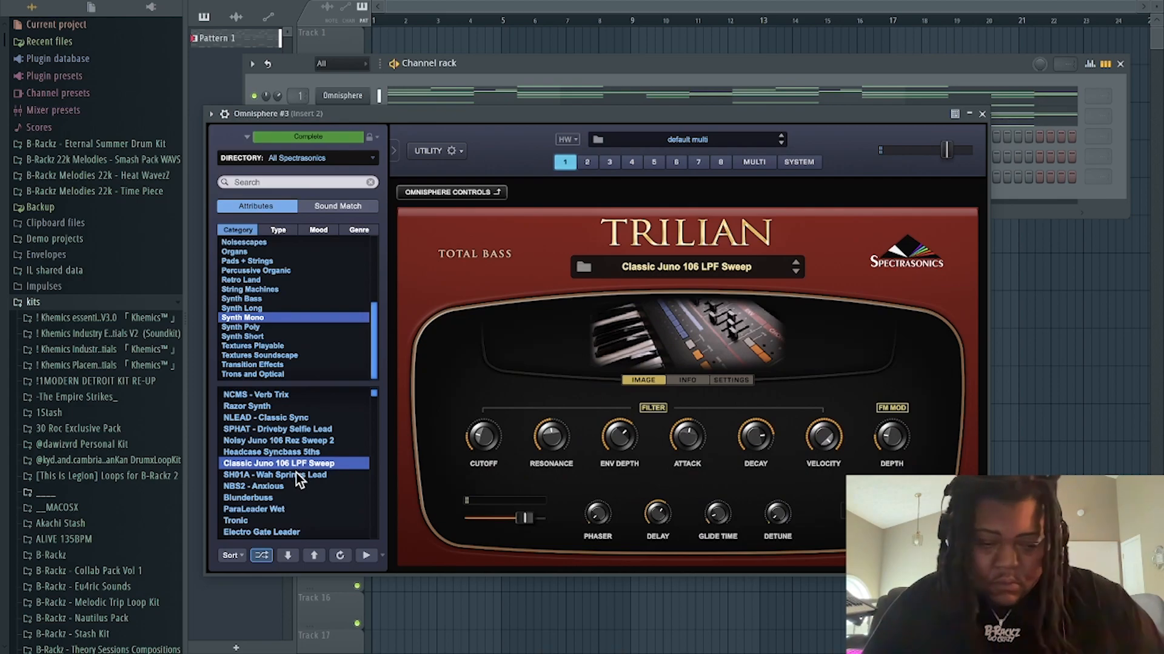
left_click(296, 474)
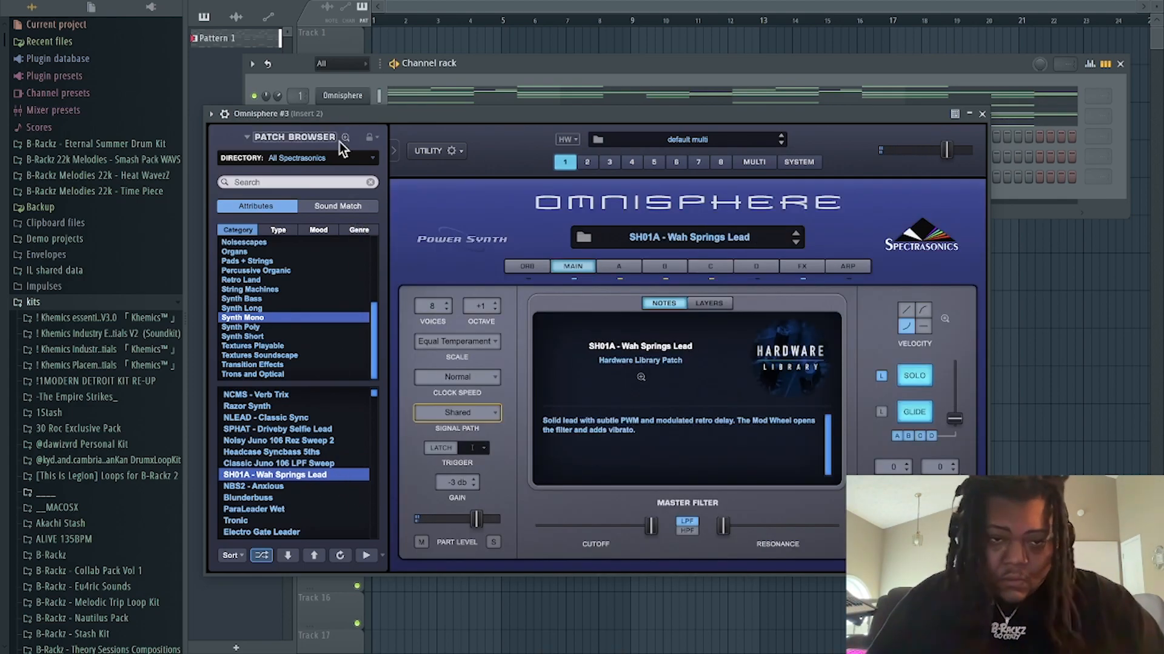
scroll(355, 409, "down", 1)
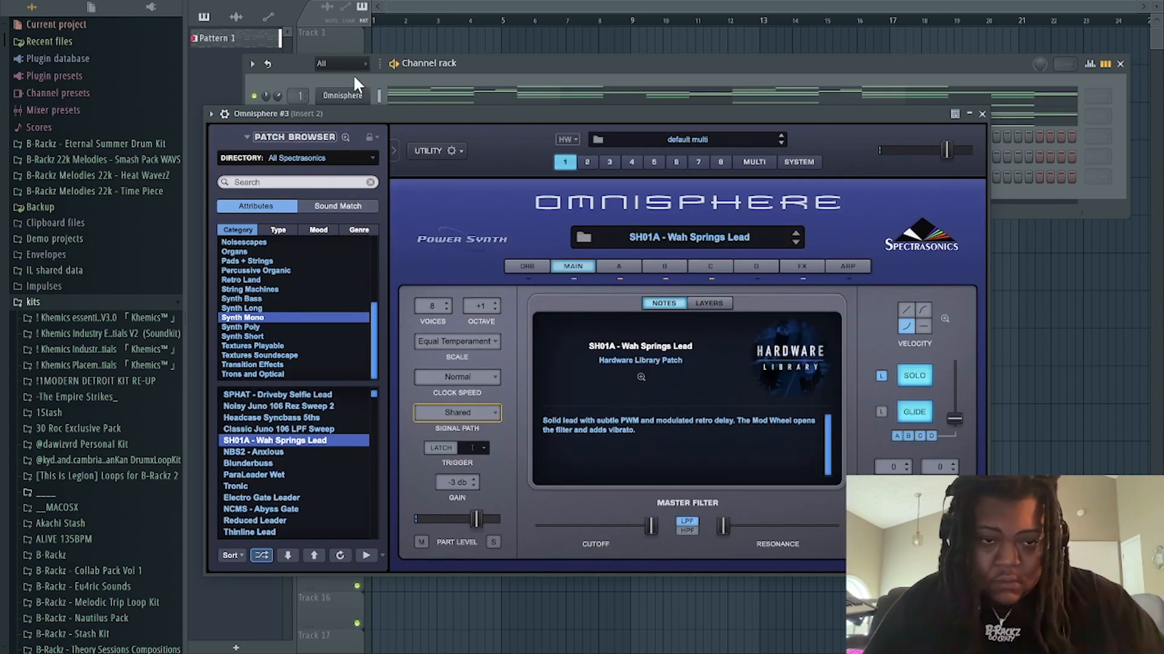
- Close the synth window, open the channel's piano roll and draw a three-beat G4 note from the start of bar 1
left_click(982, 114)
right_click(347, 139)
left_click(383, 133)
scroll(311, 182, "up", 4)
left_click_drag(242, 184, 374, 236)
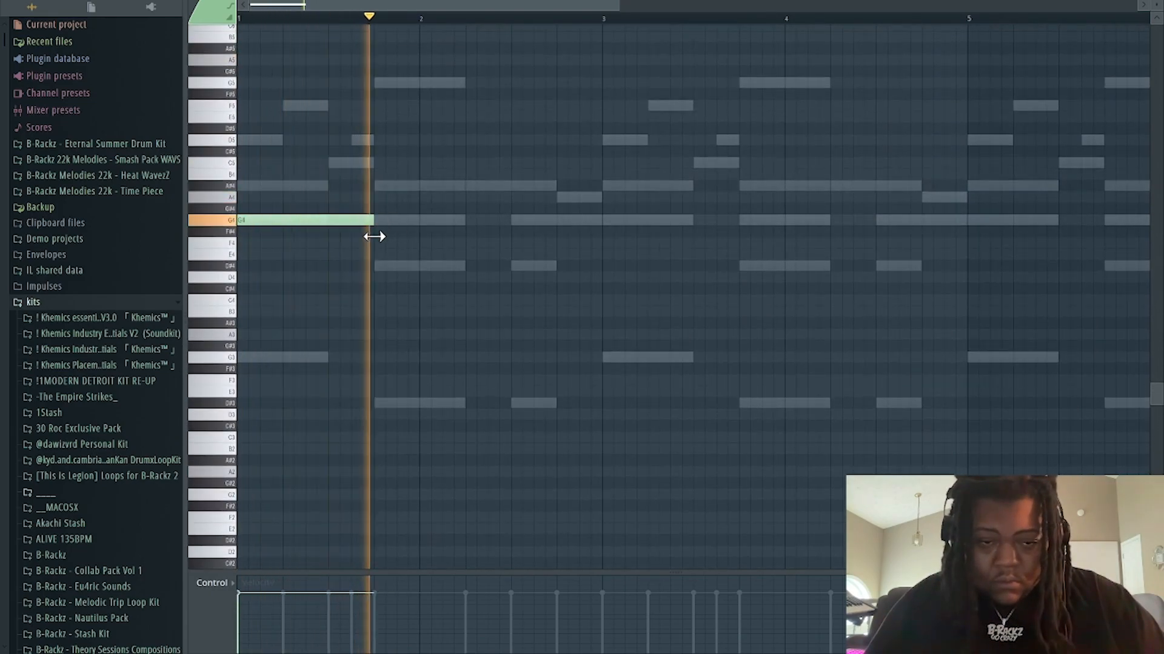
- Continue the melody after the G4 note with one-beat A#4, F5 and A#4 notes and a two-beat F5 note ending at bar 3
left_click(385, 186)
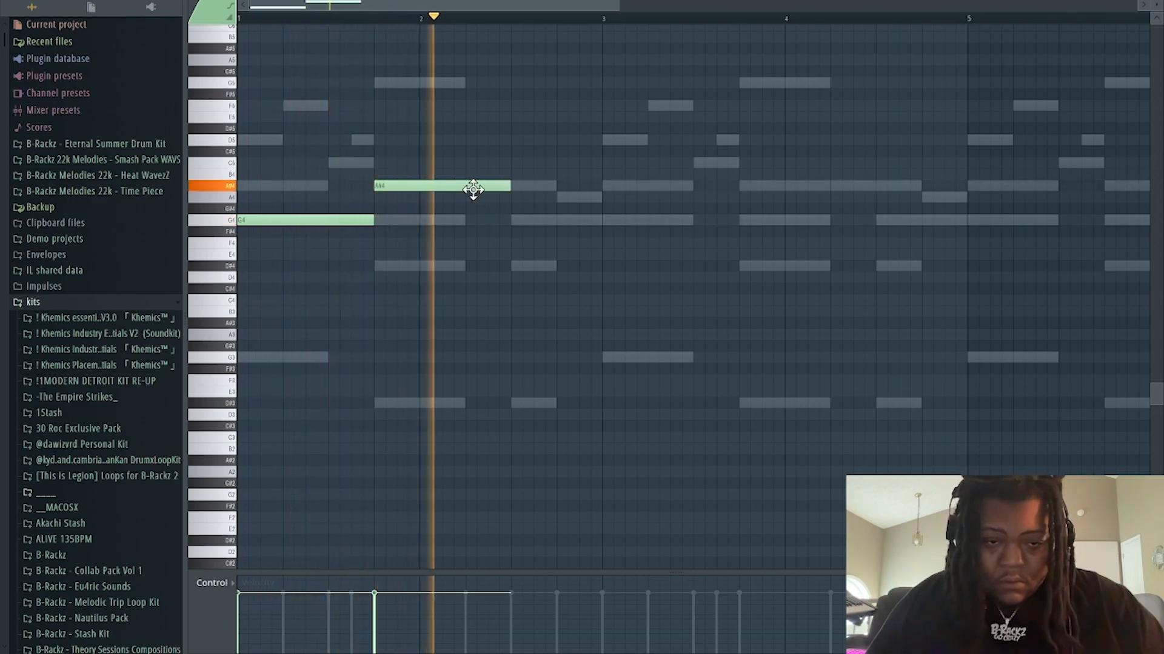
left_click_drag(508, 185, 418, 200)
left_click(423, 140)
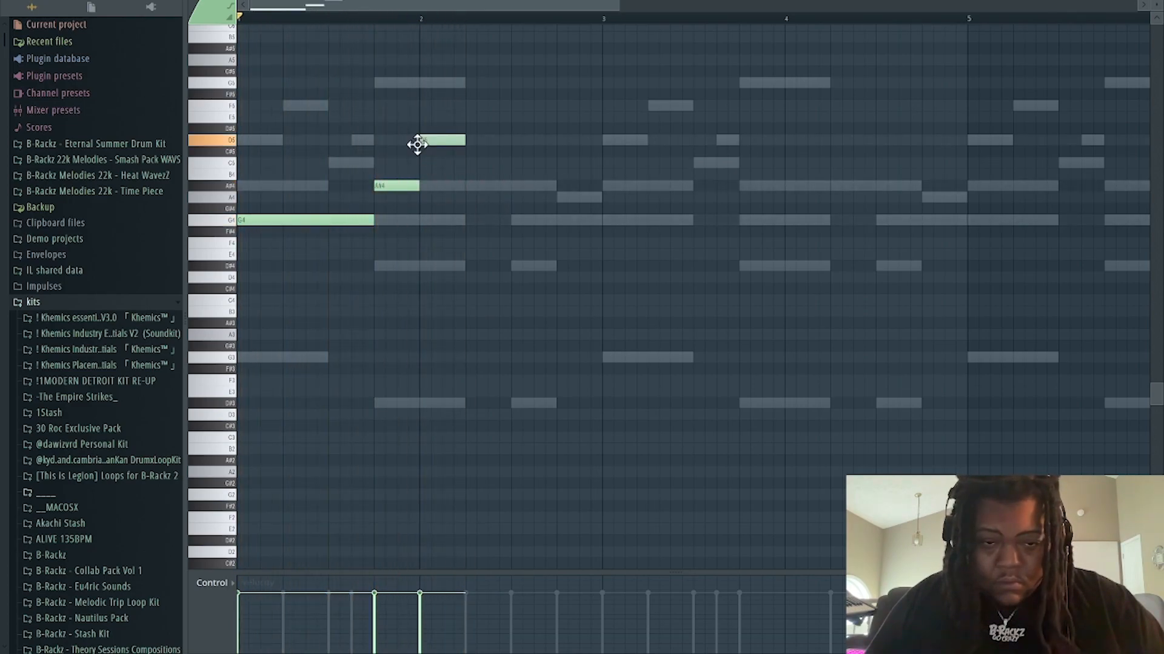
left_click_drag(440, 137, 468, 108)
left_click(473, 185)
left_click(518, 105)
left_click_drag(555, 106, 600, 107)
- Duplicate the two-bar melody three times along the pattern and close the piano roll
key("ctrl+b")
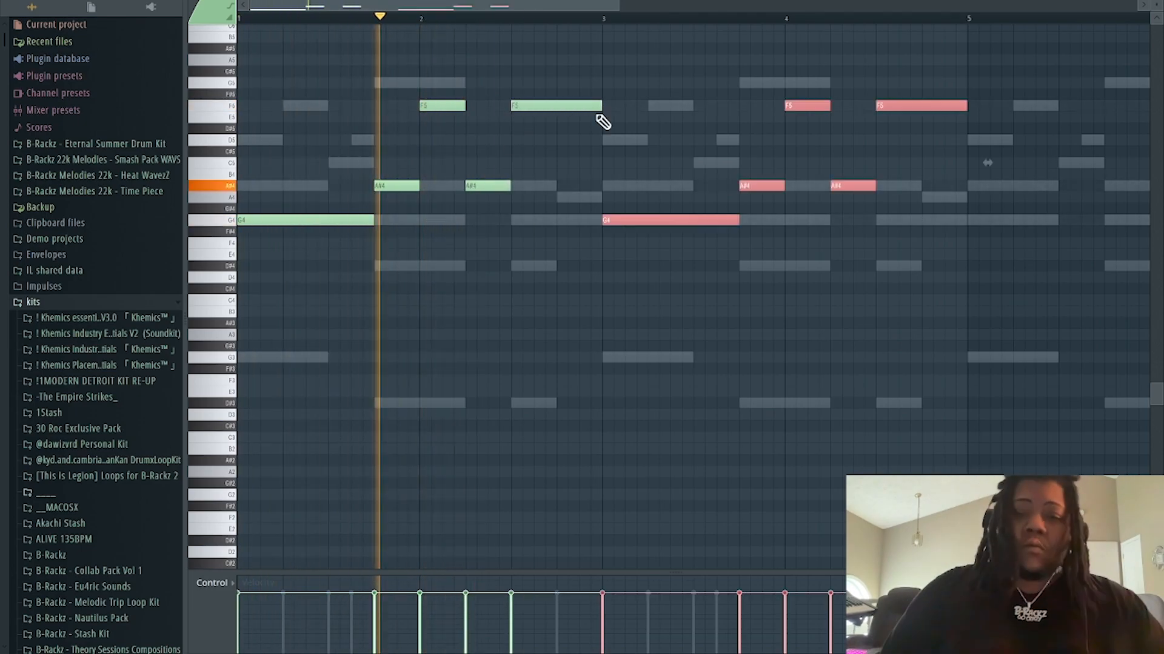
key("ctrl+b")
key("ctrl+b")
left_click(1155, 2)
- Add another Omnisphere channel, audition the Synth Poly patch CZ Warmth and load Phunktastic Dirt Synth
right_click(345, 120)
left_click(404, 232)
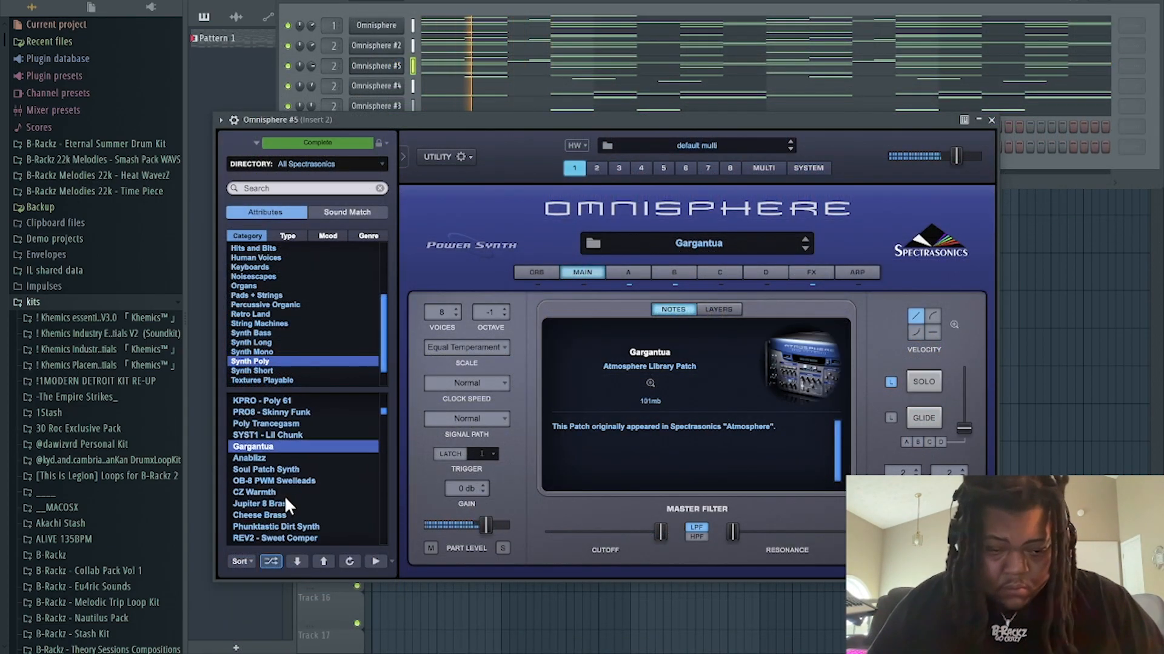
left_click(282, 491)
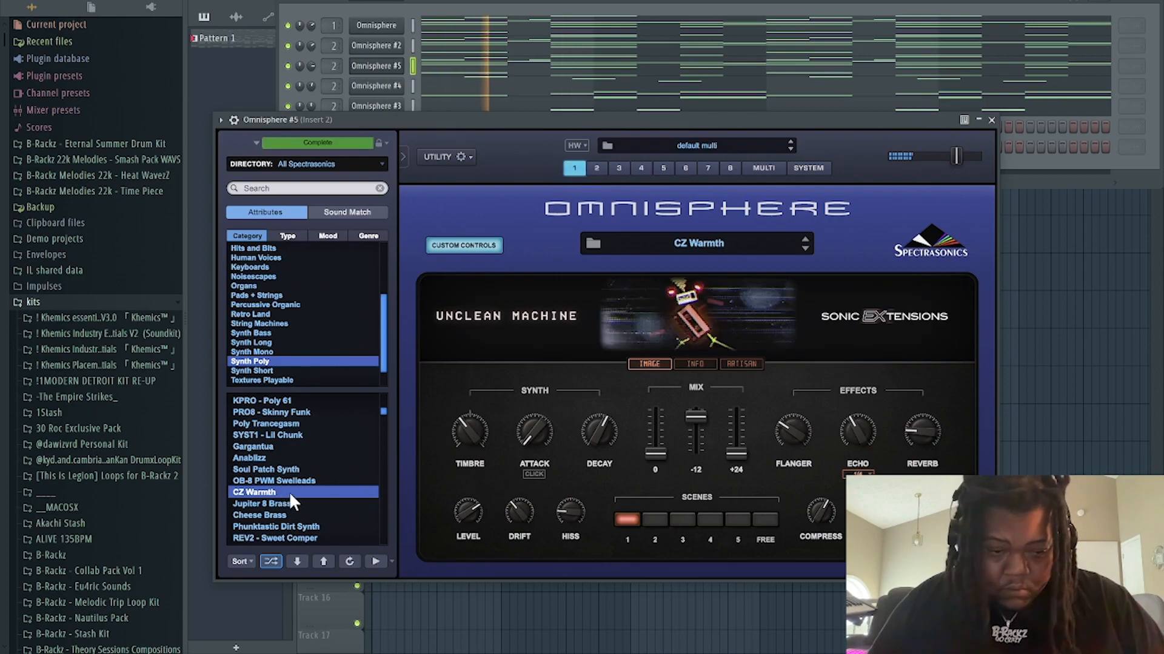
scroll(286, 489, "down", 2)
left_click(282, 479)
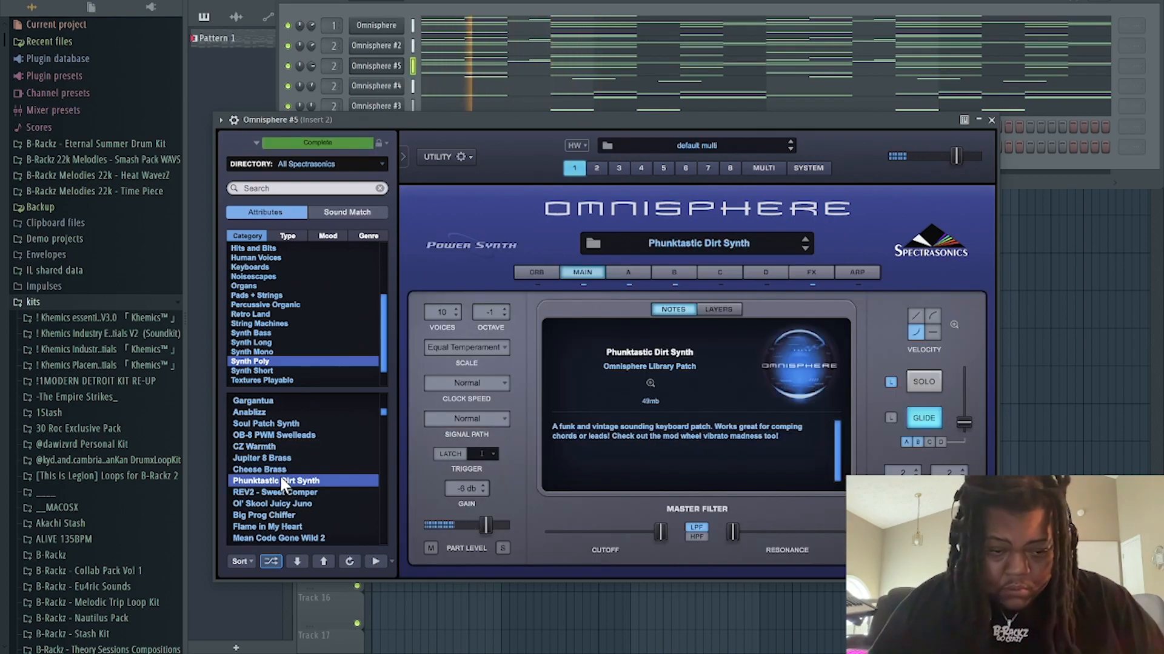
- Raise the Omnisphere #5 notes above the G3 and D#3 bass notes by one octave and adjust the channel's volume
left_click(449, 66)
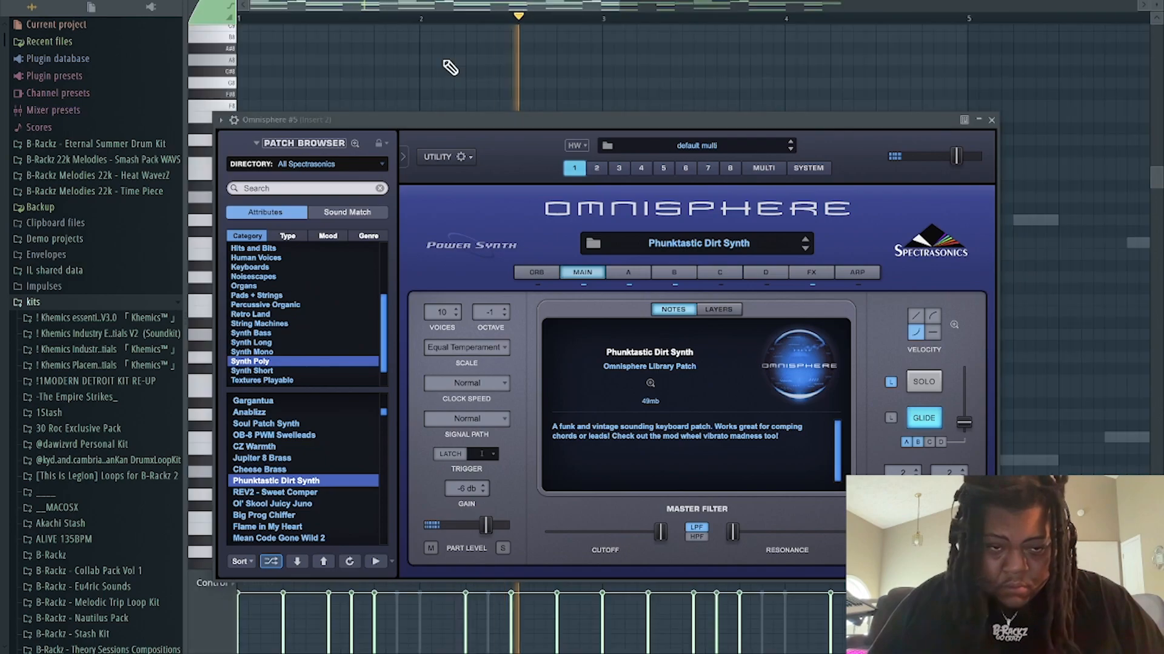
left_click(991, 120)
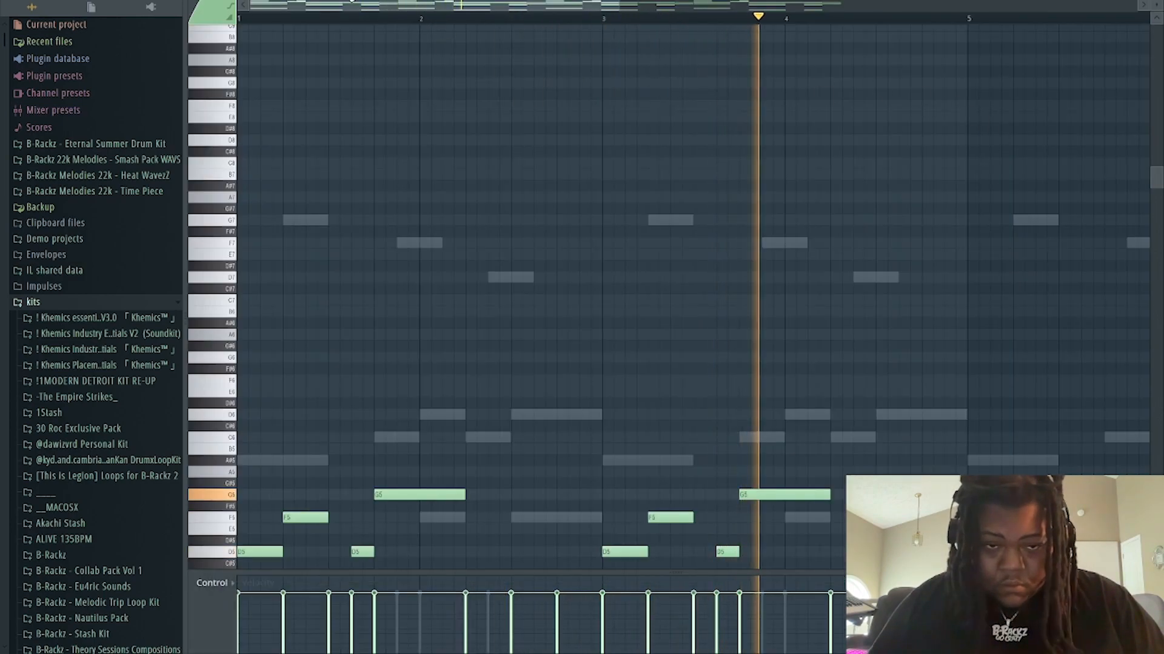
scroll(406, 115, "down", 8)
scroll(400, 103, "up", 2)
left_click_drag(240, 26, 257, 293)
key("ctrl+Up")
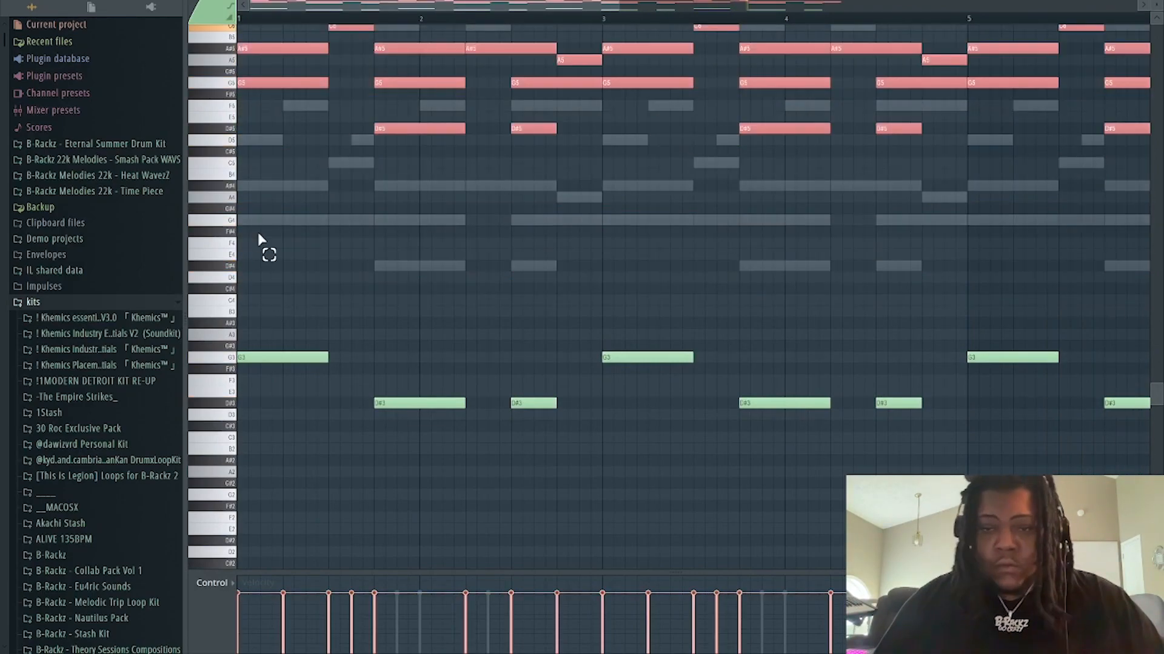
left_click(1157, 2)
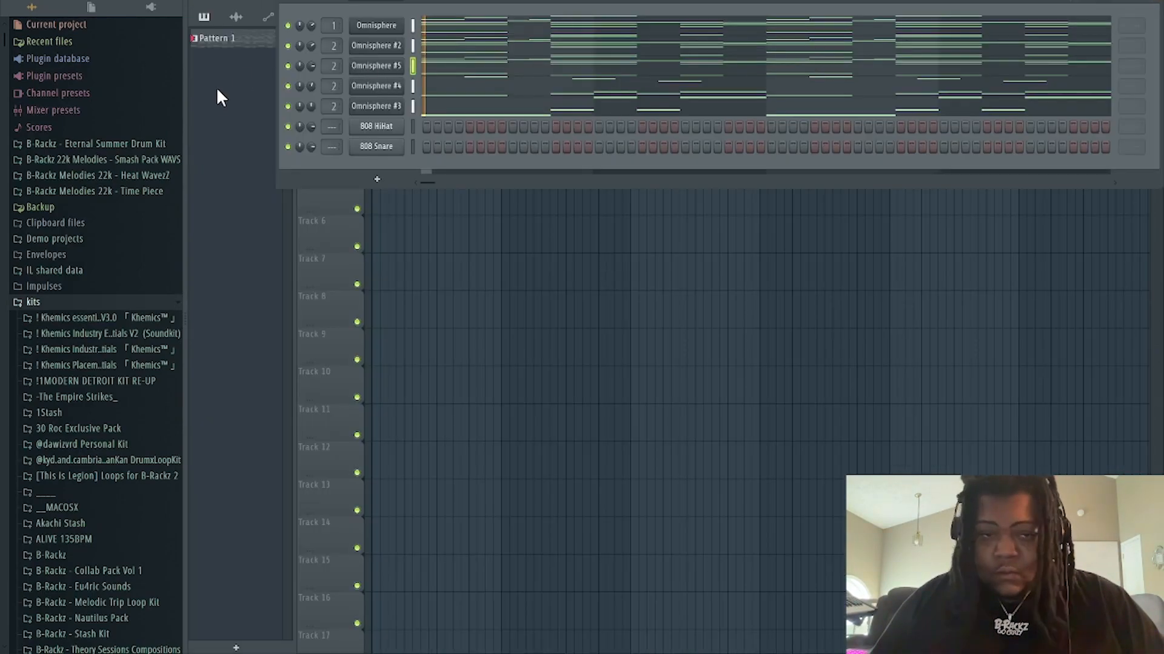
left_click_drag(313, 66, 313, 73)
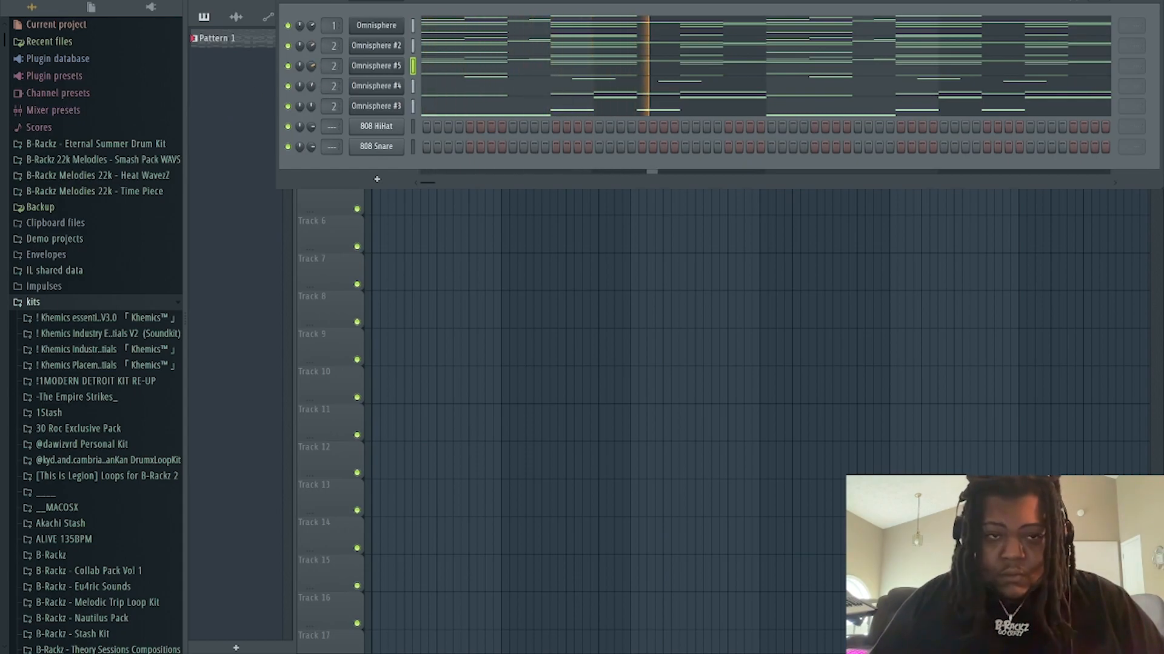
- Open the Khemics essentials V3.0 kit and look through its hihat midi essentials folder
left_click(94, 319)
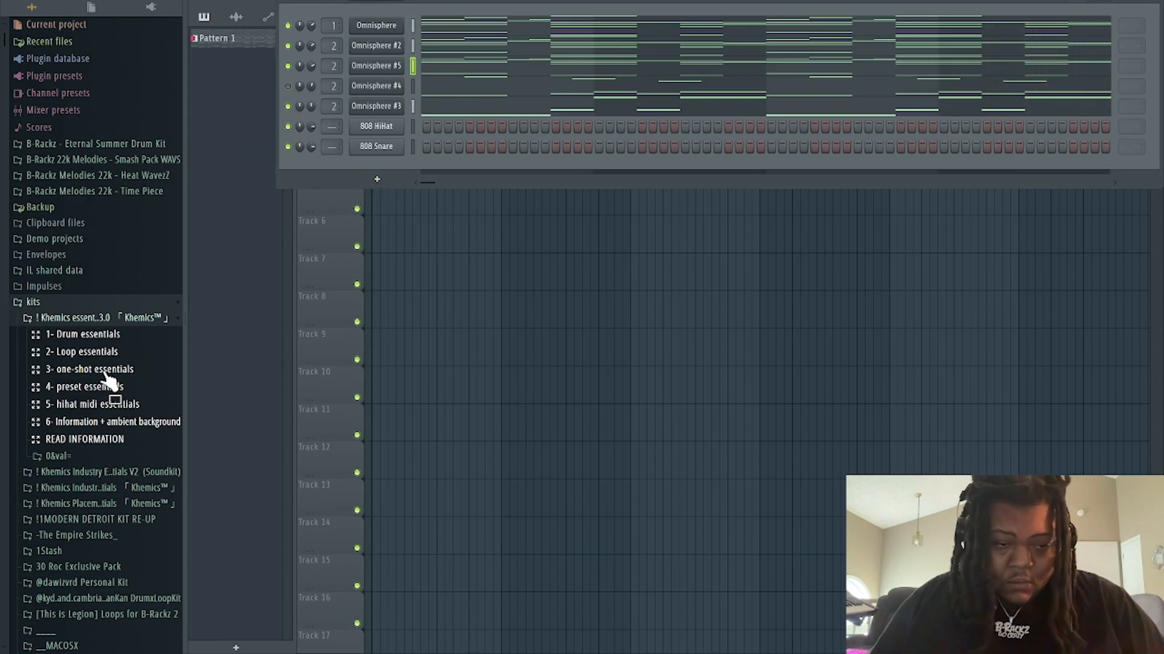
left_click(85, 403)
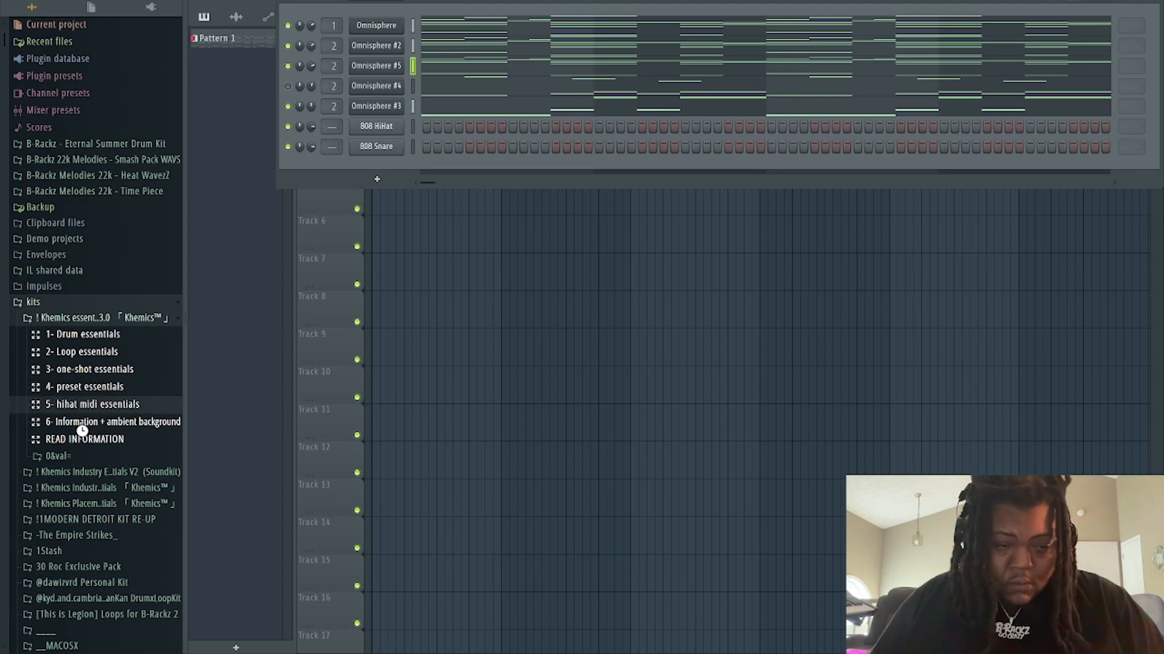
scroll(97, 415, "down", 5)
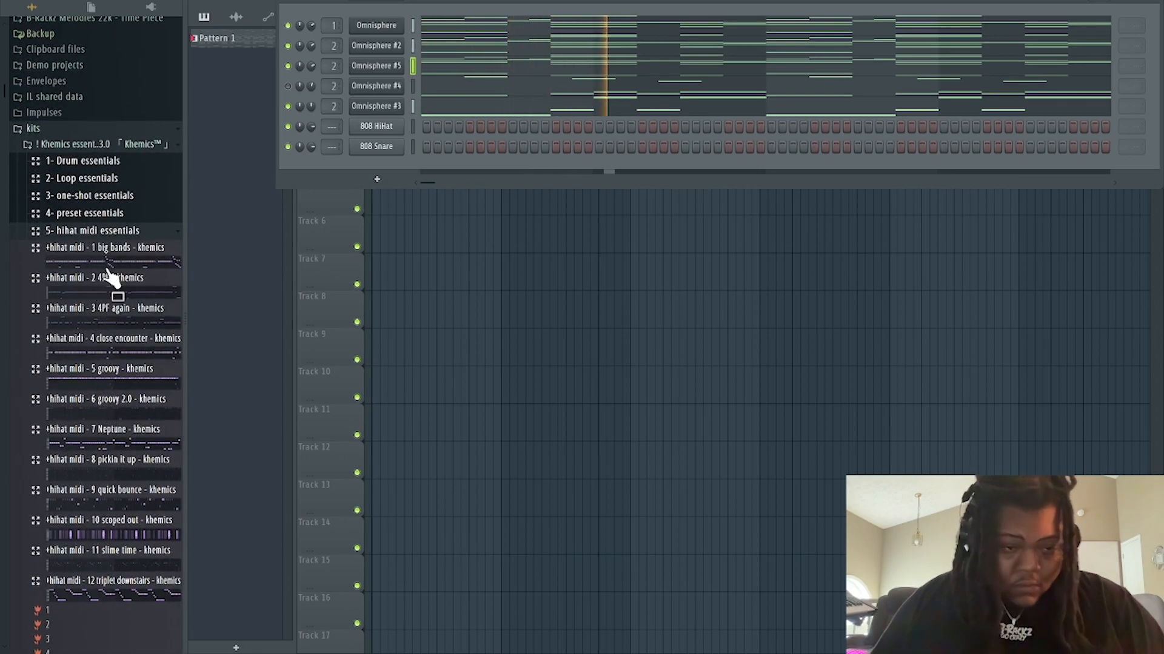
left_click(118, 232)
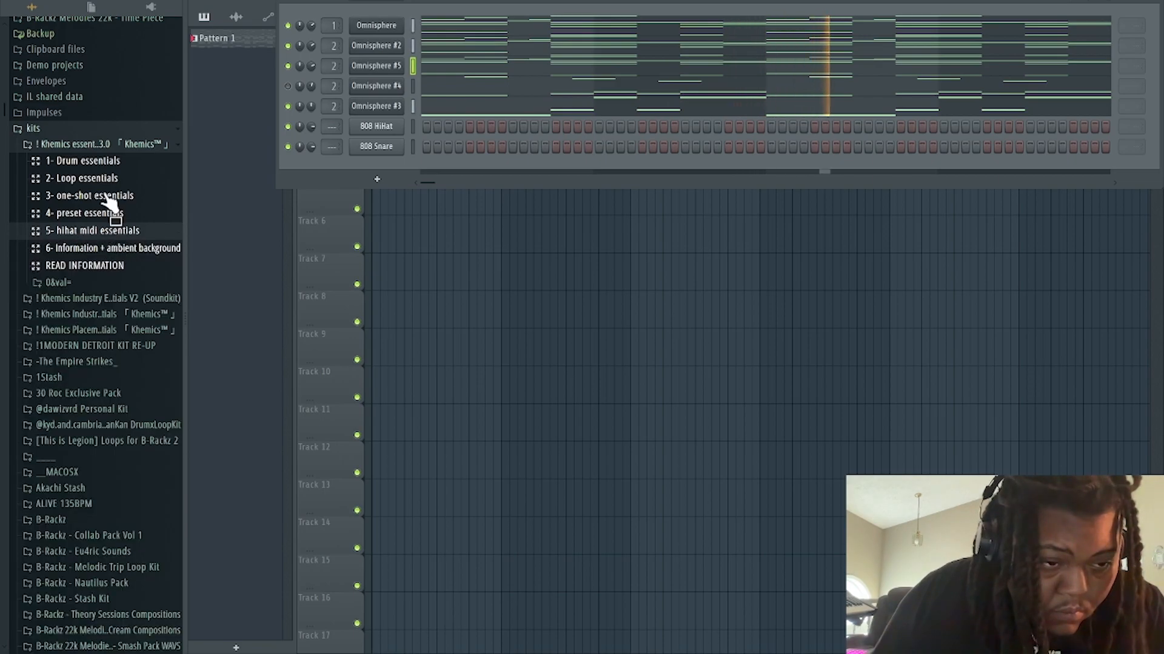
- Load the official hi-hat sample from the kit's drum essentials onto the 808 HiHat channel and fill every 2 steps
left_click(84, 161)
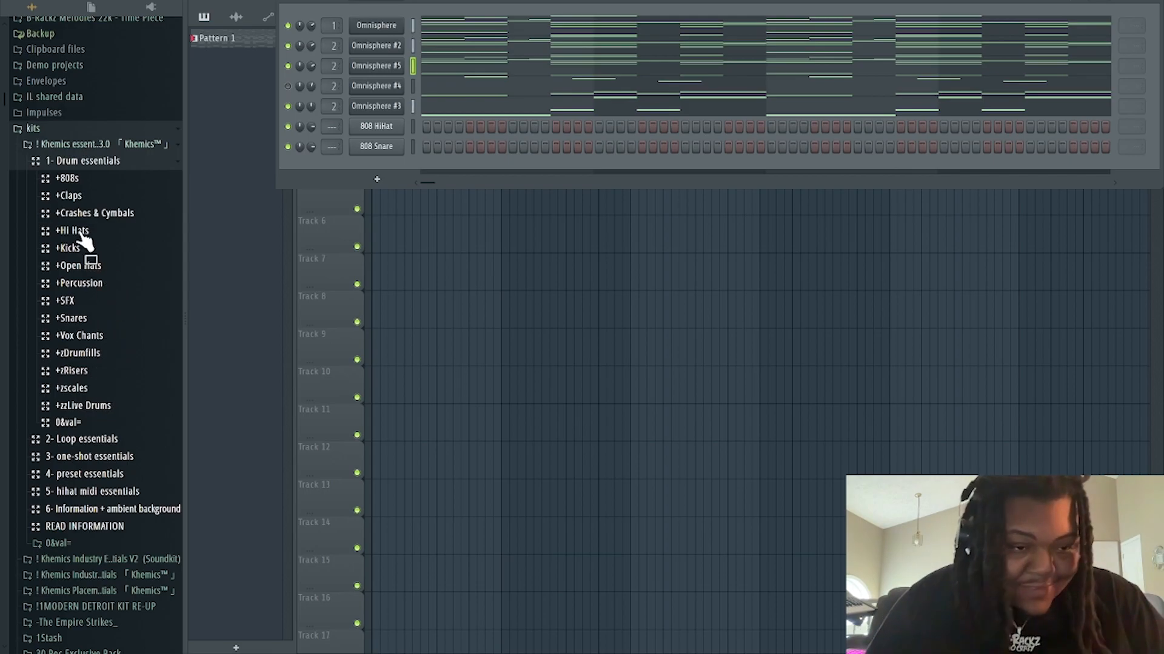
left_click(85, 233)
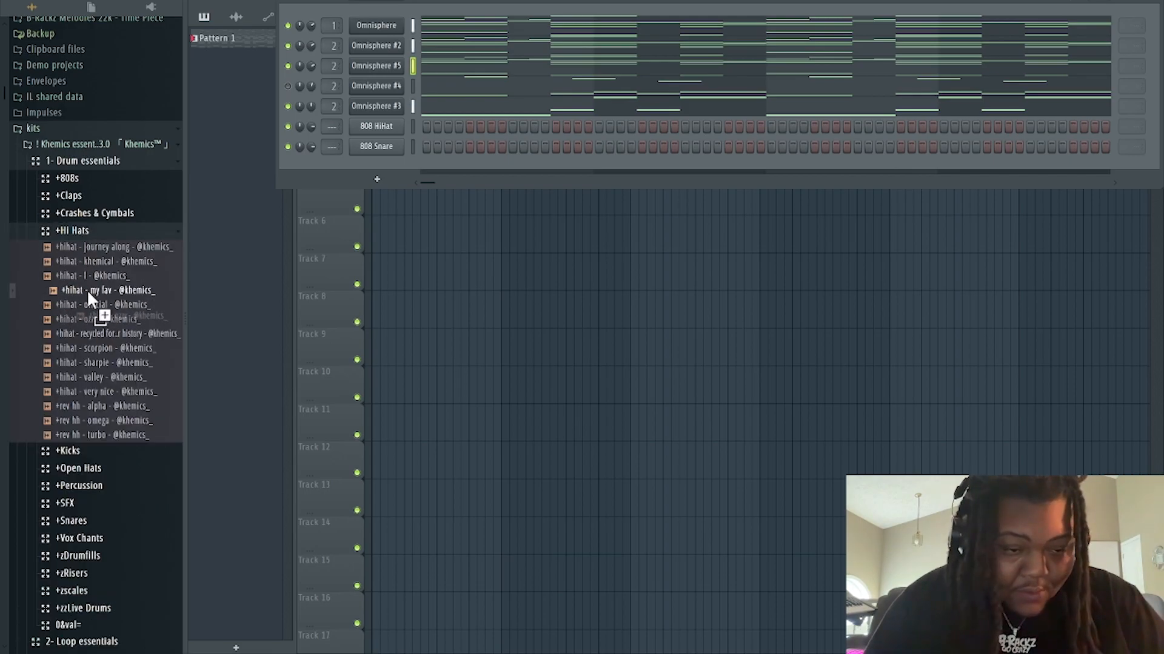
left_click_drag(91, 304, 385, 122)
right_click(385, 122)
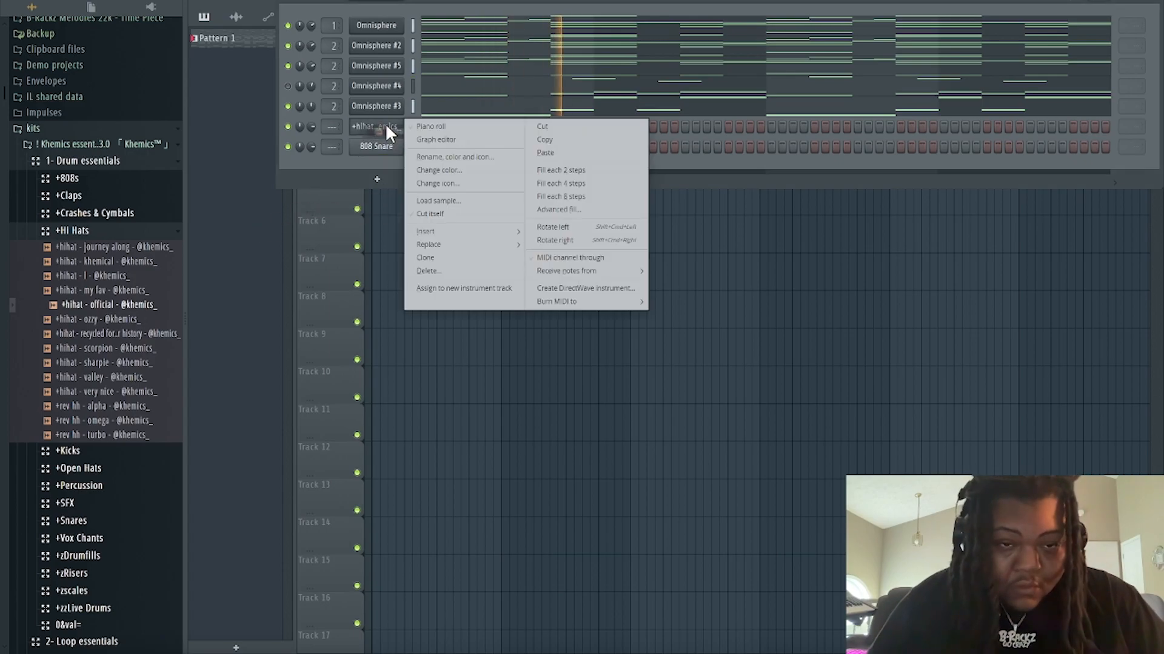
left_click(582, 175)
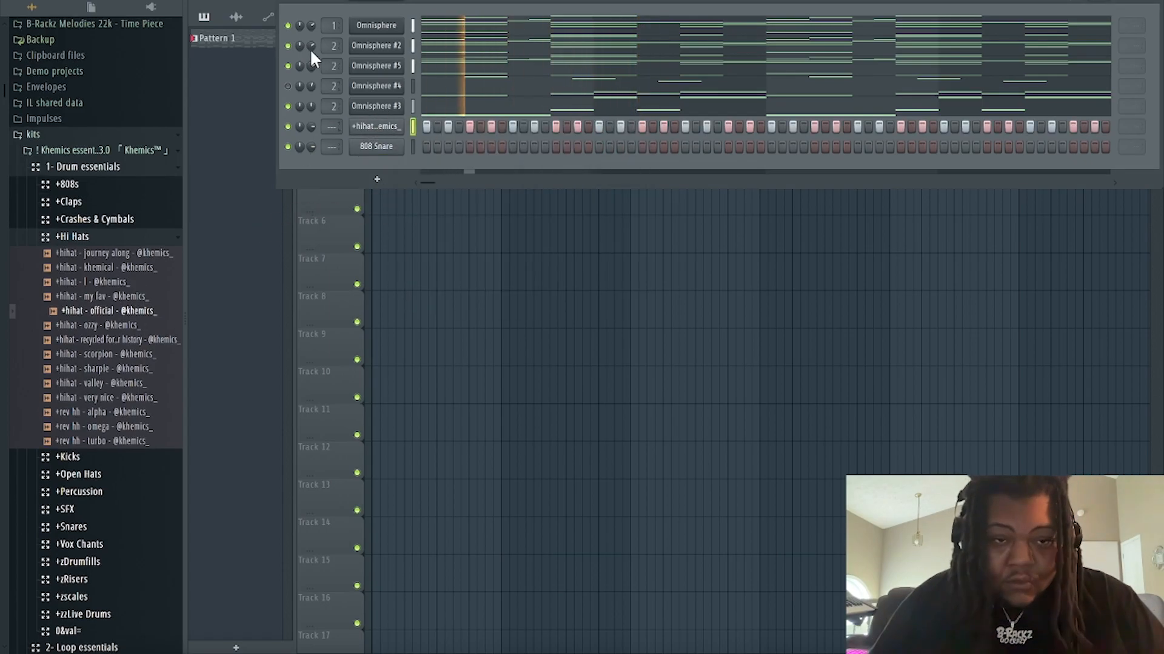
- View the hi-hat channel's sampler settings, close them and open the mixer
left_click(375, 126)
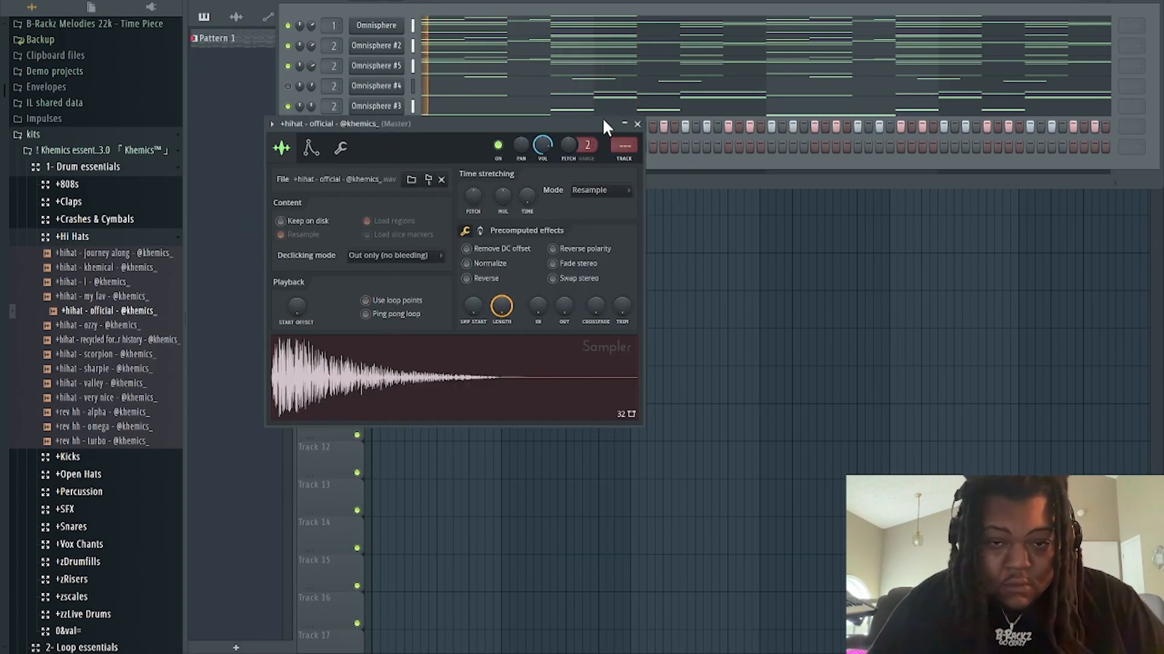
left_click(637, 123)
key("F9")
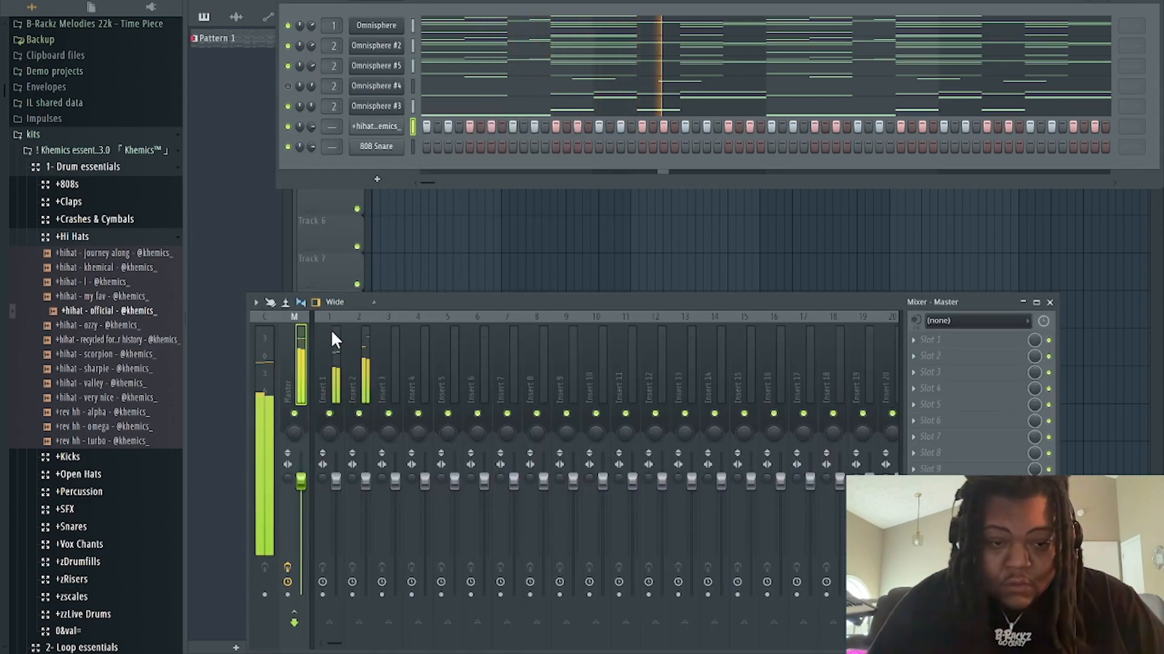
- Close the mixer, preview the kit's claps and load the 8 ball clap onto the 808 Snare channel
left_click(1051, 302)
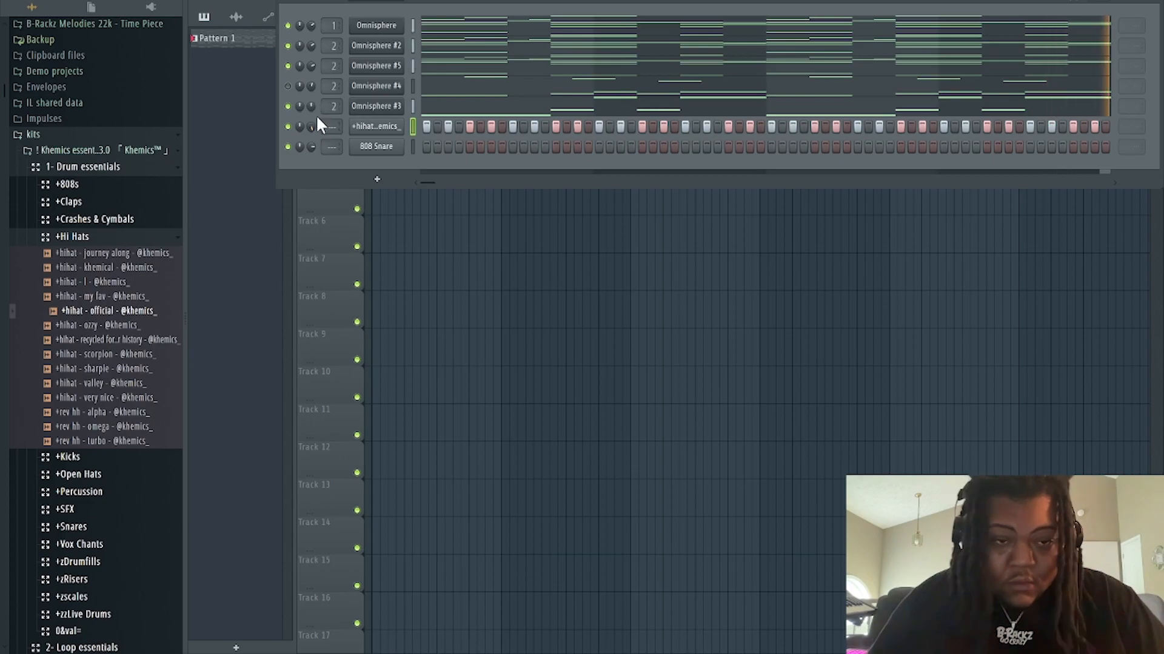
left_click(66, 237)
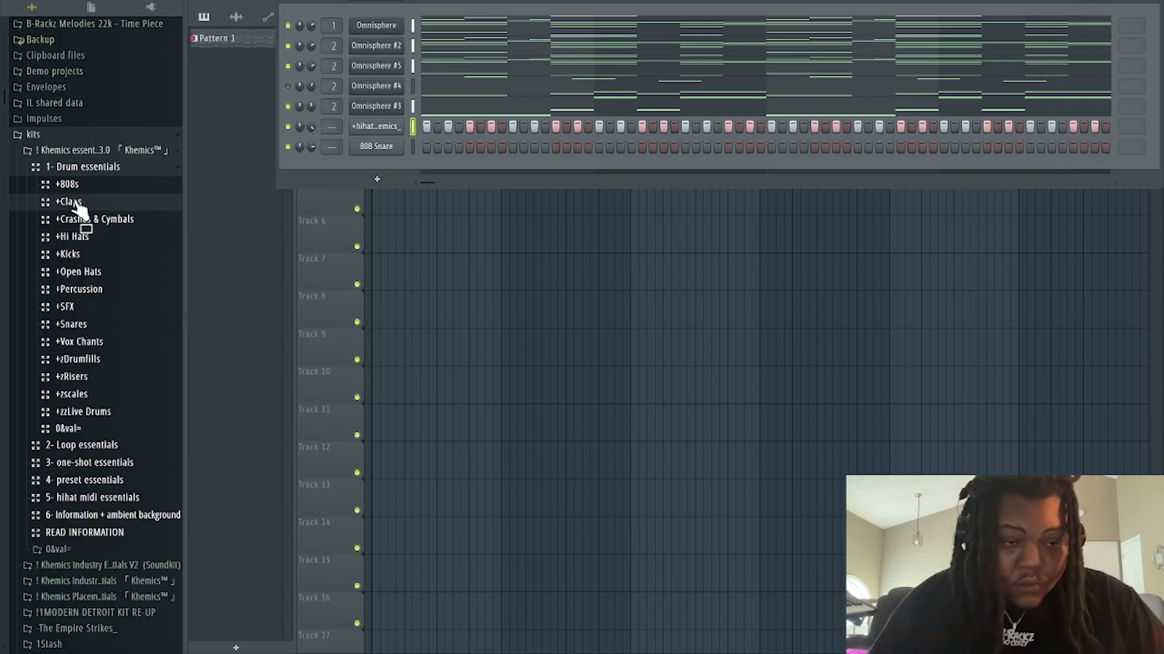
left_click(69, 201)
left_click(90, 278)
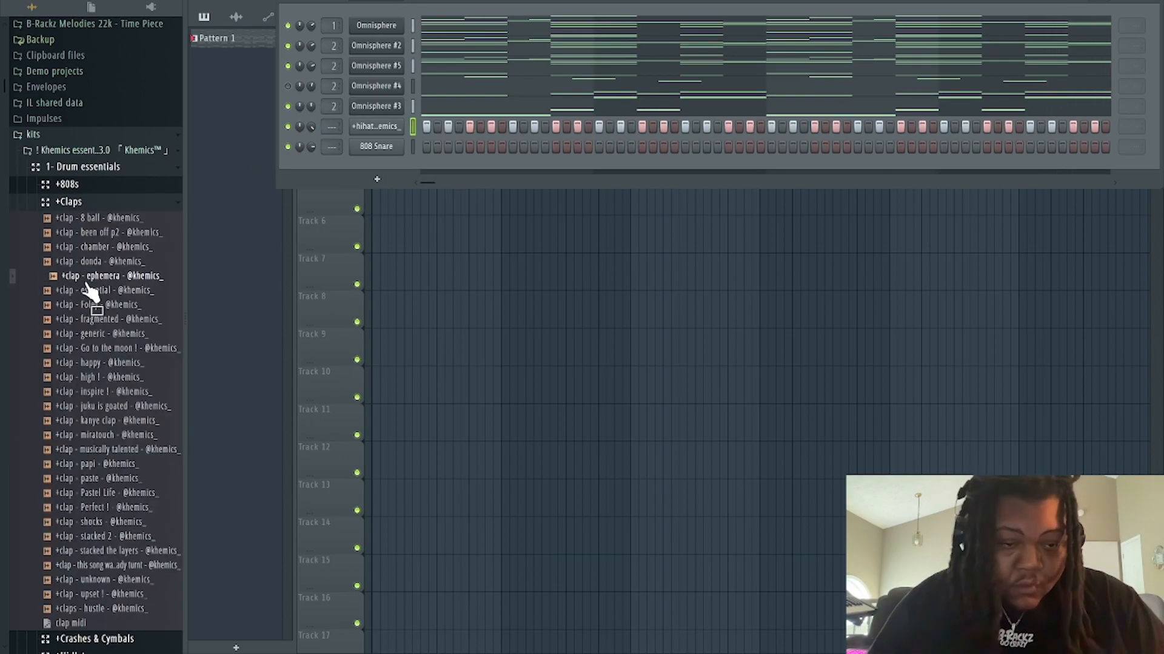
left_click(96, 234)
left_click_drag(110, 213, 388, 141)
- Place clap hits on steps 9, 25 and 27 of the clap channel
left_click(513, 147)
left_click(685, 146)
left_click(728, 147)
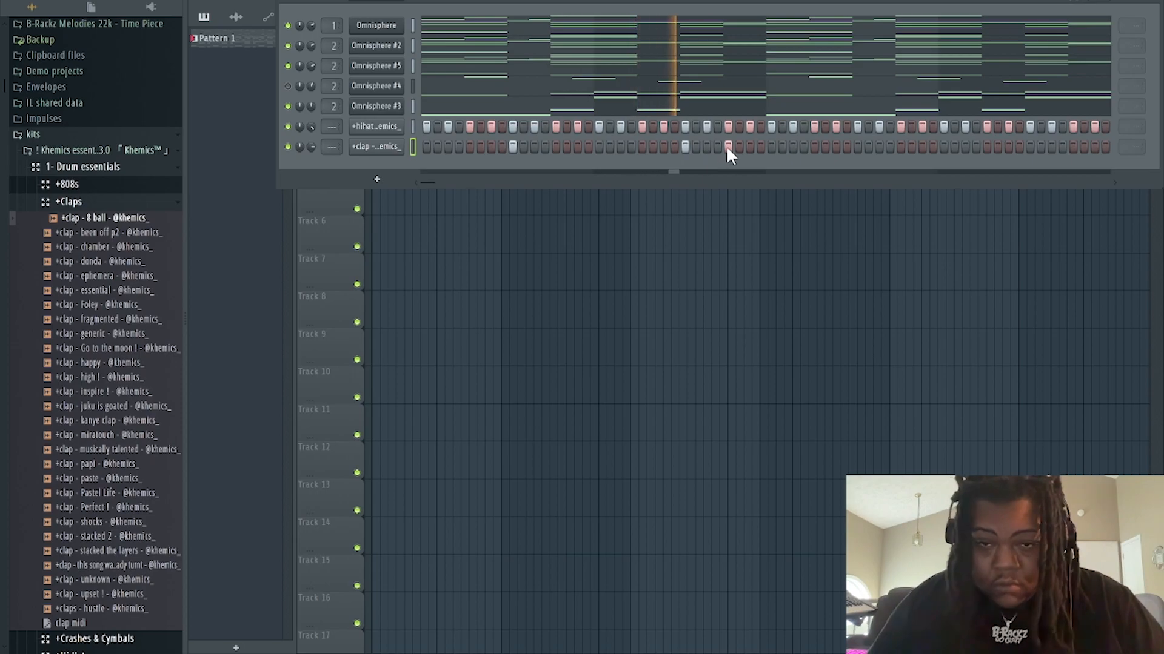
left_click(729, 147)
left_click(706, 147)
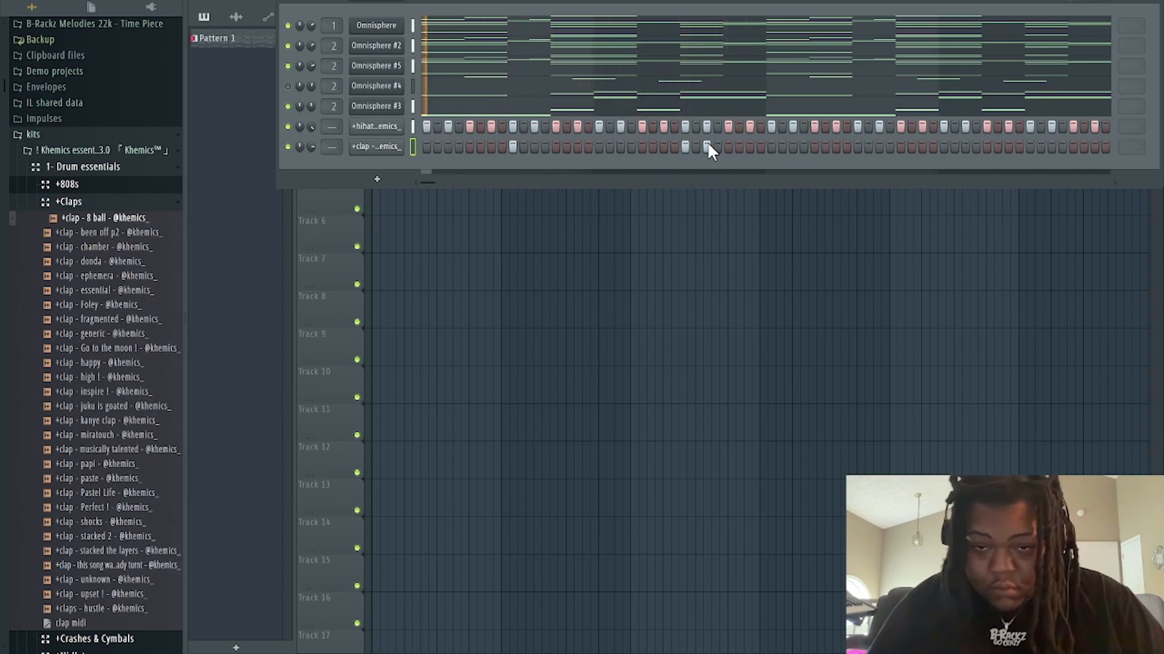
- In the hi-hat's piano roll, paint a 1/6-beat G#4 roll over the third beat of bar 2 with gradually falling velocities
right_click(395, 126)
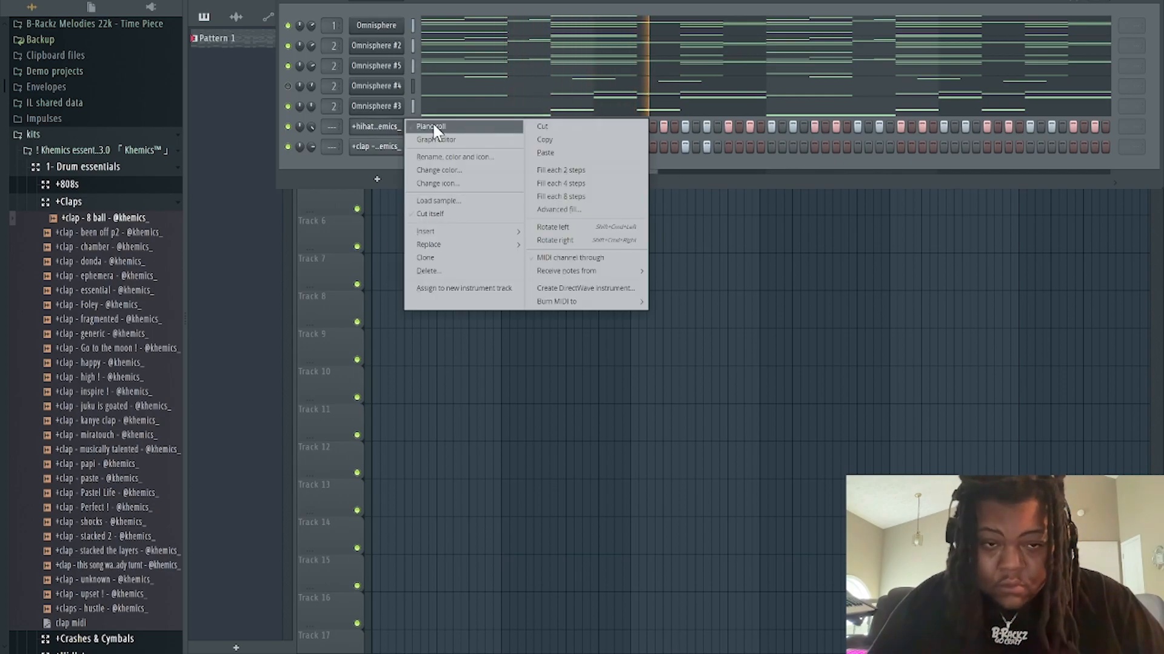
left_click(433, 125)
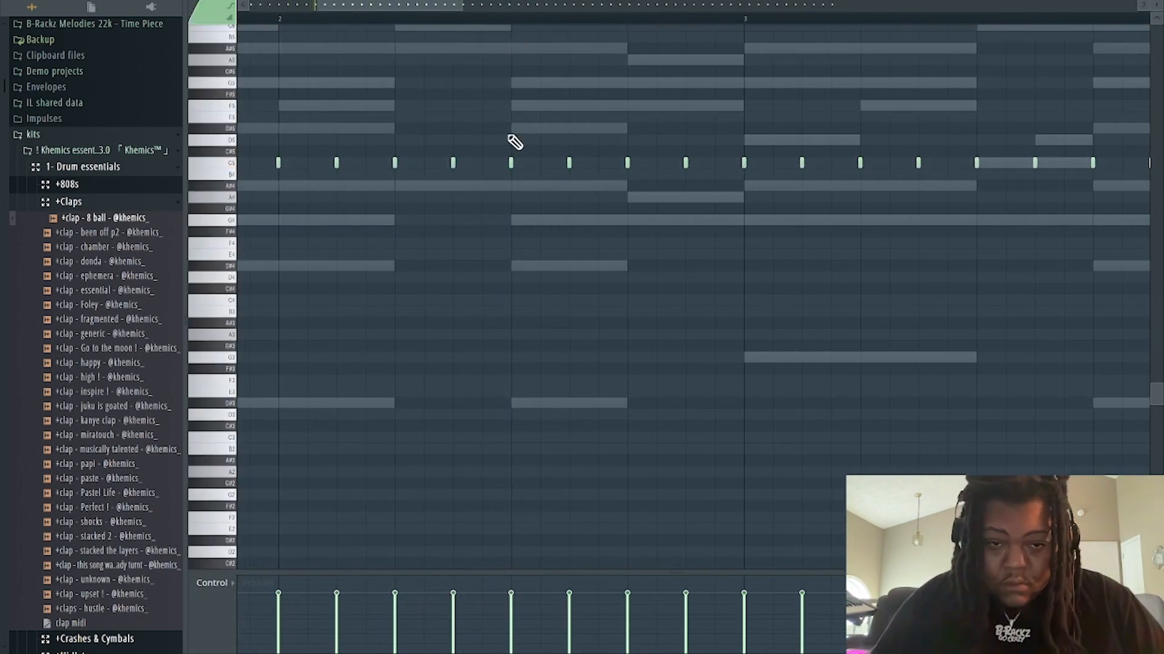
left_click(229, 6)
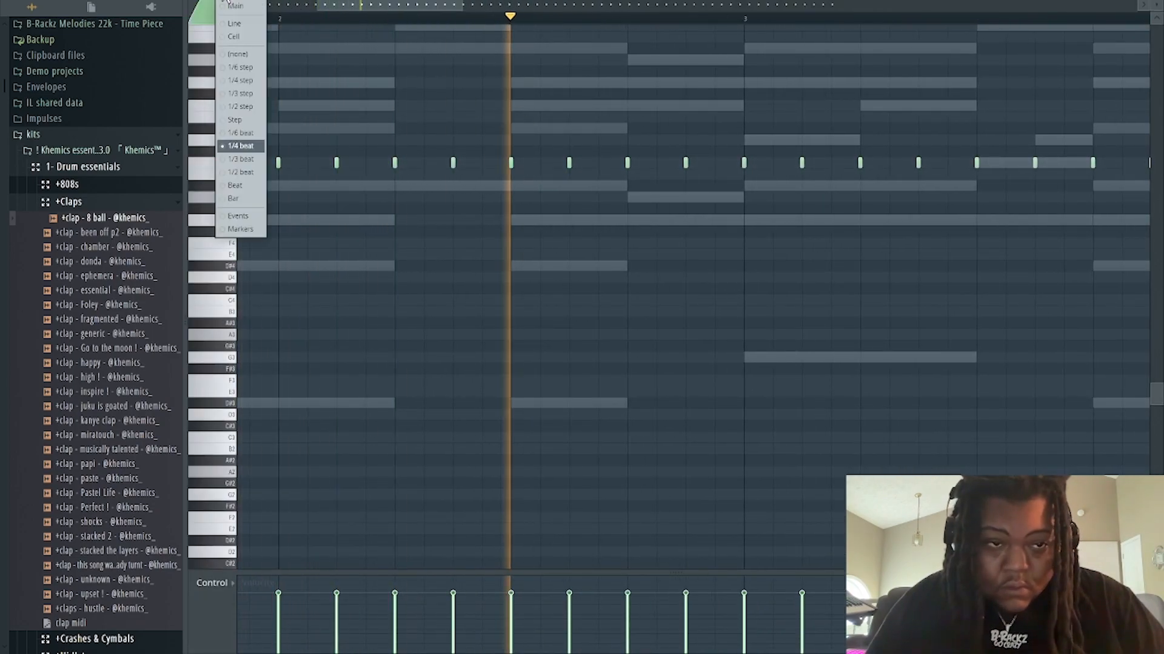
left_click(251, 131)
left_click_drag(525, 212, 641, 217)
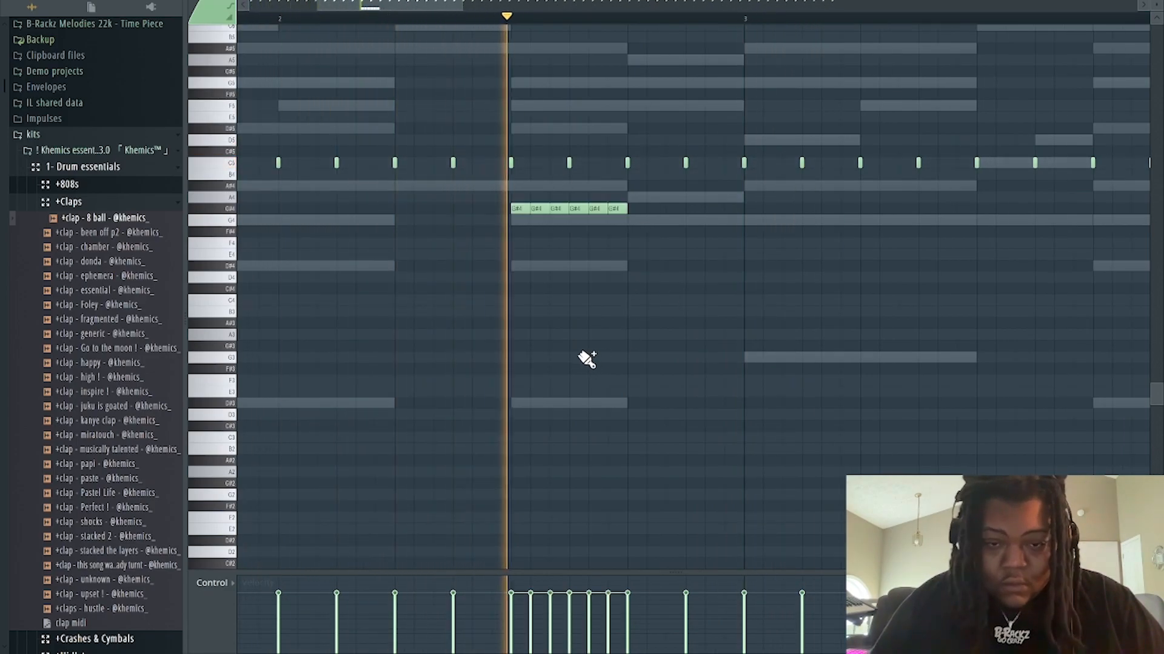
left_click_drag(528, 599, 616, 624)
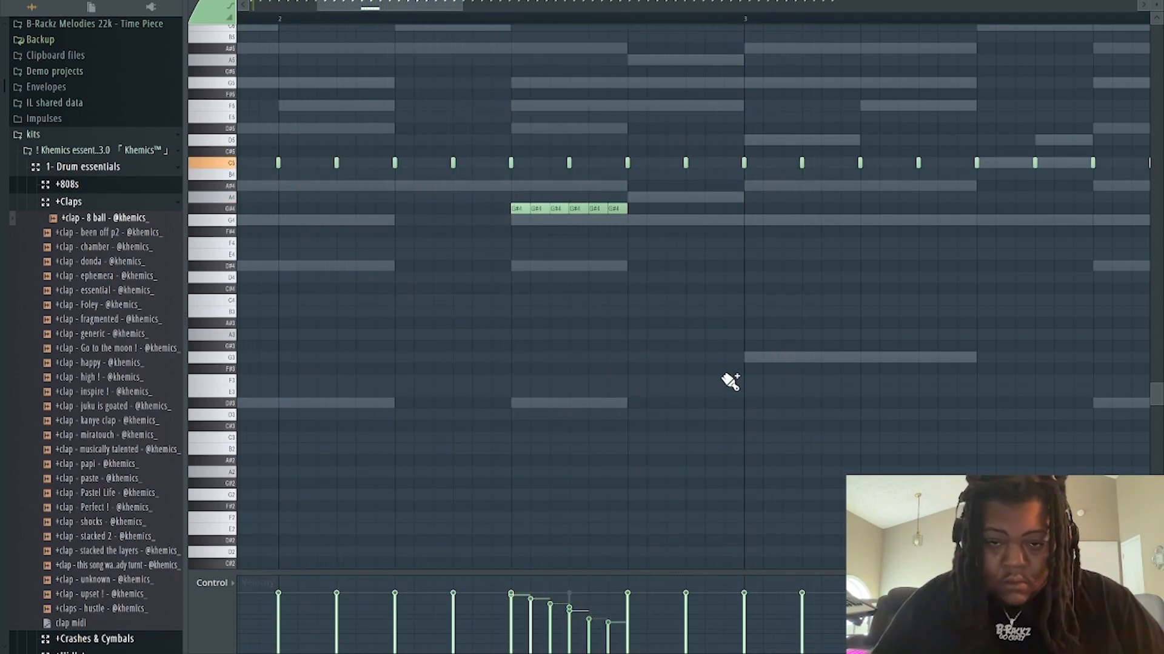
- Add extra C5 hi-hat notes just after the start of bar 3 and near its end, plus a late G4 note
left_click(764, 163)
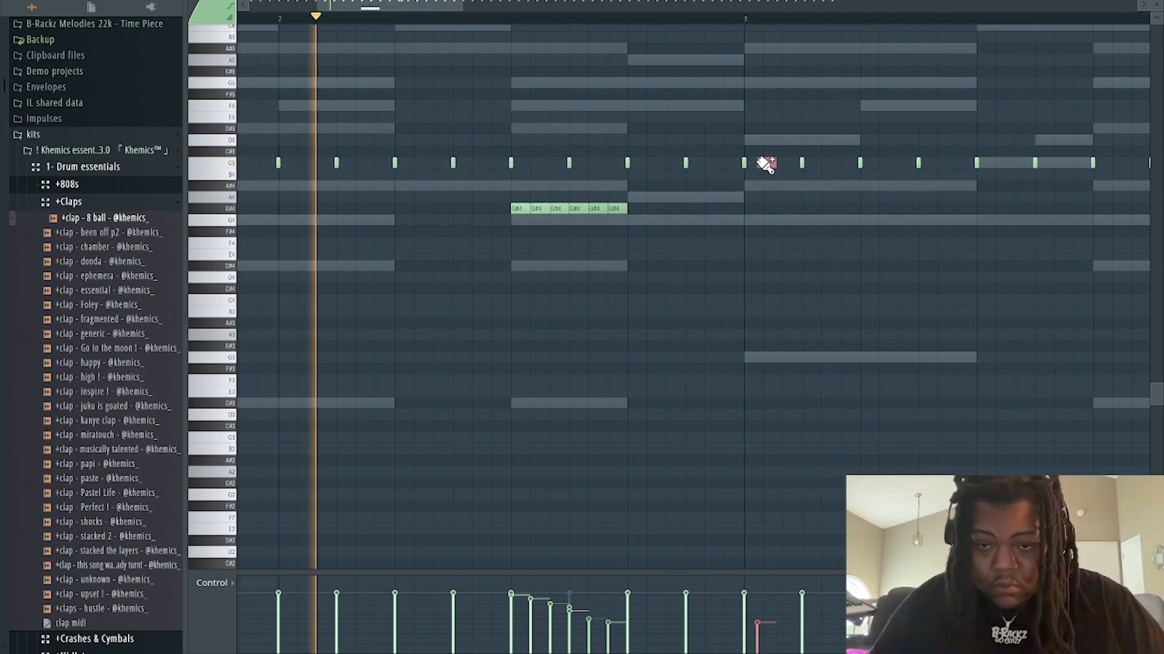
left_click_drag(388, 8, 480, 7)
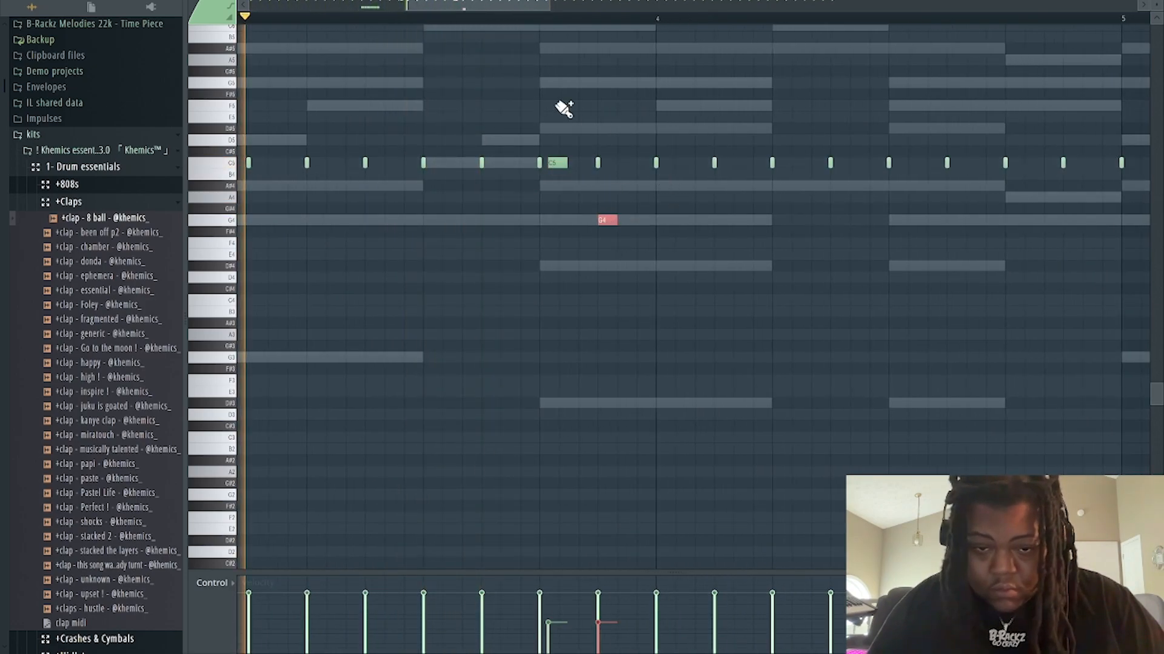
- Set the snap to 1/3 step and paint a six-note A4 hi-hat roll just before the middle of bar 4 with falling velocities
left_click(224, 3)
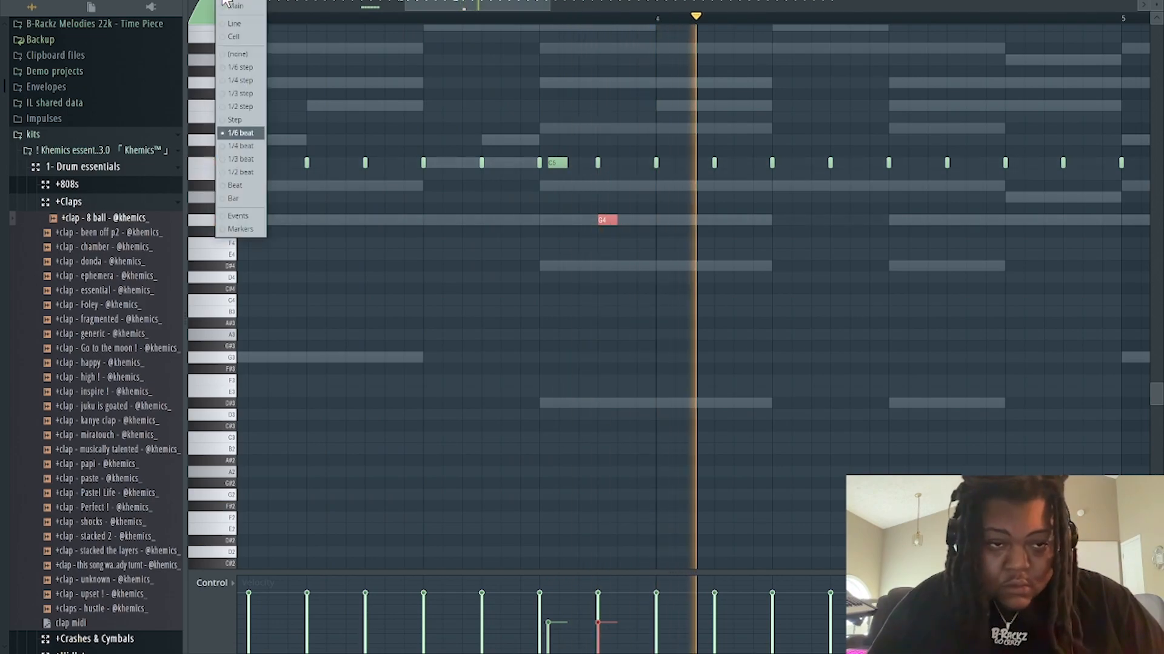
left_click(247, 86)
scroll(547, 24, "down", 5)
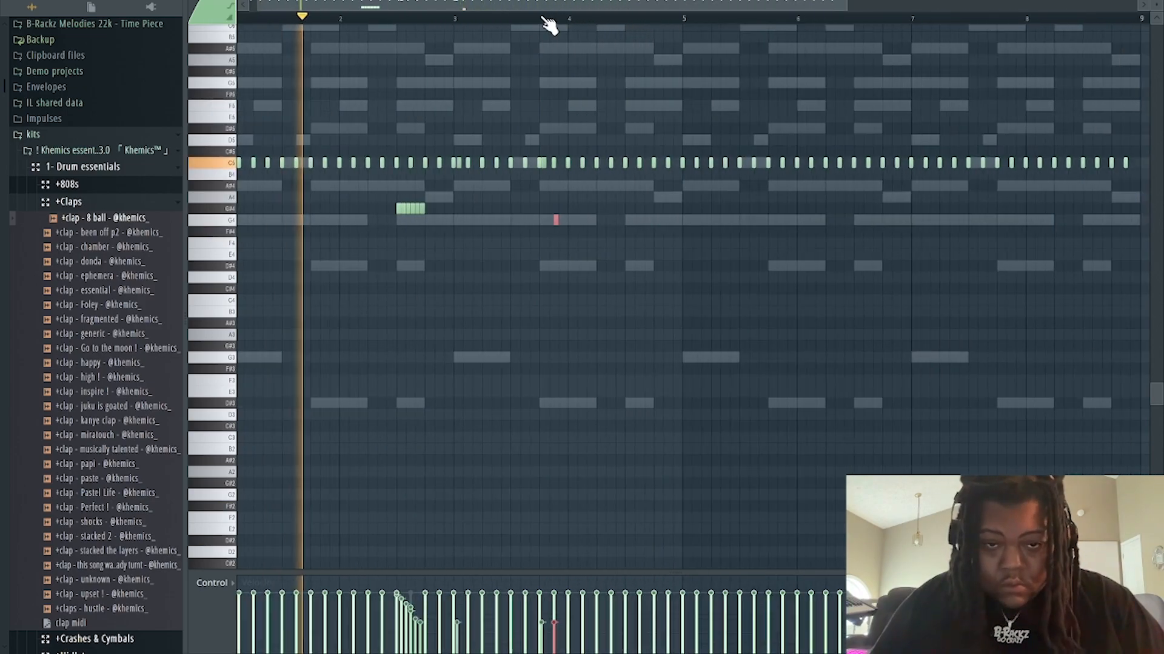
key("F6")
key("space")
key("space")
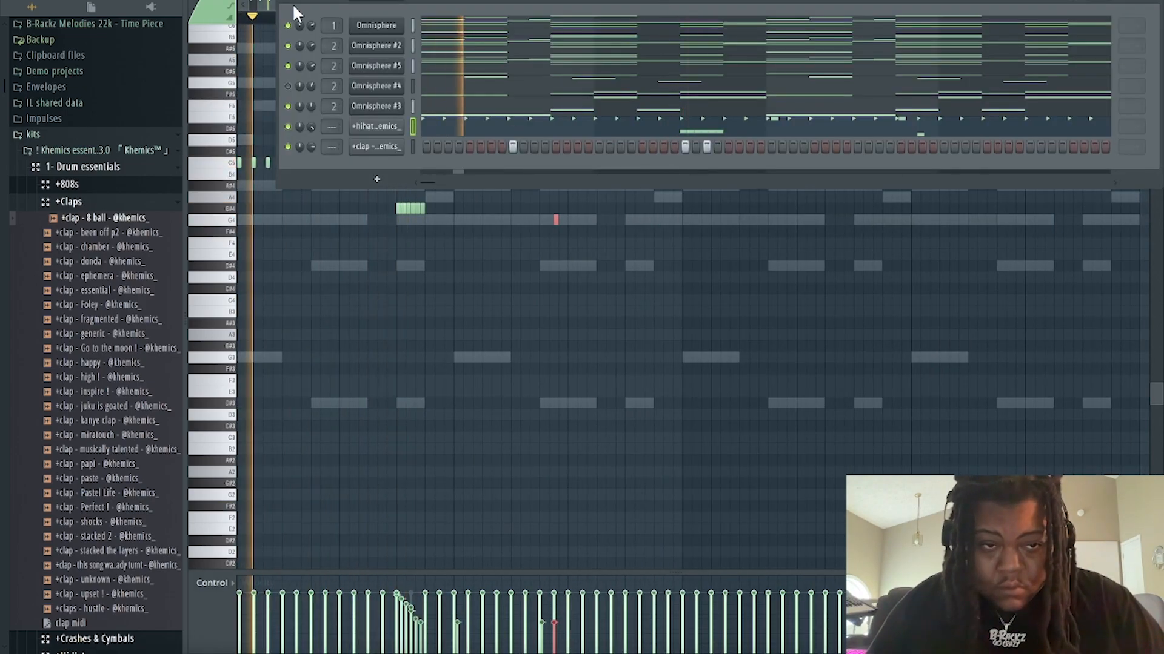
left_click(305, 2)
left_click(432, 127)
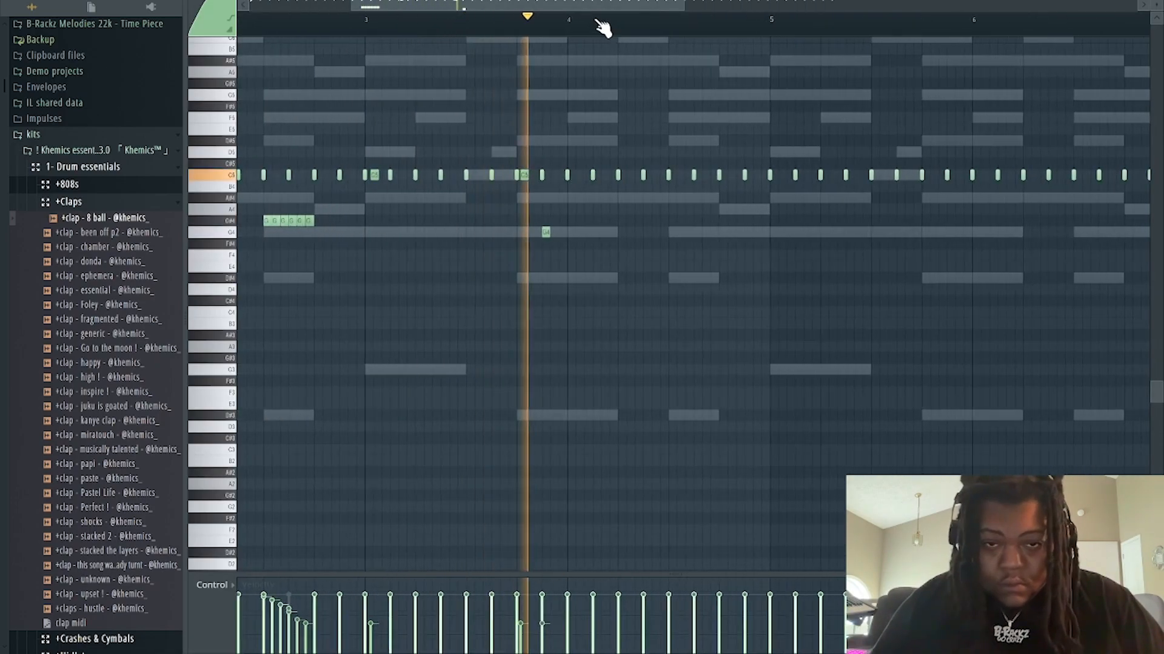
scroll(630, 30, "up", 4)
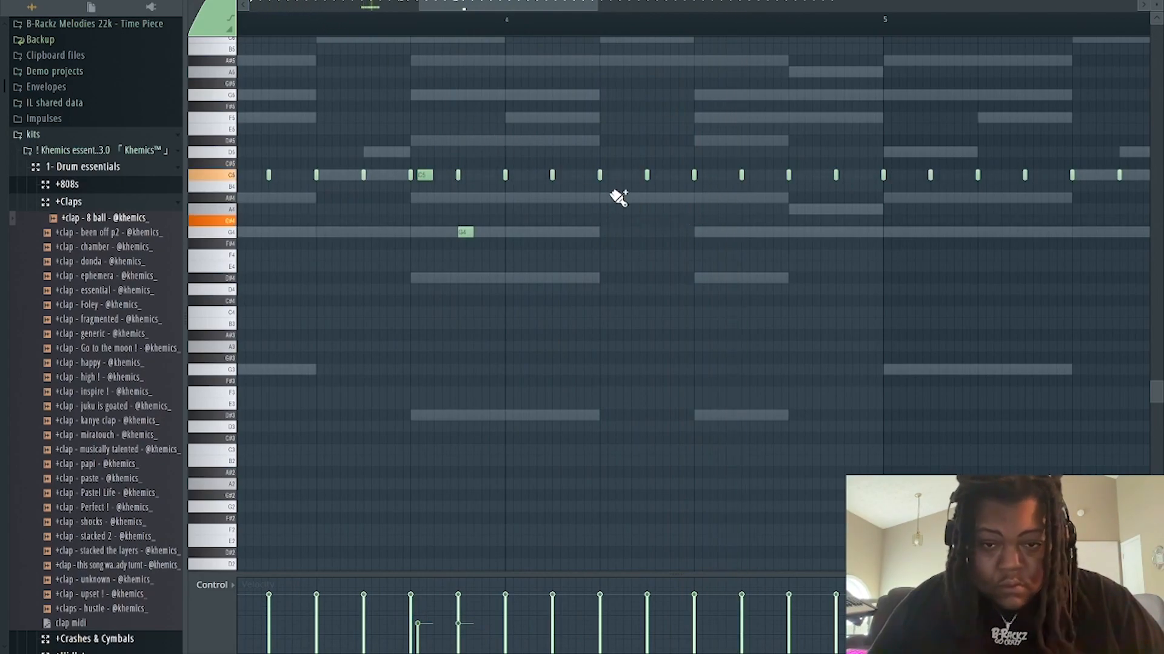
left_click_drag(653, 210, 691, 211)
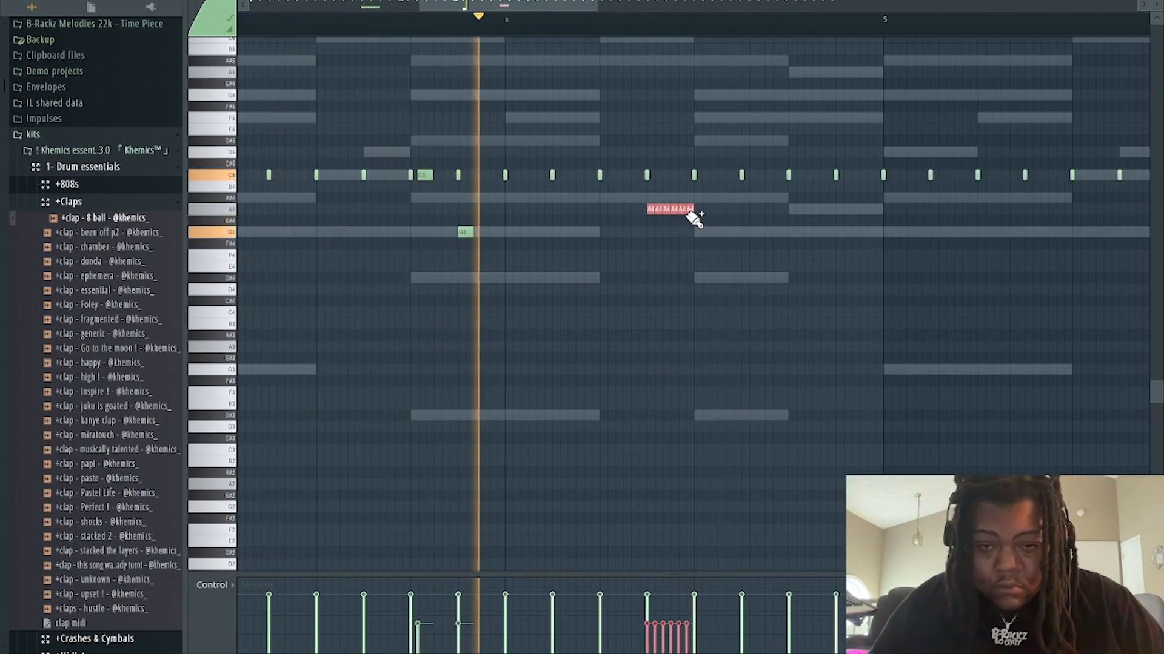
key("space")
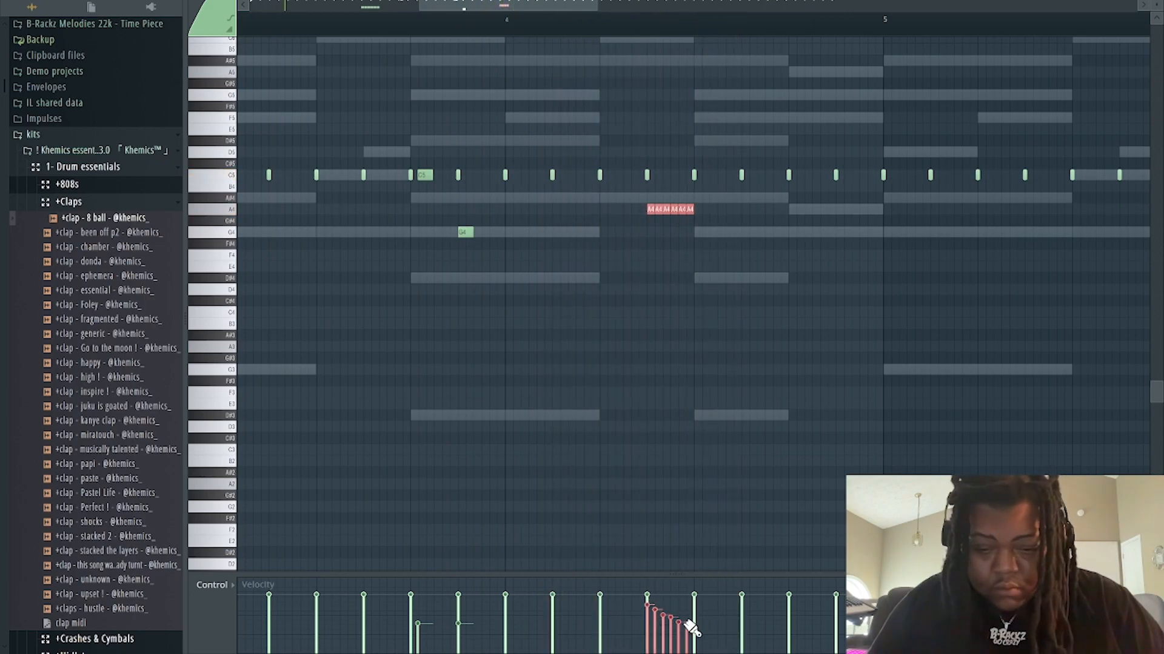
- Add a single G4 hi-hat note and three E4 notes across the second half of bar 4
left_click(751, 233)
key("space")
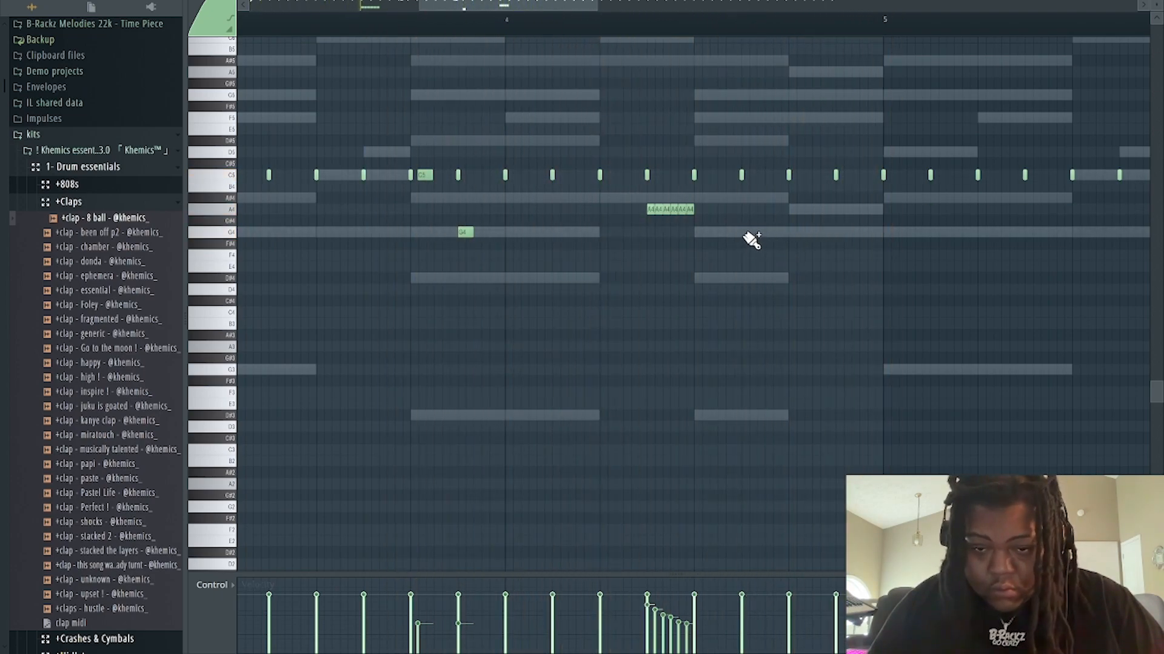
left_click(794, 266)
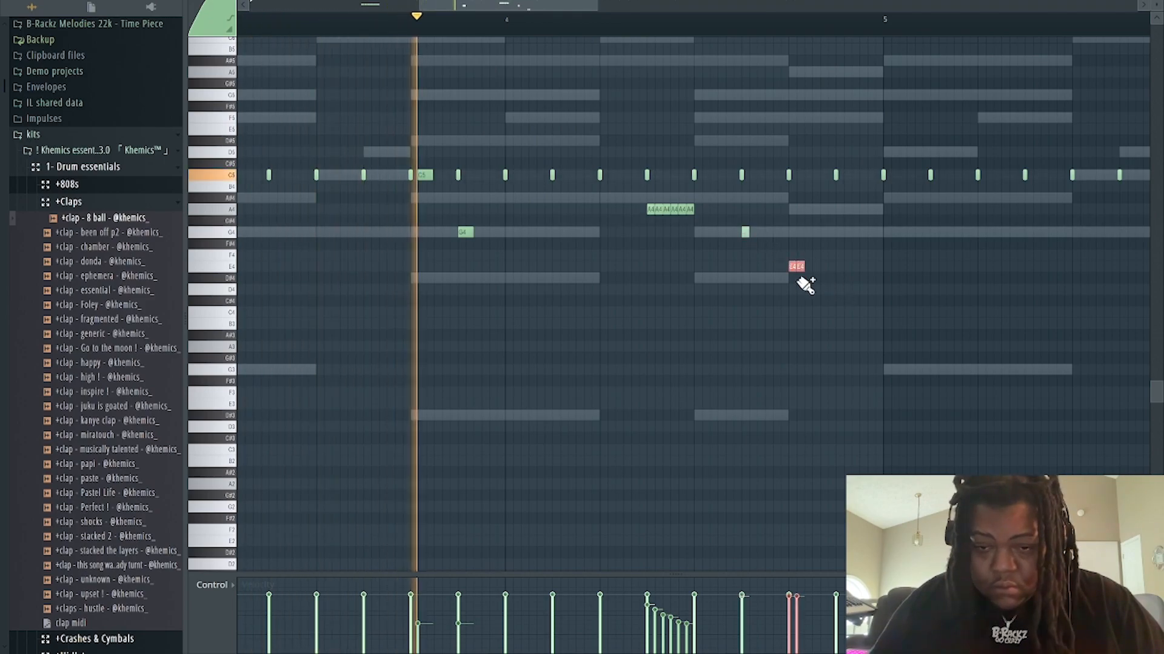
key("space")
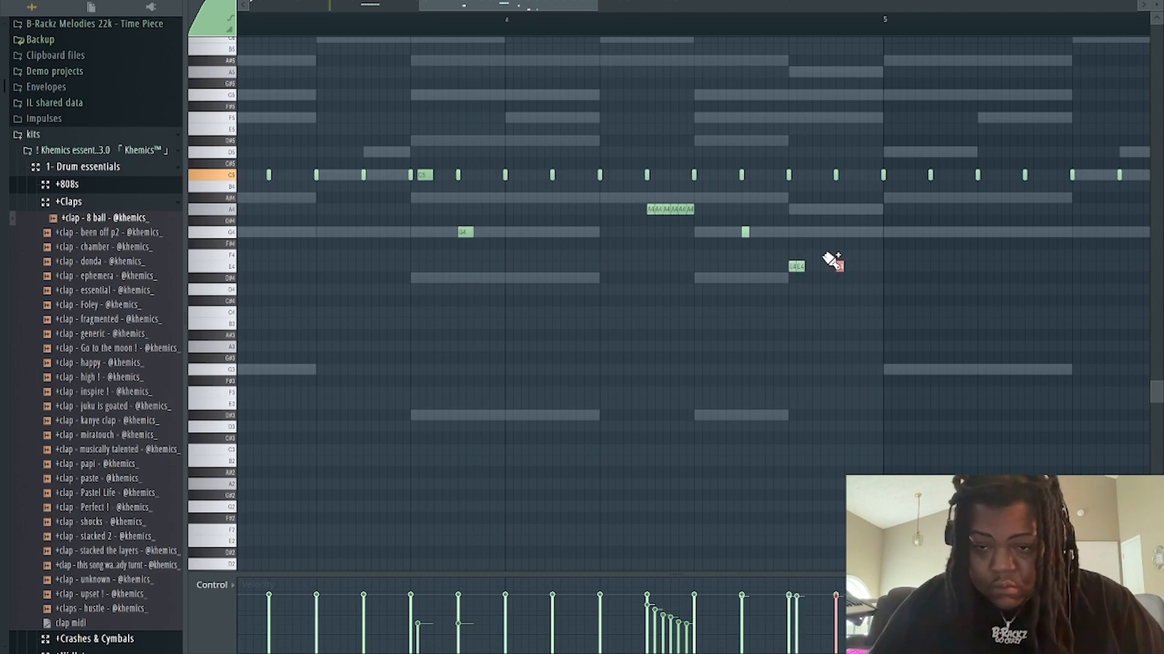
- Paint a six-note A#4 hi-hat roll at the start of the last beat of bar 5
left_click_drag(500, 9, 593, 20)
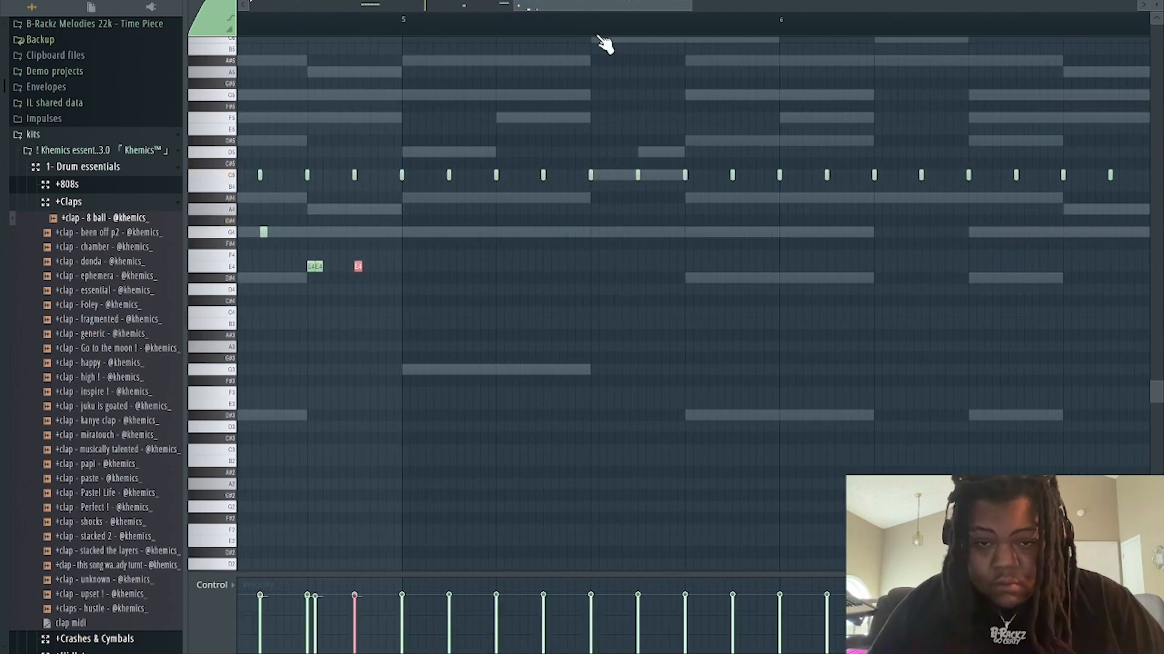
left_click_drag(709, 203, 731, 200)
key("space")
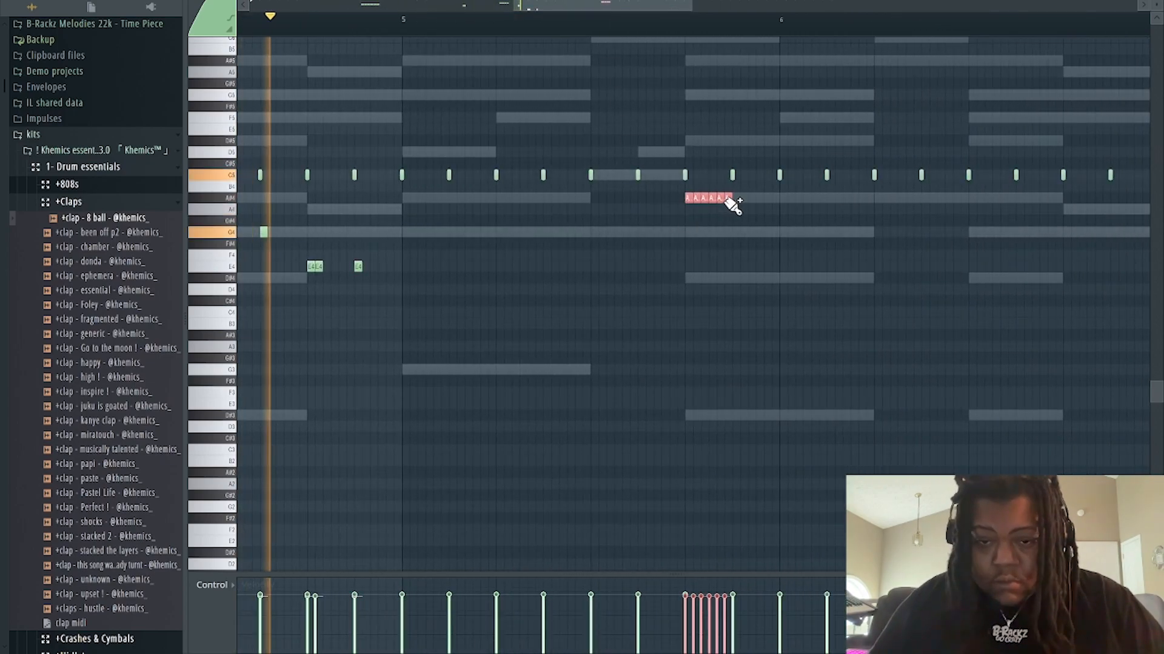
- Paint a 1/3-step A#4 hi-hat roll over the whole last beat of bar 7
left_click_drag(563, 7, 655, 6)
key("space")
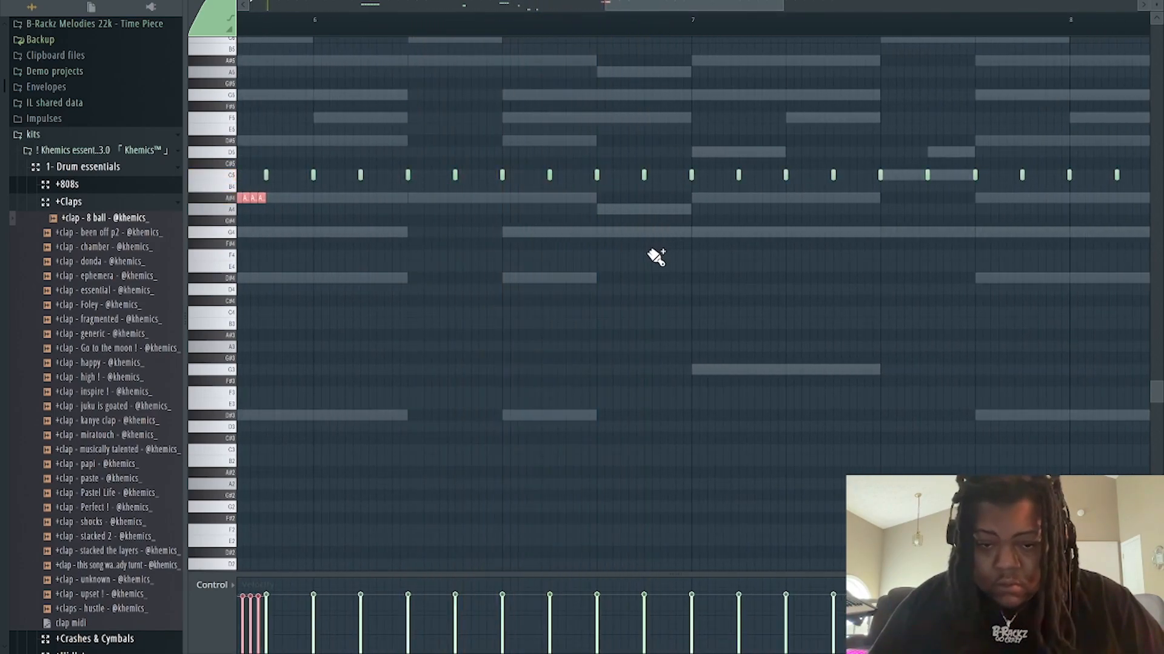
left_click_drag(623, 3, 714, 11)
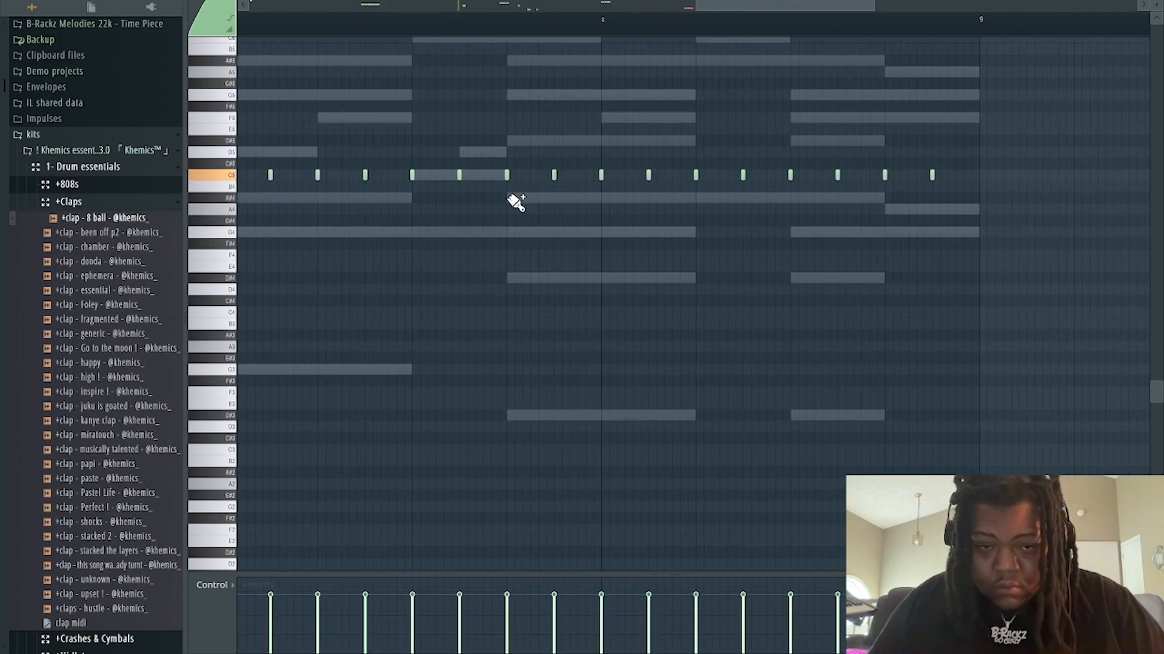
left_click_drag(512, 200, 589, 202)
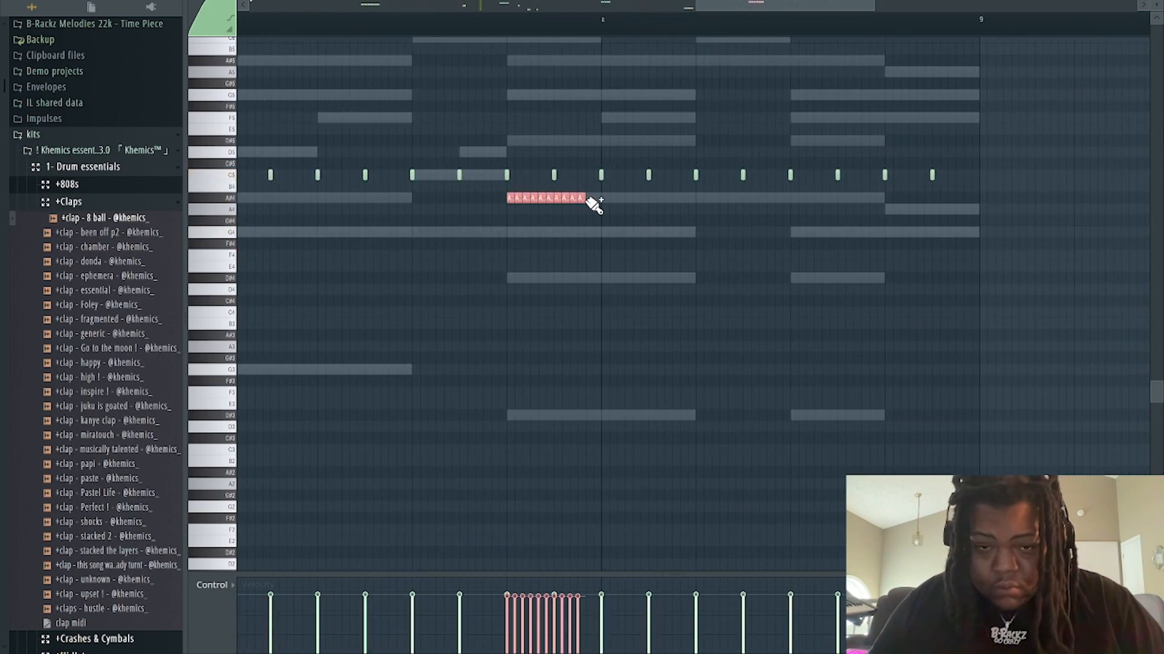
- Show the note fine pitch control and ramp the pitch of the bar 7 hi-hat roll steadily downward
left_click(217, 585)
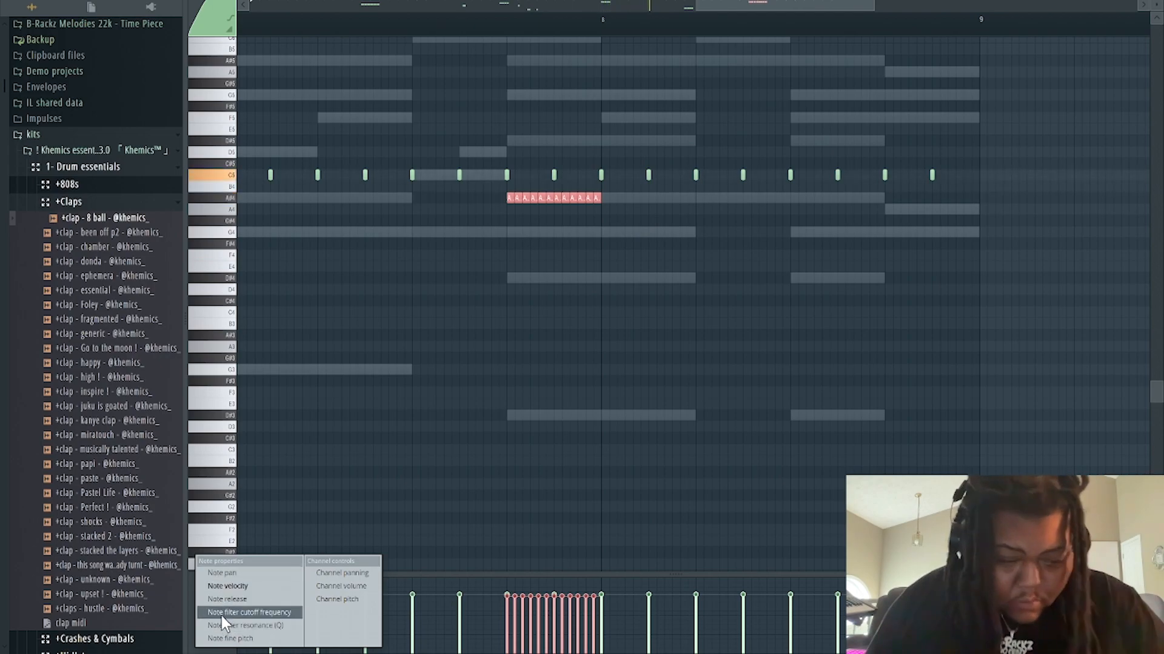
left_click(230, 638)
key("space")
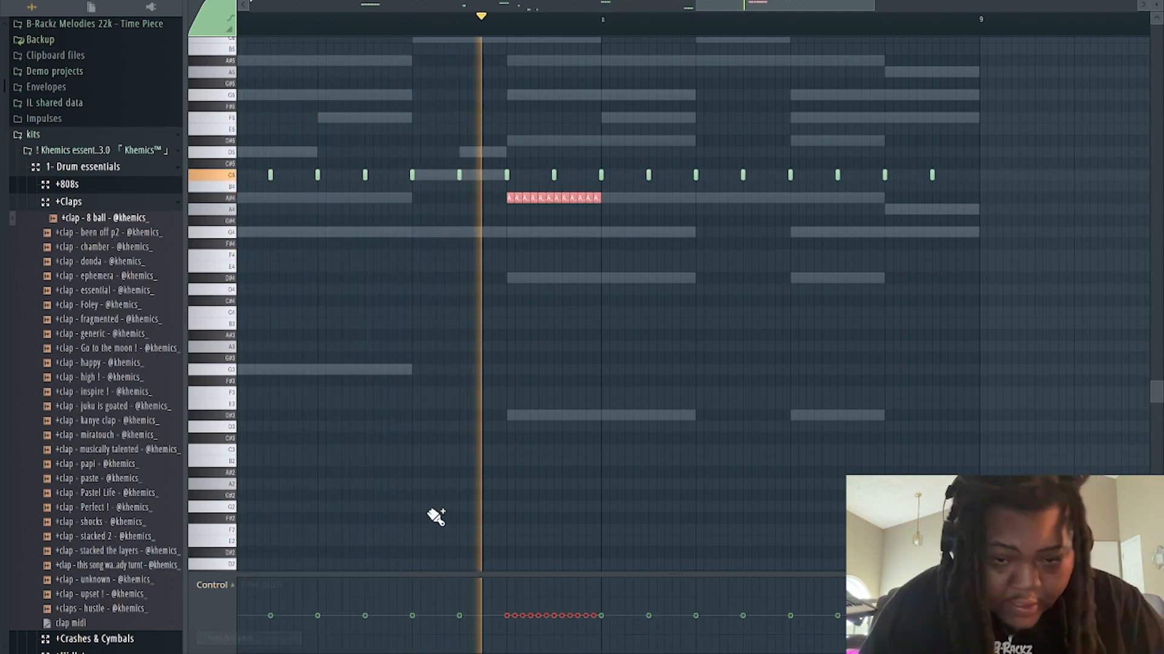
key("space")
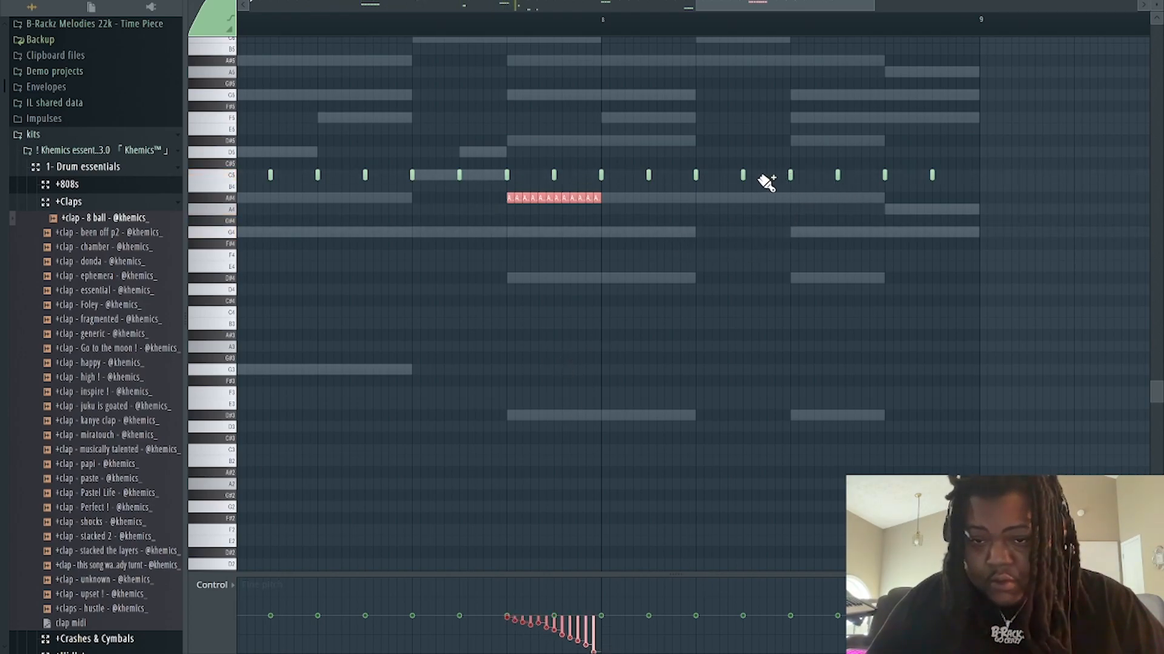
- Paint C5 hi-hat rolls just before the middle and at the end of bar 8, ramping the first roll's fine pitch downward
left_click_drag(757, 176, 783, 178)
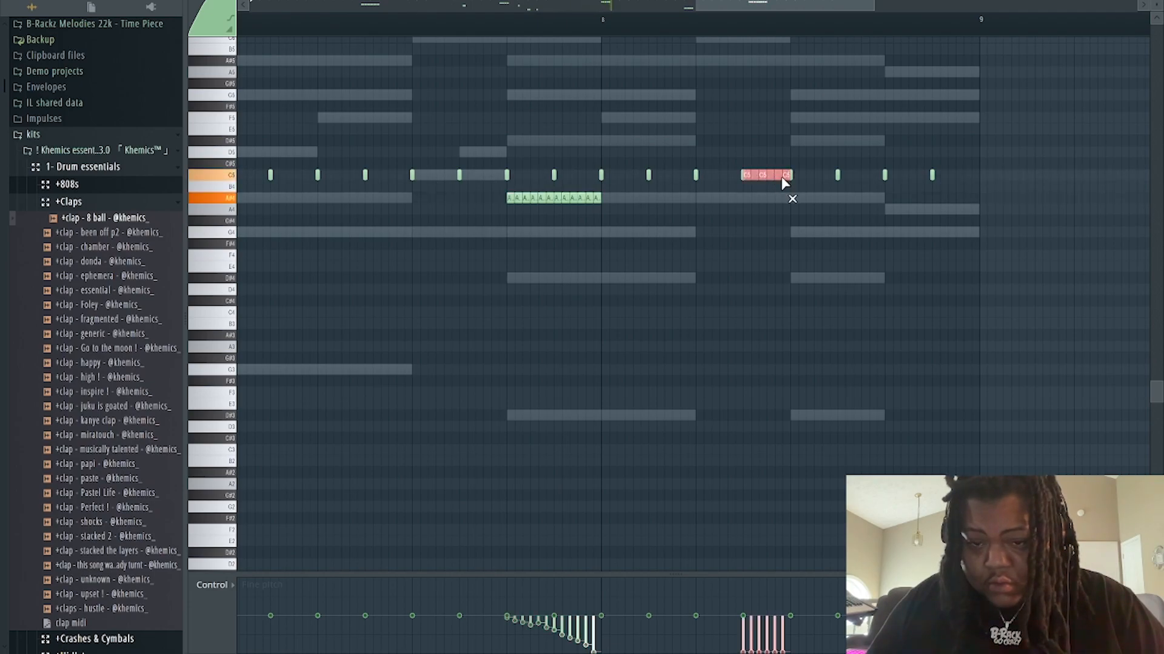
key("space")
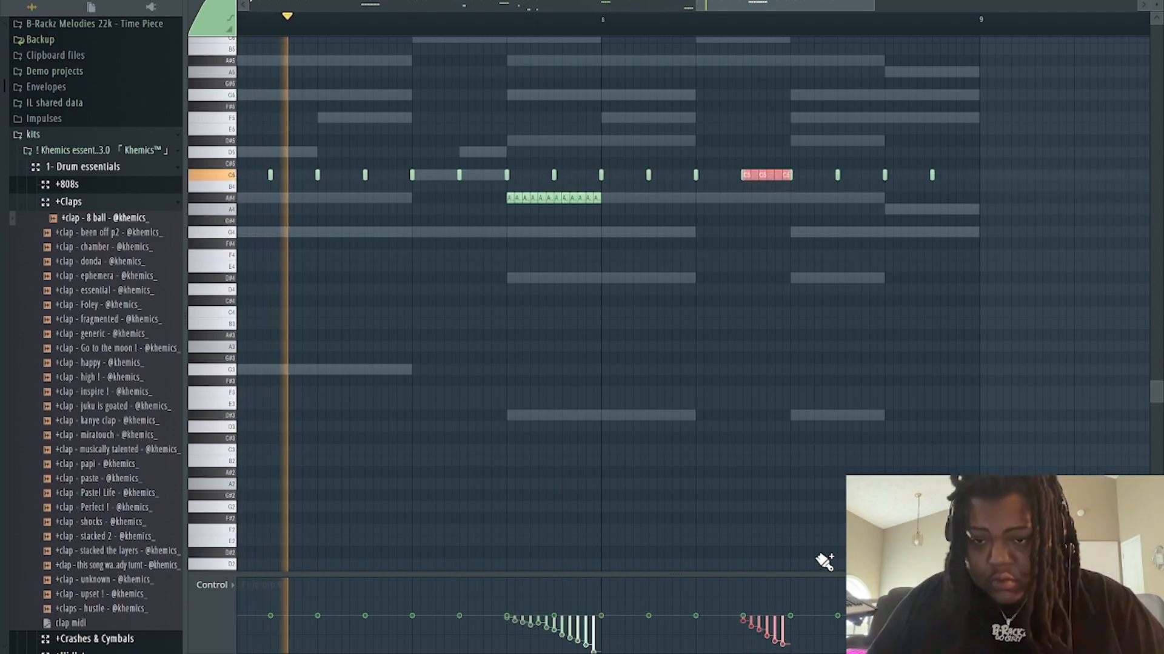
left_click_drag(936, 177, 979, 182)
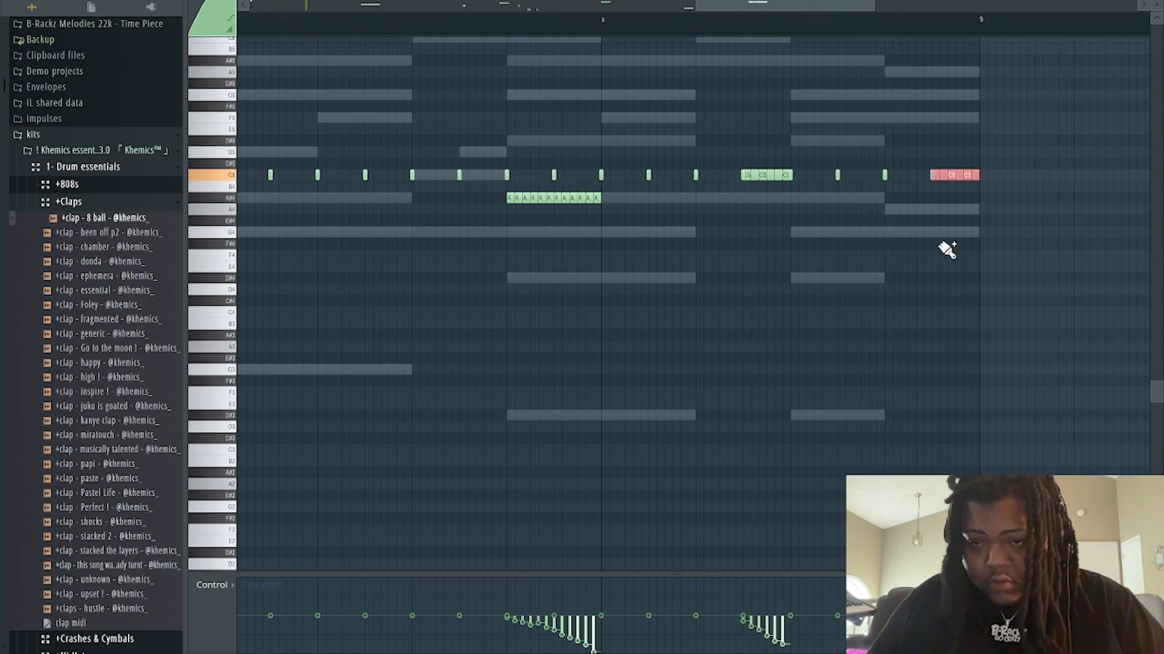
- Close the piano roll, loop the clap steps across the pattern and collapse the kit's Claps folder
left_click(1161, 1)
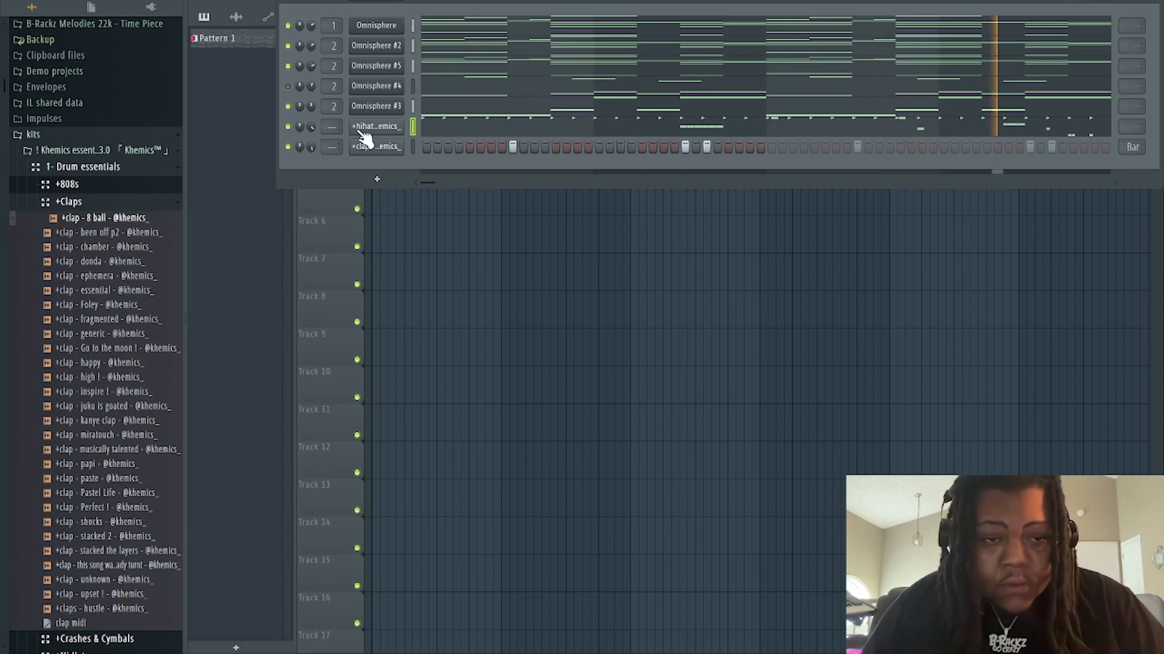
left_click(153, 202)
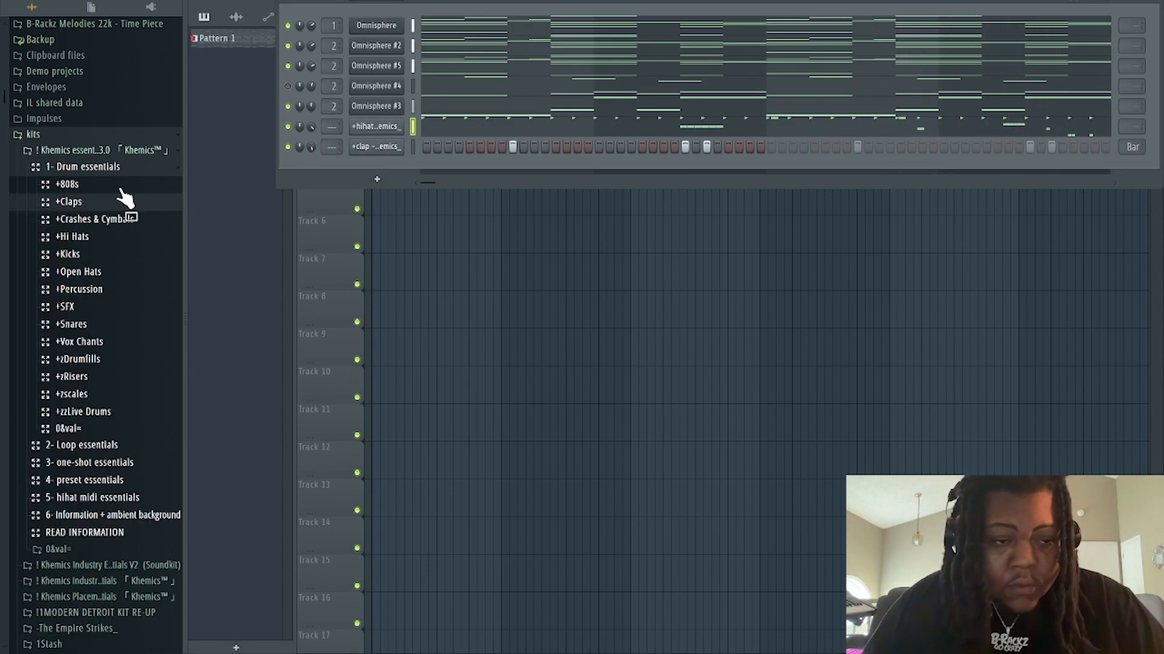
- Expand the kit's 808s folder and load the Synth Poly patch Big Prog Chiffer in Omnisphere #5
left_click(119, 185)
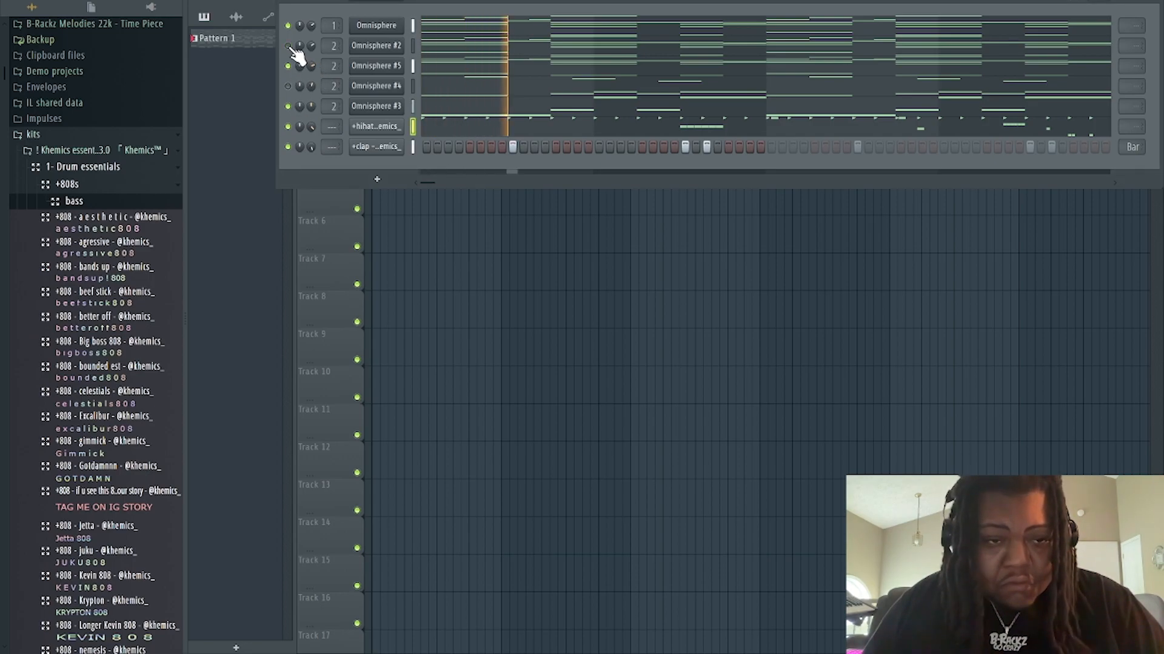
left_click(375, 68)
left_click(283, 483)
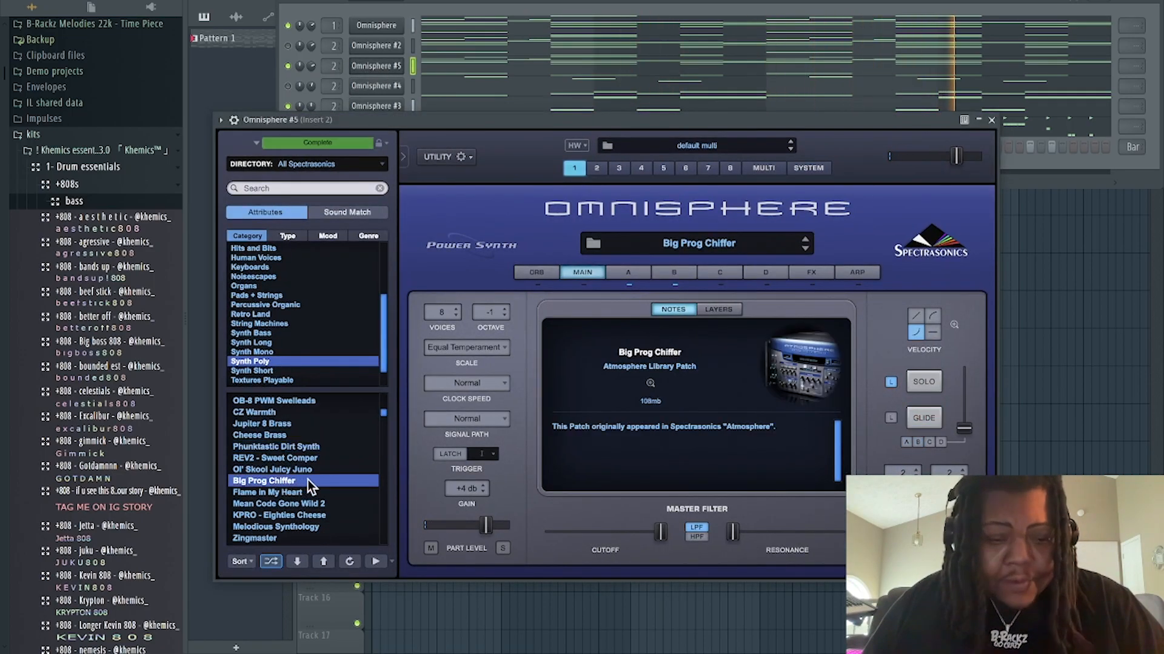
scroll(297, 484, "down", 3)
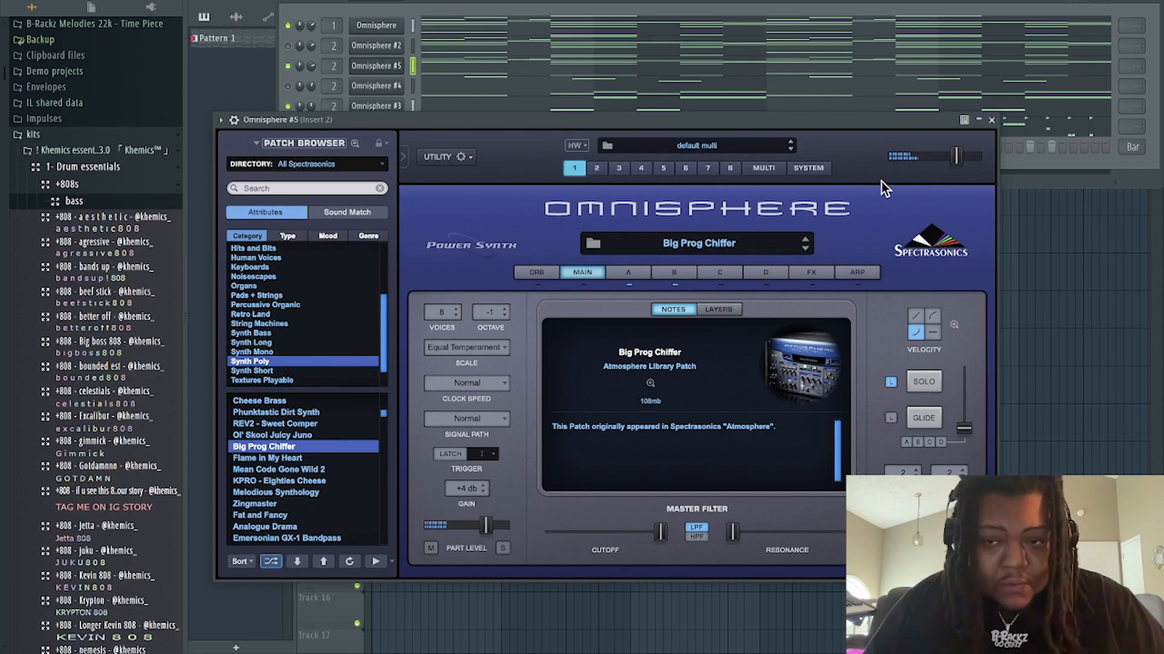
left_click(991, 121)
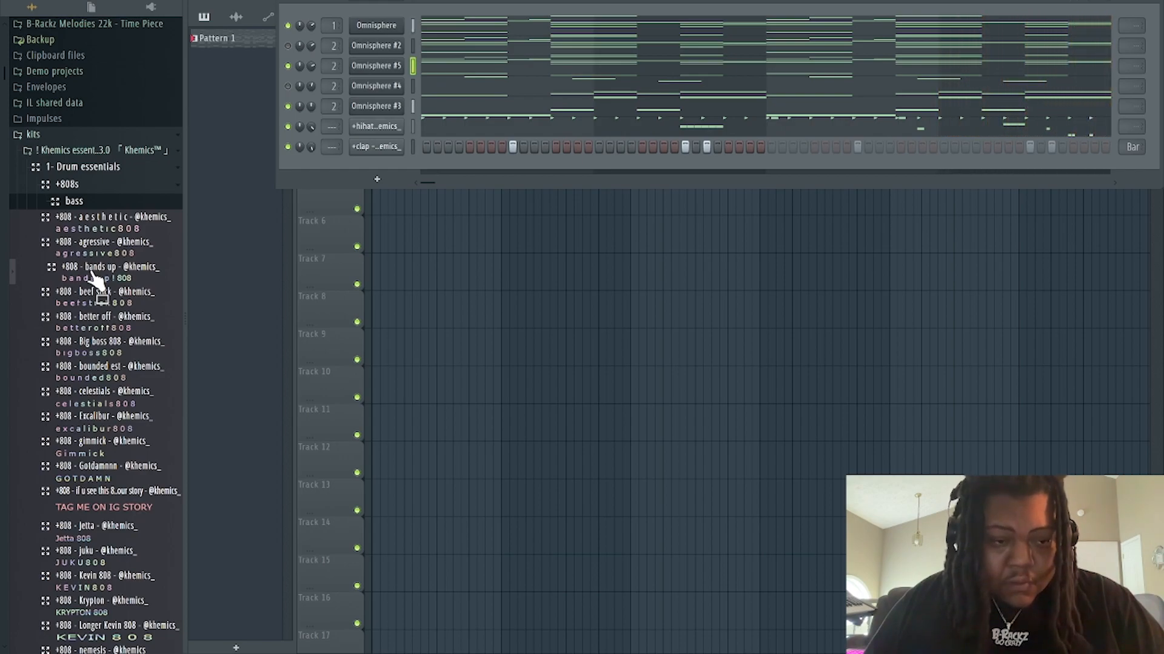
- Add the bands up 808 sample as a new channel and set it to cut itself
left_click_drag(347, 172, 358, 159)
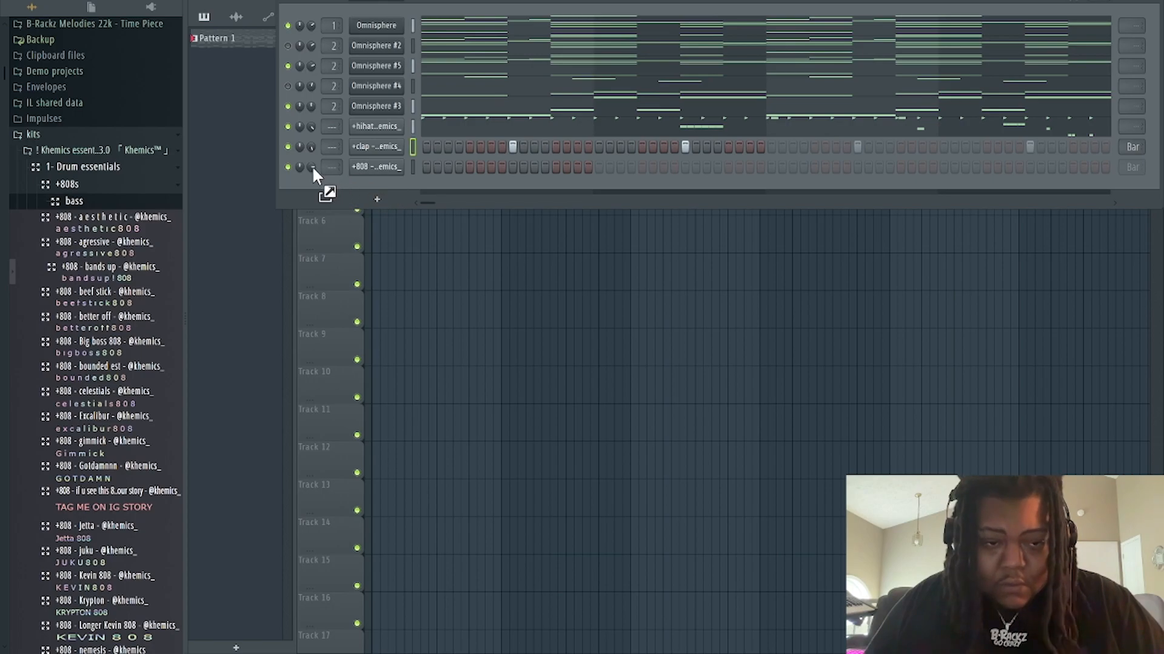
right_click(391, 170)
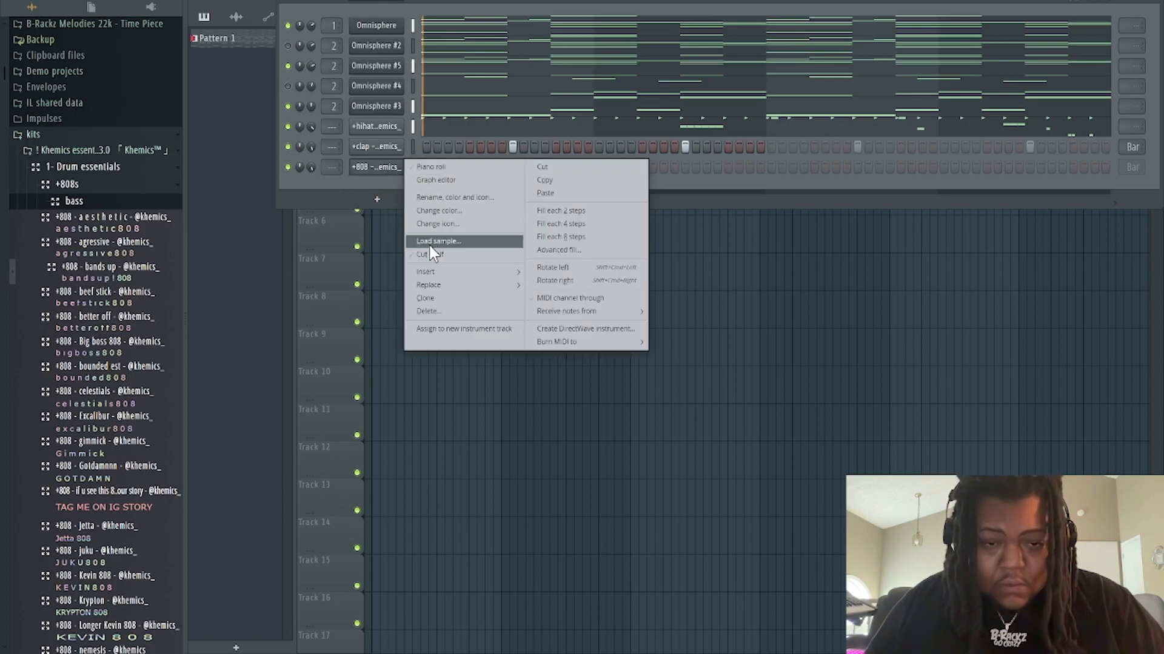
left_click(430, 246)
- Open the 808 channel's piano roll and set it to not loop
right_click(395, 176)
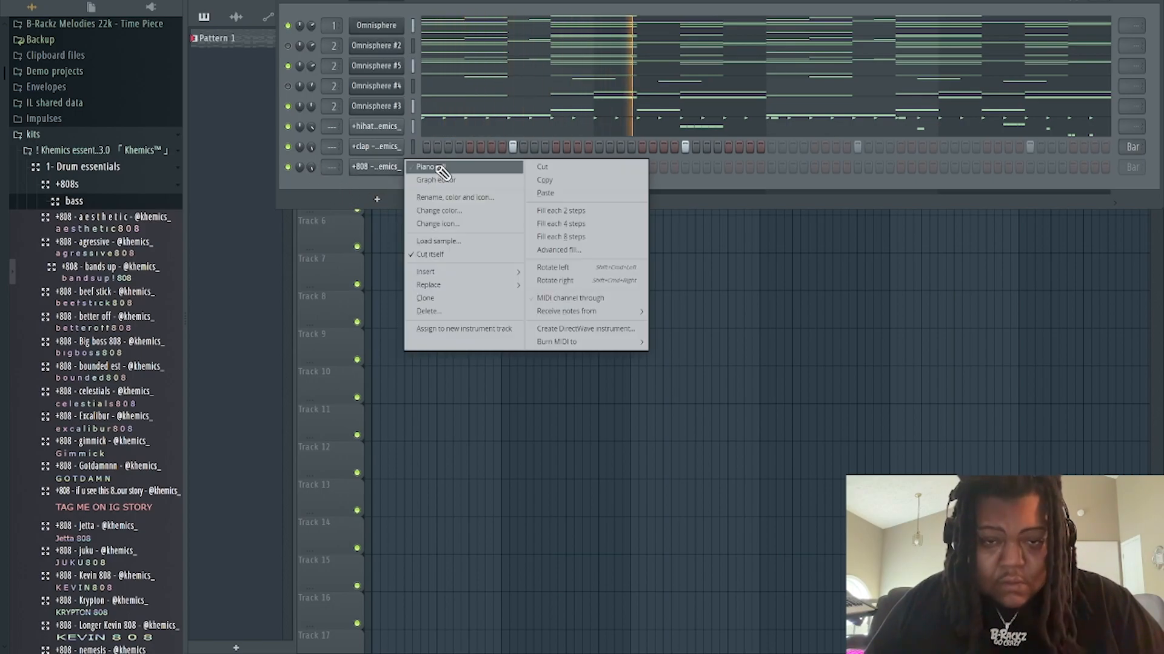
left_click(441, 172)
left_click(620, 28)
left_click(637, 51)
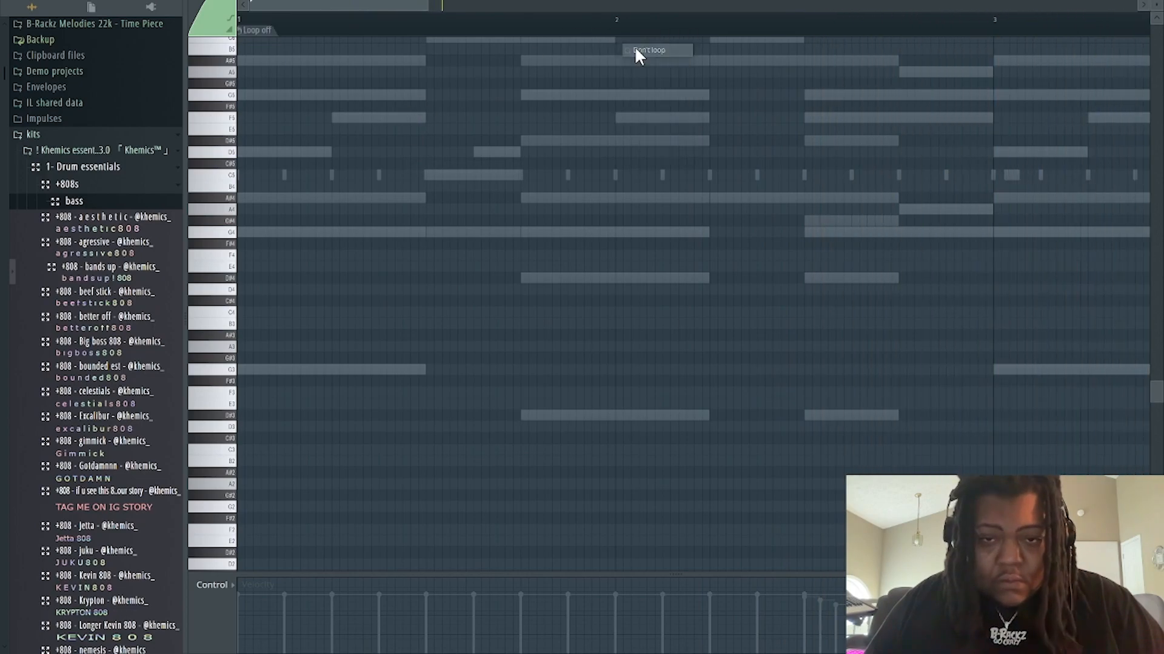
- Draw one-beat 808 notes at E6 on beat 1 and C6 on beat 4 of bar 1, plus a half-beat C6 ending bar 2
scroll(461, 24, "down", 1)
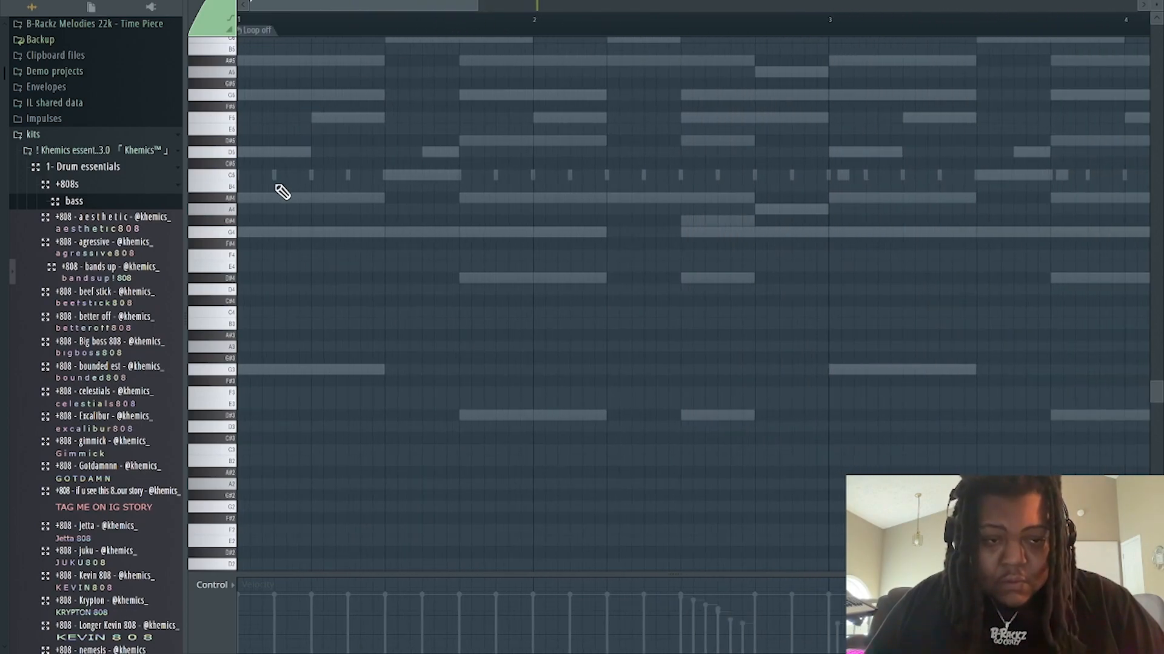
left_click_drag(262, 176, 248, 71)
key("space")
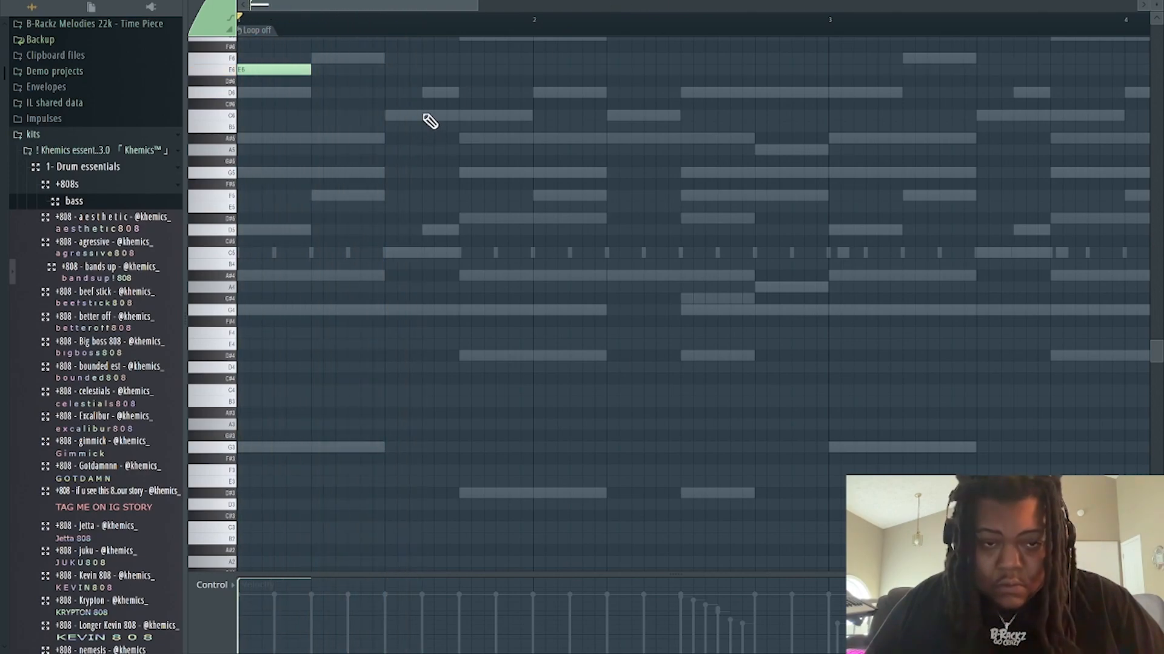
left_click(475, 93)
mouse_move(488, 103)
left_mouse_down()
mouse_move(482, 68)
mouse_move(478, 141)
mouse_move(481, 115)
left_mouse_up()
key("space")
key("space")
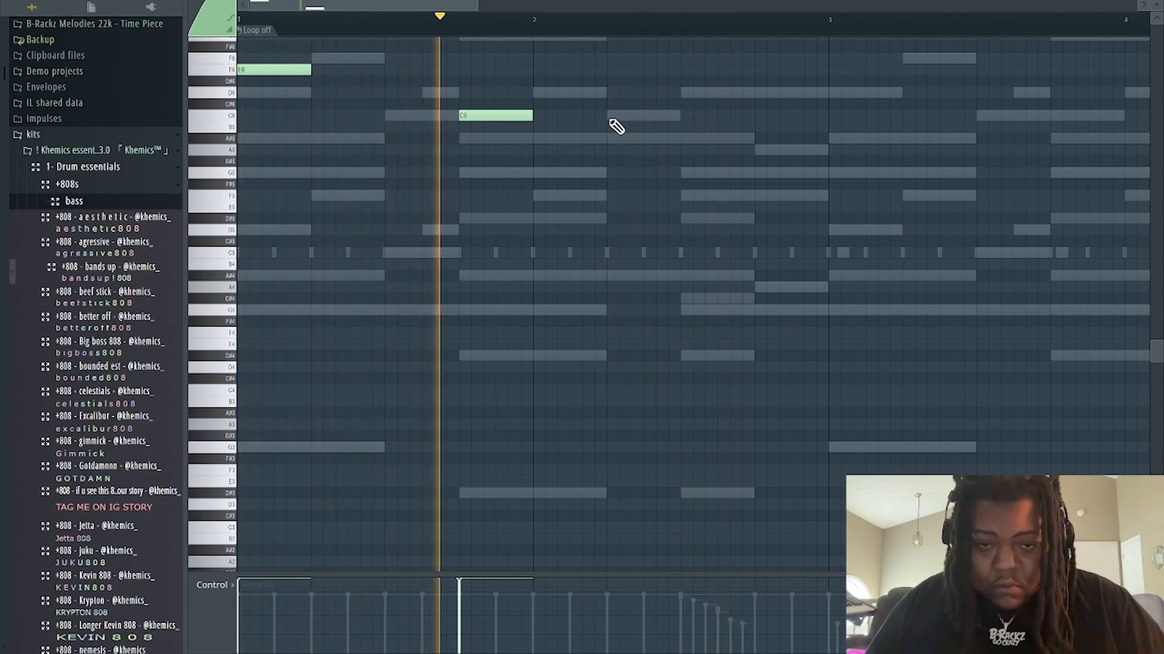
left_click(826, 117)
left_click_drag(849, 115, 828, 115)
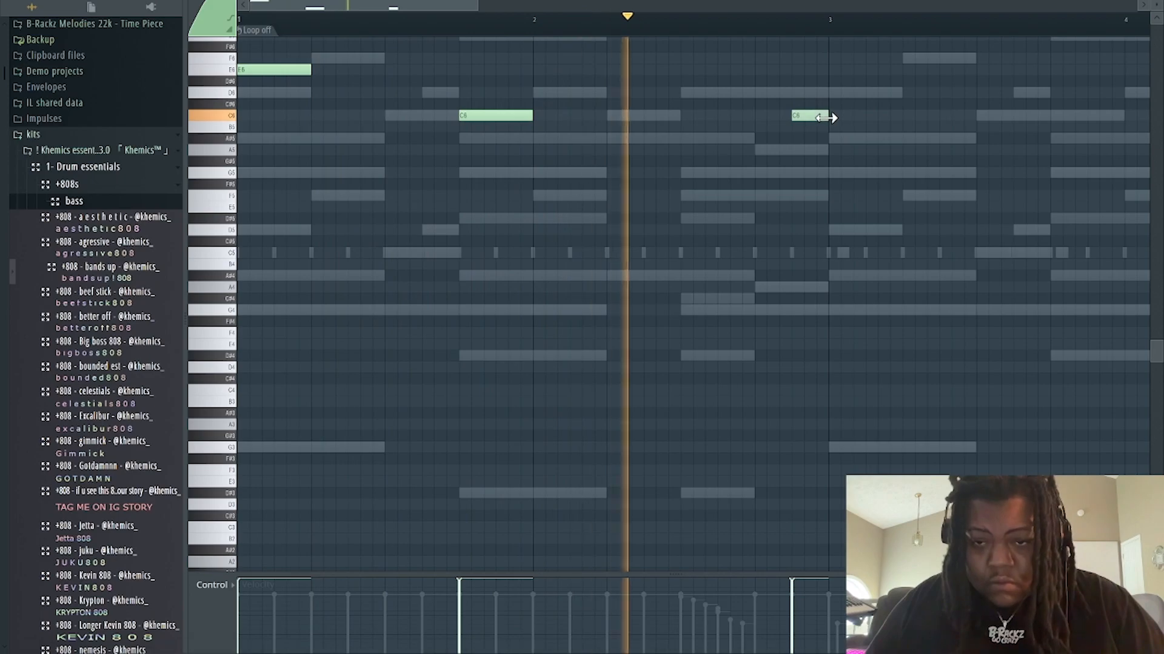
- Extend the 808 phrase to eight bars by duplication, changing the closing C6 of bar 4 to G5 before the second copy
key("ctrl+b")
scroll(657, 24, "down", 4)
left_click(578, 163)
right_click(578, 162)
key("ctrl+b")
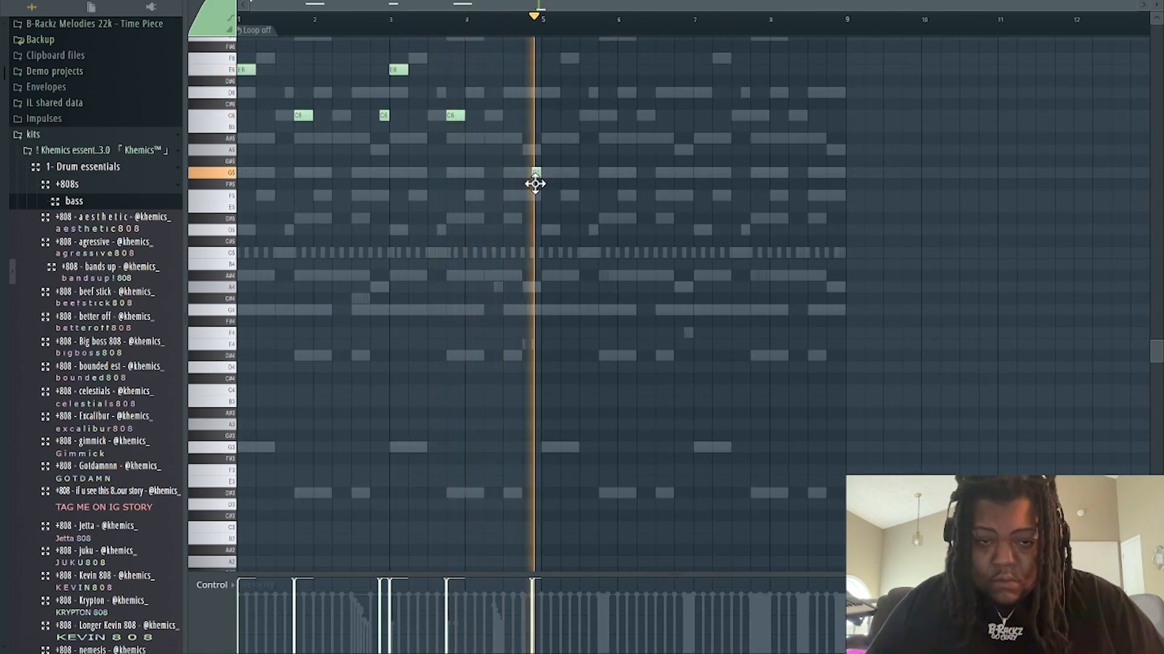
left_click(761, 93)
right_click(761, 93)
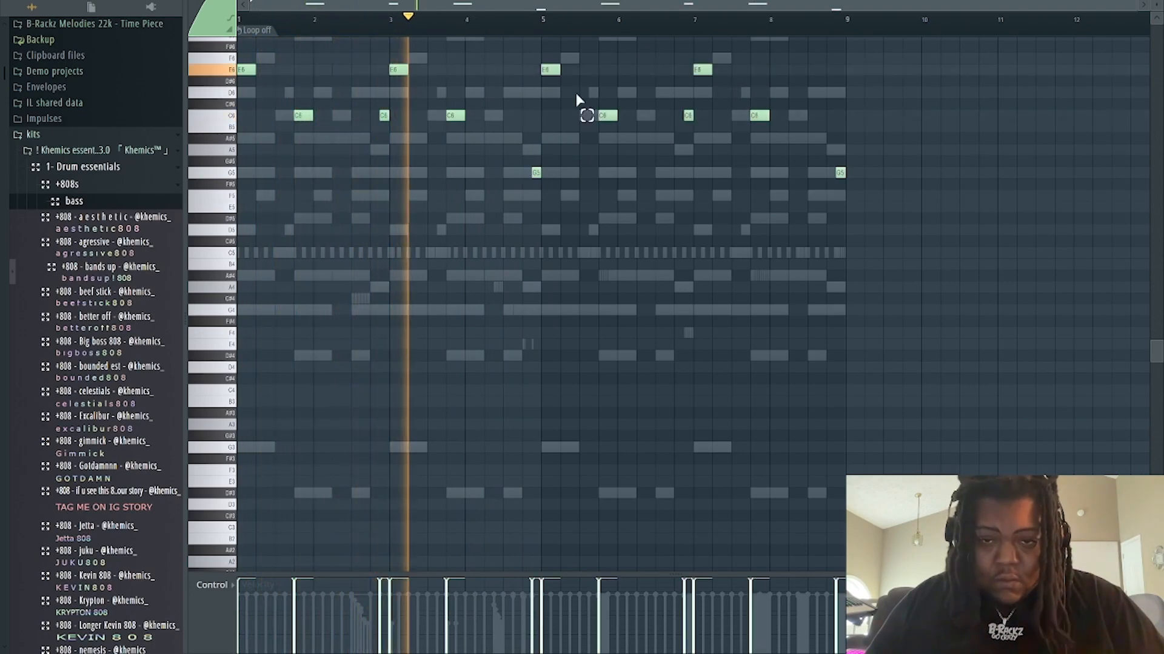
- Raise the last 808 note of bar 6 to C7 and the last note of bar 8 to G6
left_click(688, 115)
key("Delete")
scroll(805, 129, "up", 1)
left_click_drag(832, 220, 850, 177)
key("ctrl+Up")
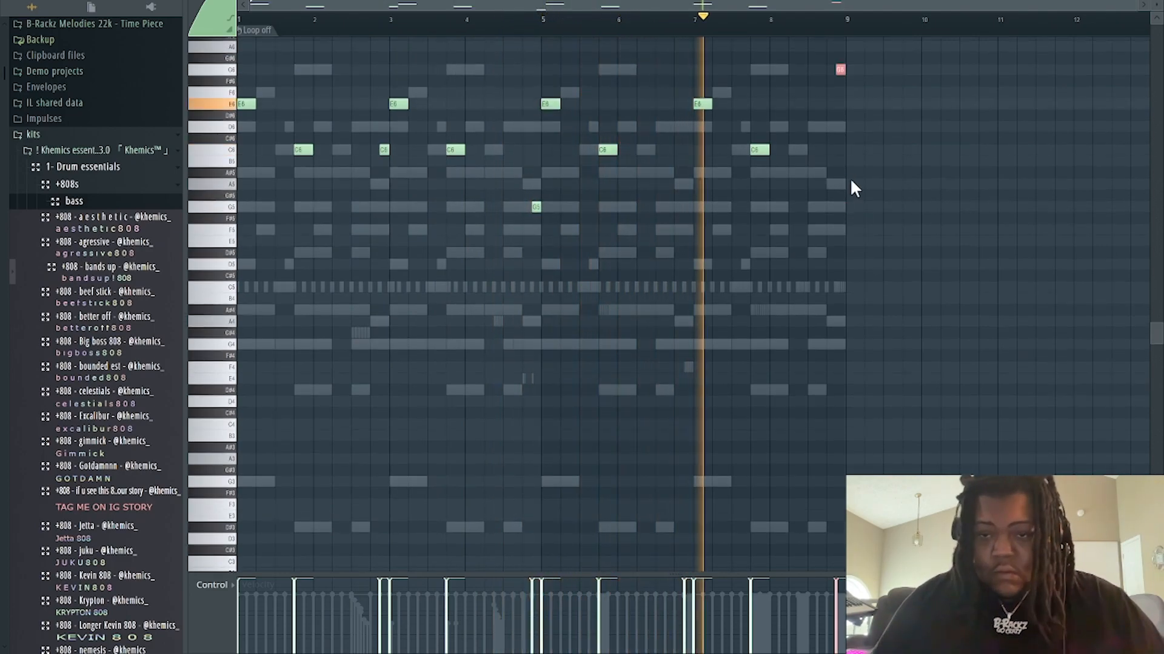
- Replace the last 808 note of bar 8 with half-beat notes on beats 3 and 4, lowered an octave to G5 and F#5
scroll(851, 152, "up", 5)
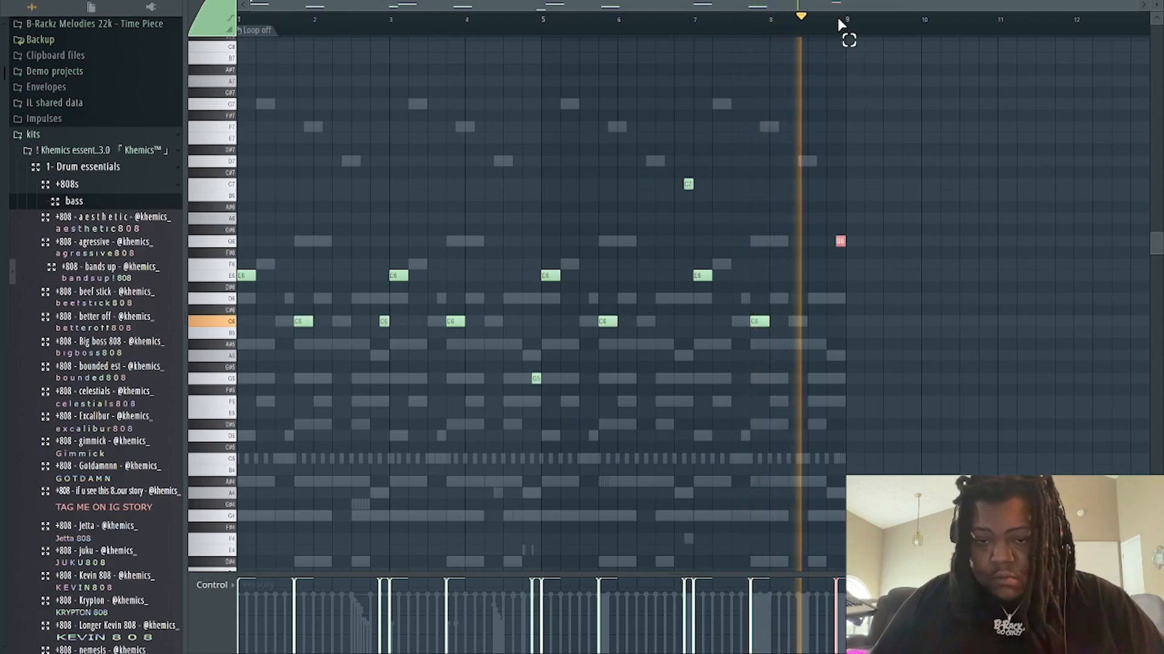
scroll(840, 24, "up", 4)
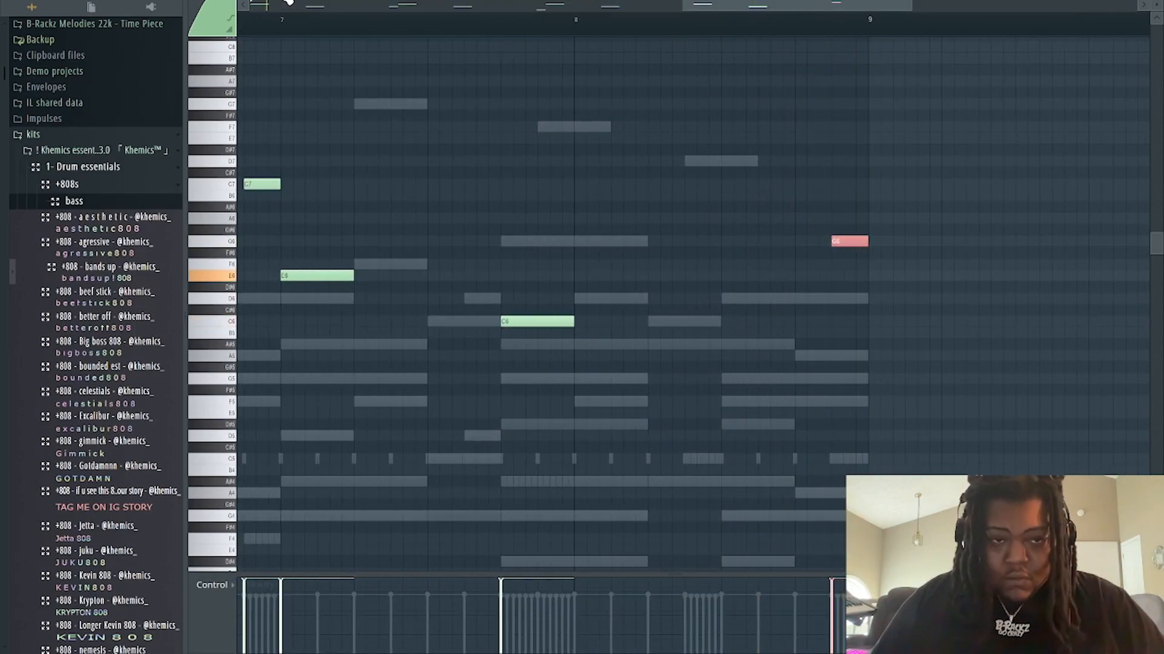
left_click(490, 16)
left_click(794, 251)
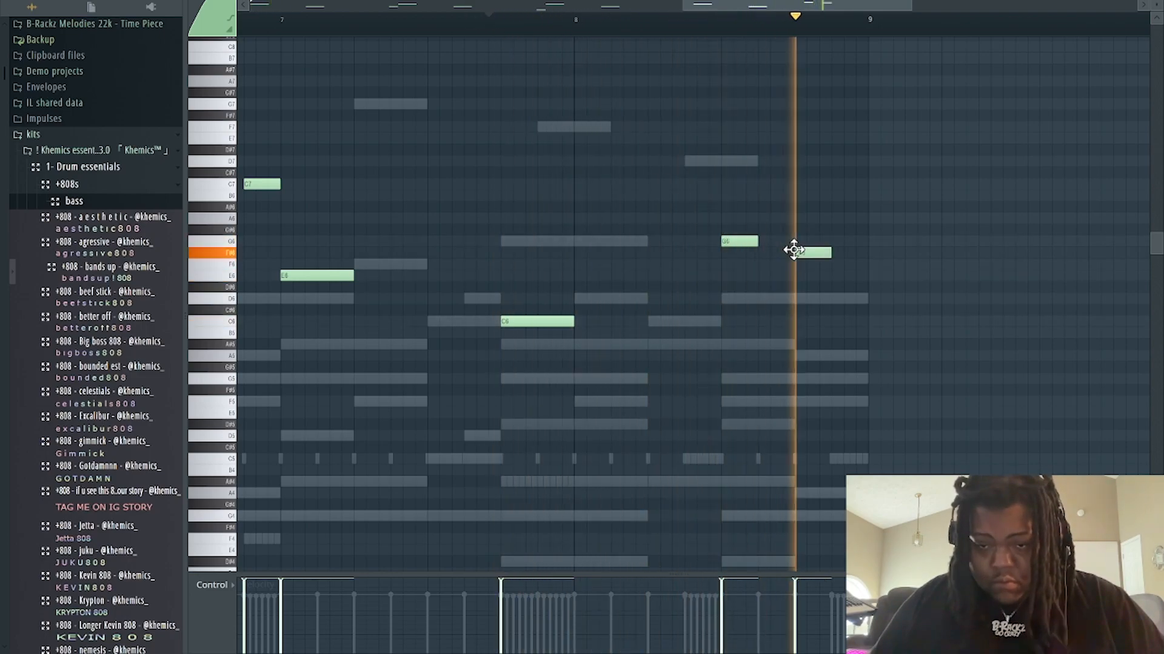
left_click_drag(726, 303, 871, 152)
key("ctrl+Down")
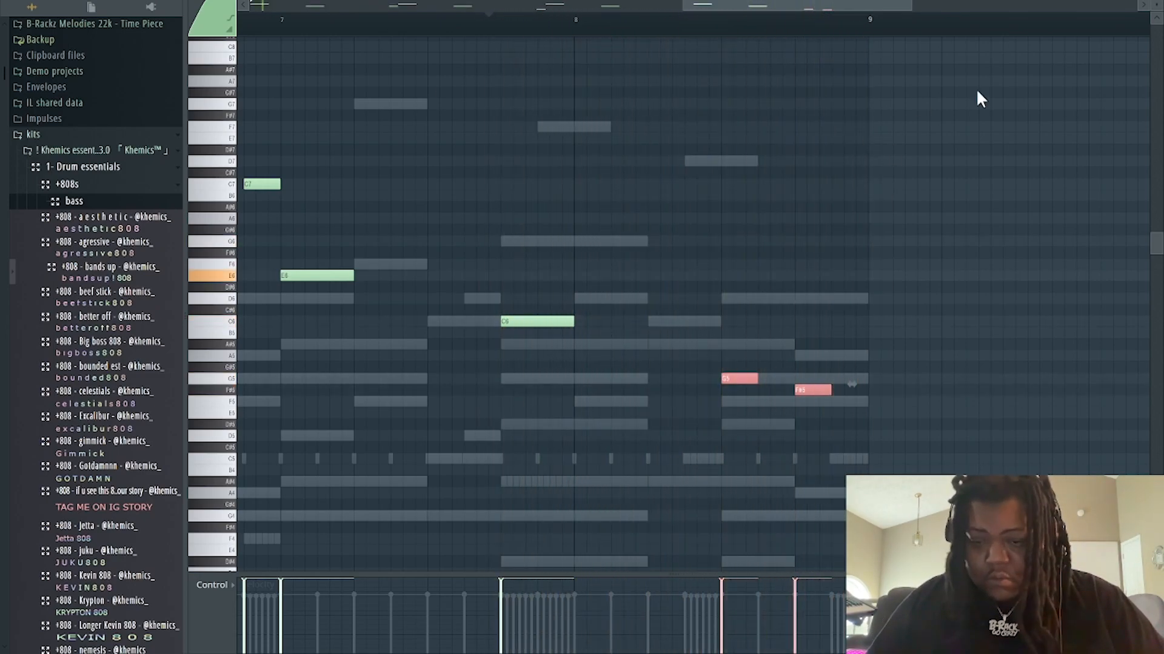
- Lower the first 808 note of bar 1 by an octave to E5 and close the piano roll
scroll(792, 28, "down", 5)
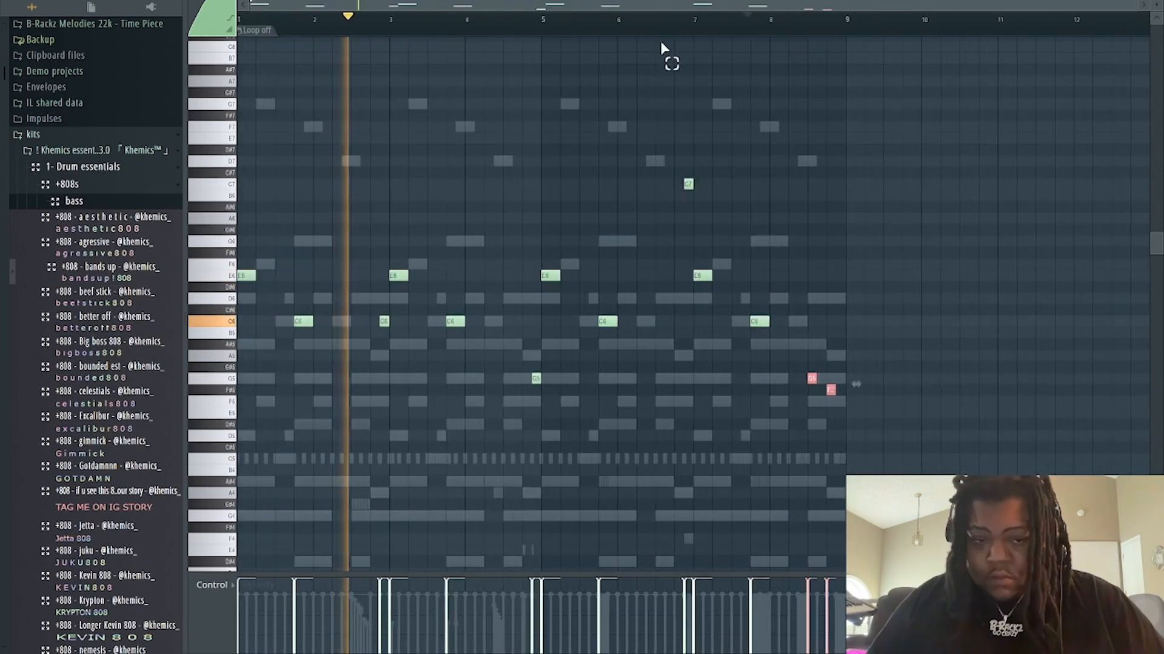
left_click_drag(265, 224, 234, 293)
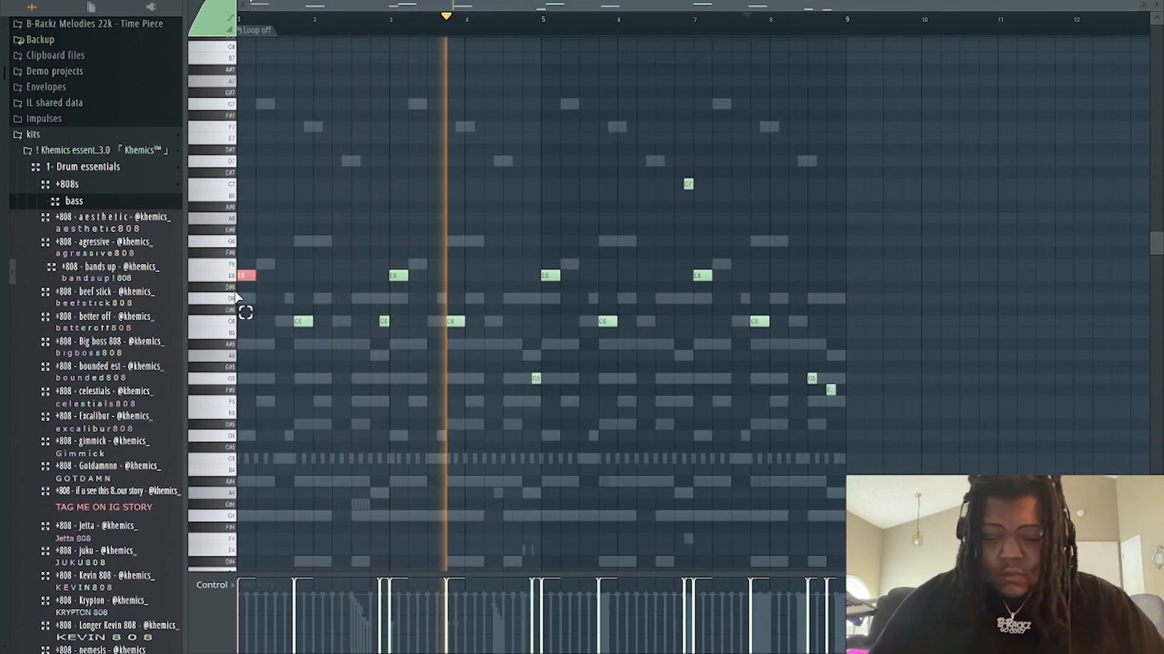
key("ctrl+Down")
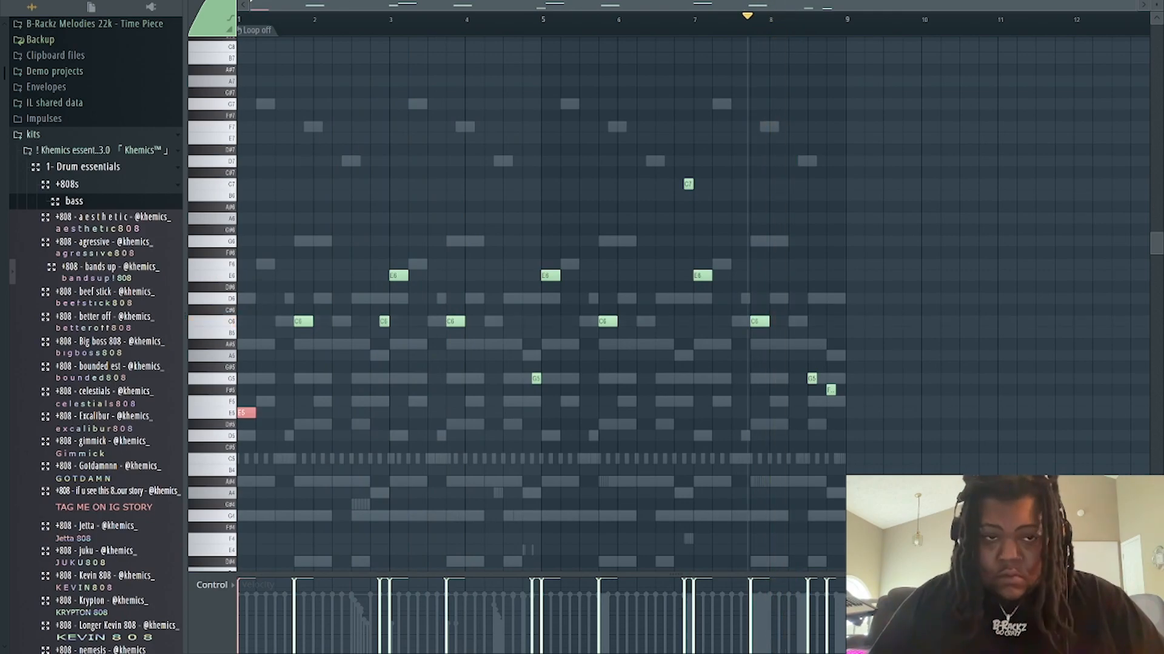
key("Escape")
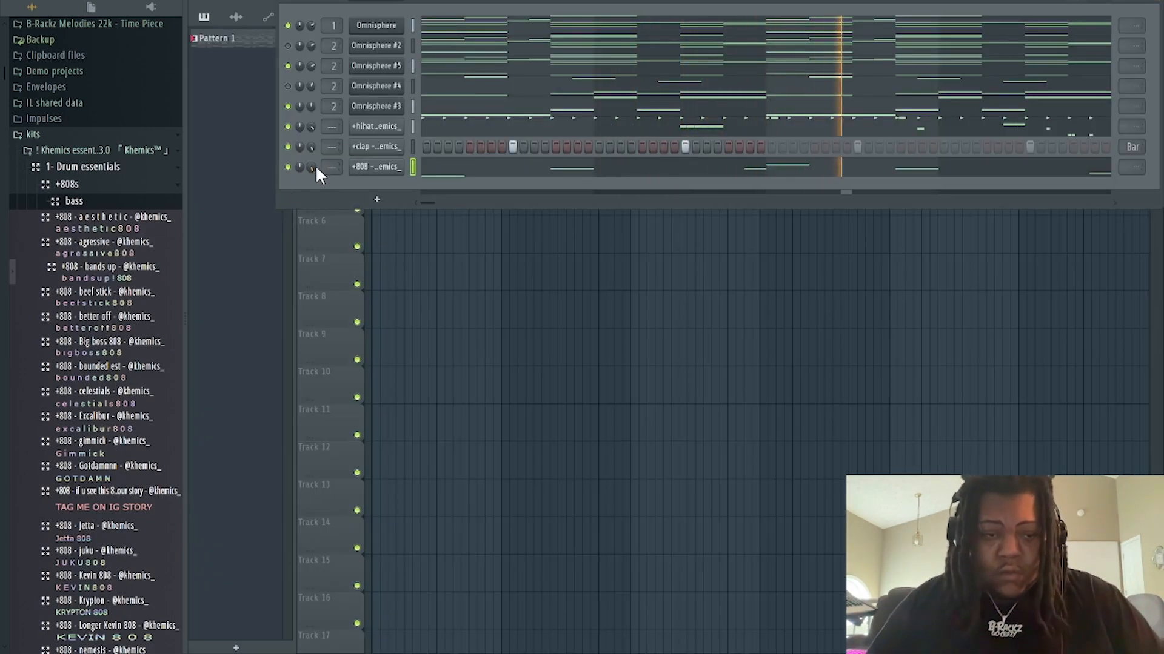
- Review the 808 channel's sampler settings and play the pattern with Omnisphere #5 muted
key("space")
left_click(372, 169)
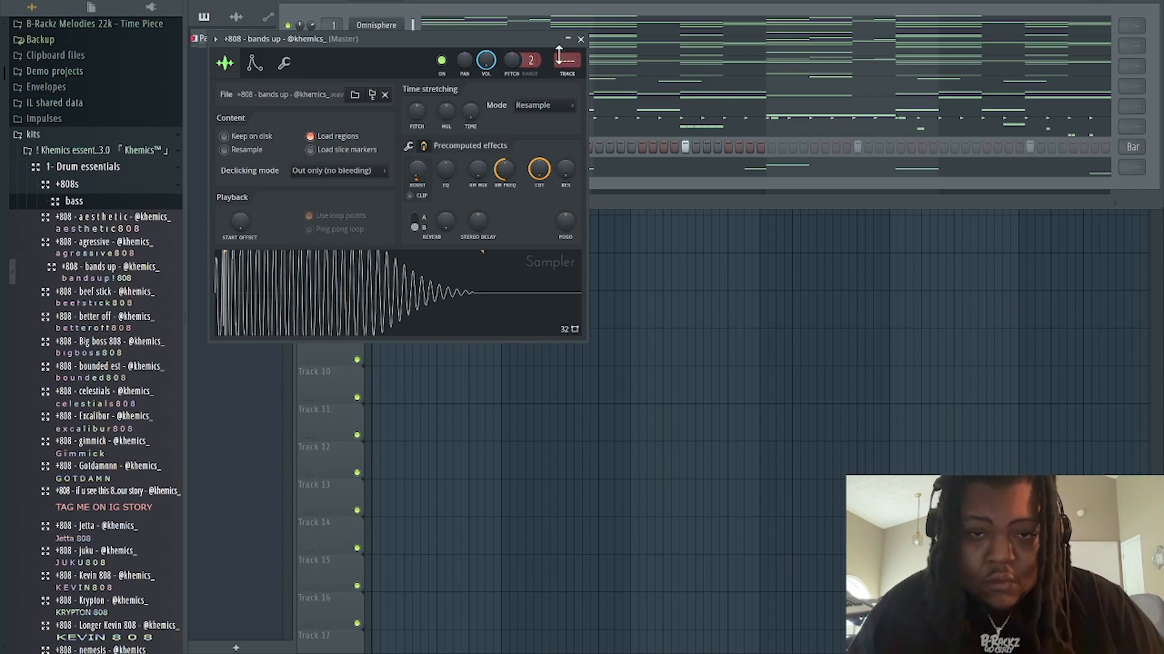
left_click(581, 40)
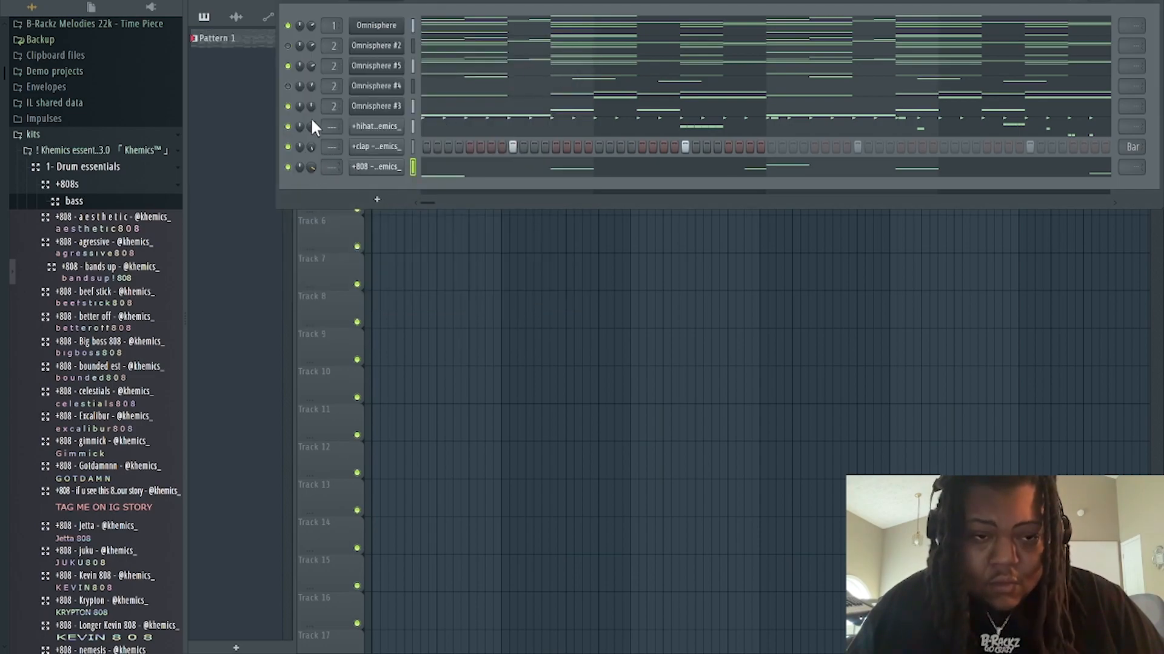
left_click(288, 66)
key("space")
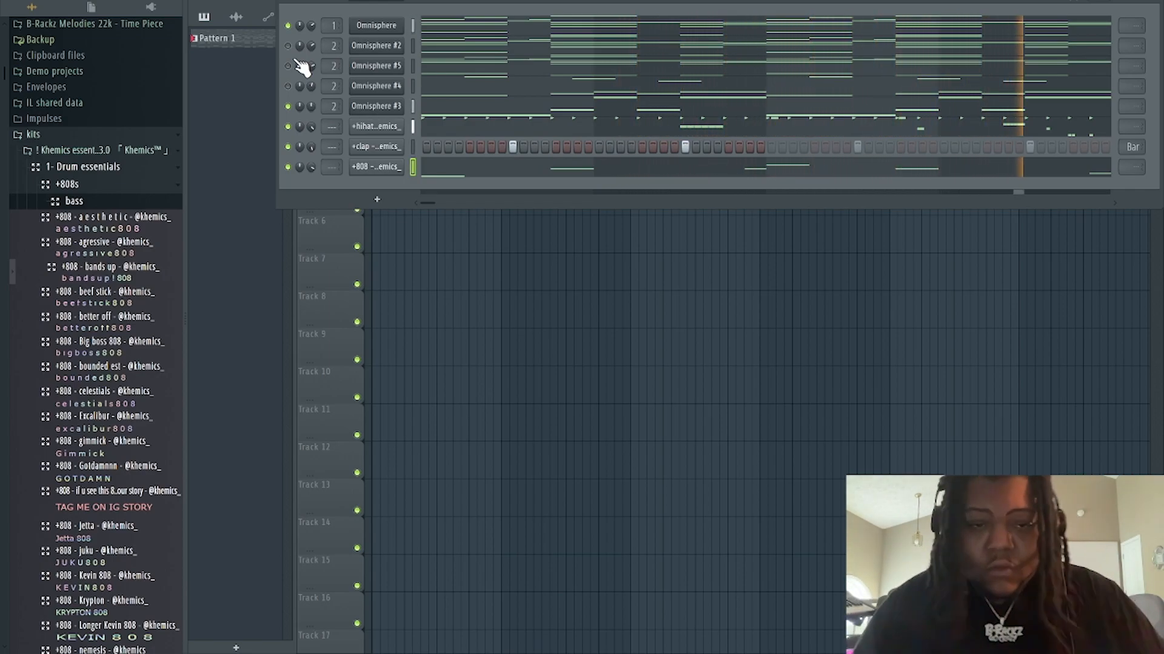
- Add a snare from the kit's Snares folder as a new channel with a hit on step 23
left_click(105, 187)
scroll(124, 291, "down", 2)
left_click(106, 267)
left_click(123, 344)
left_click_drag(356, 216, 370, 193)
left_click(664, 188)
- Add the counter snare as another channel with looped hits on steps 25 and 31
left_click(98, 399)
left_click(101, 412)
left_click_drag(103, 424, 370, 221)
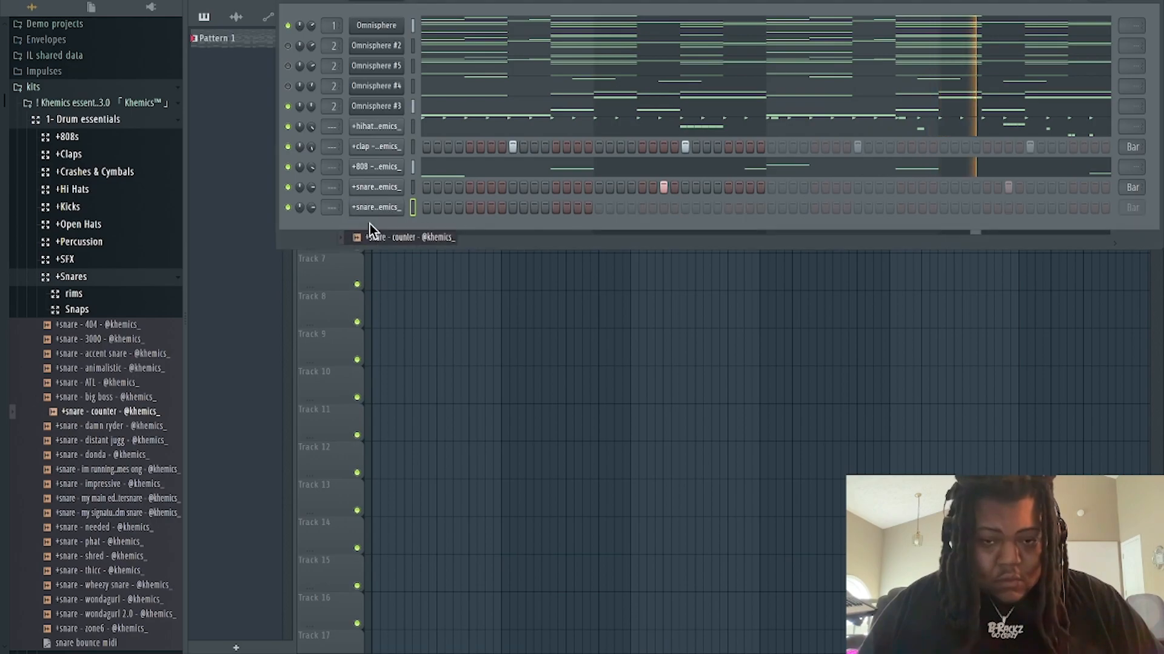
left_click(685, 208)
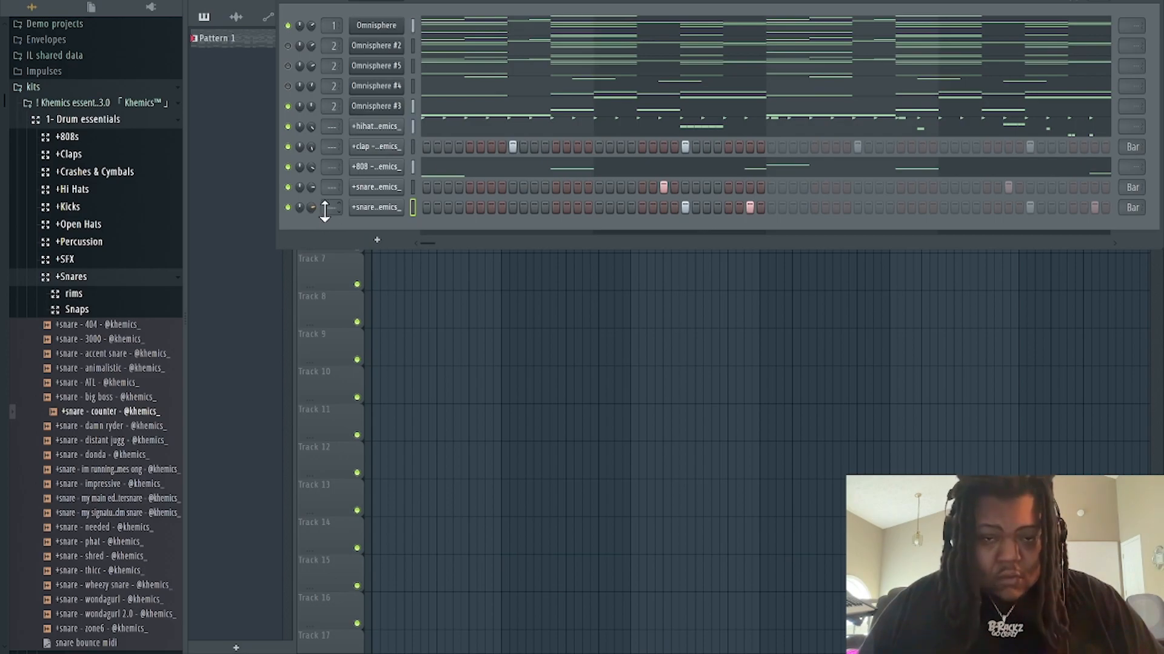
- Unmute Omnisphere #2 and #5 and stop playback of the pattern
left_click(288, 46)
left_click(288, 26)
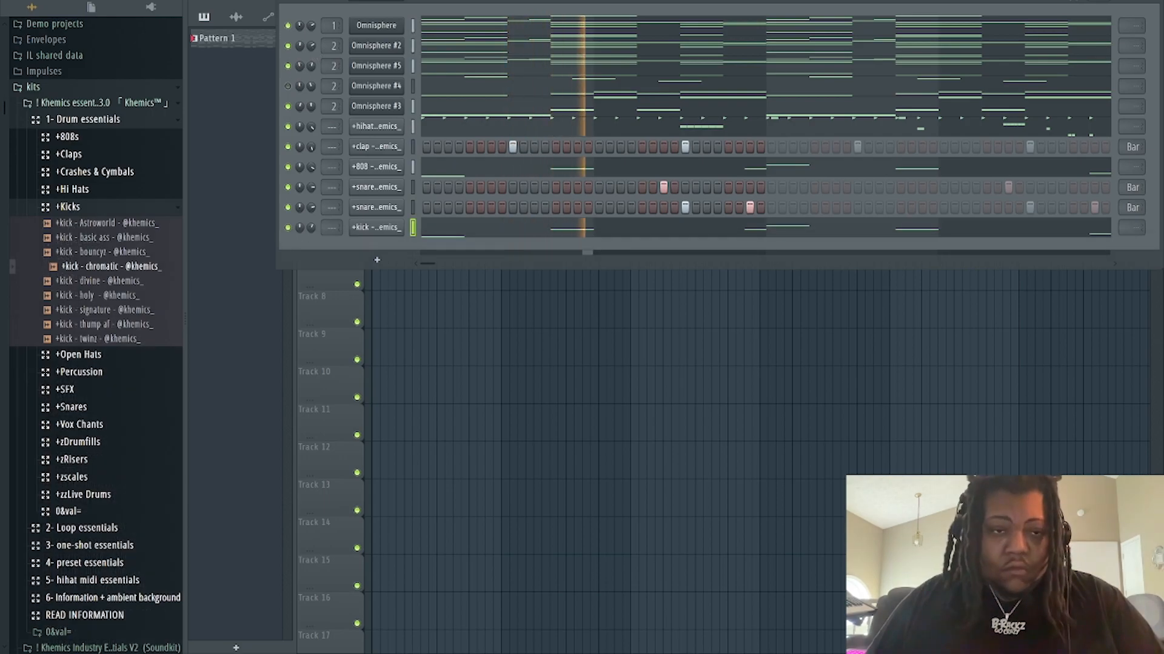
key("space")
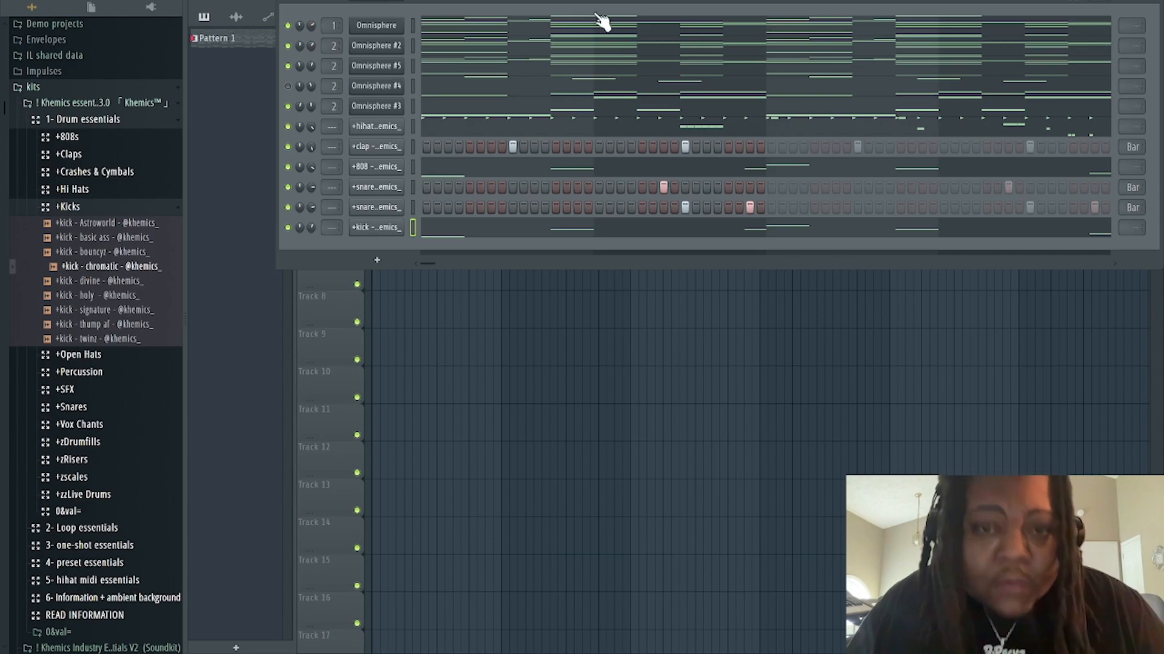
- Place Pattern 1 on Track 1 of the playlist starting at bar 1 and split it by channel
key("F6")
left_click(460, 47)
left_click_drag(501, 51, 394, 54)
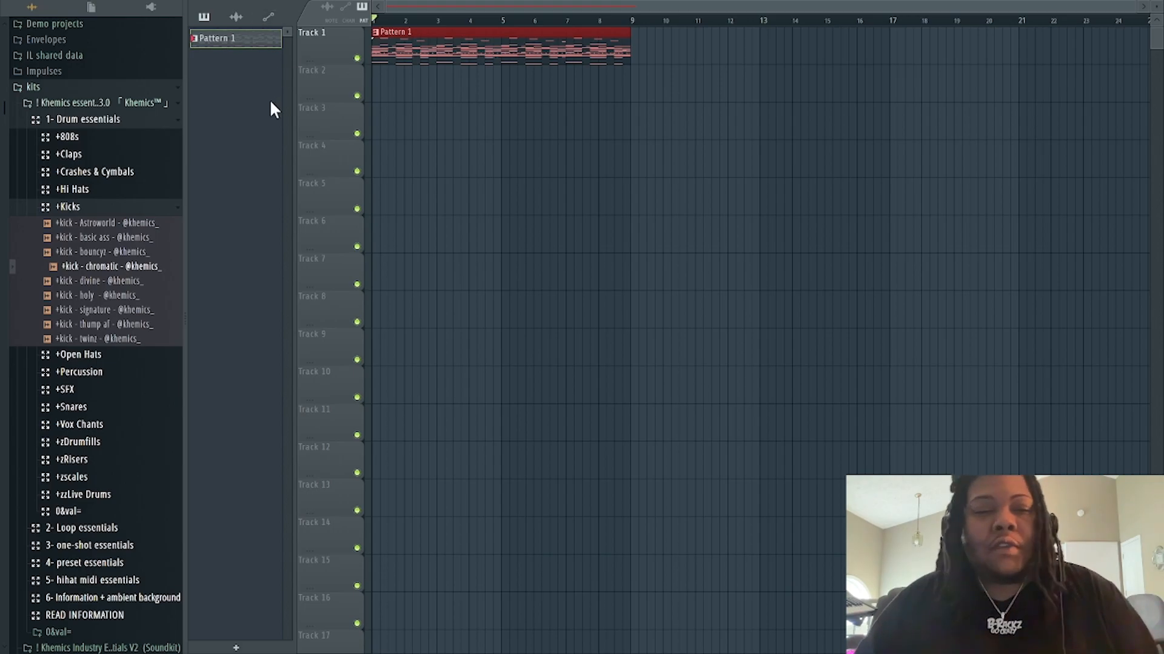
right_click(250, 46)
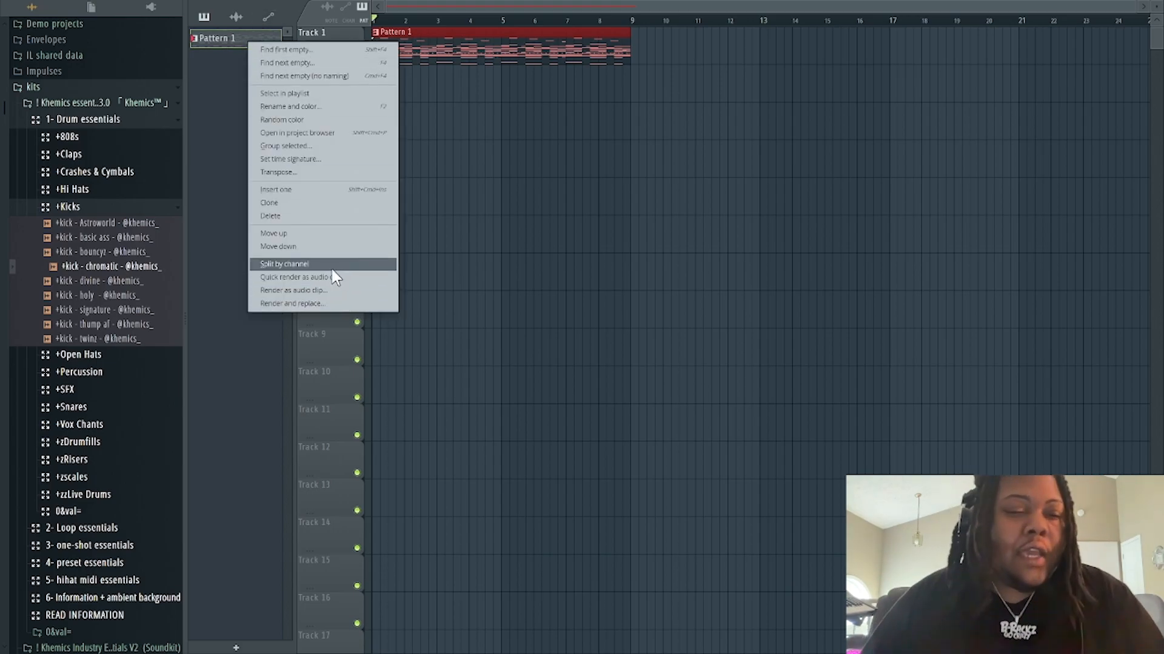
left_click(318, 263)
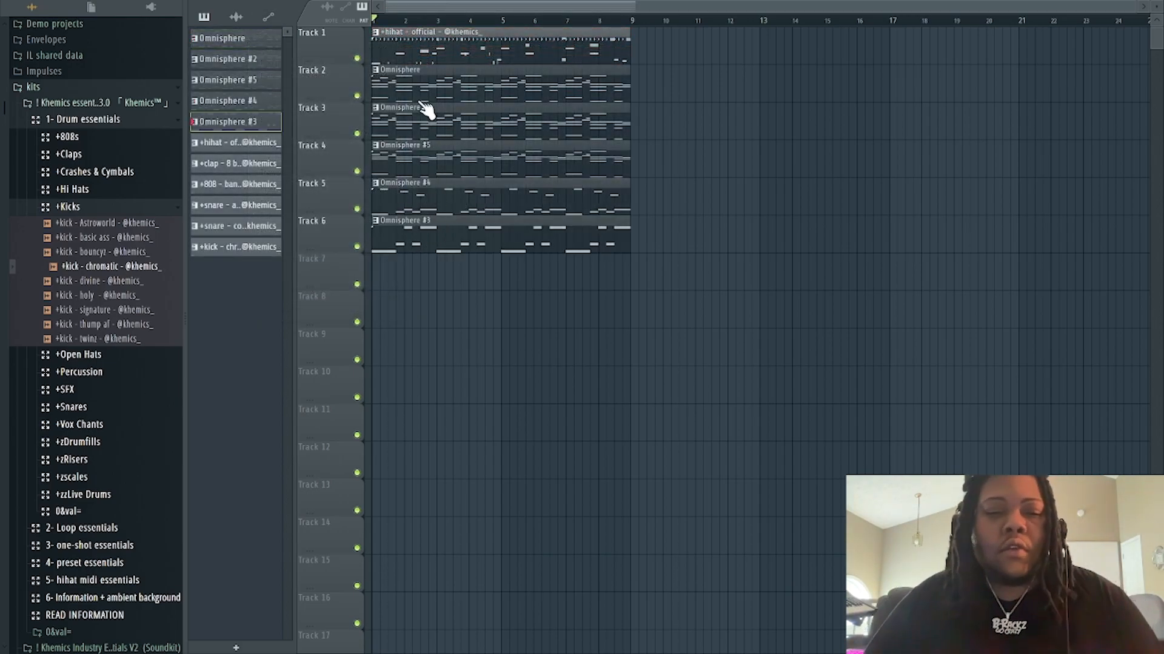
- Move the hihat, clap, 808, accent snare, counter snare and kick clips from Track 1 to Tracks 7 through 12, one per track
left_click_drag(412, 52, 380, 278)
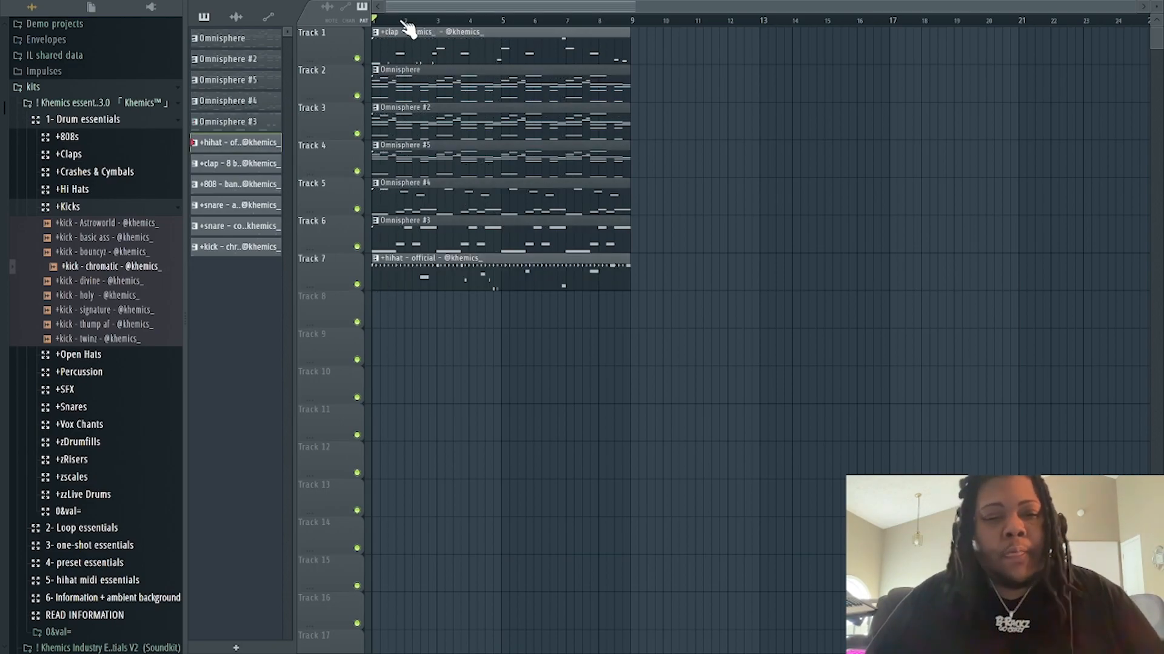
left_click_drag(397, 38, 623, 343)
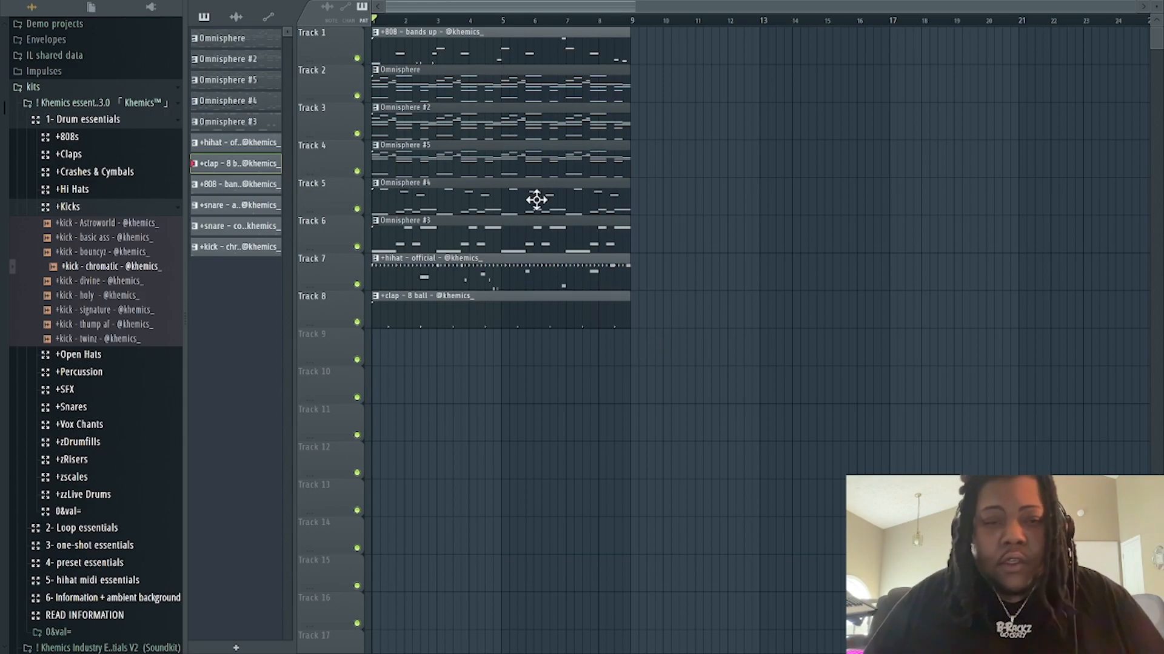
left_click_drag(447, 53, 408, 361)
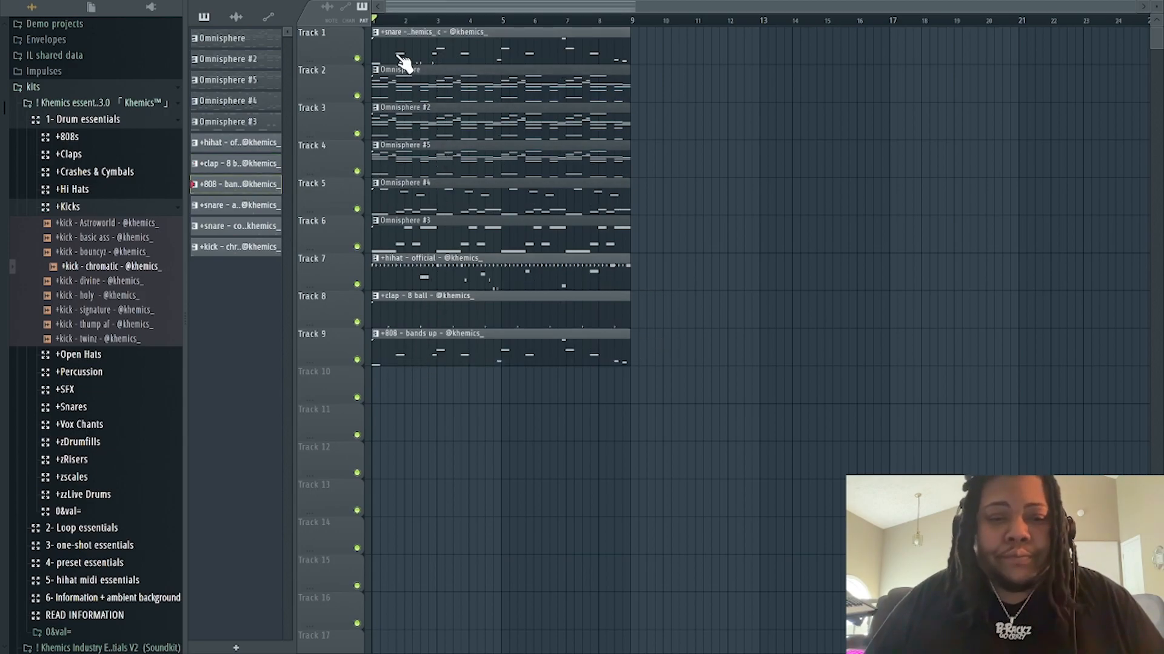
left_click_drag(403, 59, 626, 395)
left_click_drag(428, 45, 630, 445)
left_click_drag(447, 52, 455, 501)
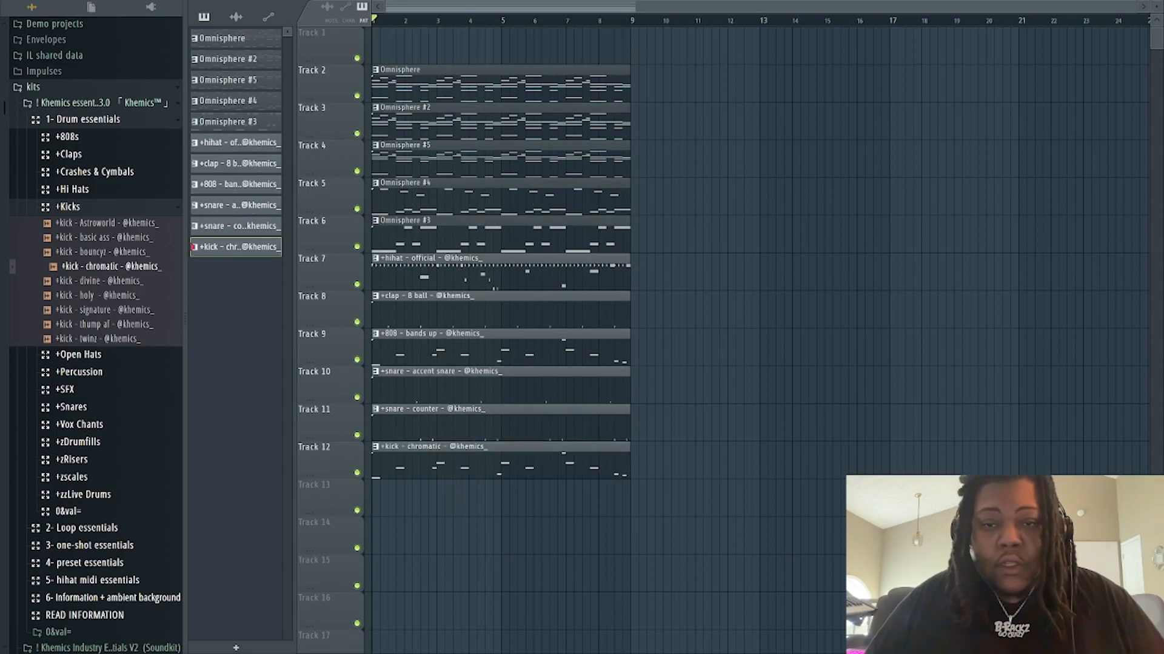
- Duplicate the kick's piano roll notes, align the copy to bar 9, and undo the shift and the duplication
key("F6")
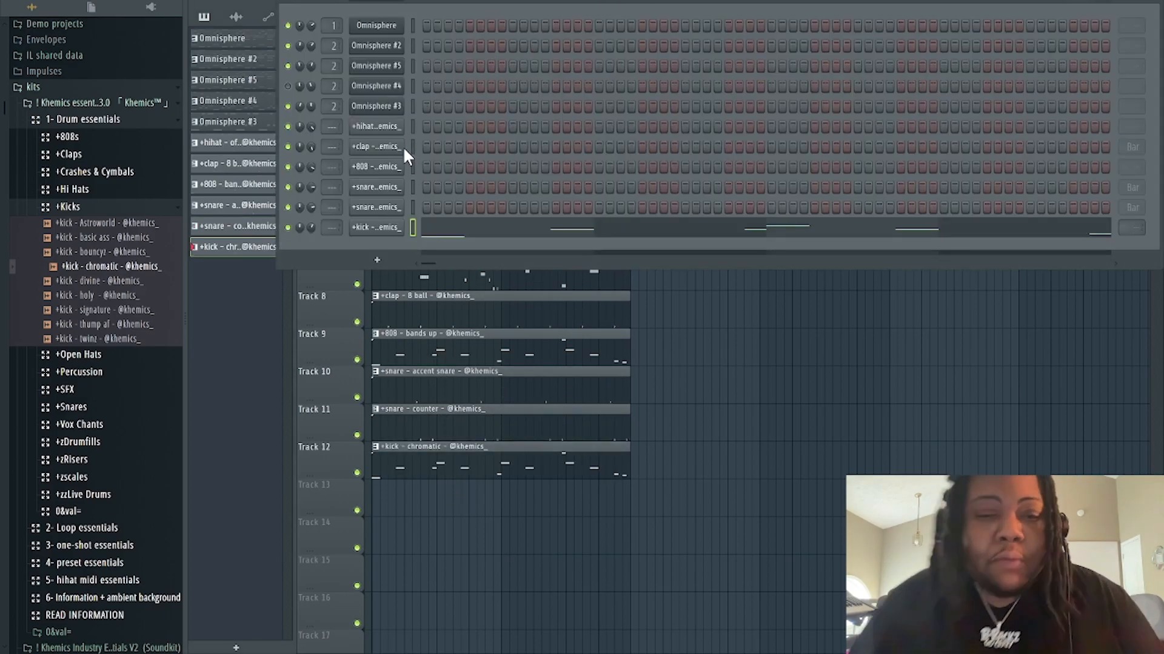
left_click(472, 233)
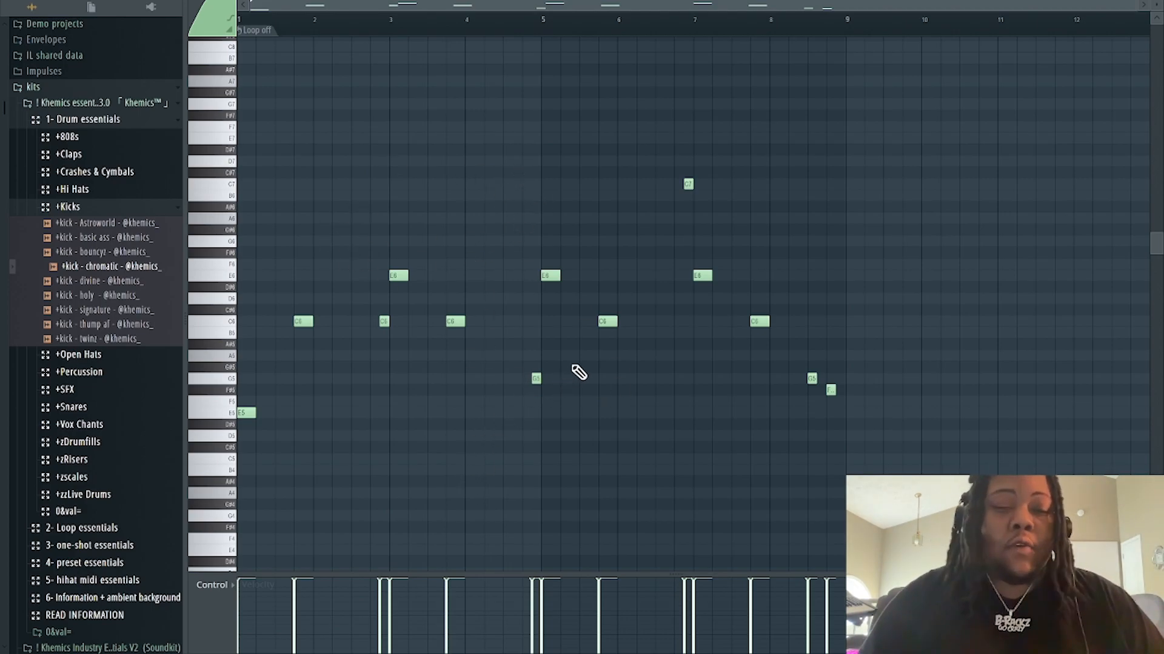
key("ctrl+b")
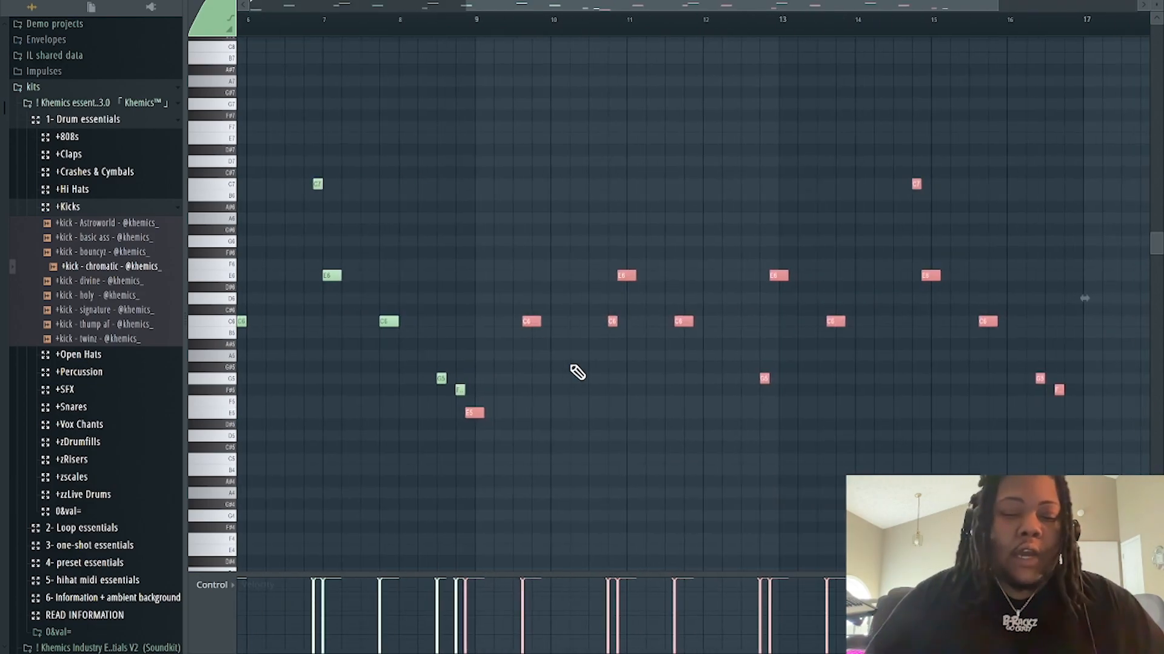
left_click_drag(467, 413, 477, 413)
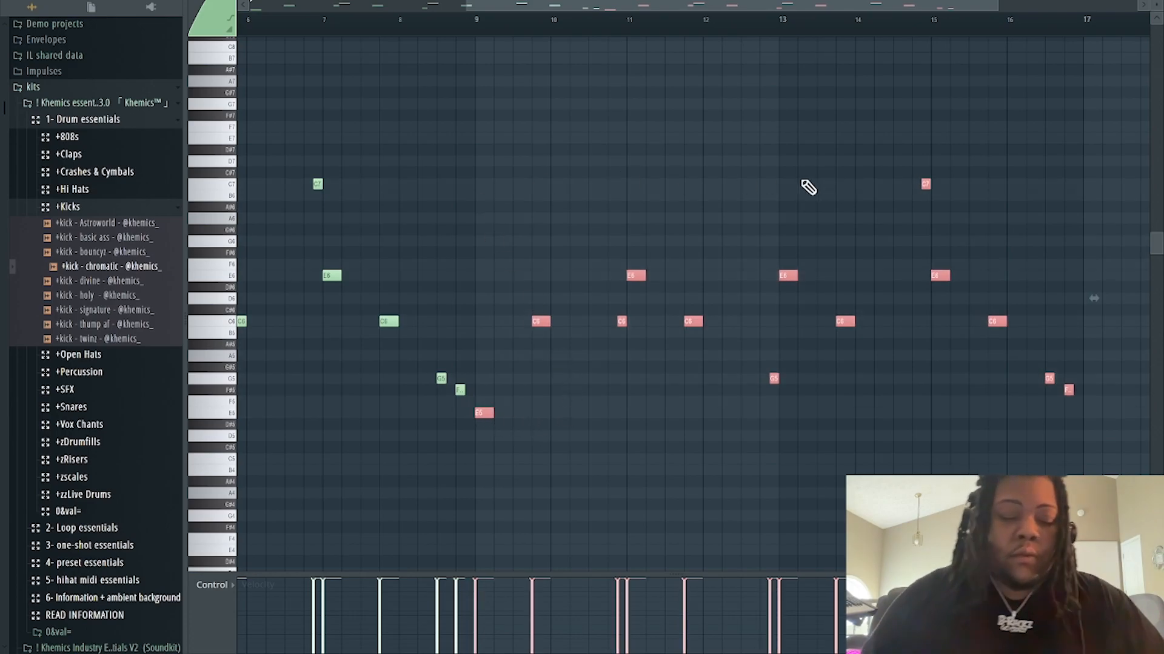
key("ctrl+z")
key("ctrl+z")
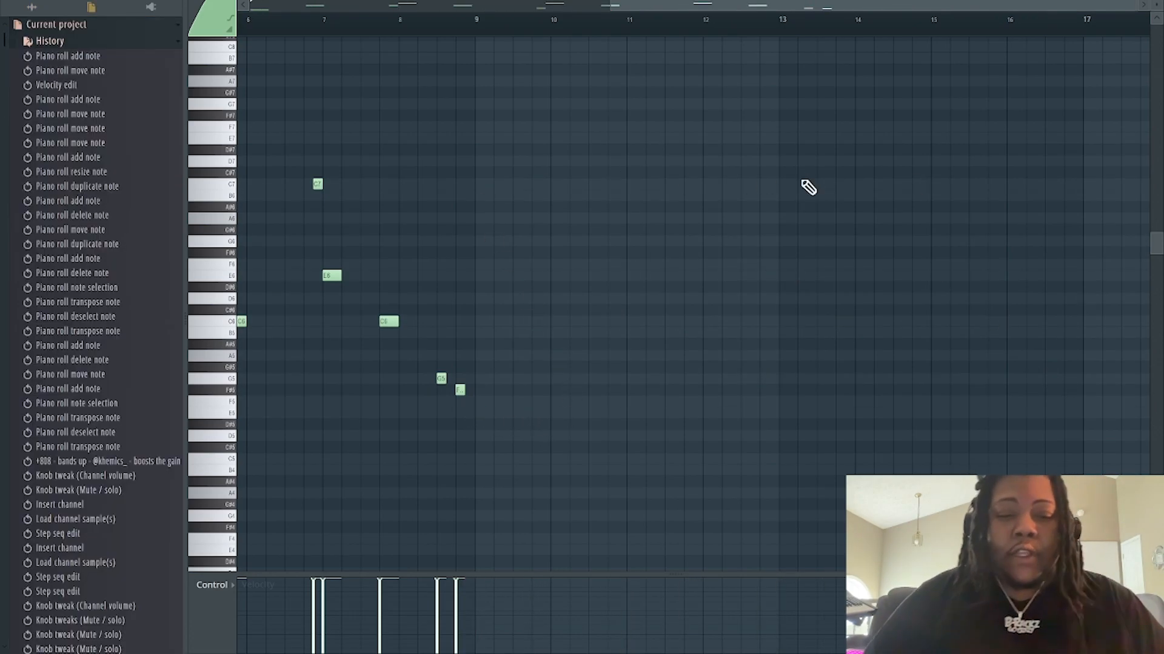
left_click_drag(683, 6, 328, 27)
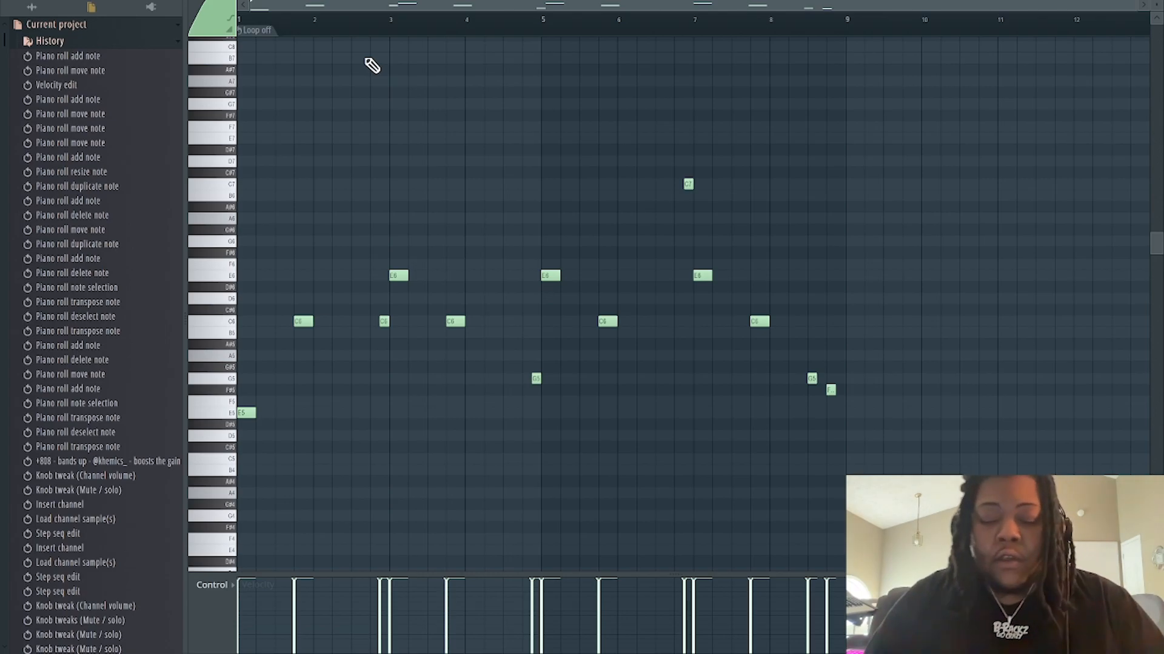
- Transpose all kick notes down and up by an octave back to their original pitch, and undo the slightly offset duplicates
key("ctrl+Down")
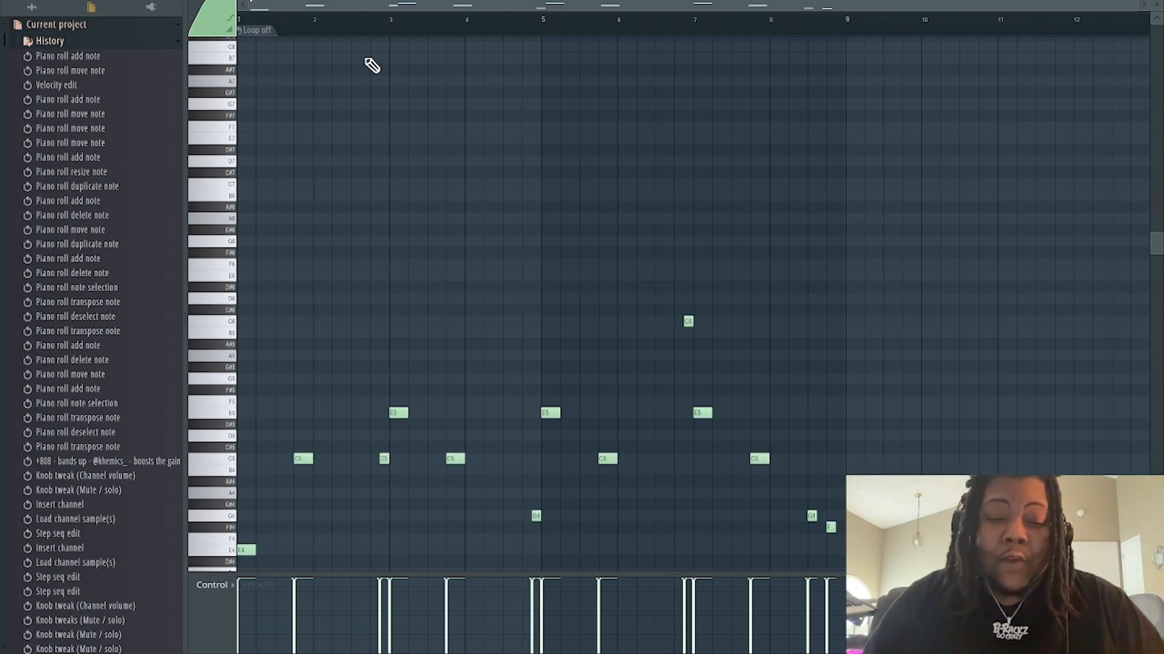
key("ctrl+Up")
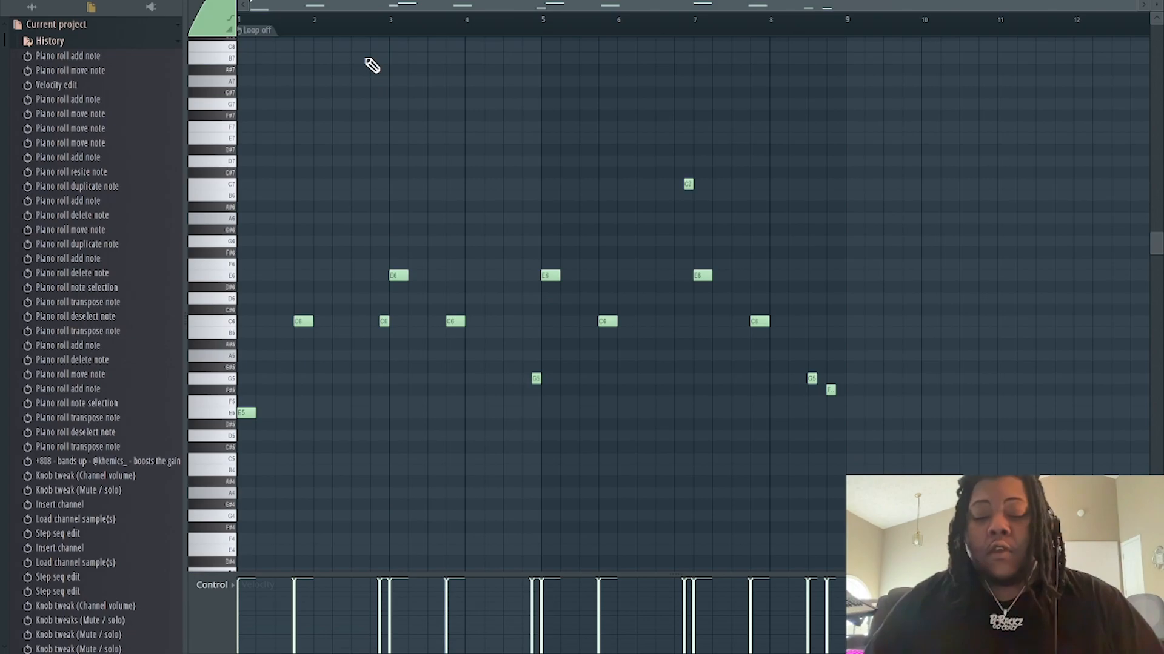
key("ctrl+Up")
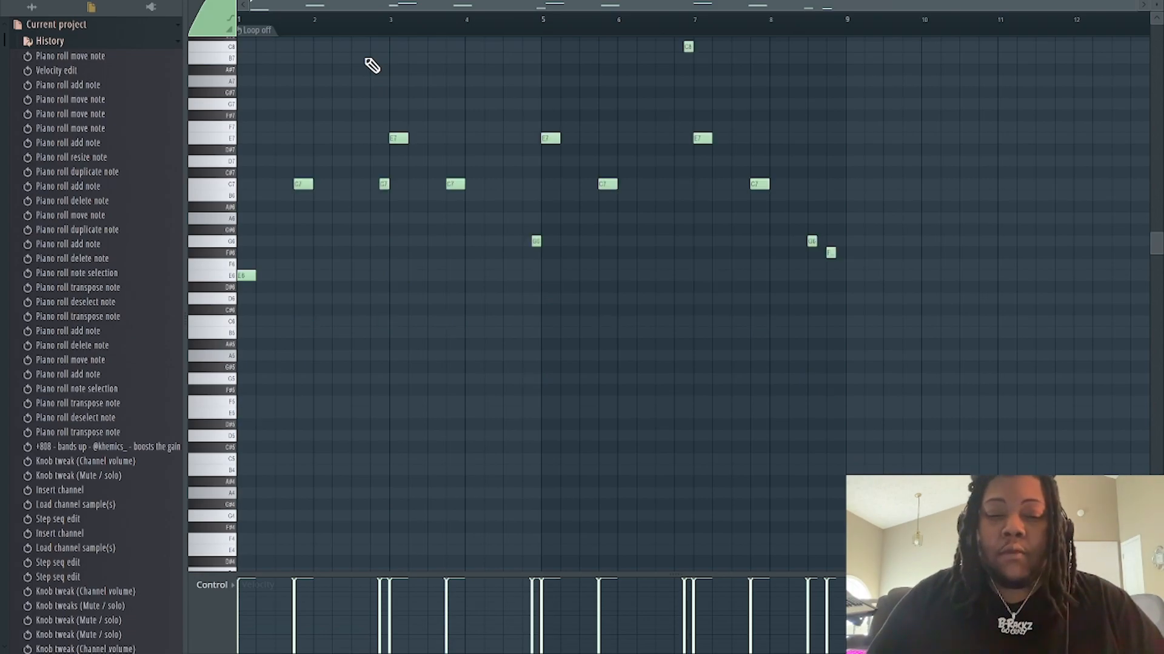
key("ctrl+Down")
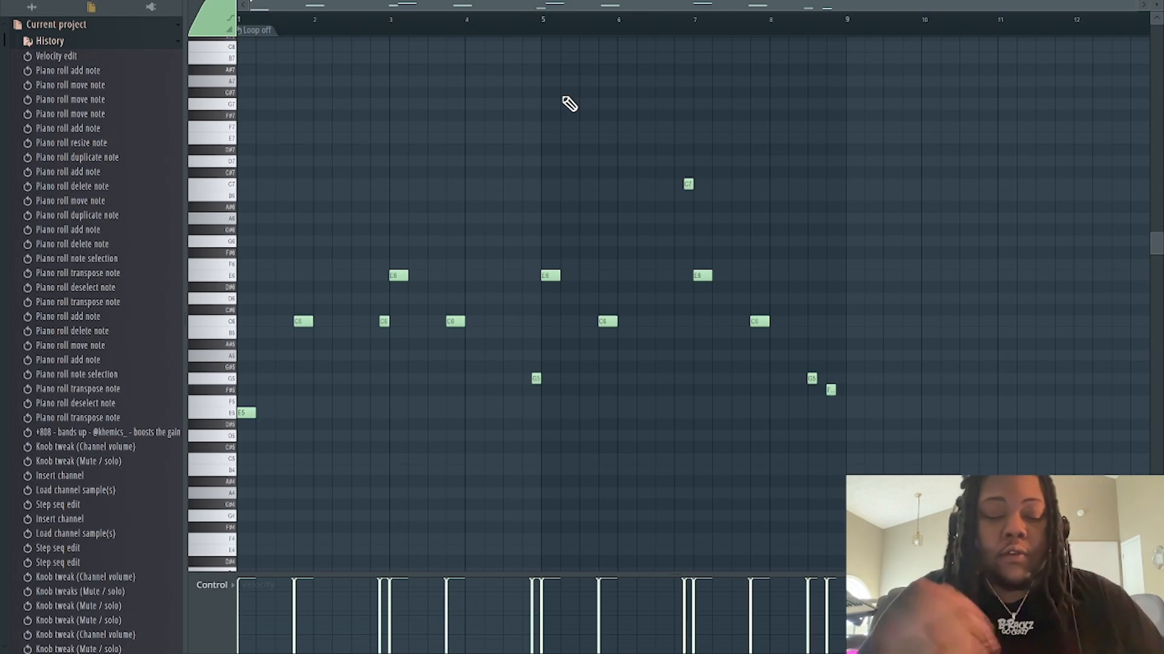
key("ctrl+z")
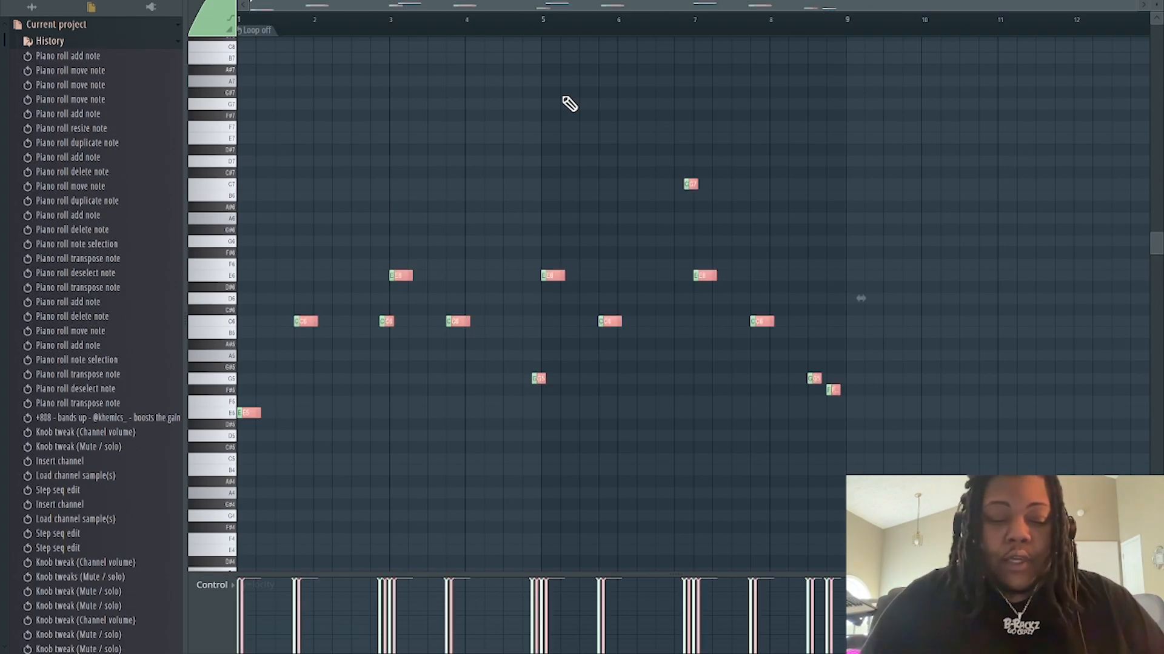
key("ctrl+z")
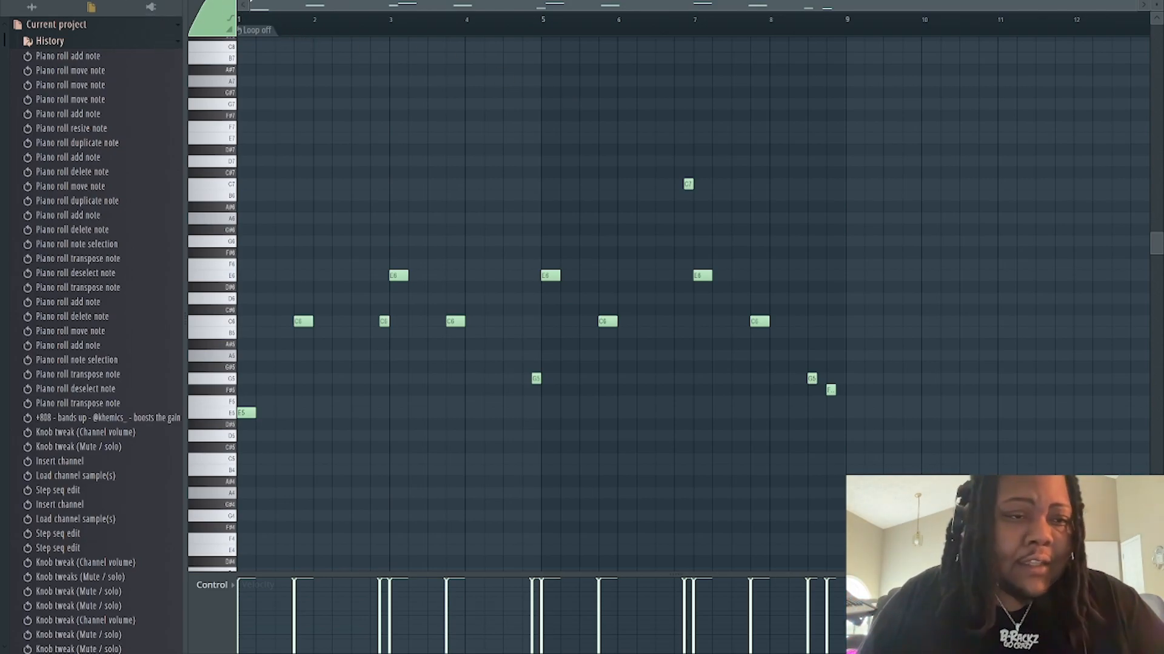
left_click(82, 0)
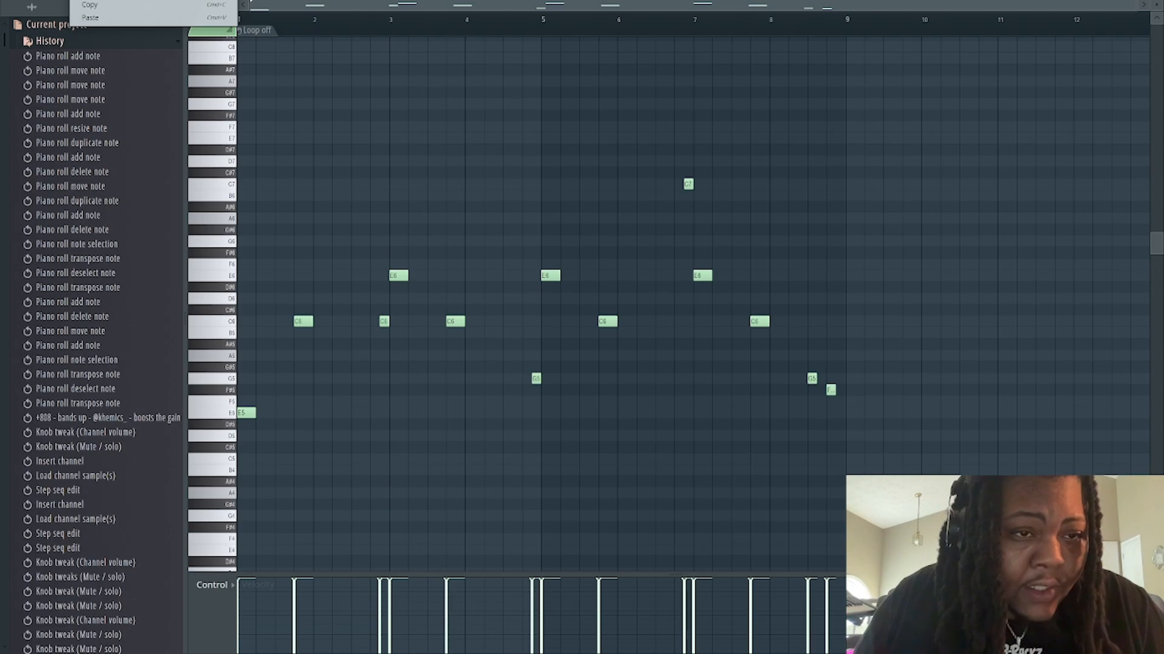
left_click(405, 10)
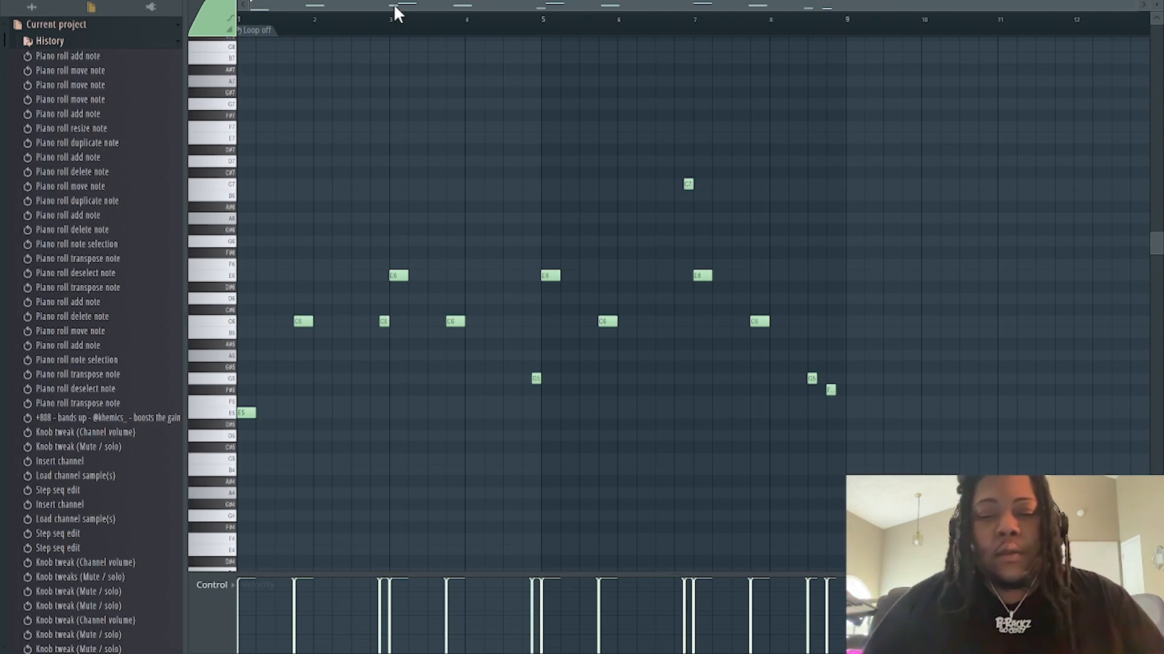
- Reopen the kick's piano roll and transpose all its notes by semitones and by an octave, returning them to their original pitch
key("F6")
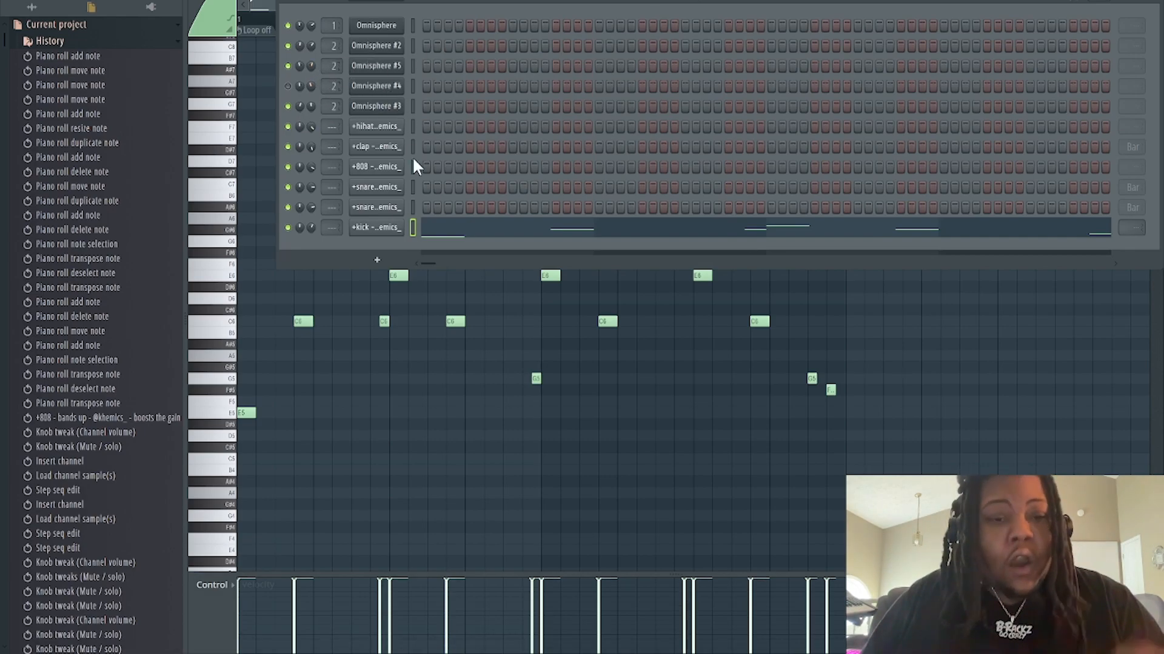
key("F5")
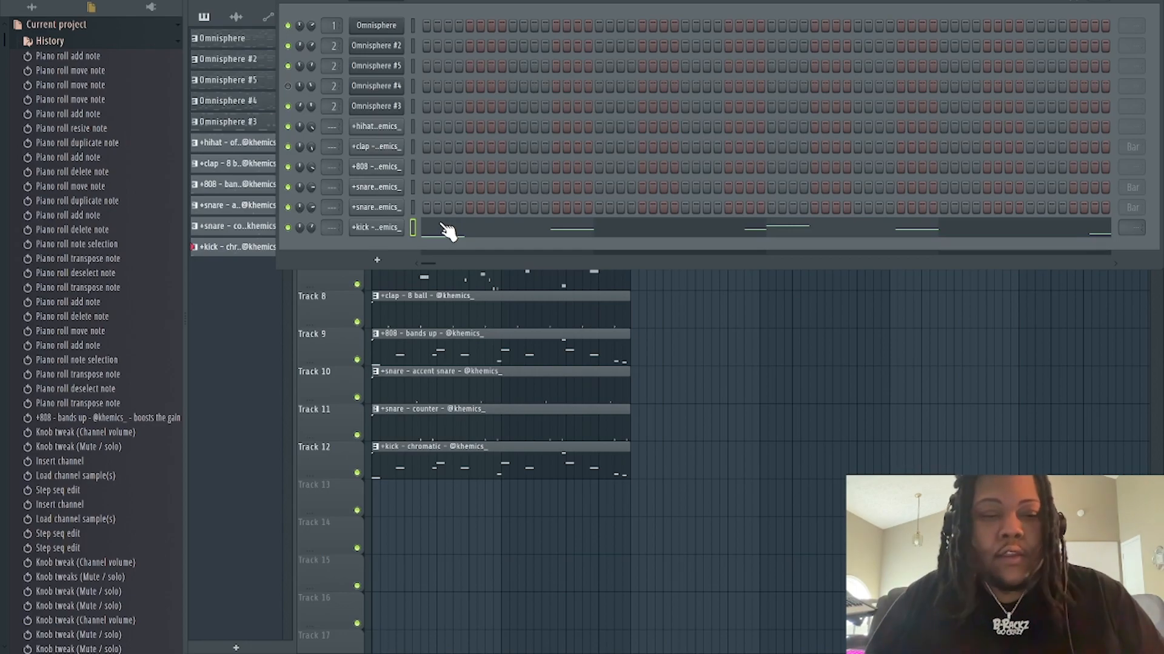
left_click(447, 230)
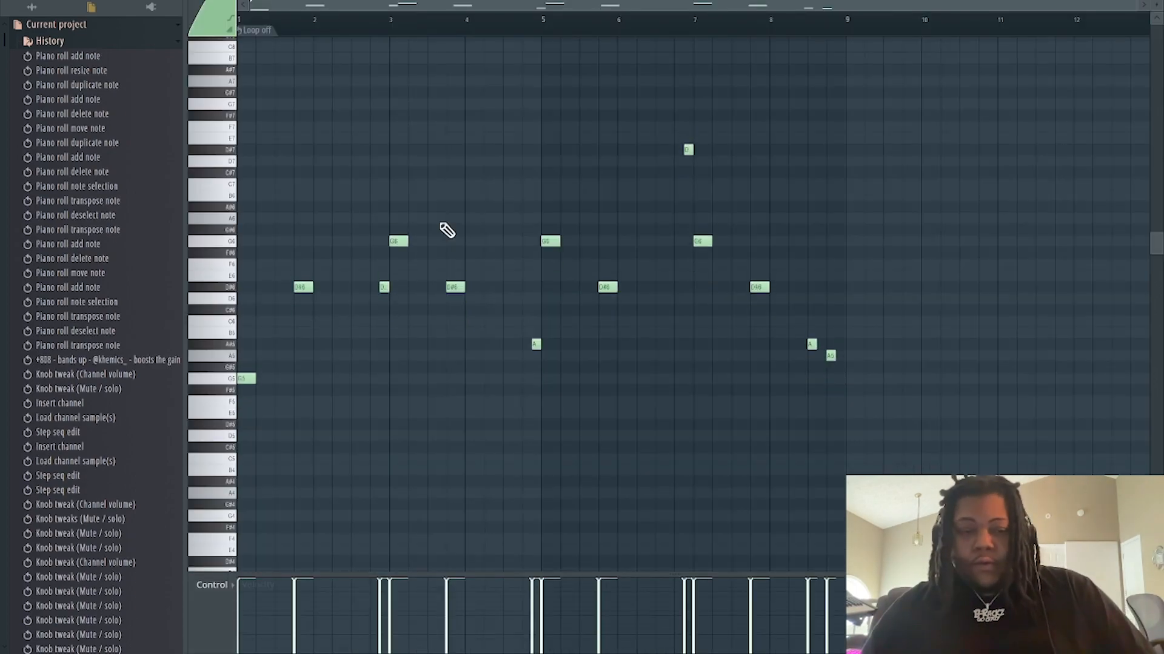
key("Down")
key("Up")
key("Up")
key("Down")
key("Down")
key("Down")
key("Down")
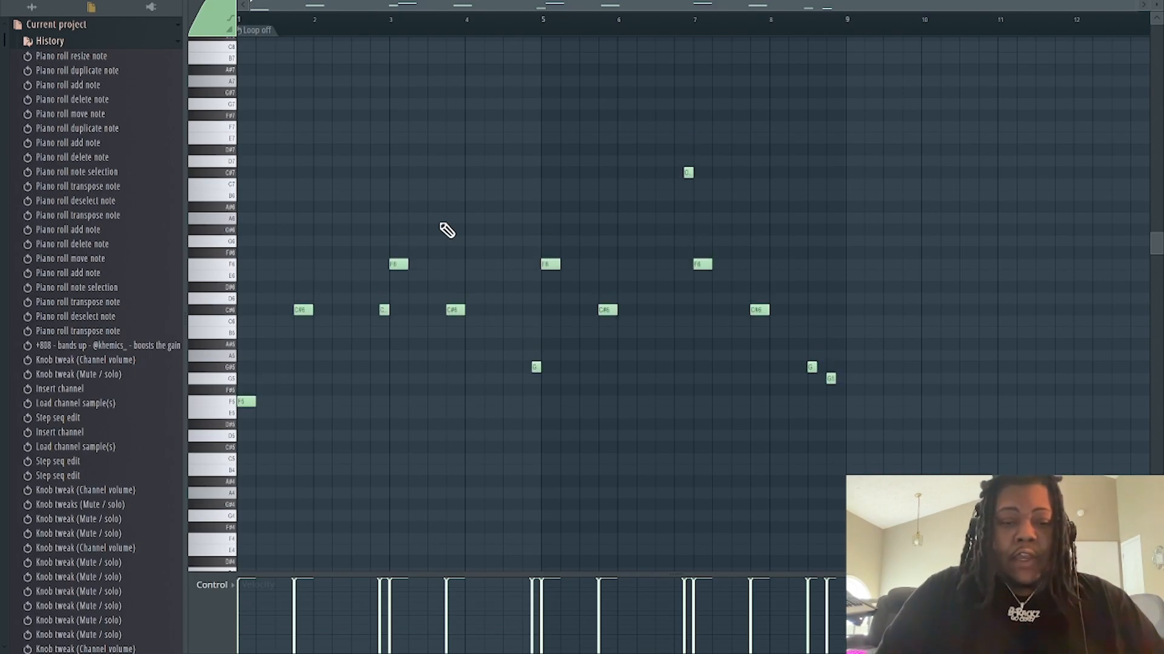
key("ctrl+Up")
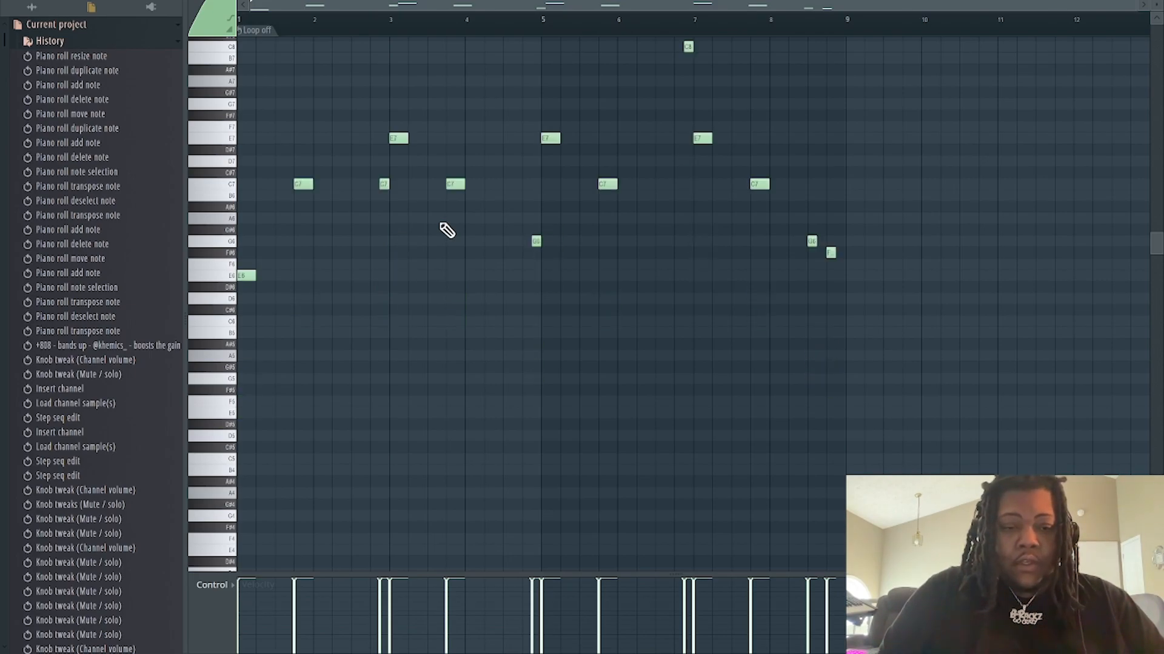
key("ctrl+Down")
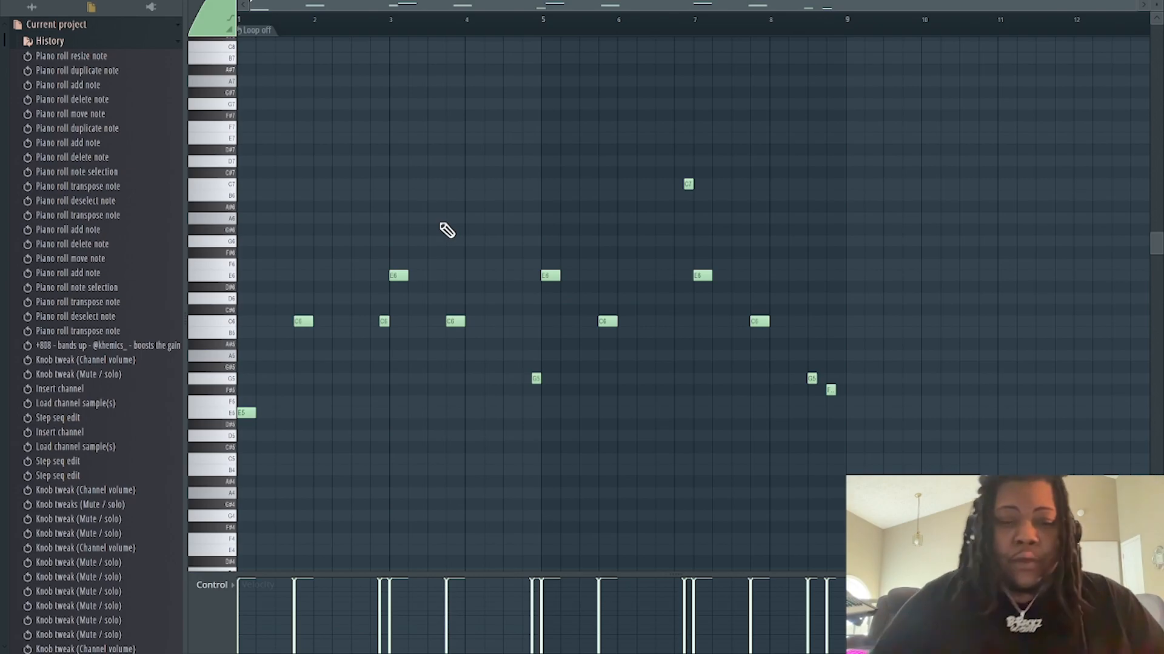
- Leave the kick's notes and open the first Omnisphere channel in the piano roll
left_click(1159, 3)
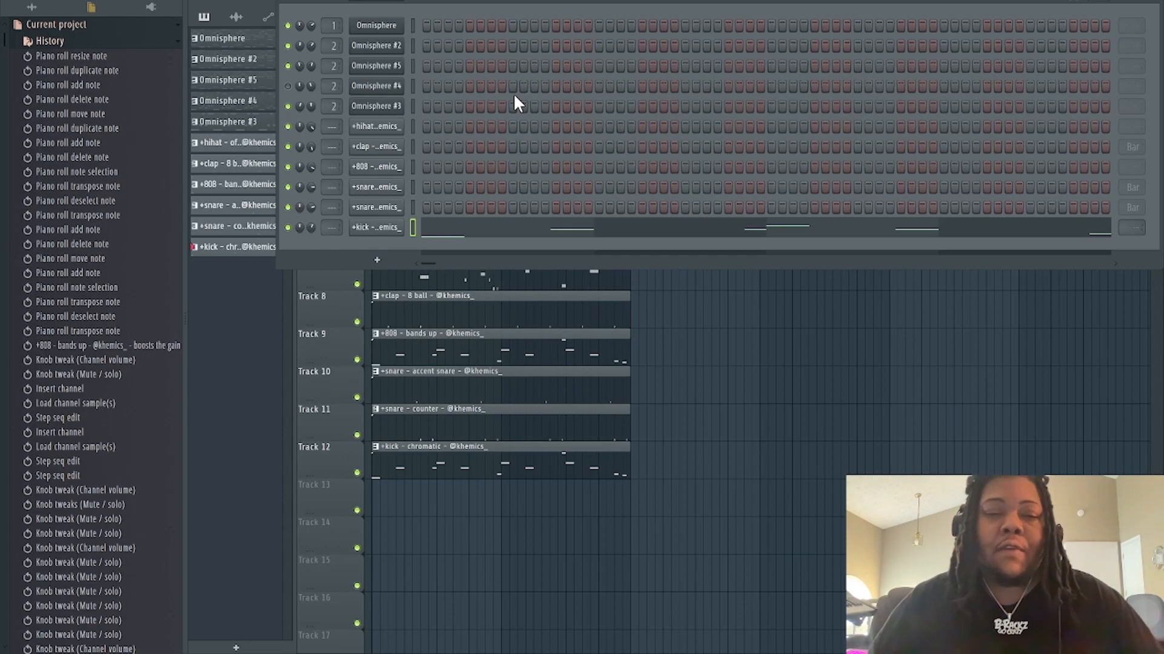
right_click(392, 21)
left_click(427, 25)
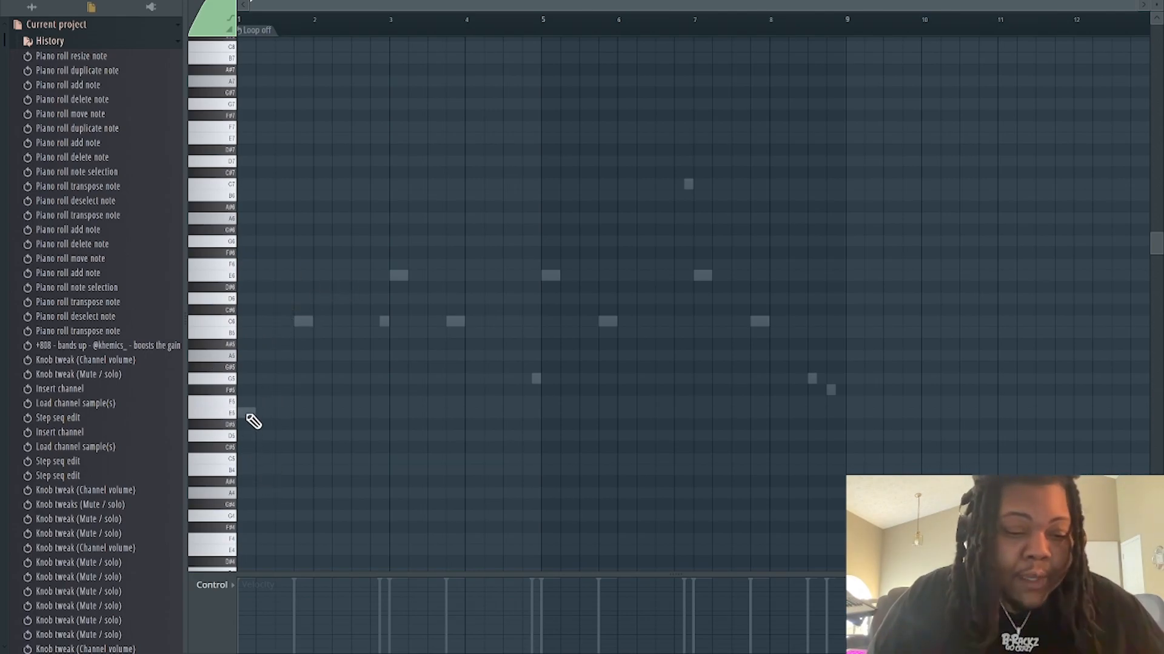
left_click_drag(255, 401, 281, 401)
left_click(258, 379)
left_click(258, 355)
left_click(256, 333)
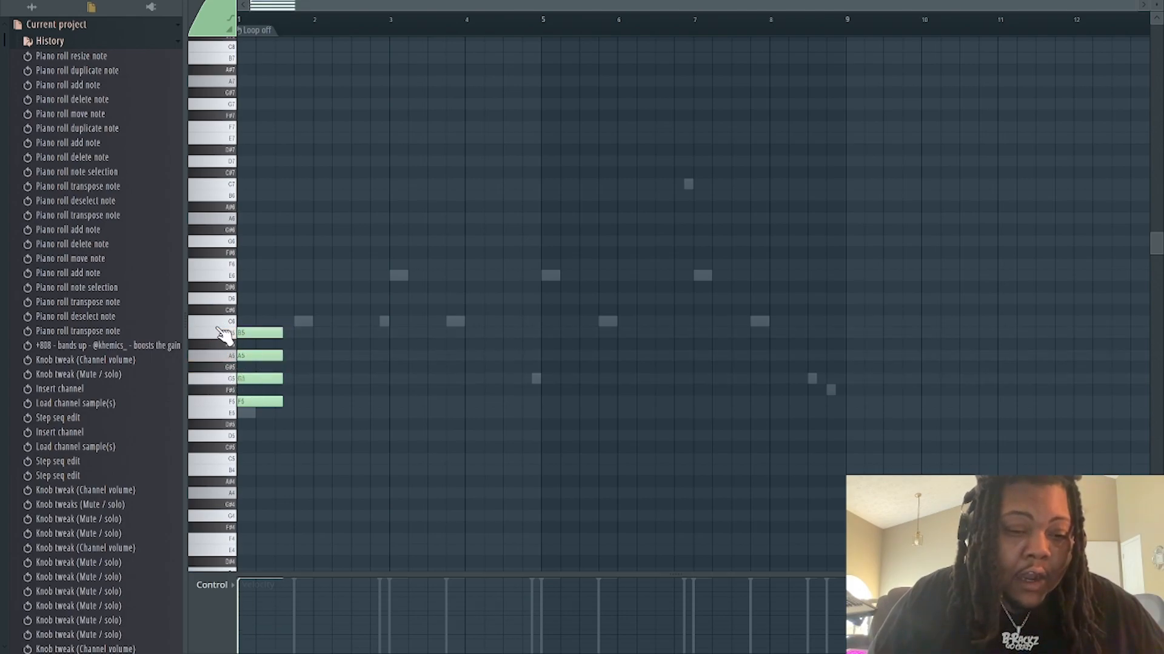
right_click(259, 332)
right_click(261, 356)
right_click(262, 379)
right_click(263, 401)
- Stack a C major scale at the start of bar 1 with the notes C6, D6, E6, F6, G6, A6, B6 and C7
mouse_move(260, 324)
left_mouse_down()
mouse_move(242, 326)
mouse_move(236, 270)
left_mouse_up()
right_click(252, 300)
left_click(259, 298)
left_click(251, 276)
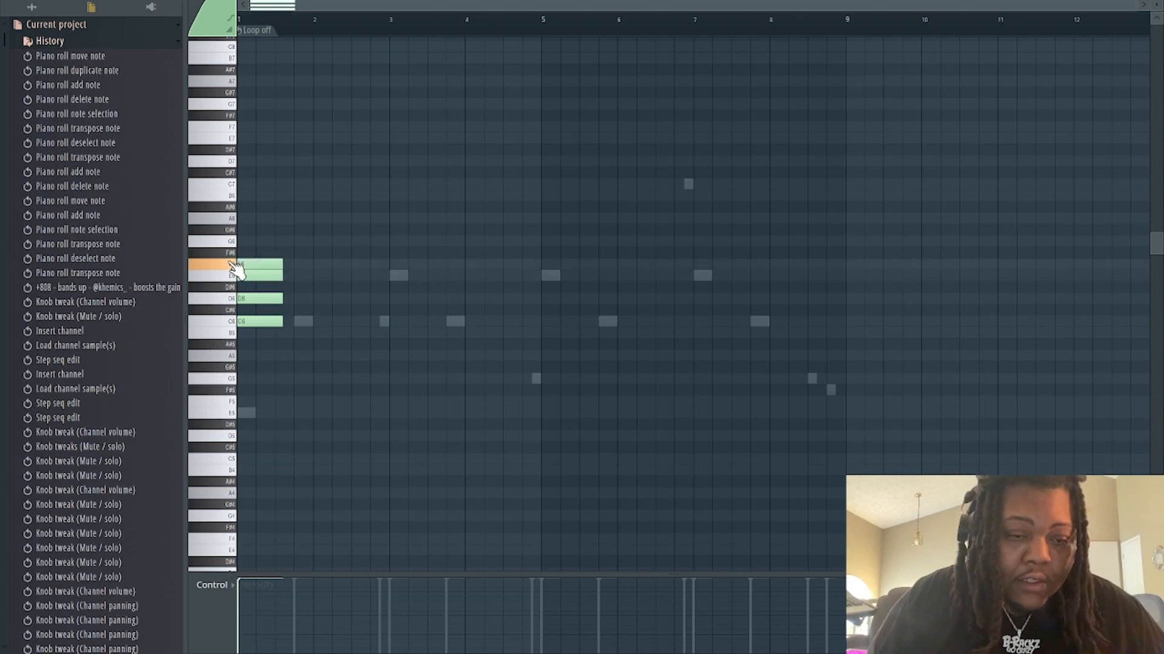
left_click(254, 241)
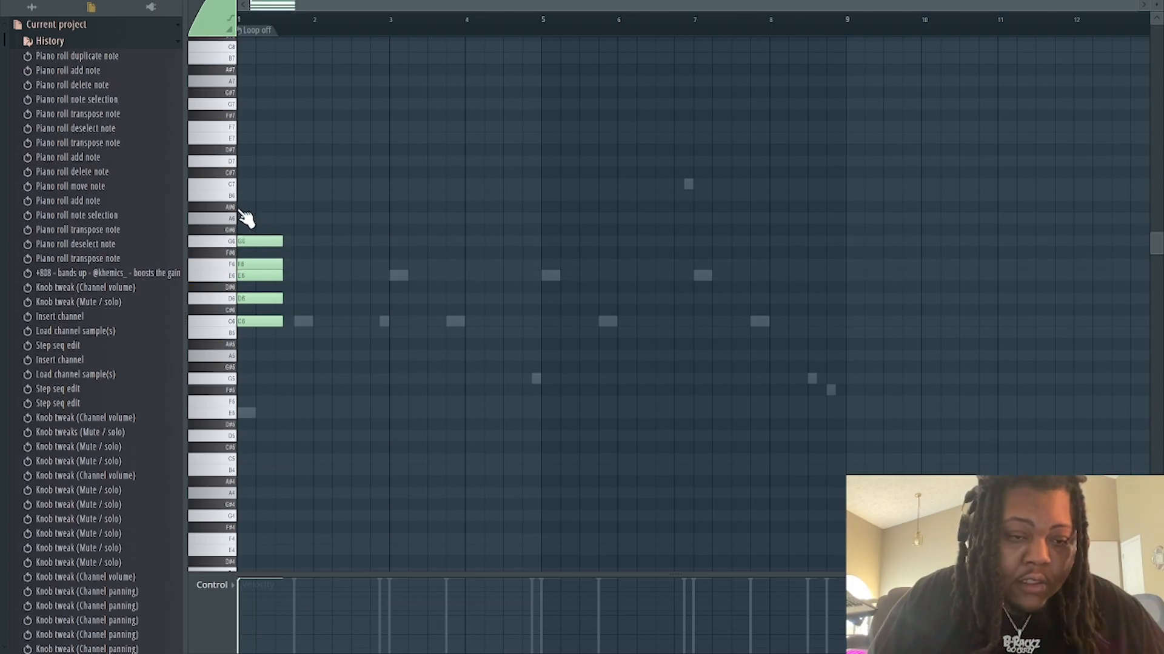
left_click(245, 218)
left_click(249, 195)
left_click(240, 184)
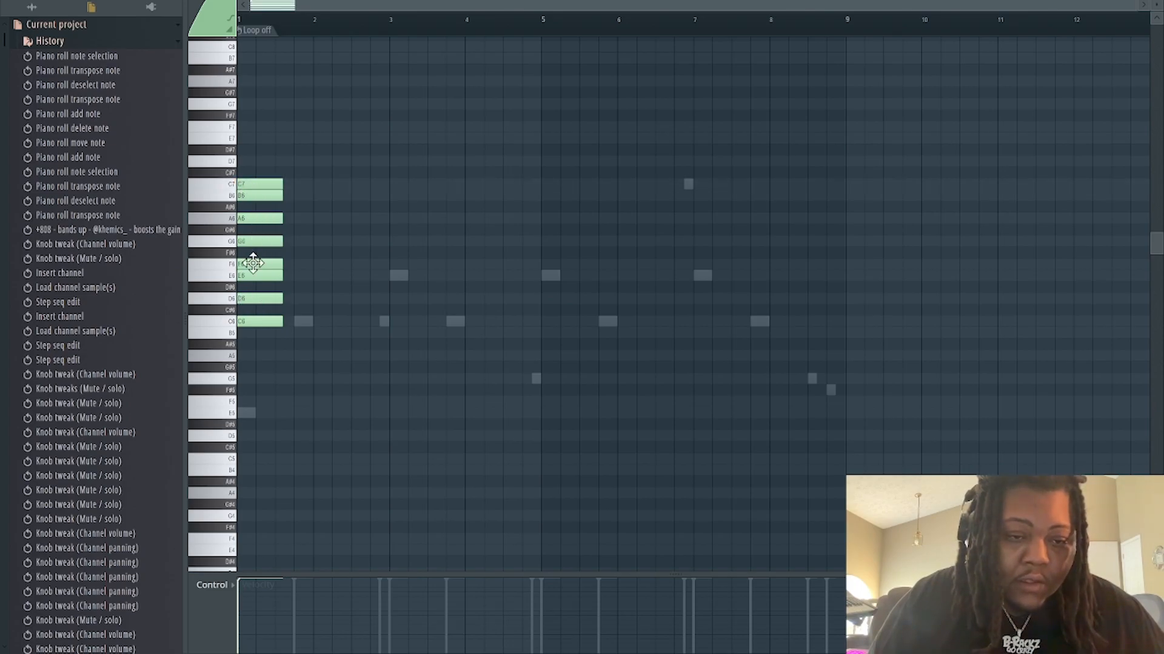
- Audition the stacked scale notes upward from C6 to C7 and delete them all
left_click(252, 322)
left_click(252, 299)
left_click(251, 278)
left_click(252, 241)
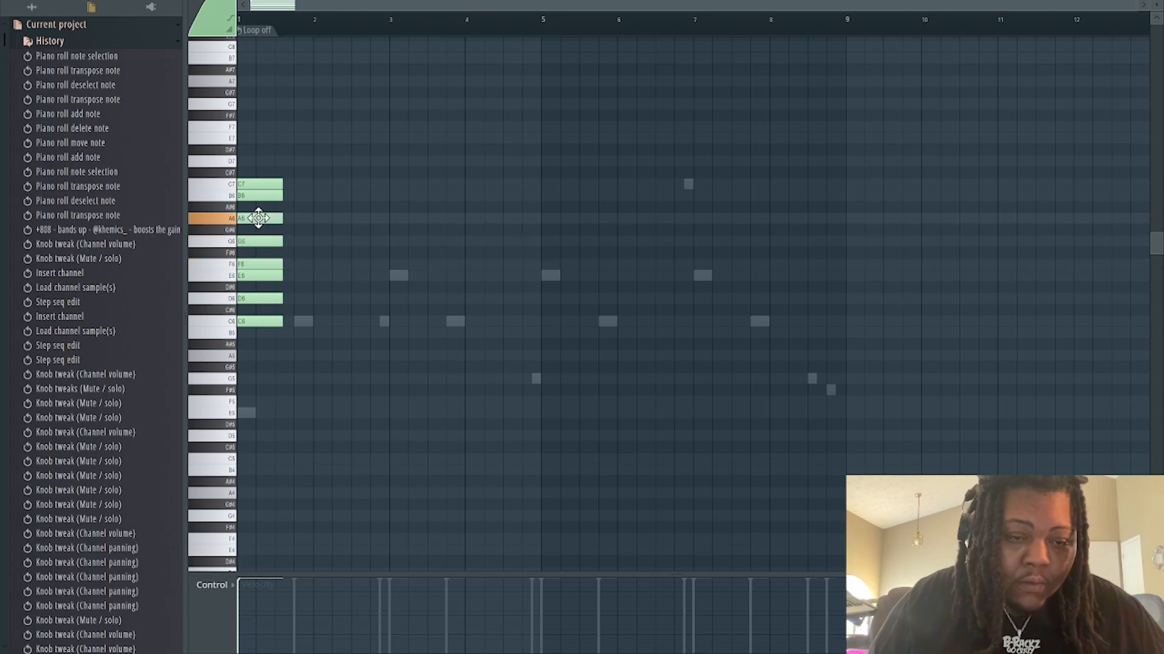
left_click(254, 195)
left_click(254, 183)
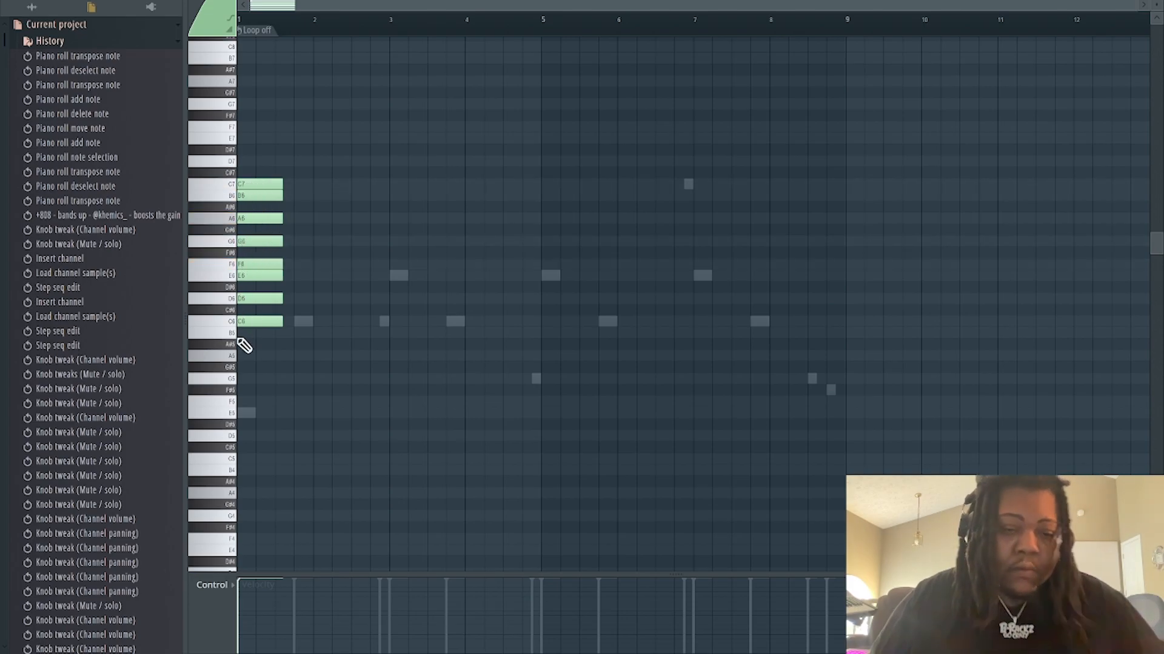
left_click_drag(256, 337, 256, 80)
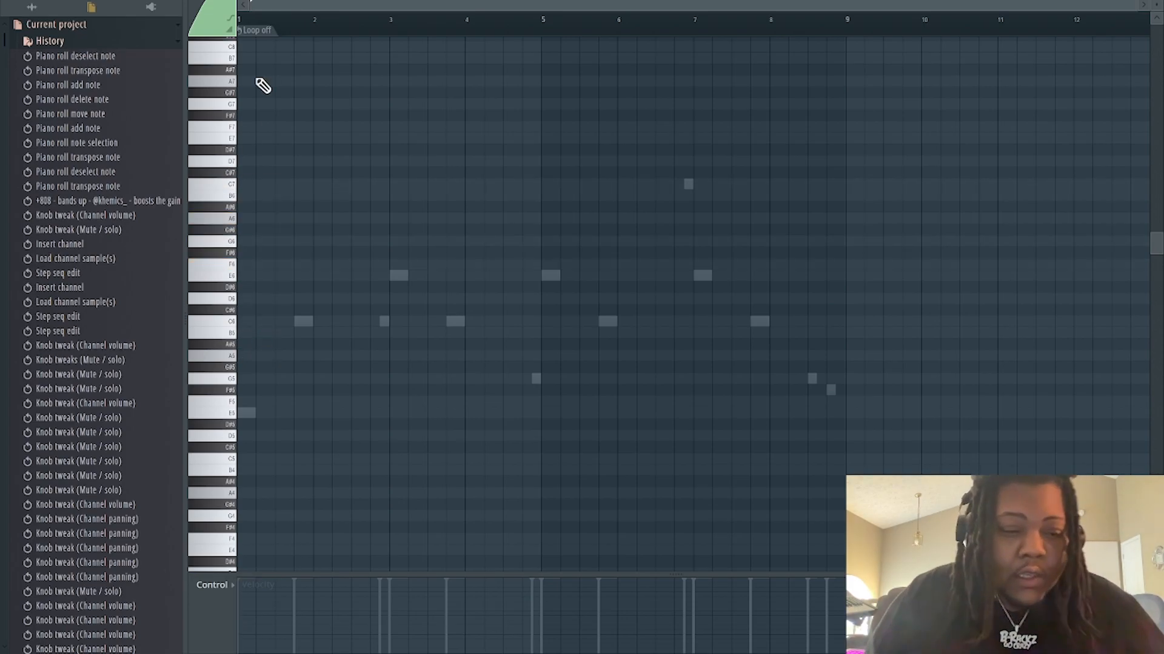
- Stack a C minor scale at the start of bar 1 with C6, D6, D#6, F6, G6, G#6, A#6 and C7
left_click(255, 322)
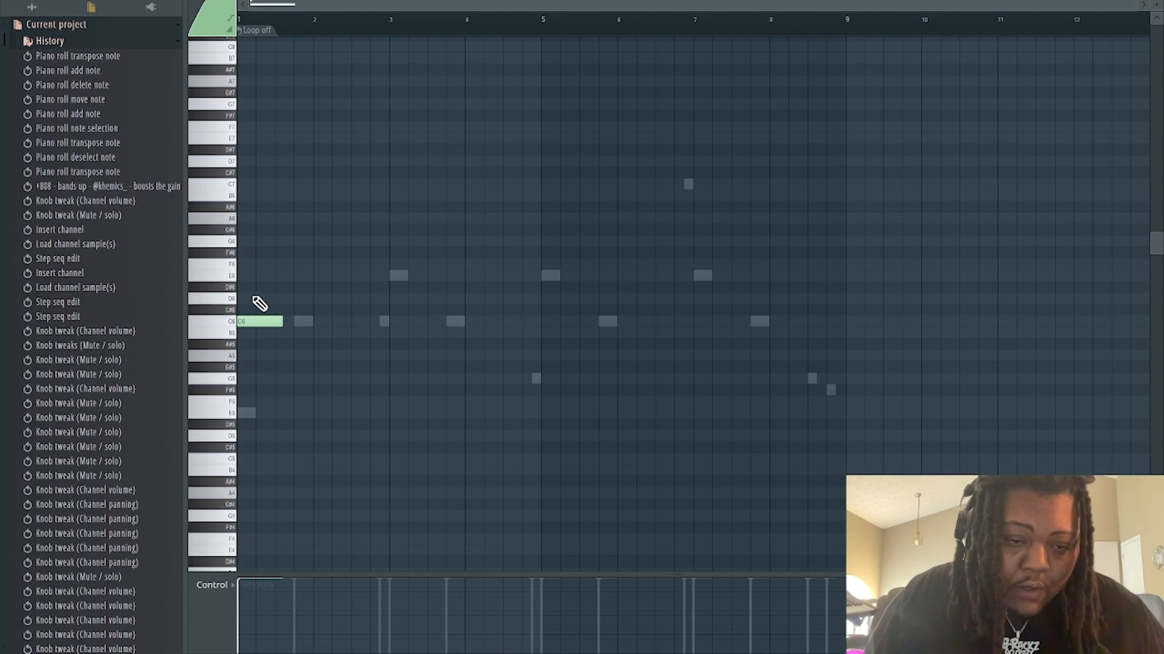
left_click(256, 299)
left_click(265, 287)
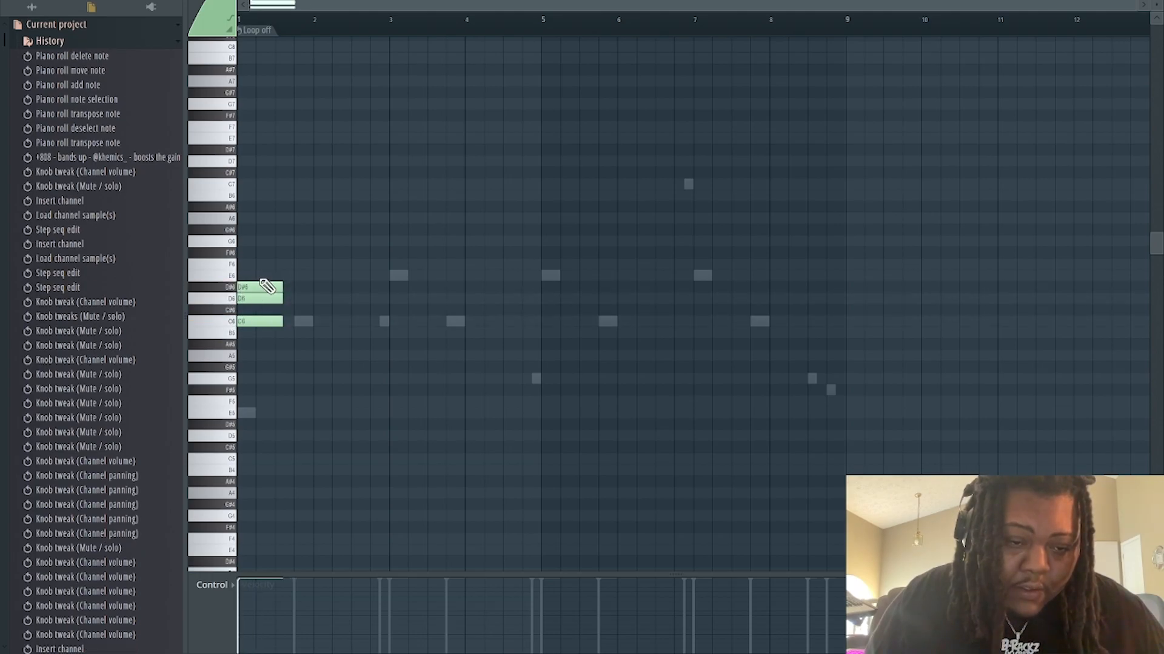
left_click(254, 264)
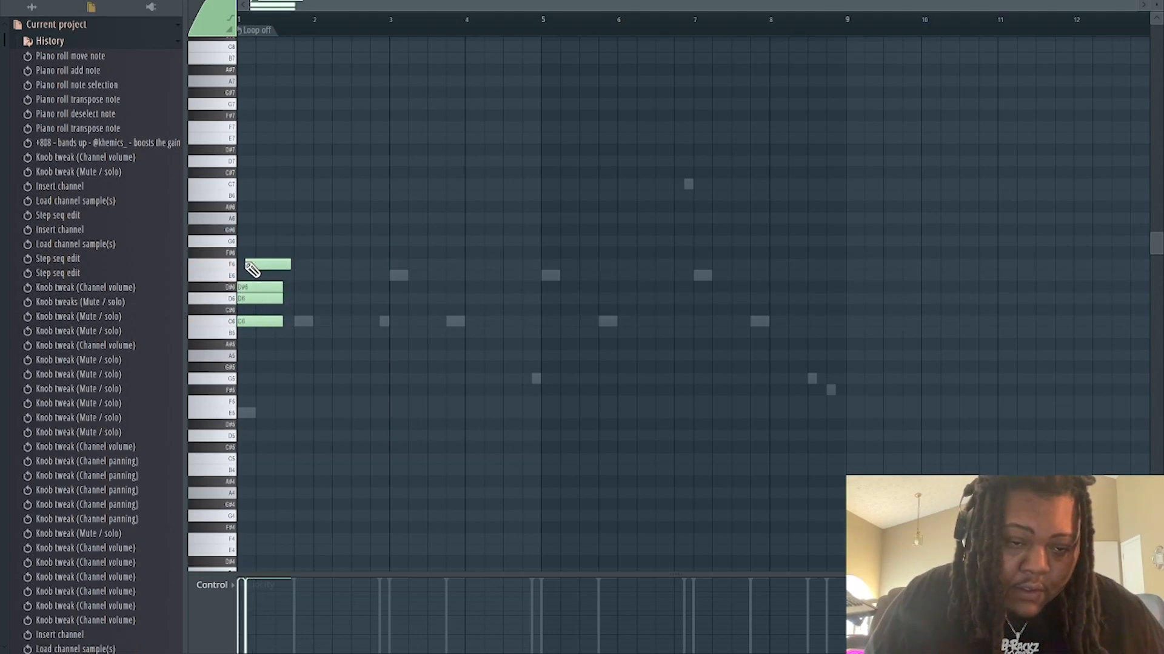
left_click(245, 241)
left_click(243, 230)
left_click(242, 207)
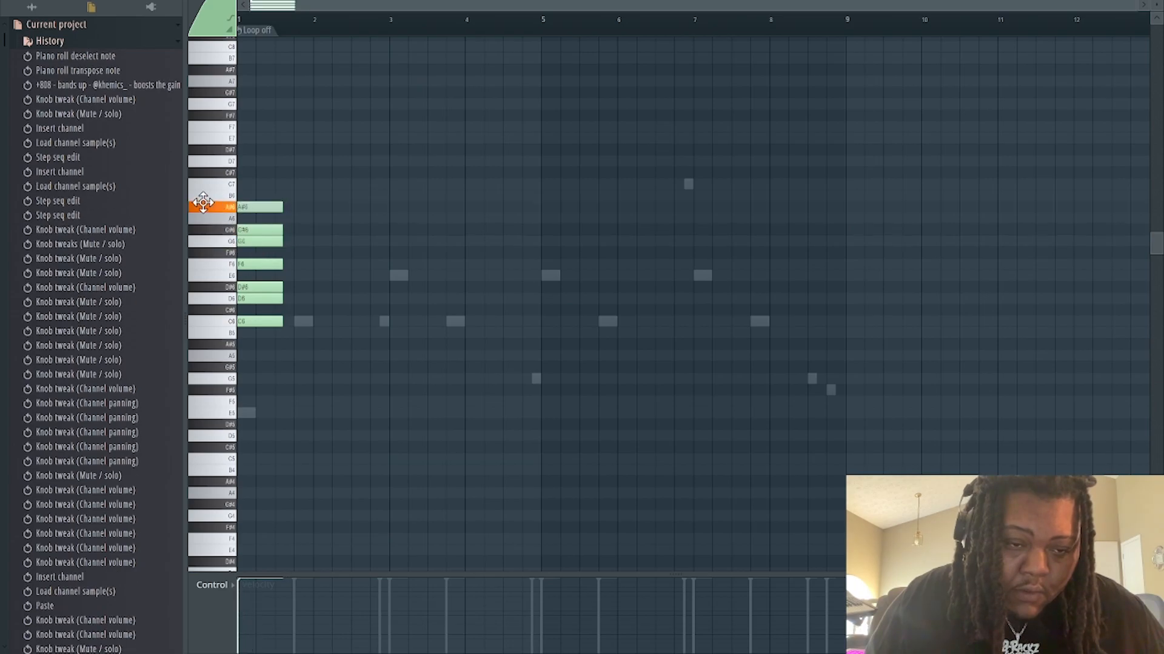
left_click(246, 183)
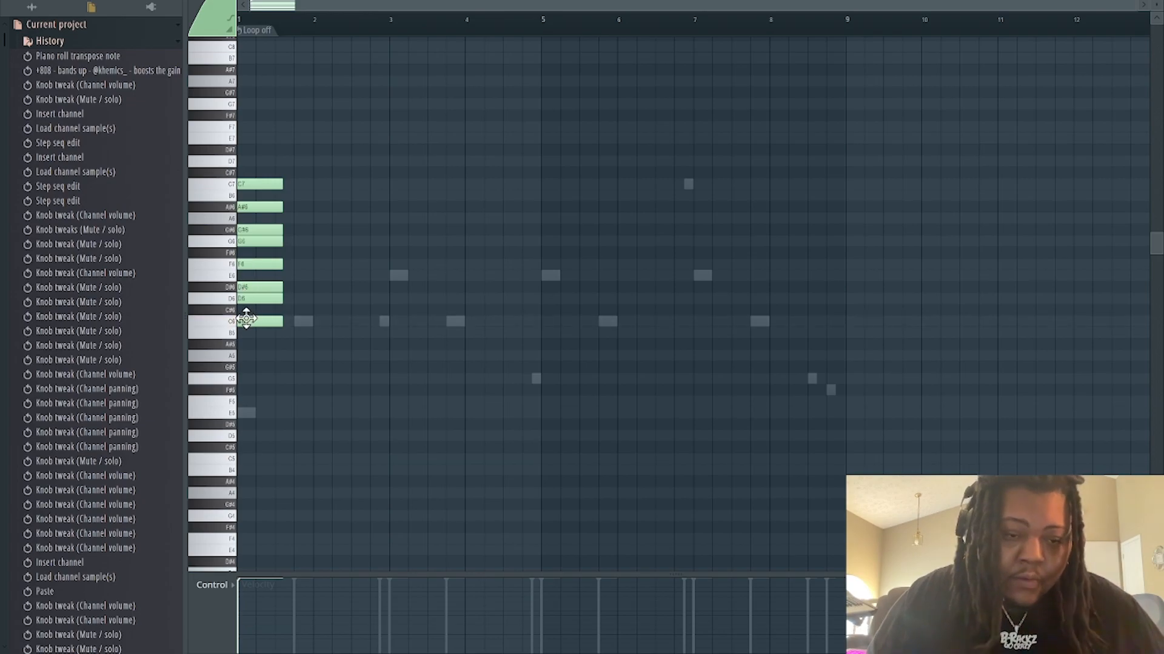
- Audition notes of the stacked minor scale and stretch all eight of them to the start of bar 9
left_click(252, 239)
left_click(251, 208)
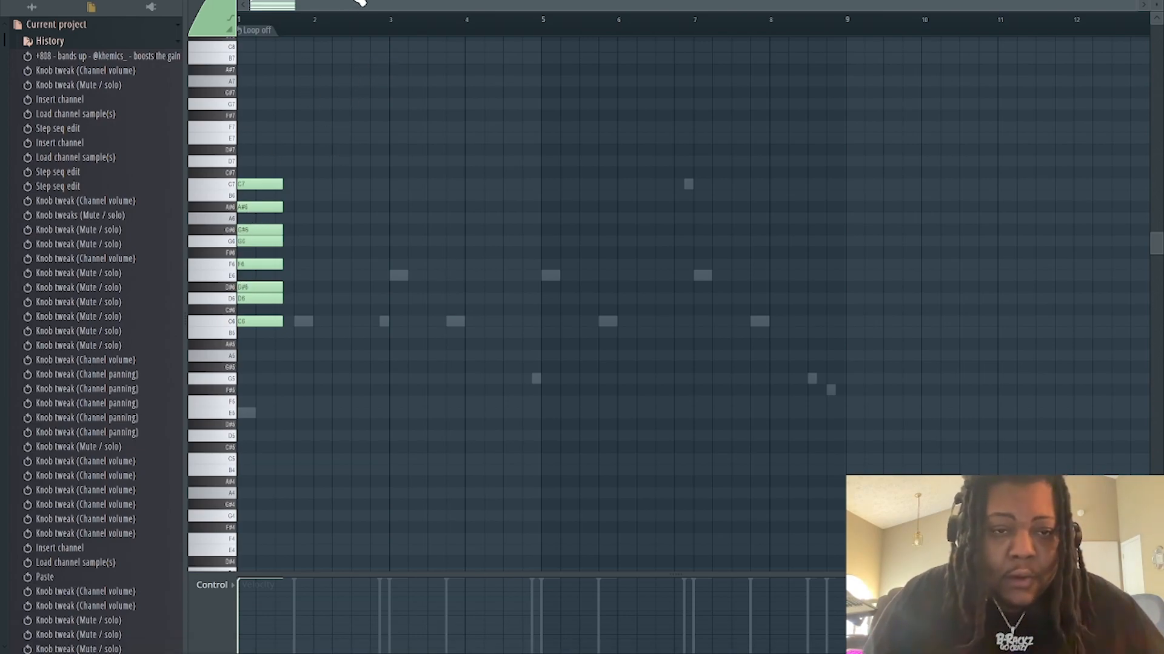
left_click_drag(260, 375, 285, 52)
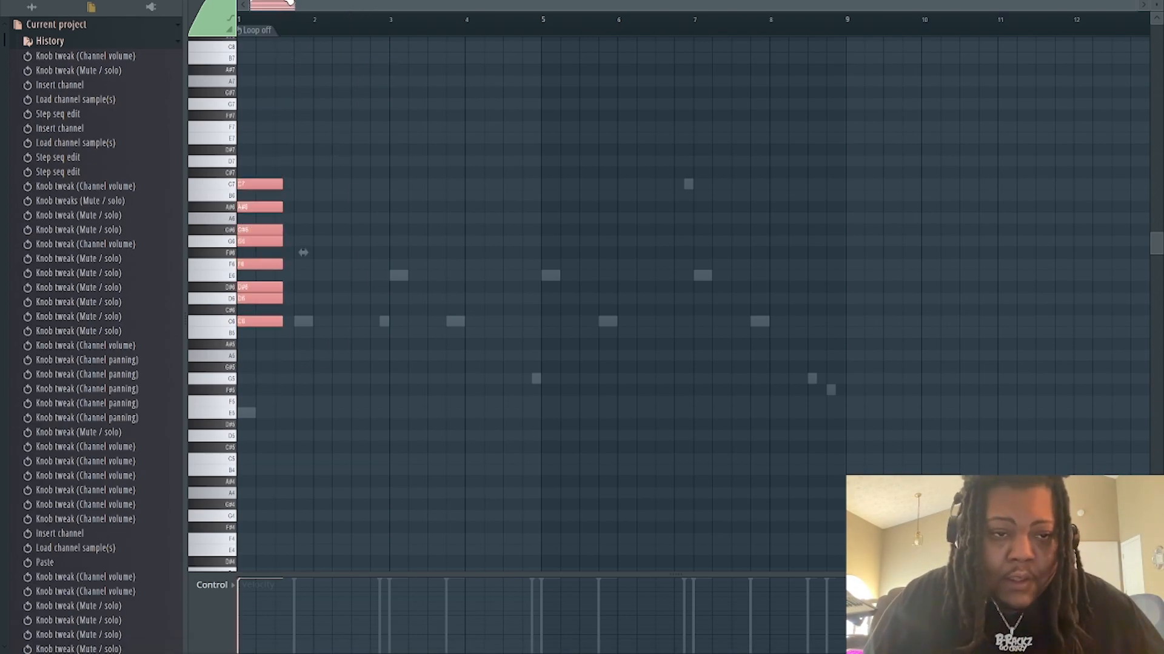
left_click_drag(286, 185, 844, 244)
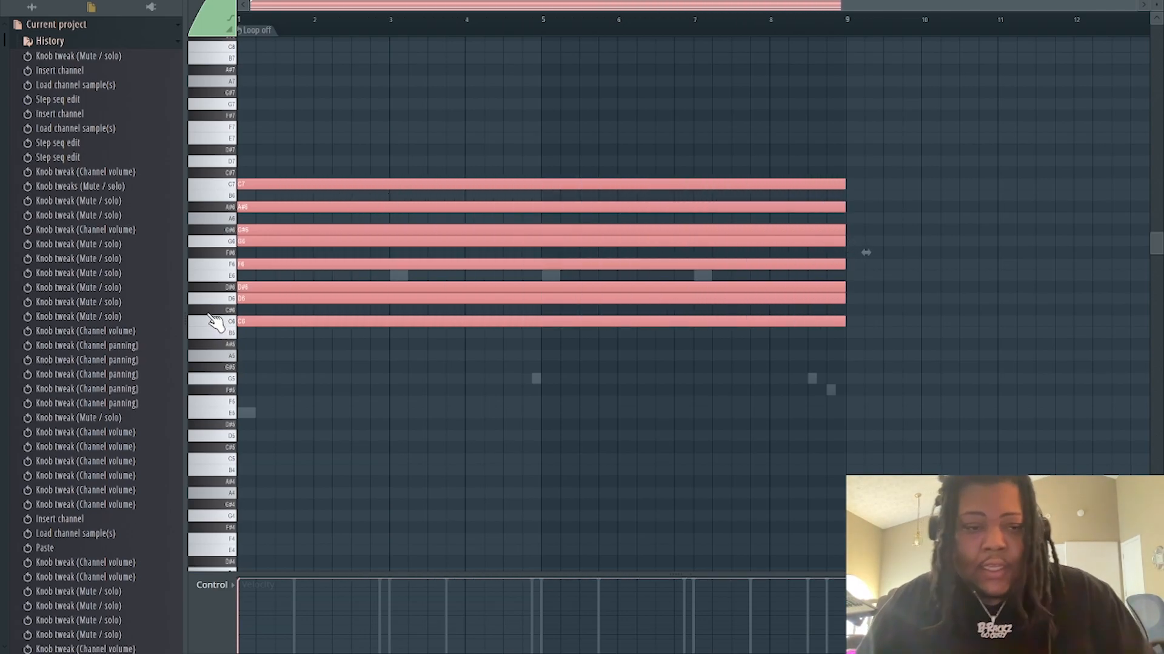
- Duplicate the scale one octave higher, align the copy with the start of bar 1 and delete the doubled C7 note
key("ctrl+v")
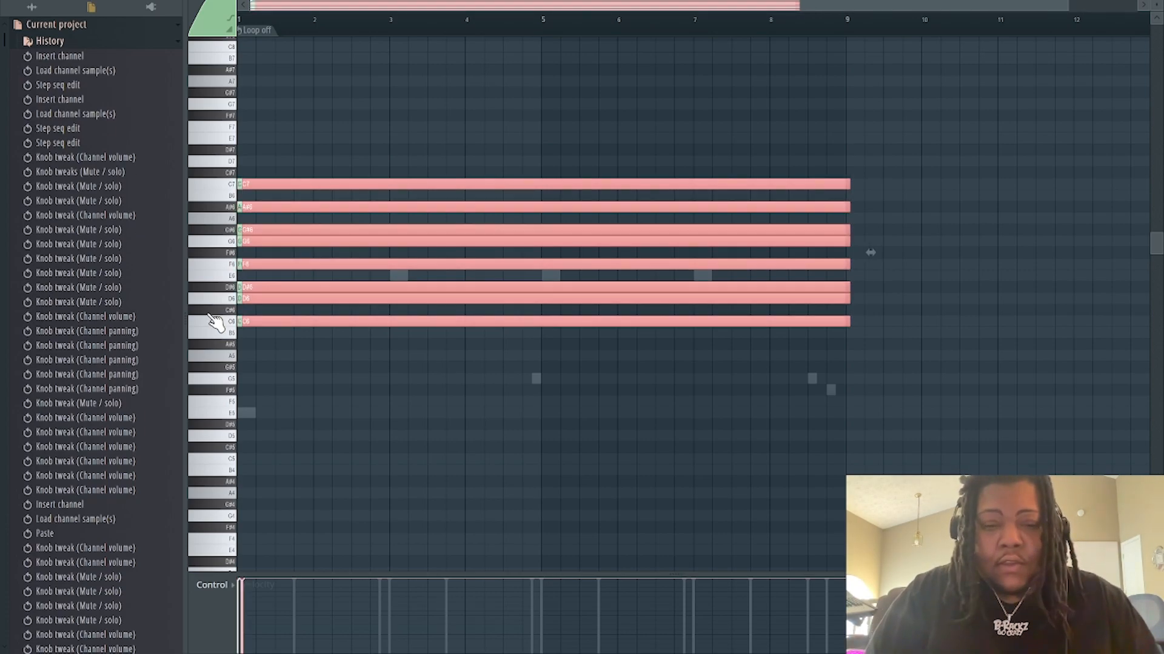
key("ctrl+Up")
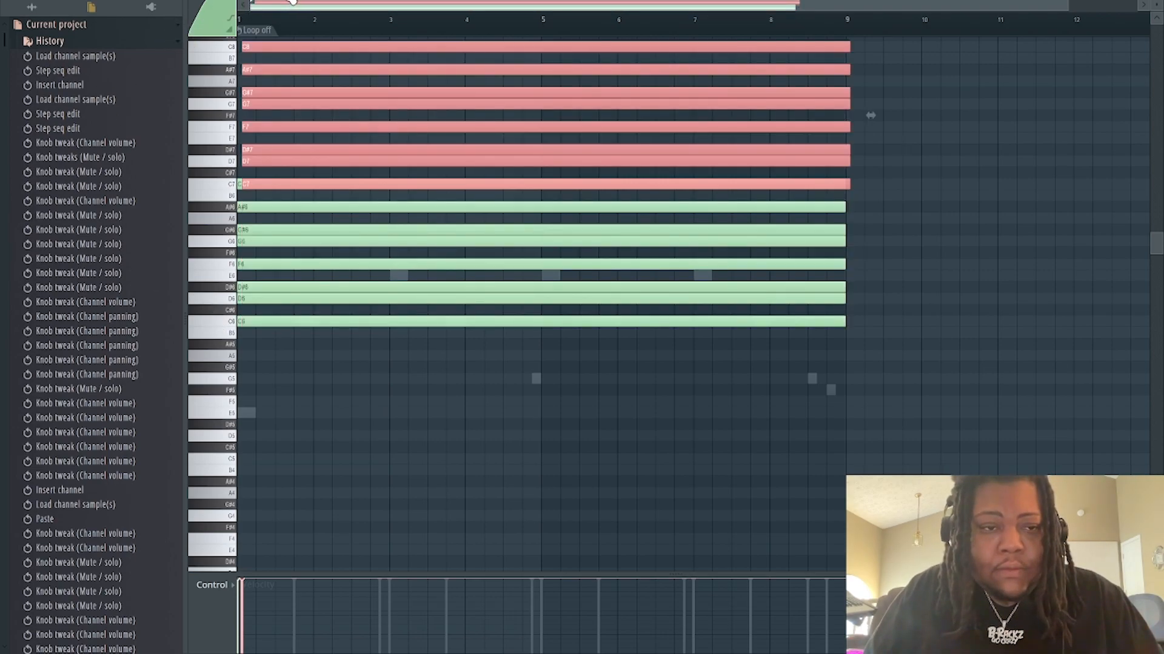
left_click_drag(252, 182, 242, 190)
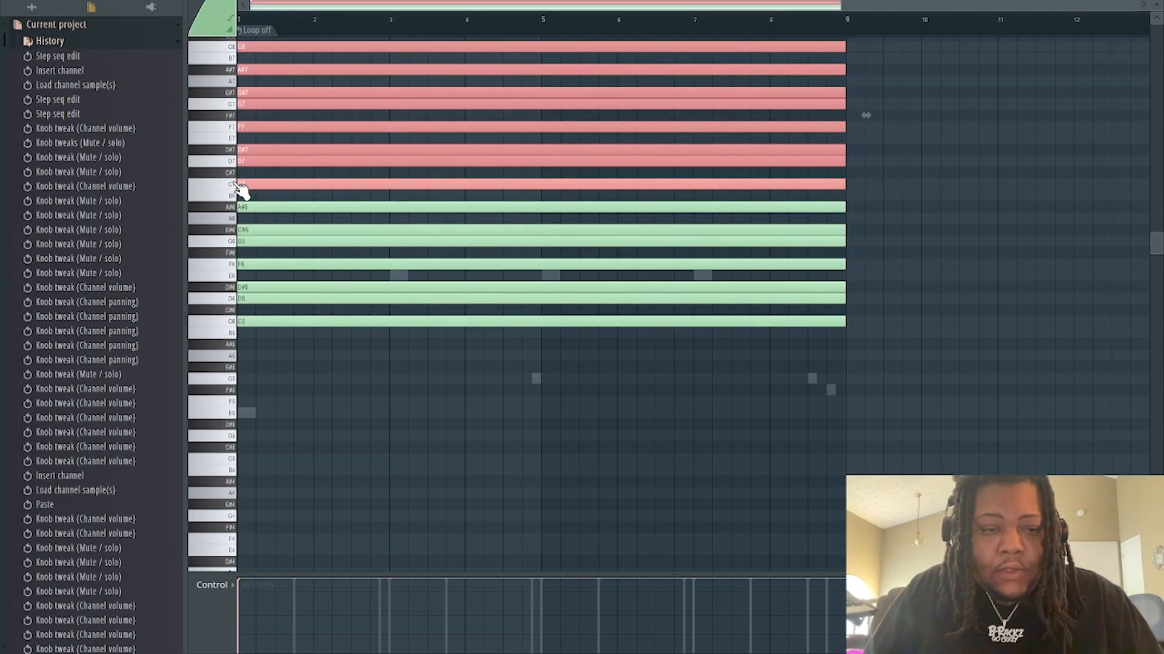
right_click(245, 180)
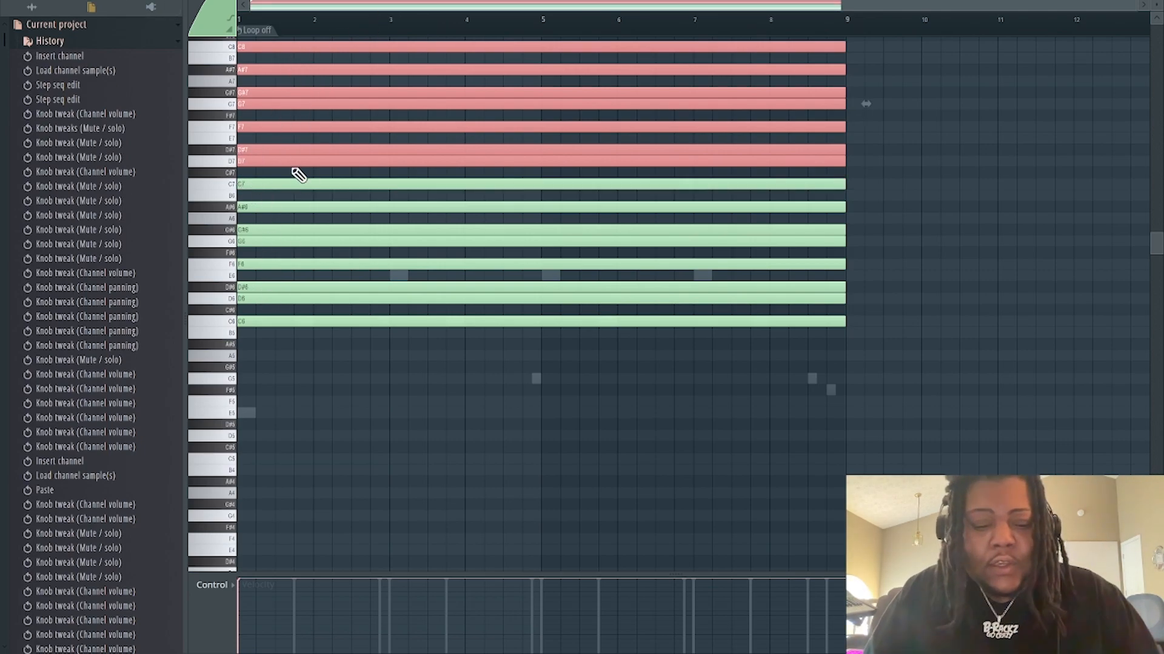
- Duplicate the upper octave two octaves lower, align the copy with the start of bar 1 and delete the doubled C6 note
key("shift+Right")
key("ctrl+Down")
key("ctrl+Down")
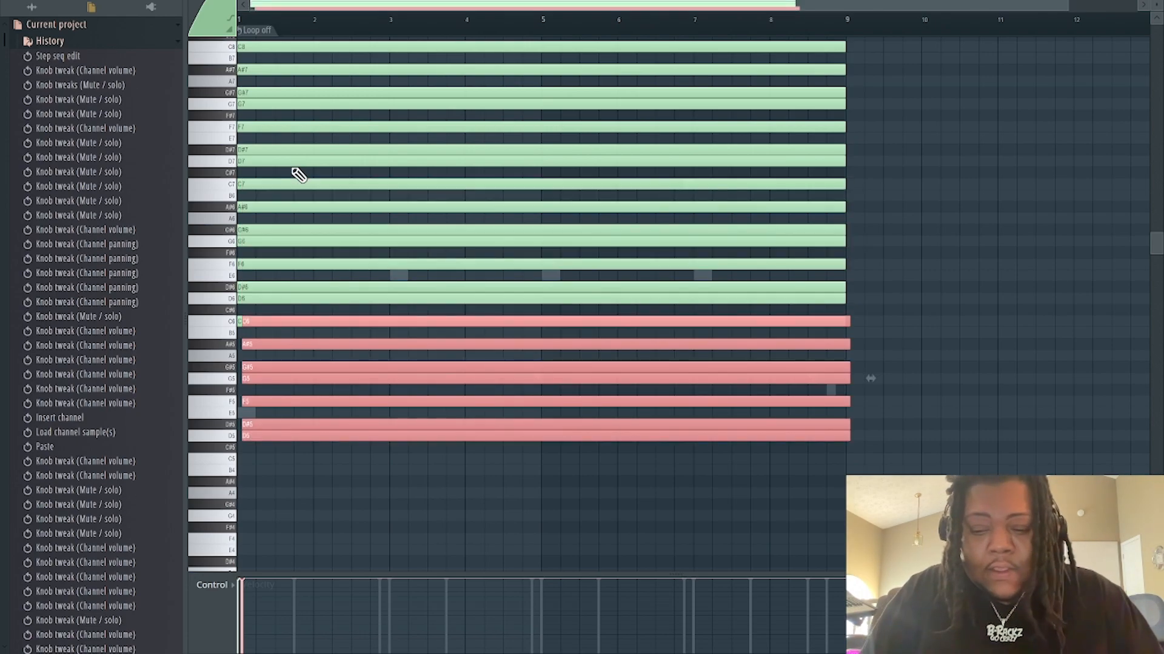
key("ctrl+Down")
key("ctrl+Up")
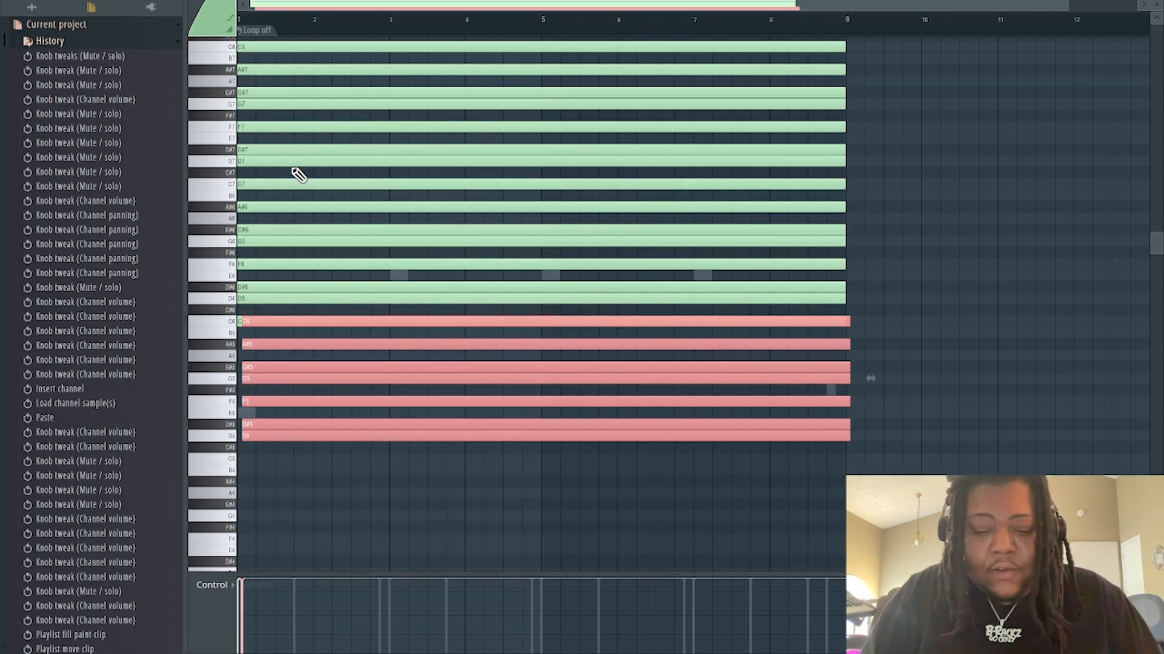
key("shift+Left")
key("shift+Left")
key("shift+Left")
key("shift+Left")
key("shift+Left")
key("shift+Left")
key("shift+Left")
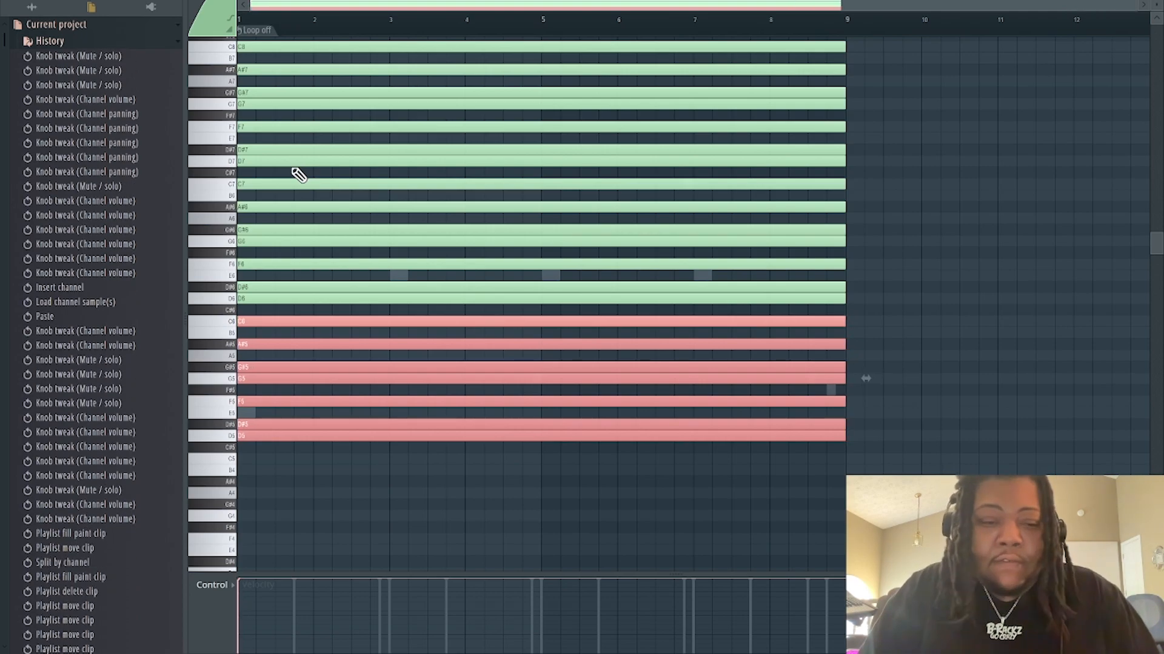
right_click(260, 319)
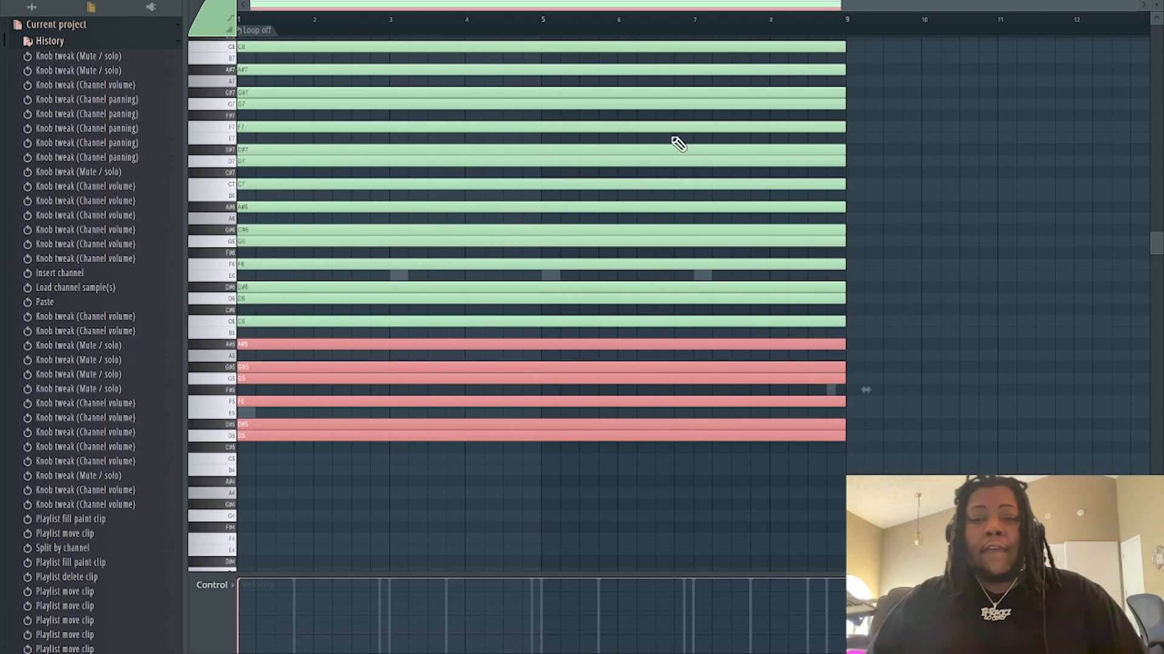
- Leave the piano roll for the channel rack and look through the list of instruments that can be added
scroll(898, 135, "up", 1)
scroll(898, 134, "up", 2)
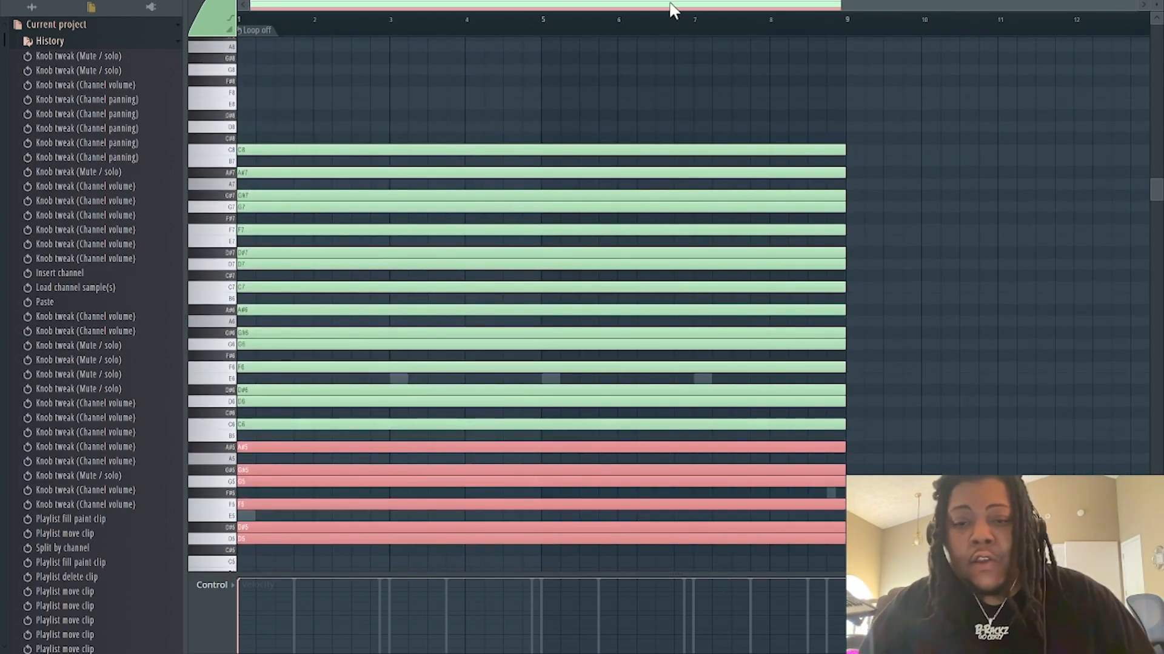
left_click(1156, 2)
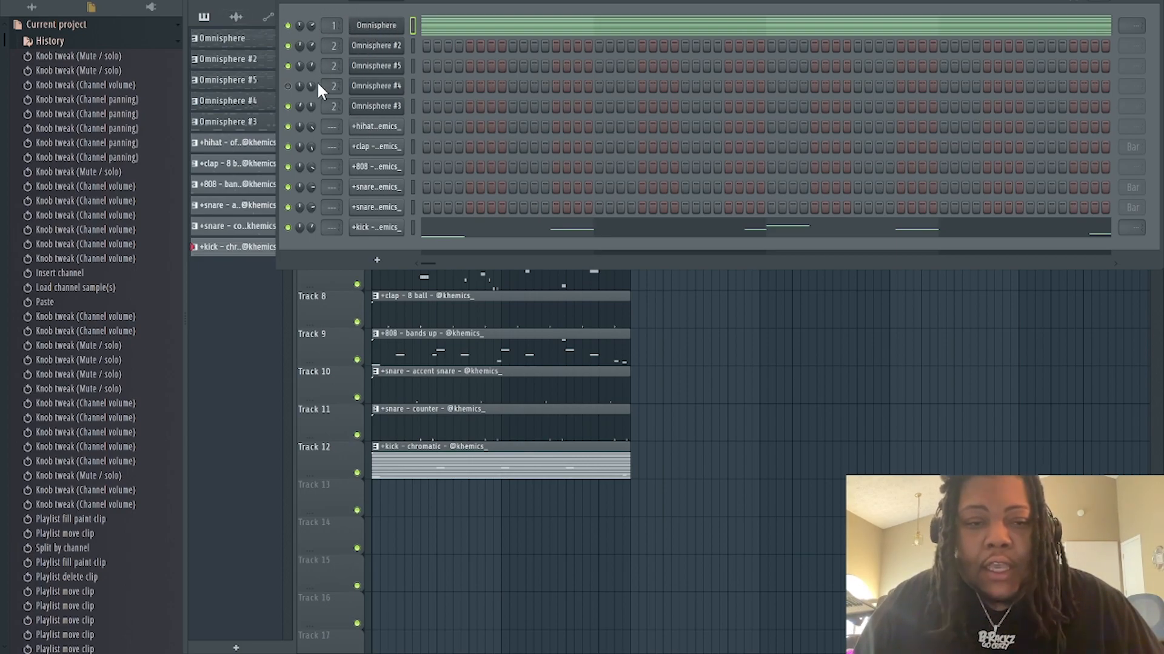
left_click(377, 260)
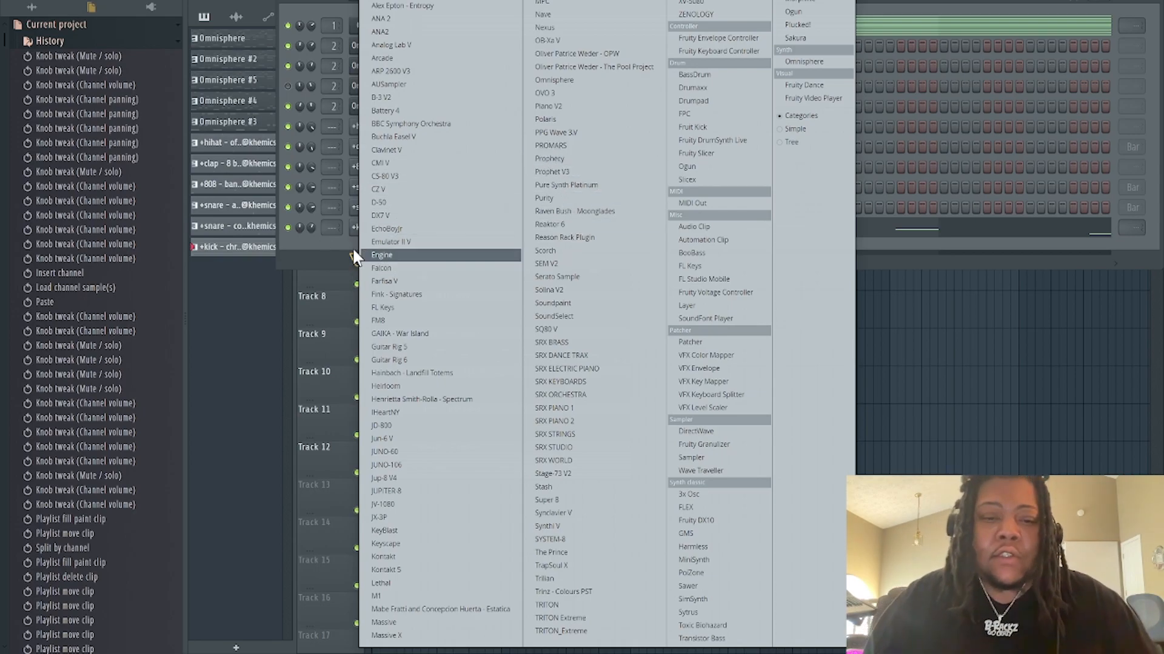
left_click(344, 238)
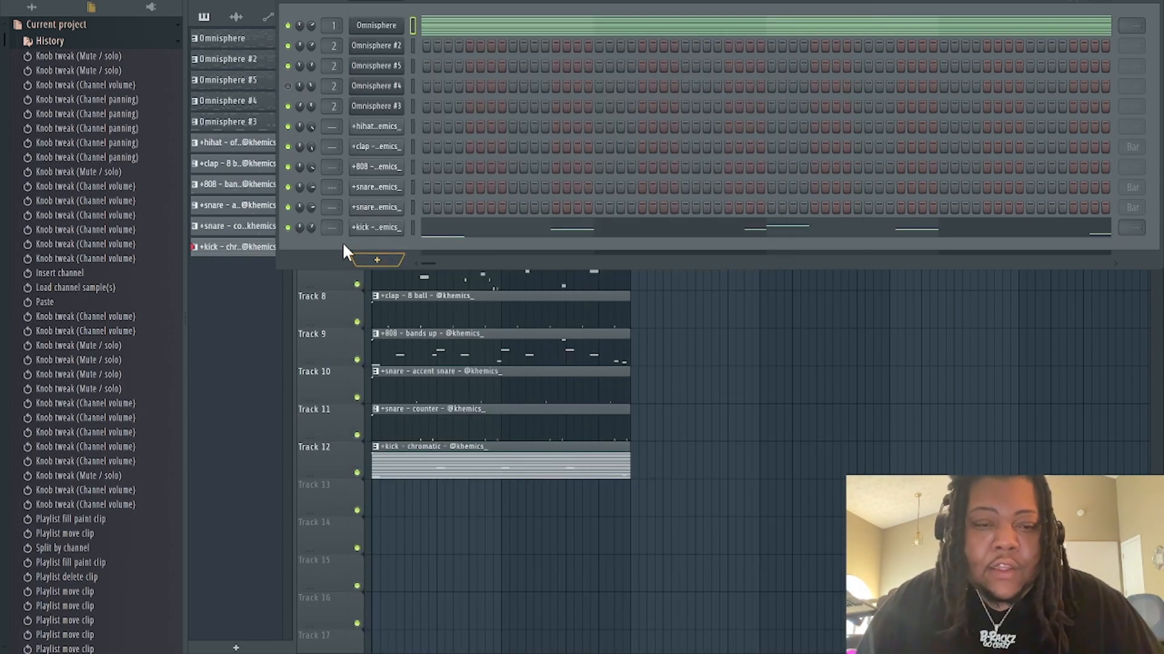
- Compare the Omnisphere scale with the kick's notes in the piano roll, ending back on the Omnisphere channel
left_click(499, 43)
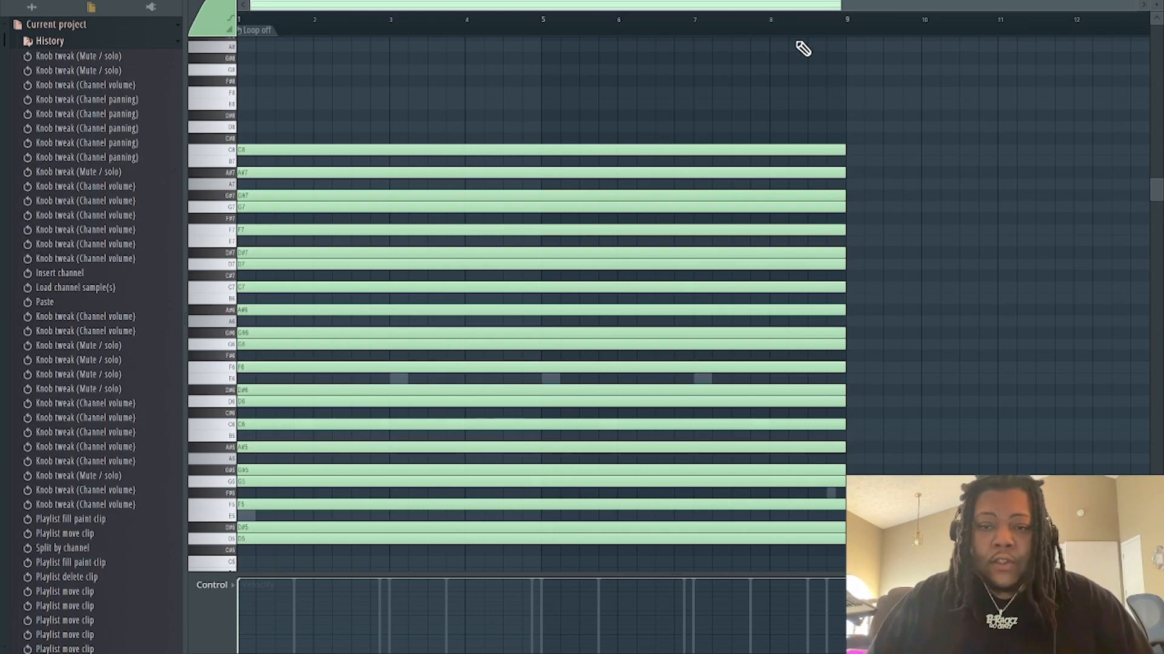
left_click(1155, 1)
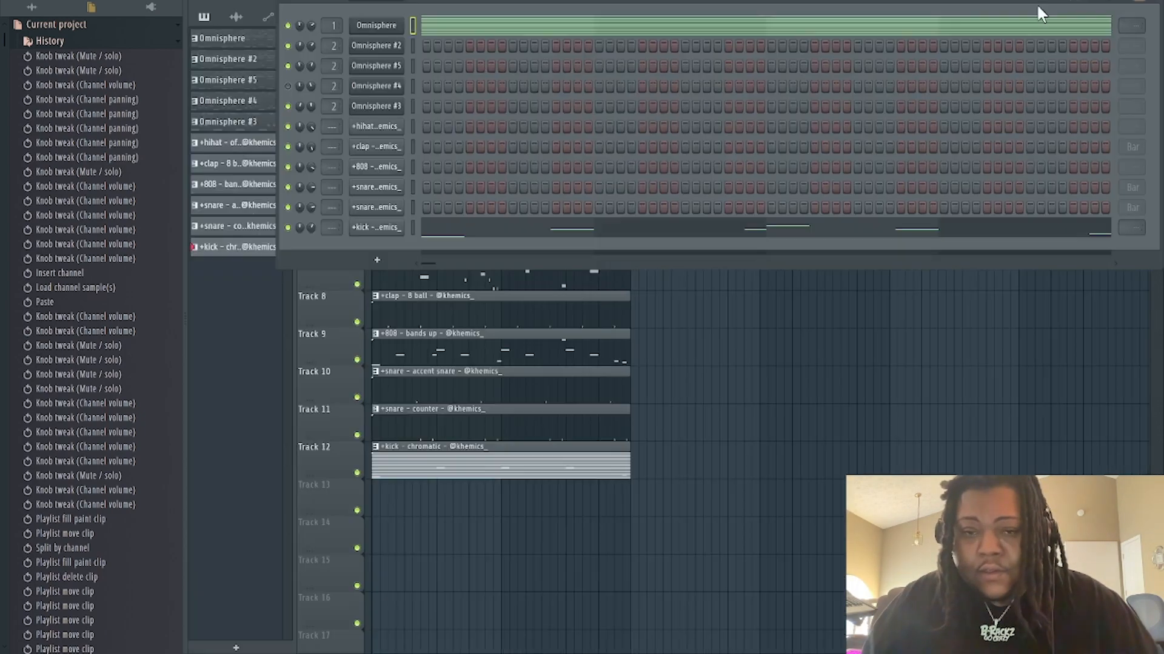
left_click(478, 220)
scroll(540, 170, "down", 3)
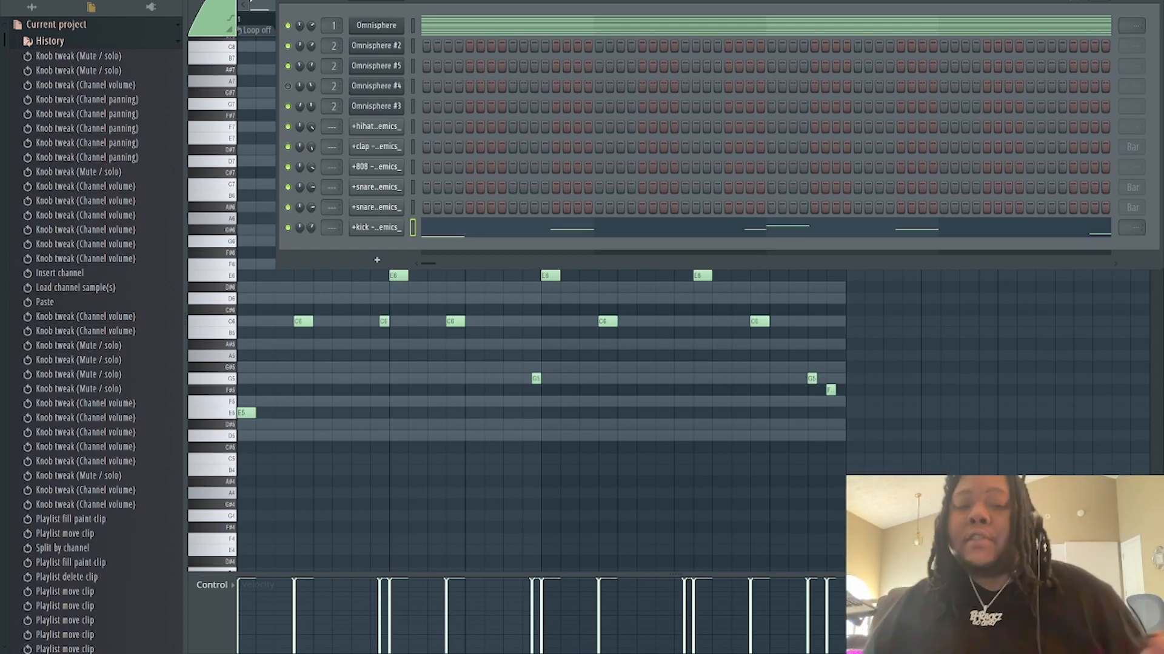
left_click(514, 29)
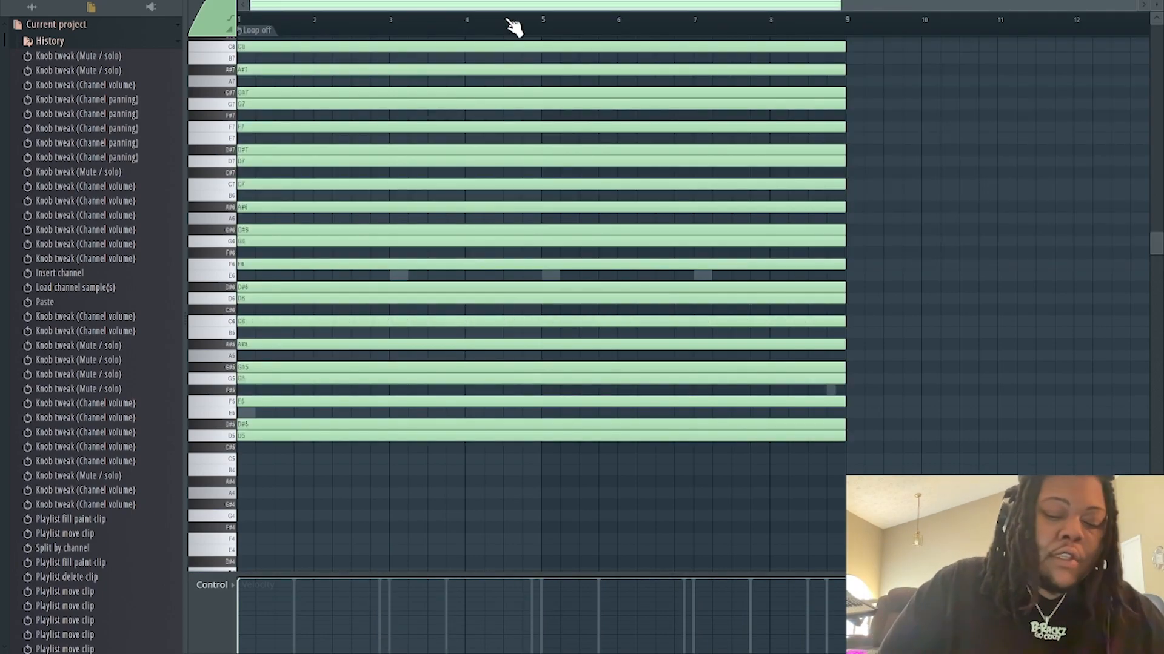
- Undo all the minor scale edits step by step until the Omnisphere piano roll is empty
key("ctrl+v")
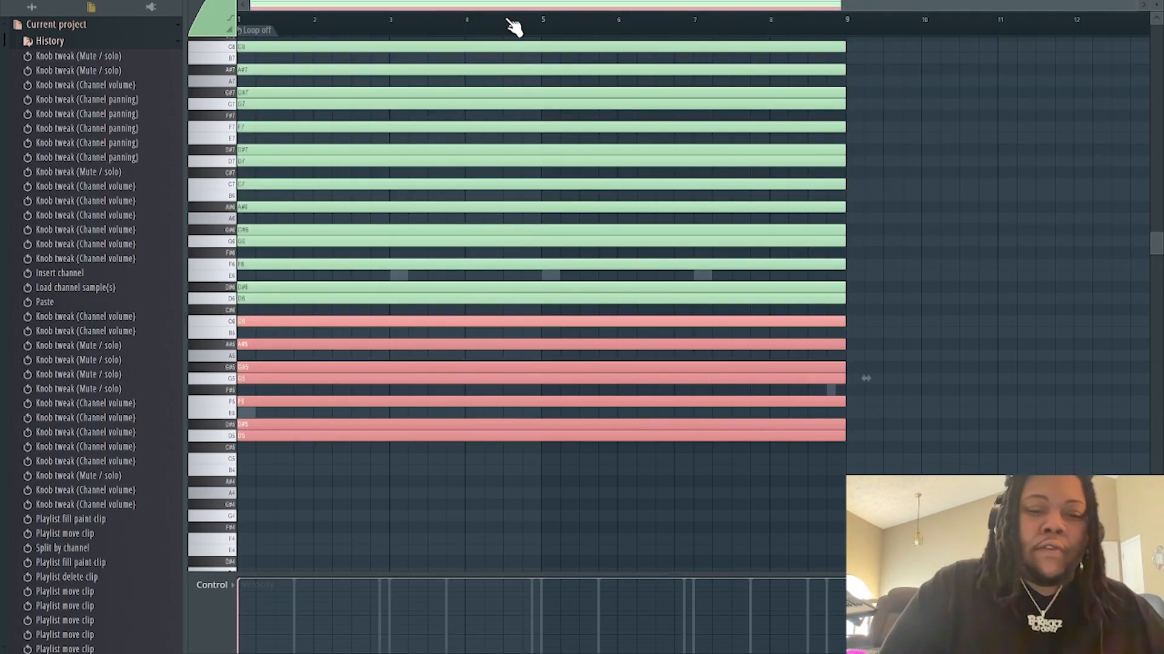
key("ctrl+Up")
key("ctrl+Up")
key("ctrl+alt+z")
key("ctrl+alt+z")
key("ctrl+alt+z")
key("ctrl+alt+z")
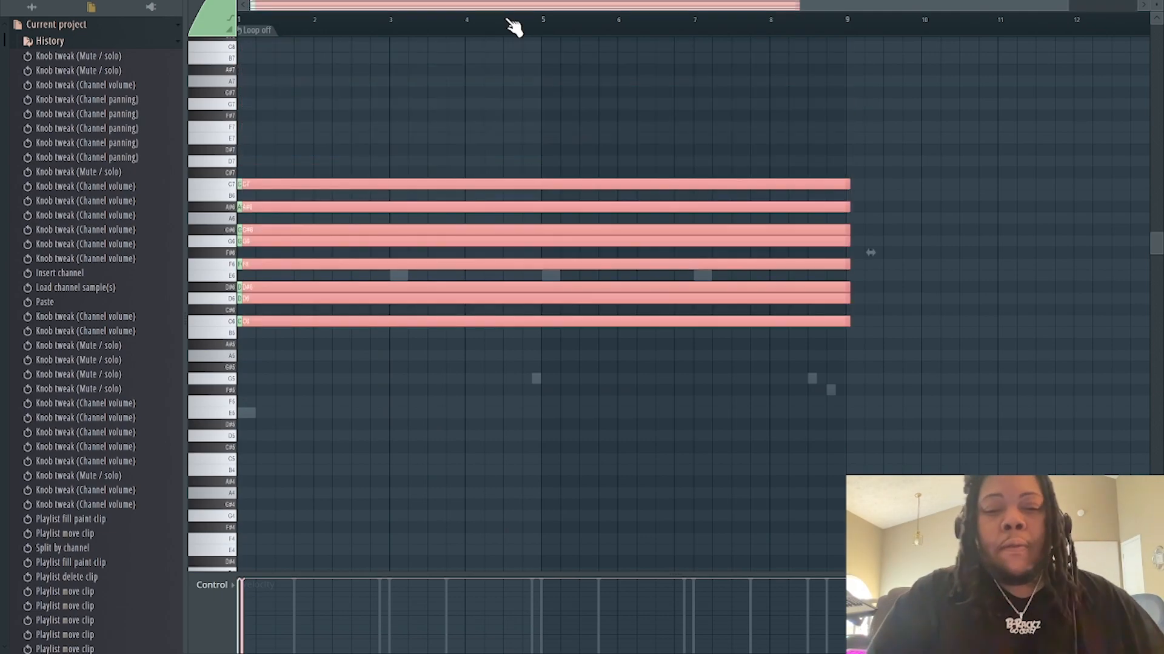
key("ctrl+alt+z")
key("ctrl+alt+z")
key("ctrl+alt+z")
key("ctrl+alt+z")
key("ctrl+alt+z")
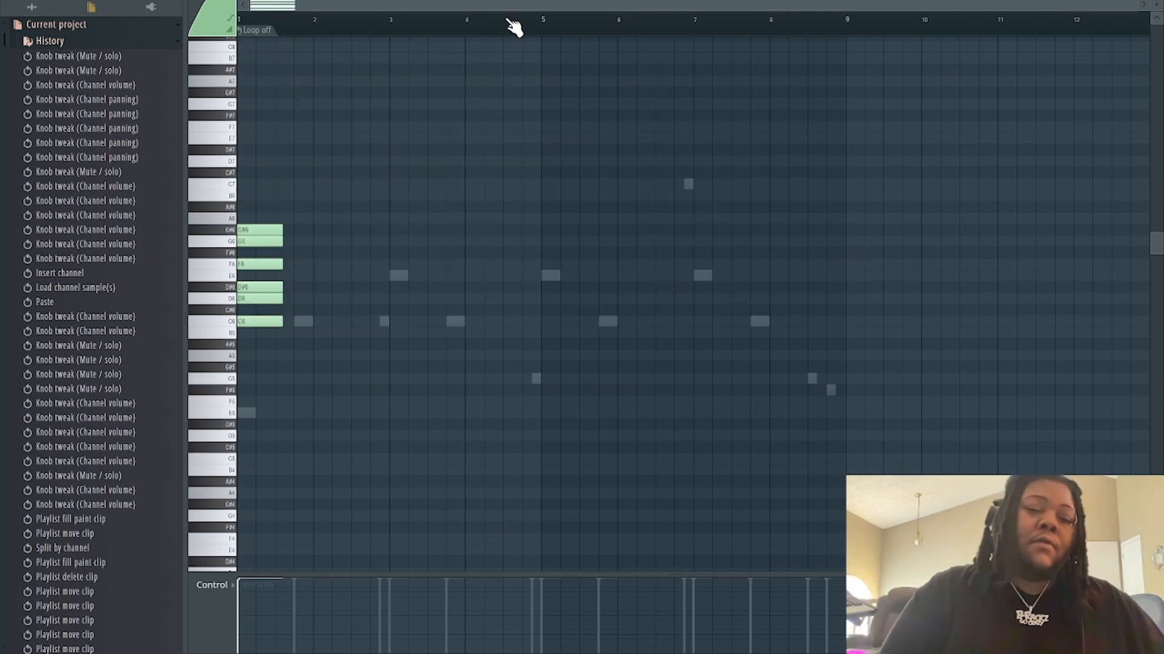
key("ctrl+alt+z")
key("ctrl+alt+z")
key("ctrl+alt+z")
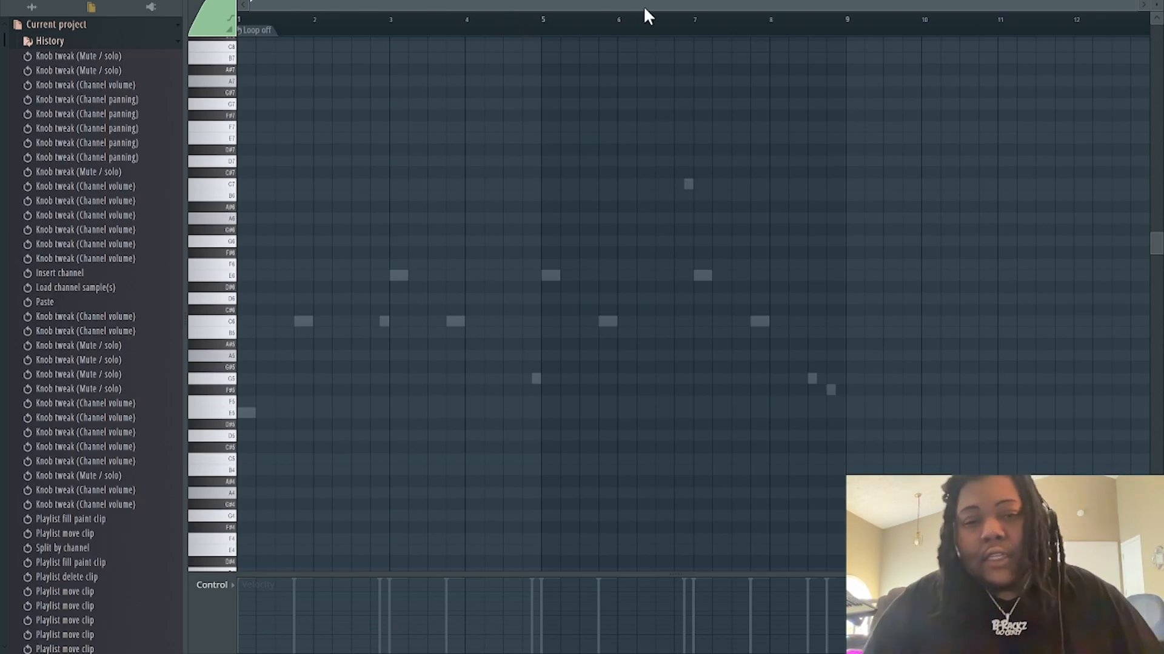
- Return to the channel rack over the playlist and step through the patterns from Omnisphere to Omnisphere #3
key("F5")
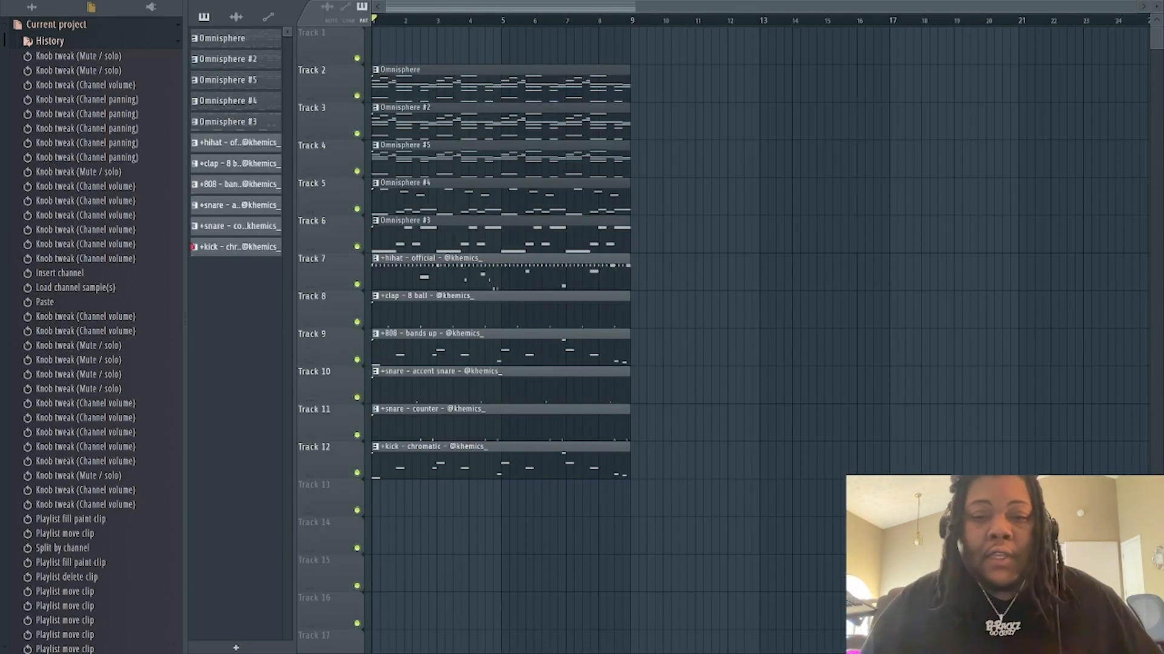
key("F6")
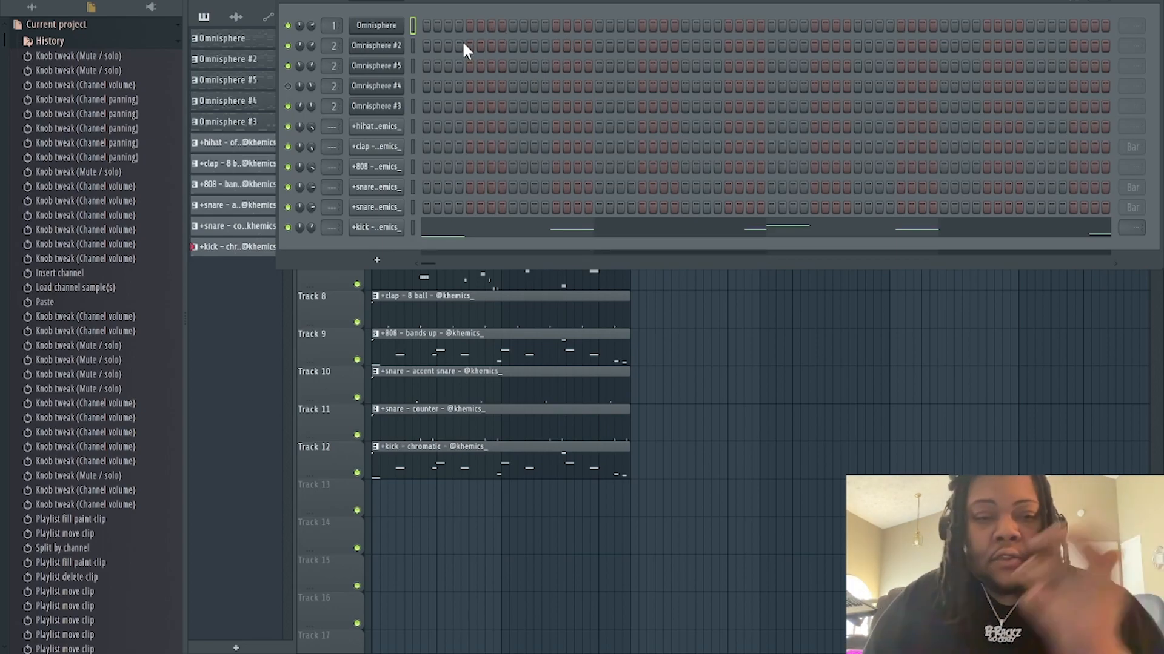
scroll(548, 1, "up", 10)
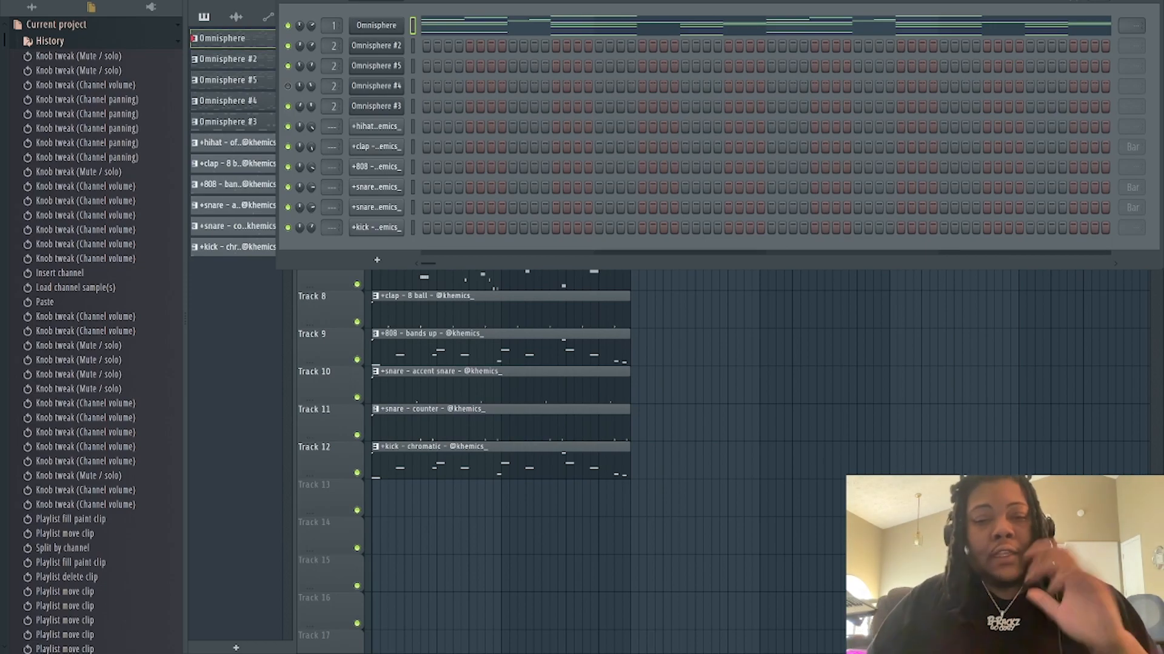
scroll(549, 1, "down", 1)
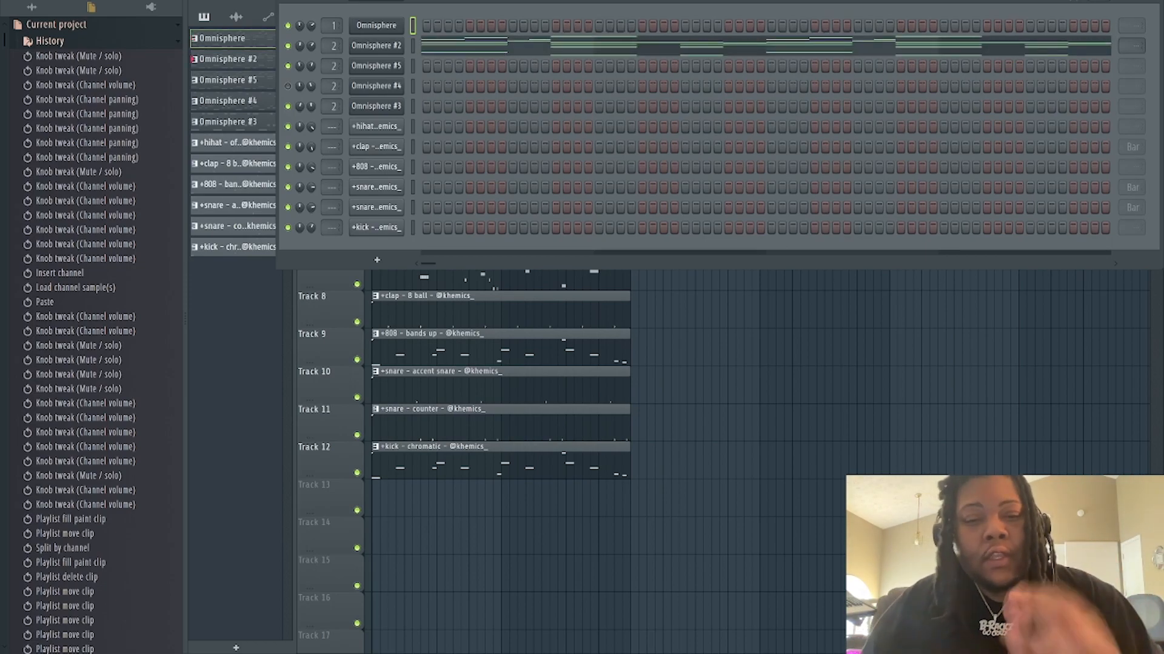
scroll(548, 1, "down", 1)
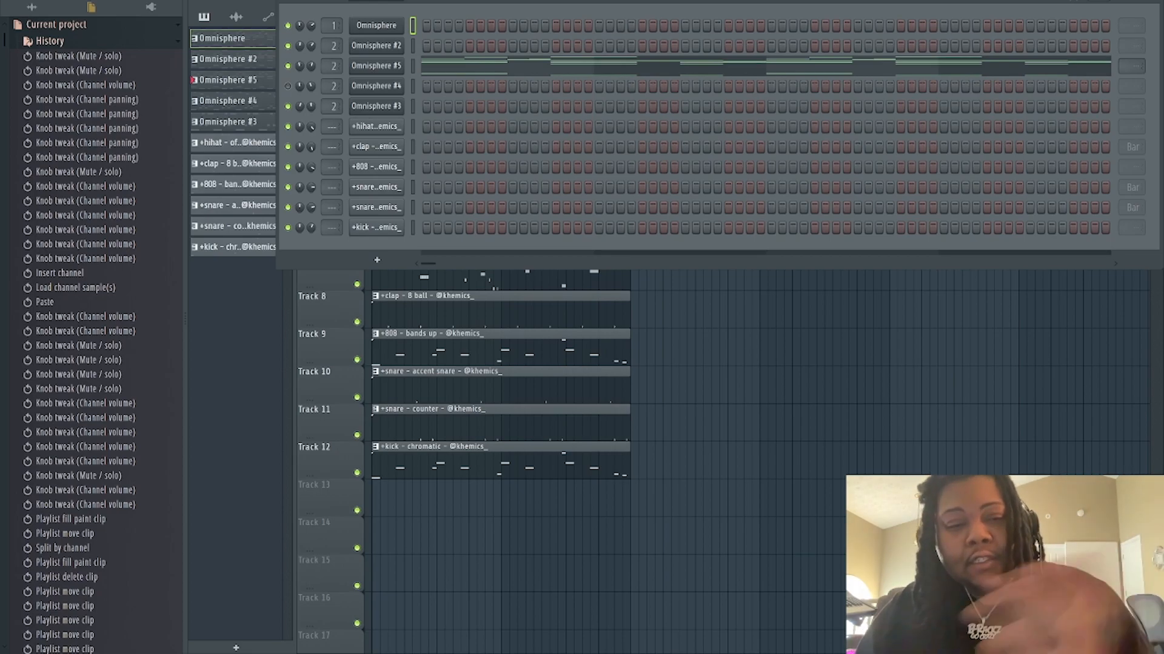
scroll(549, 1, "down", 1)
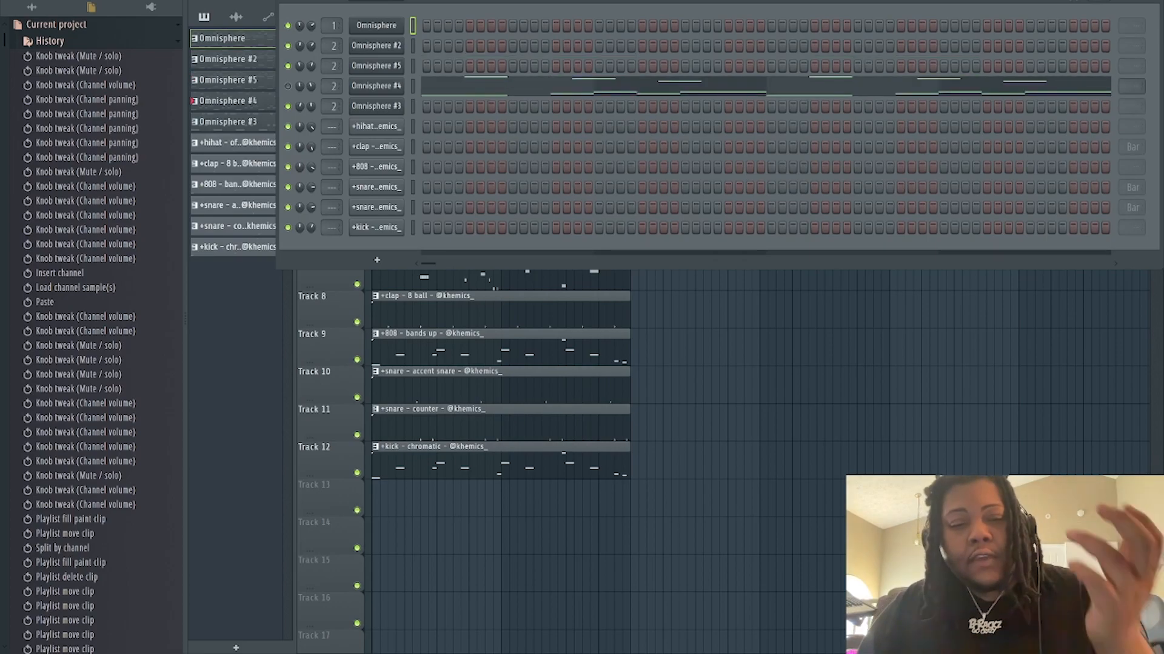
key("KP_Add")
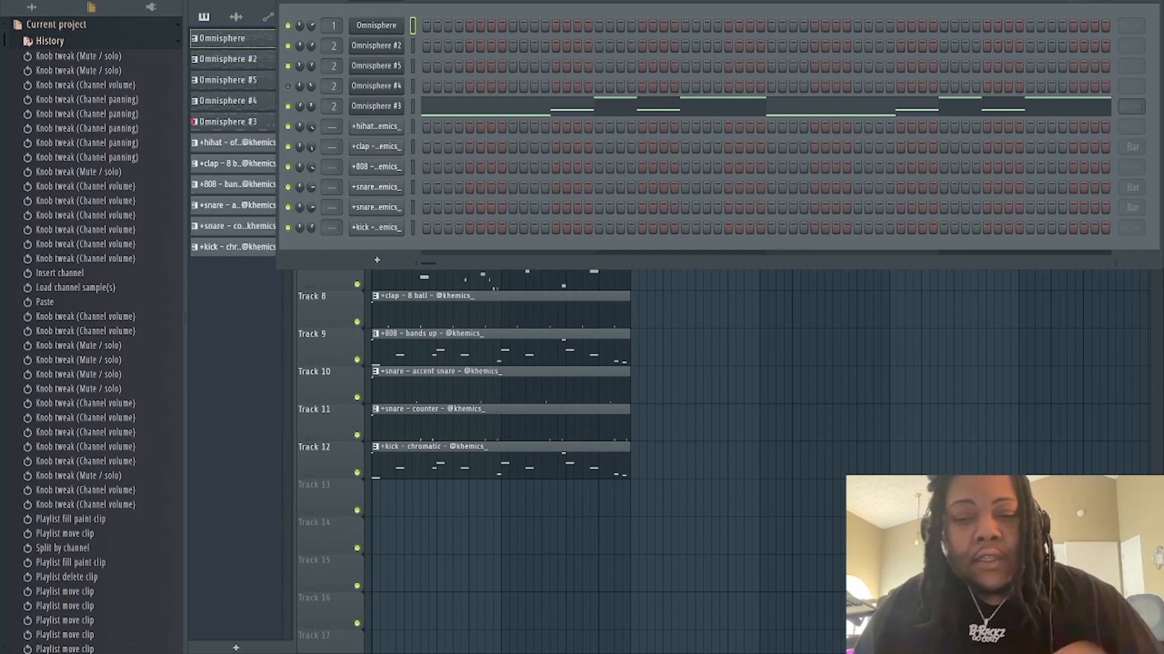
- Step through the patterns to the hi-hat pattern and open its notes in the piano roll
key("KP_Subtract")
key("KP_Subtract")
key("KP_Add")
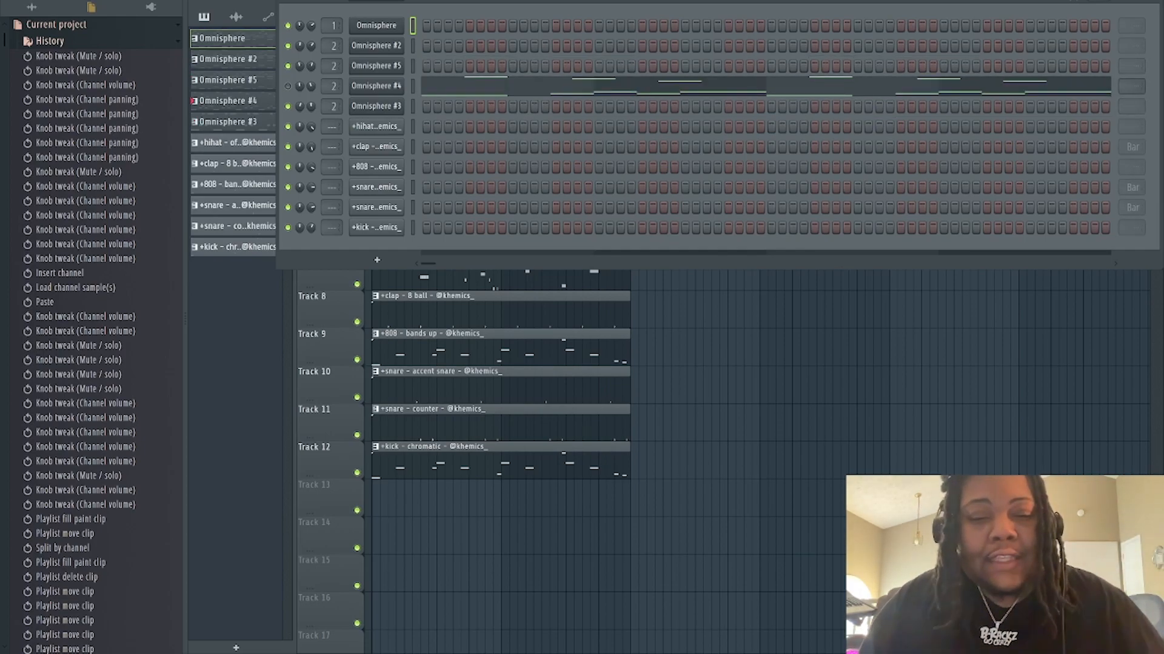
key("KP_Add")
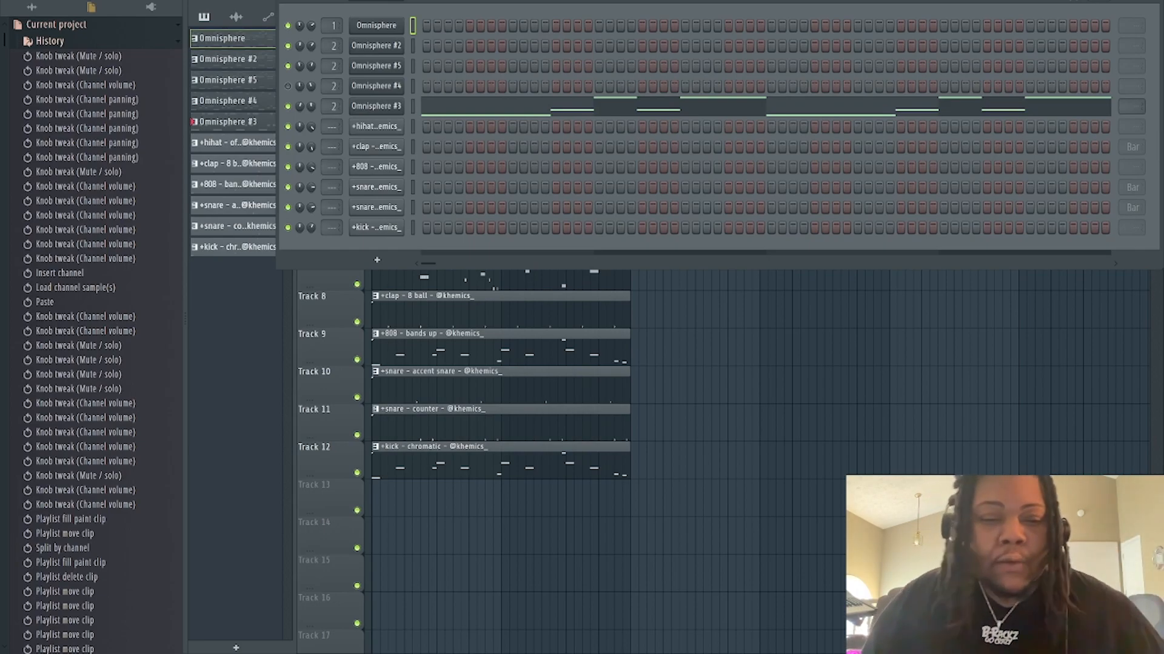
key("KP_Add")
key("KP_Add")
key("KP_Subtract")
left_click(589, 127)
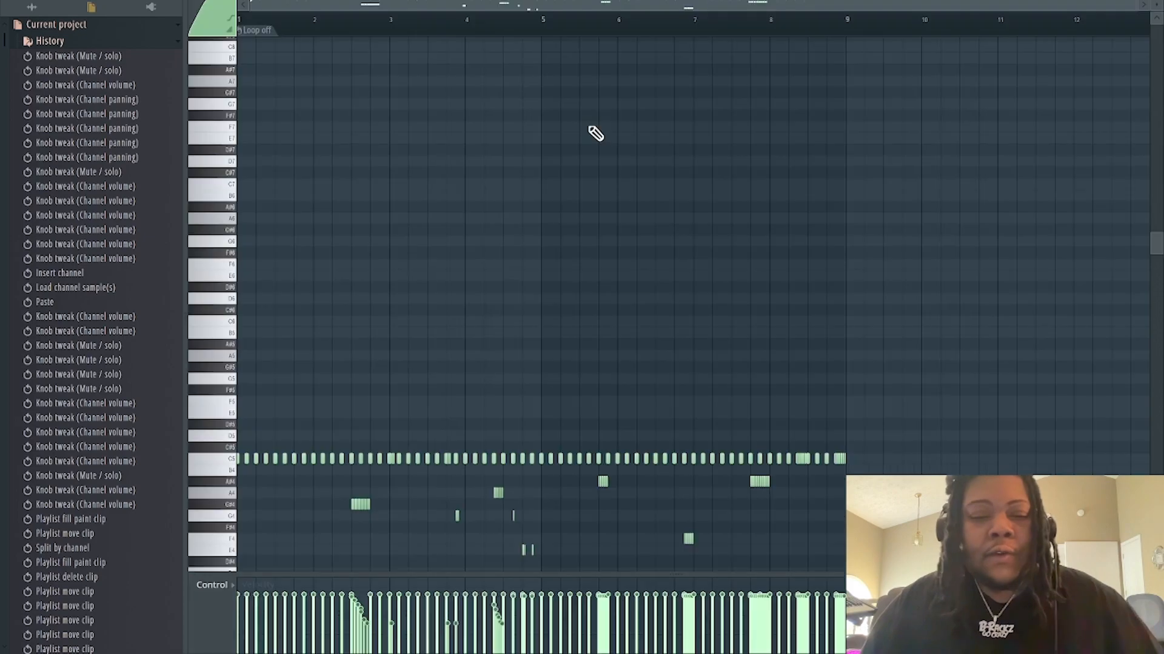
- Look over the hi-hat rolls in the piano roll and set the snap to 1/6 beat
scroll(556, 143, "down", 5)
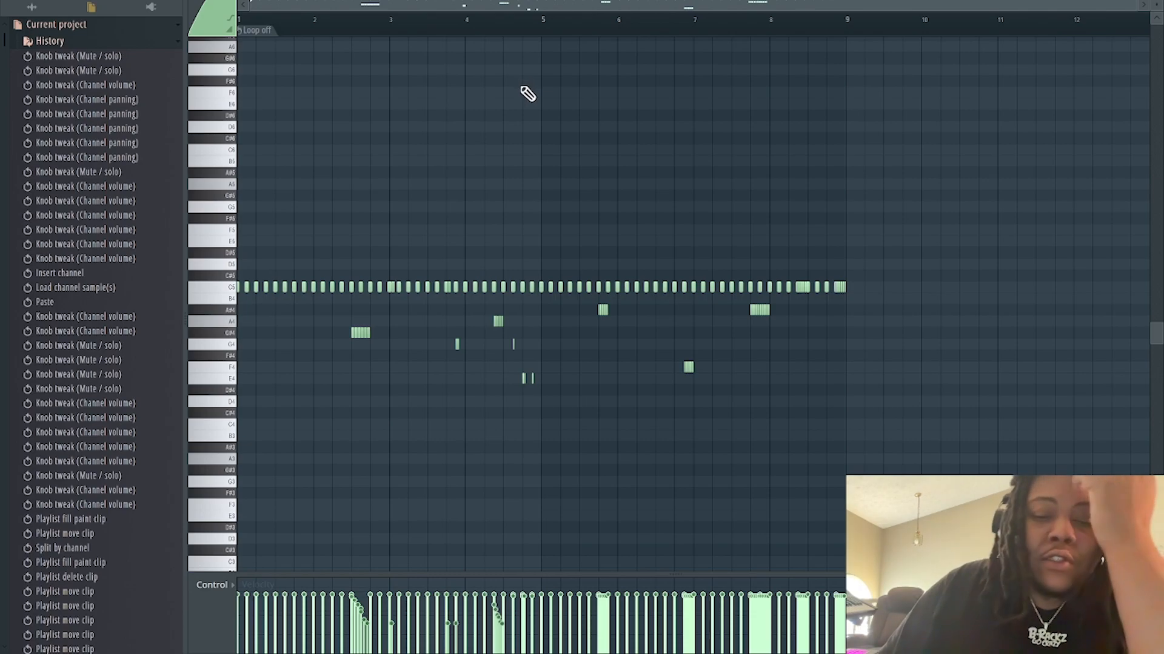
scroll(346, 31, "up", 4)
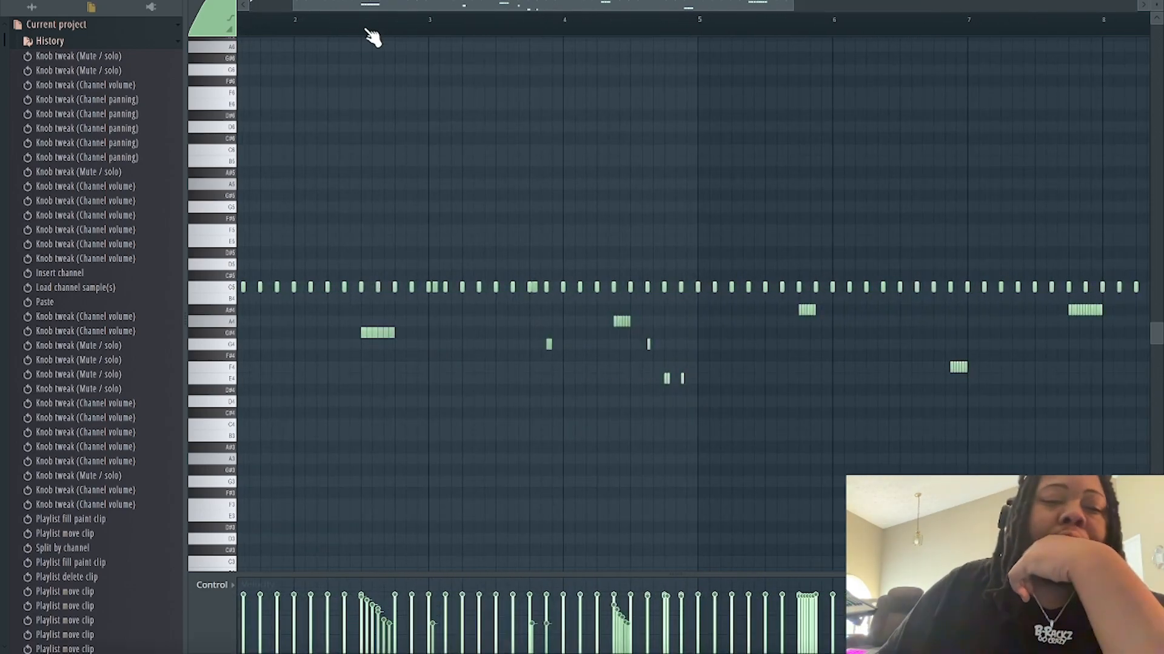
scroll(368, 34, "down", 1)
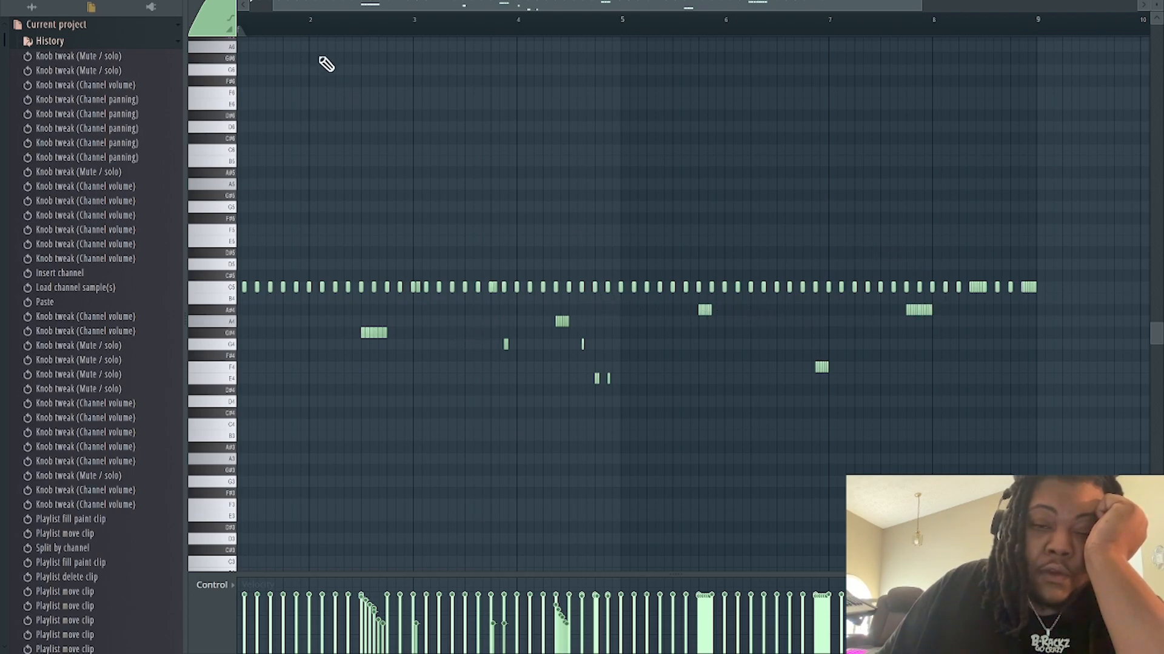
scroll(406, 22, "up", 2)
left_click_drag(417, 6, 315, 7)
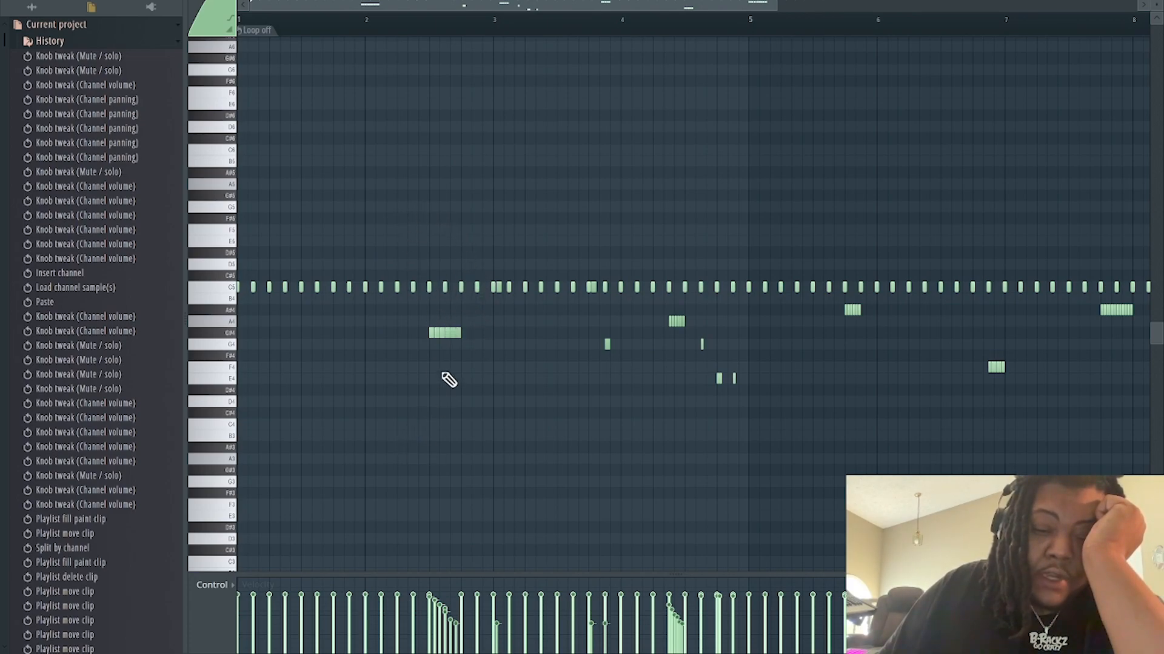
left_click(230, 2)
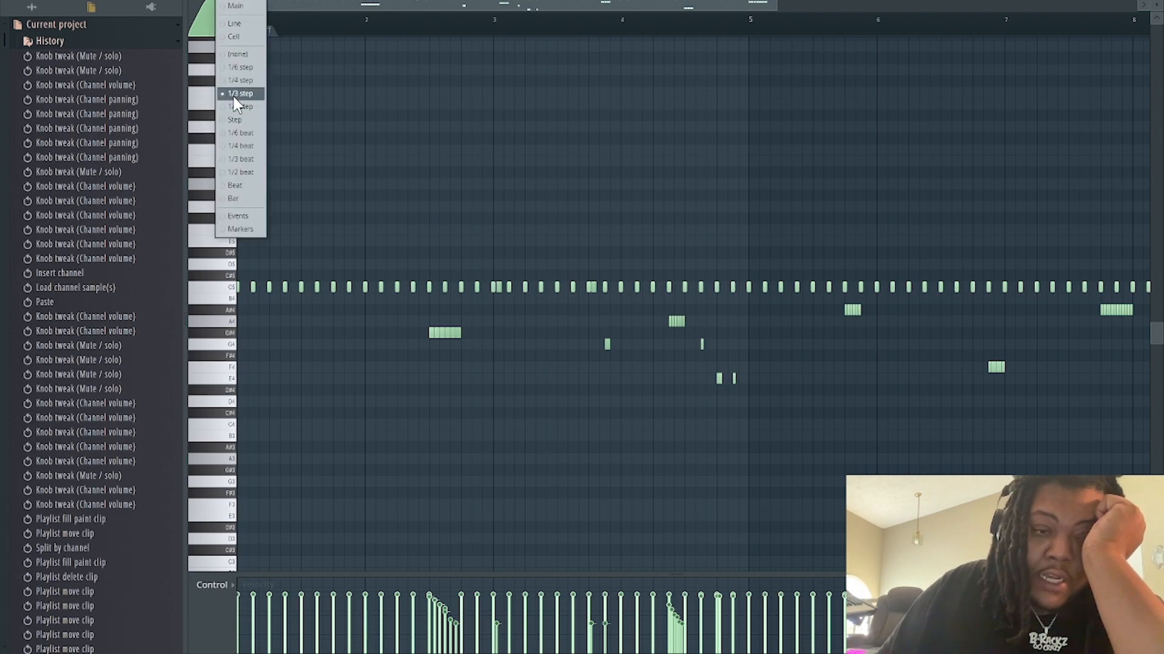
left_click(247, 133)
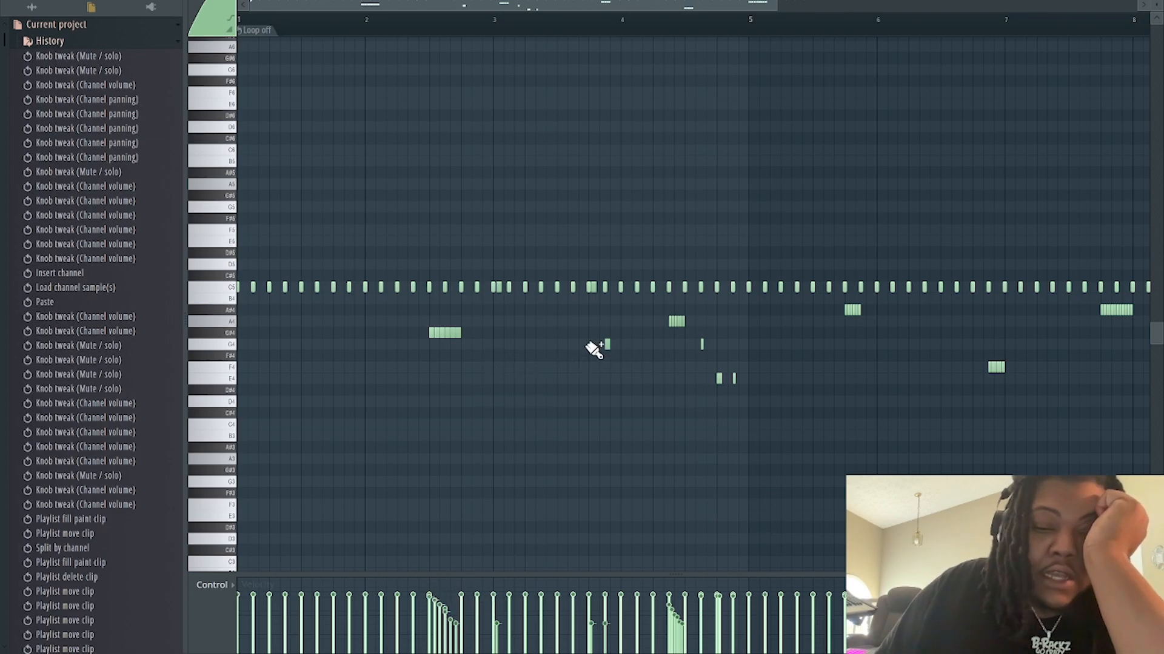
- Paint a few trial hi-hat notes above the main C5 row near the end of bar 3
left_click(596, 265)
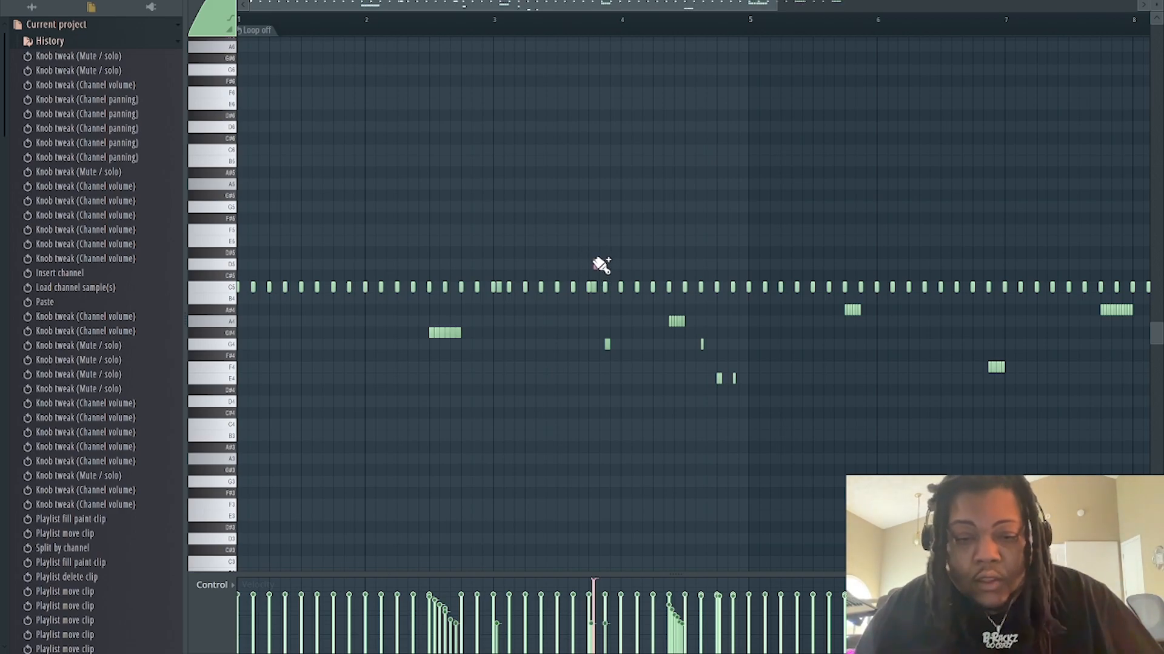
left_click(609, 264)
left_click(617, 264)
left_click(616, 253)
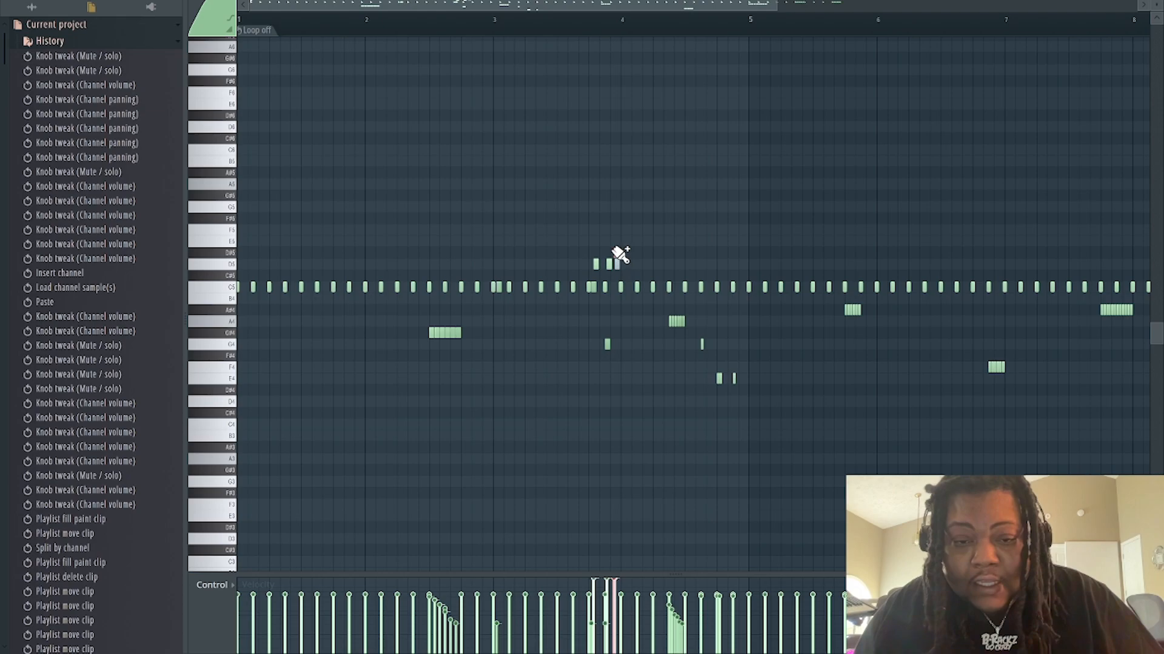
left_click(597, 231)
right_click(597, 233)
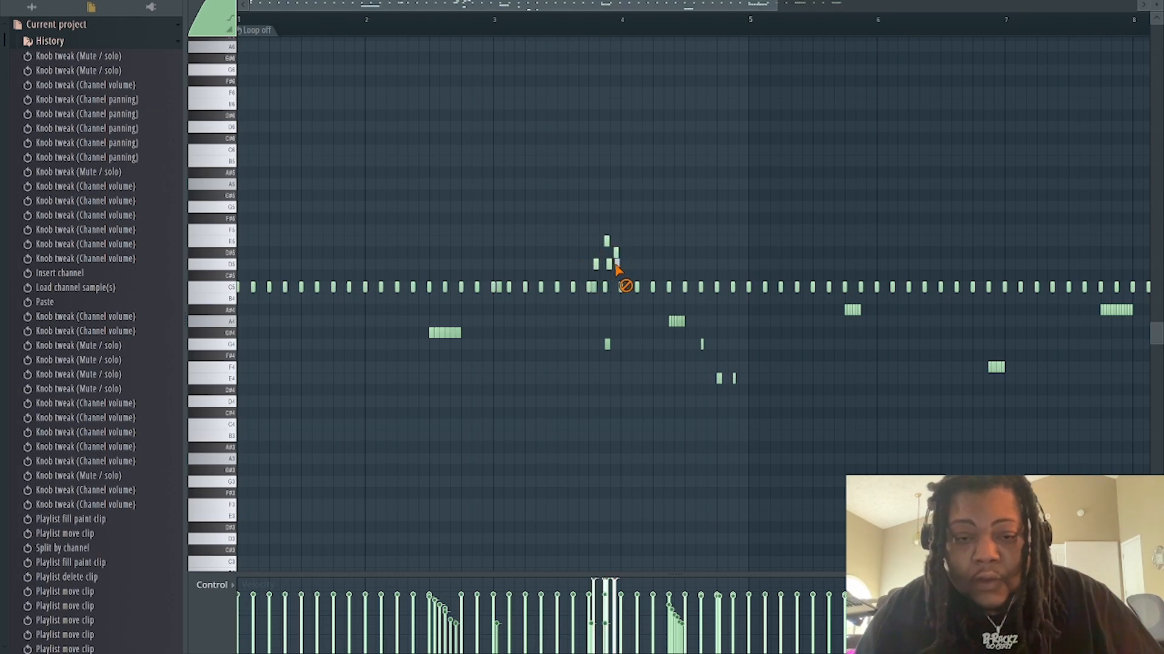
- Delete the trial hi-hat notes above the C5 row, including one more test note placed on D#5
right_click(595, 263)
right_click(609, 264)
right_click(617, 264)
right_click(615, 253)
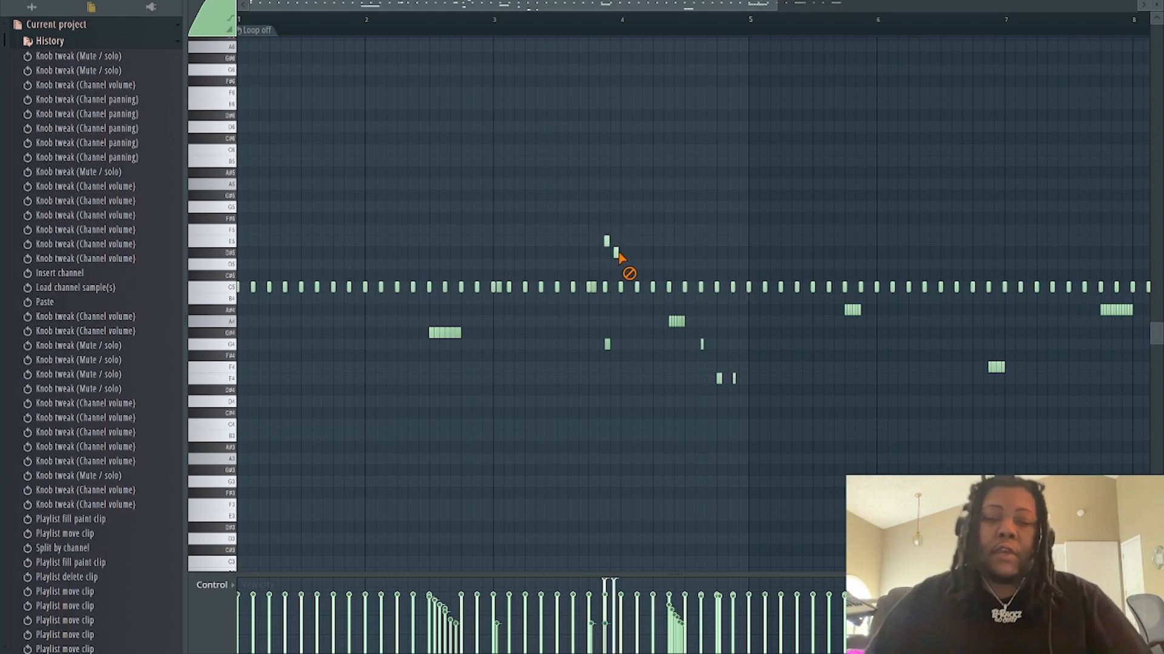
right_click(616, 253)
right_click(606, 241)
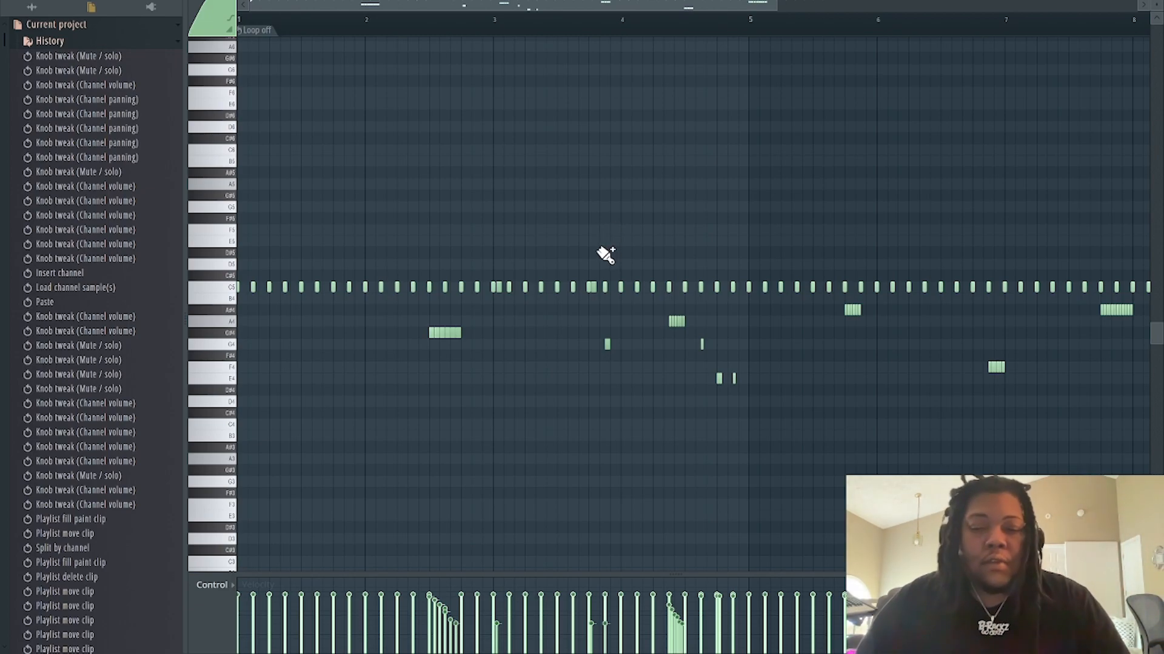
left_click(596, 252)
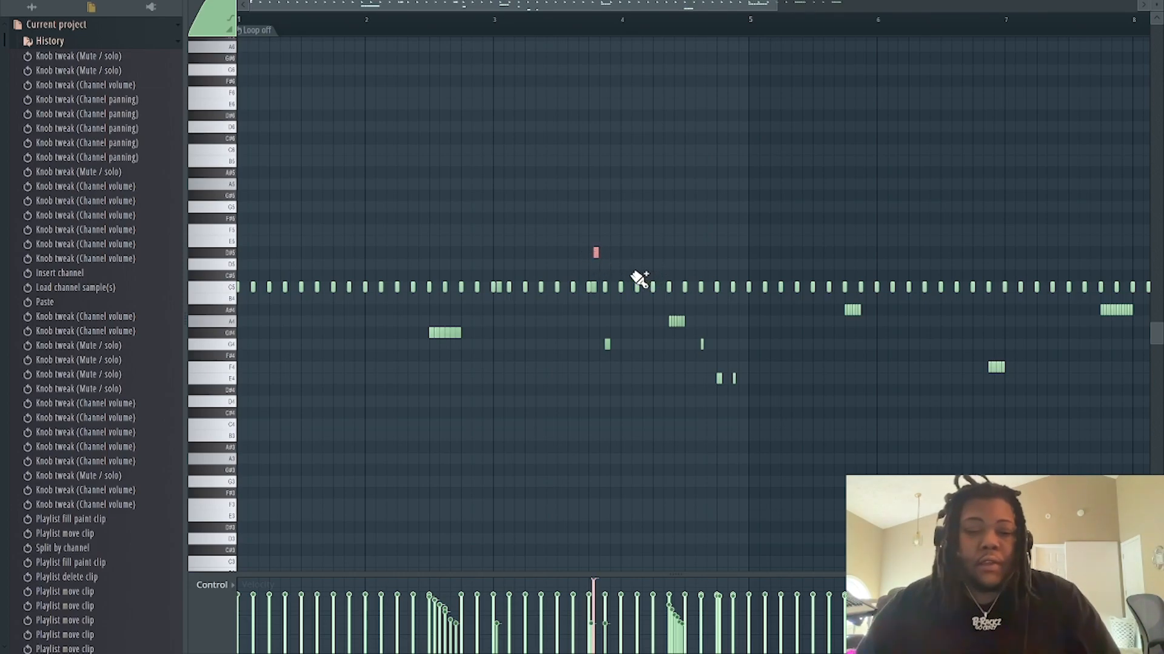
right_click(596, 252)
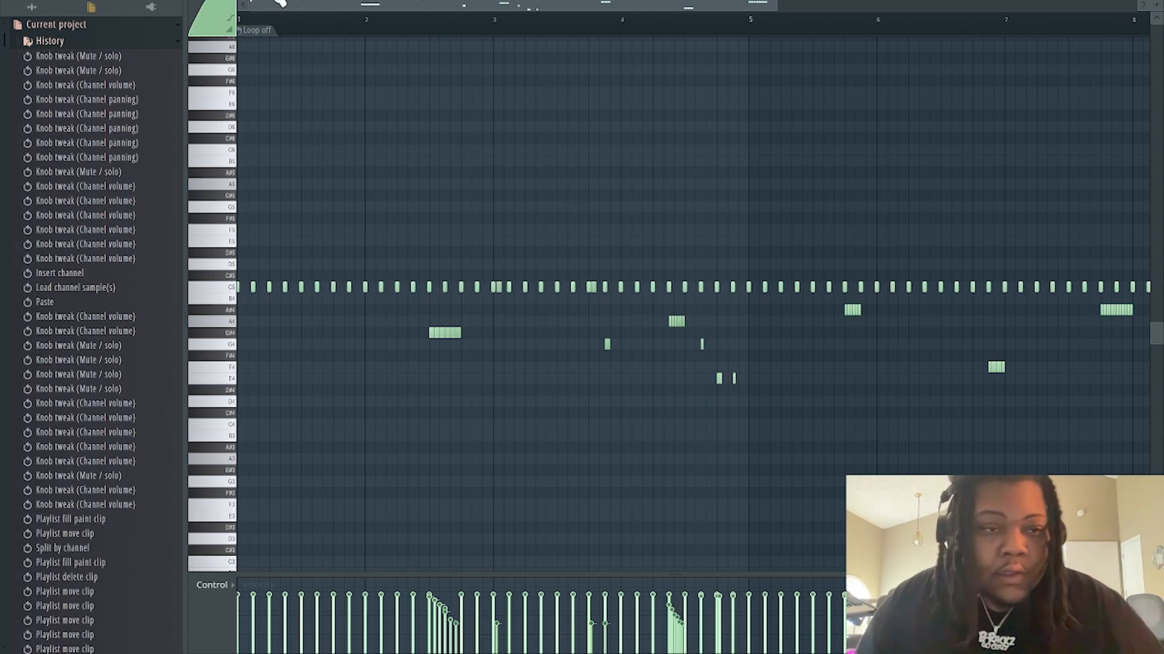
- Set the snap to 1/3 step, then paint a trial hi-hat roll on A#4 in bar 4 and delete it
left_click(235, 3)
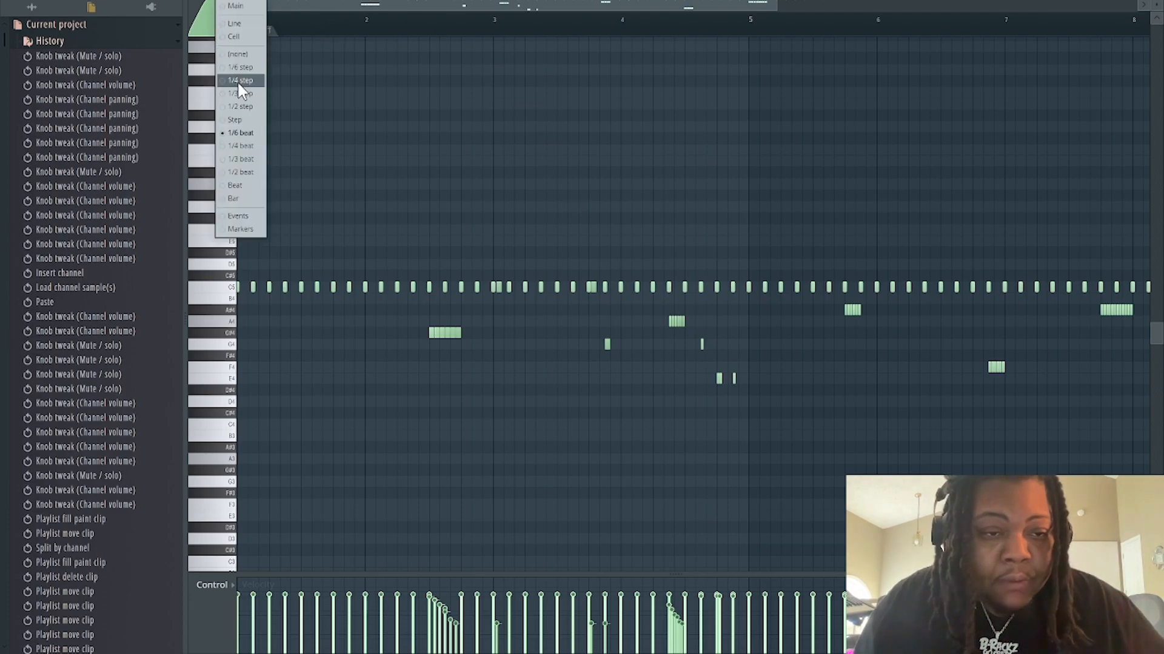
left_click(240, 94)
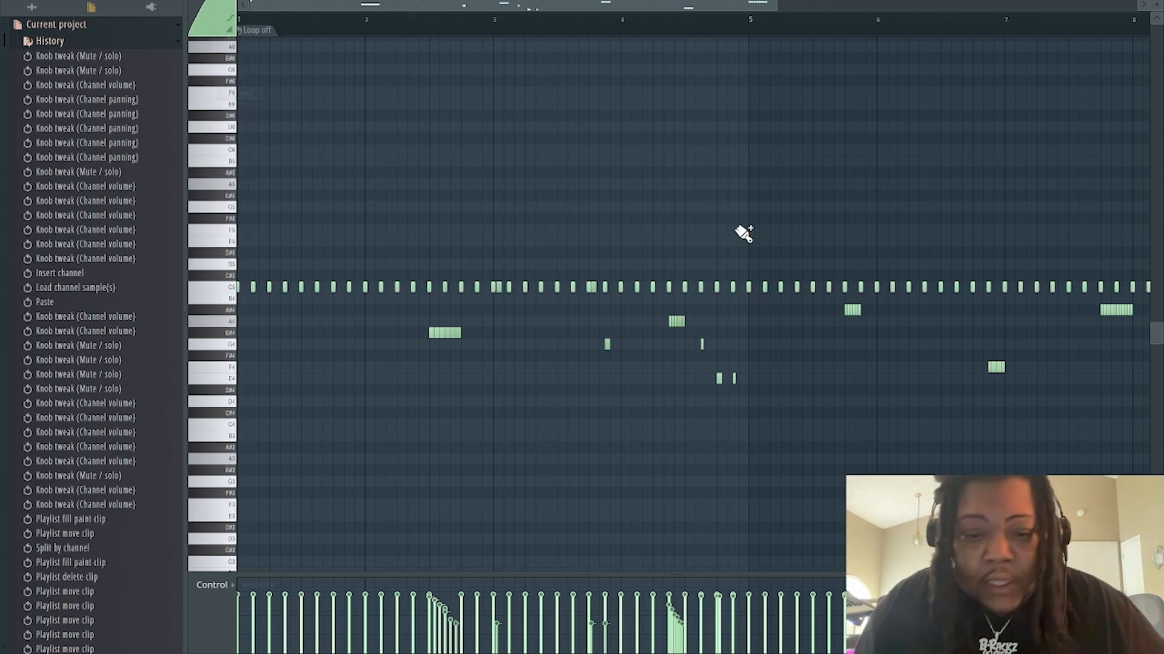
left_click(674, 311)
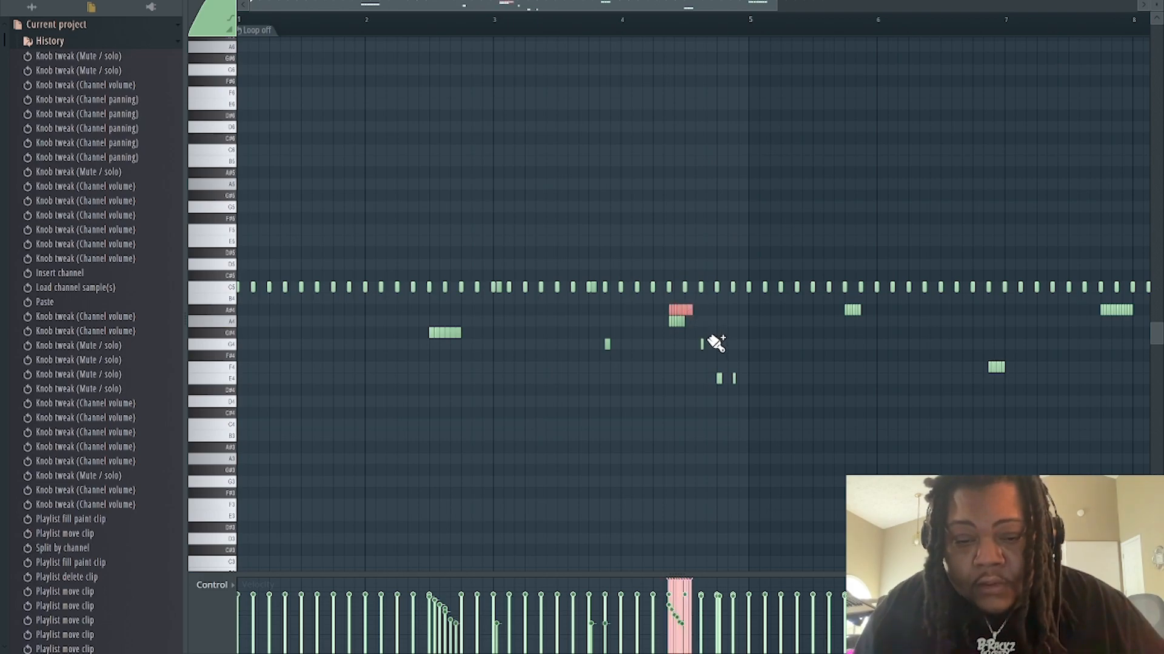
right_click(680, 311)
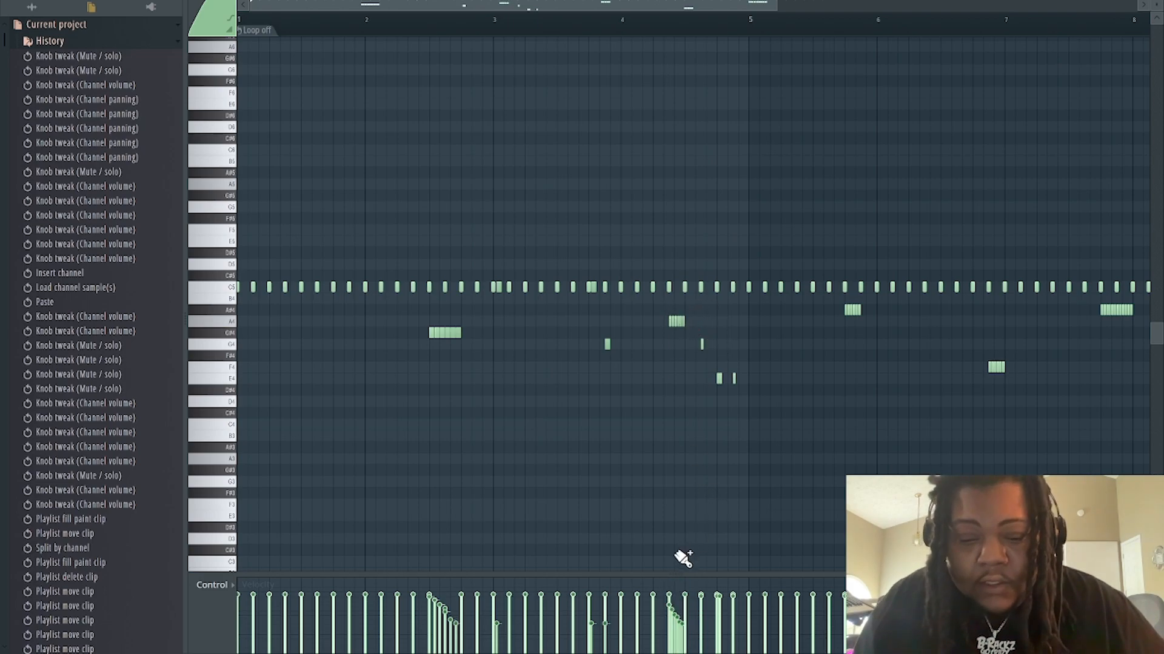
left_click_drag(589, 5, 801, 3)
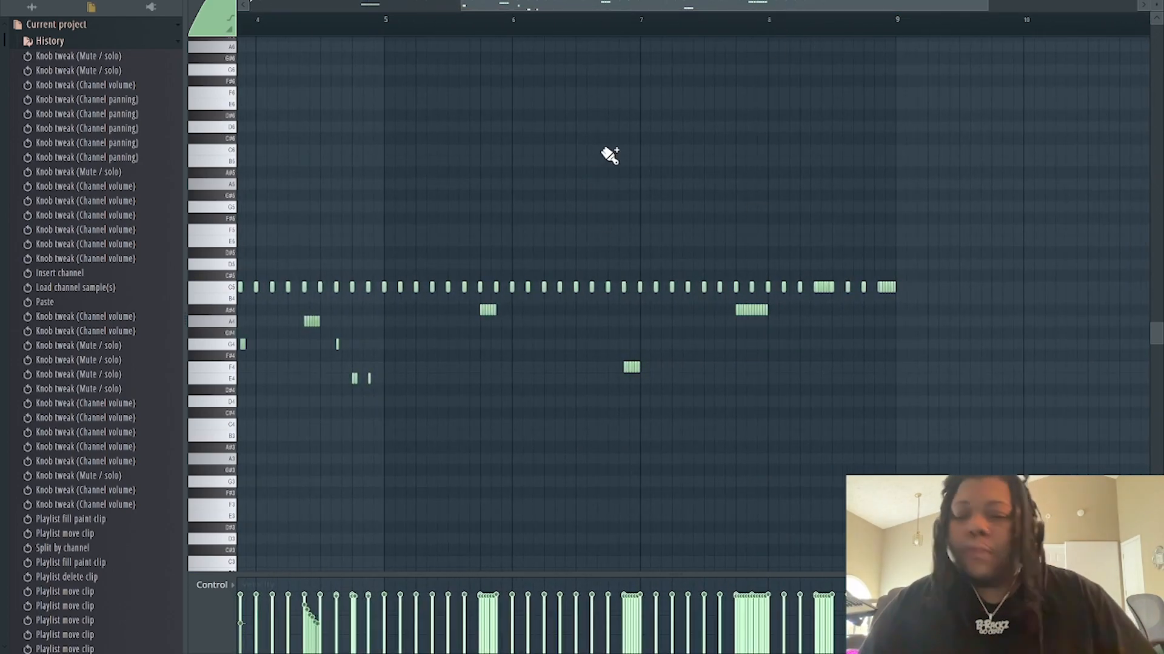
- Leave the hi-hat piano roll, move the channel rack below the first clips, hide it and open the 808 clip's notes
key("F7")
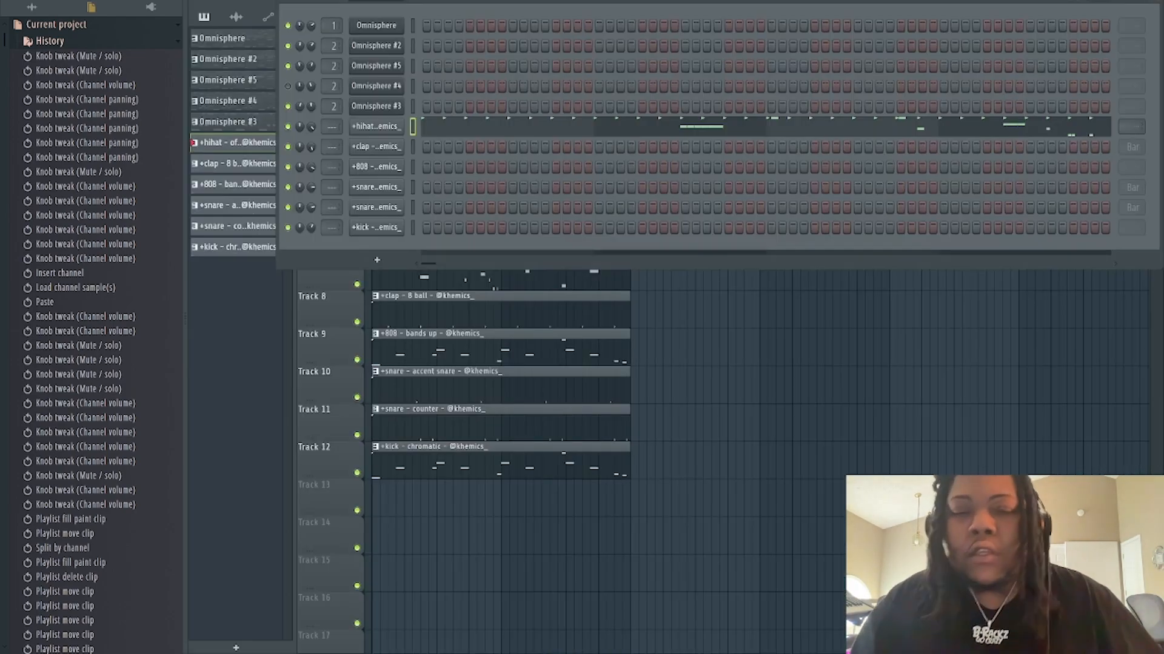
left_click_drag(532, 5, 616, 306)
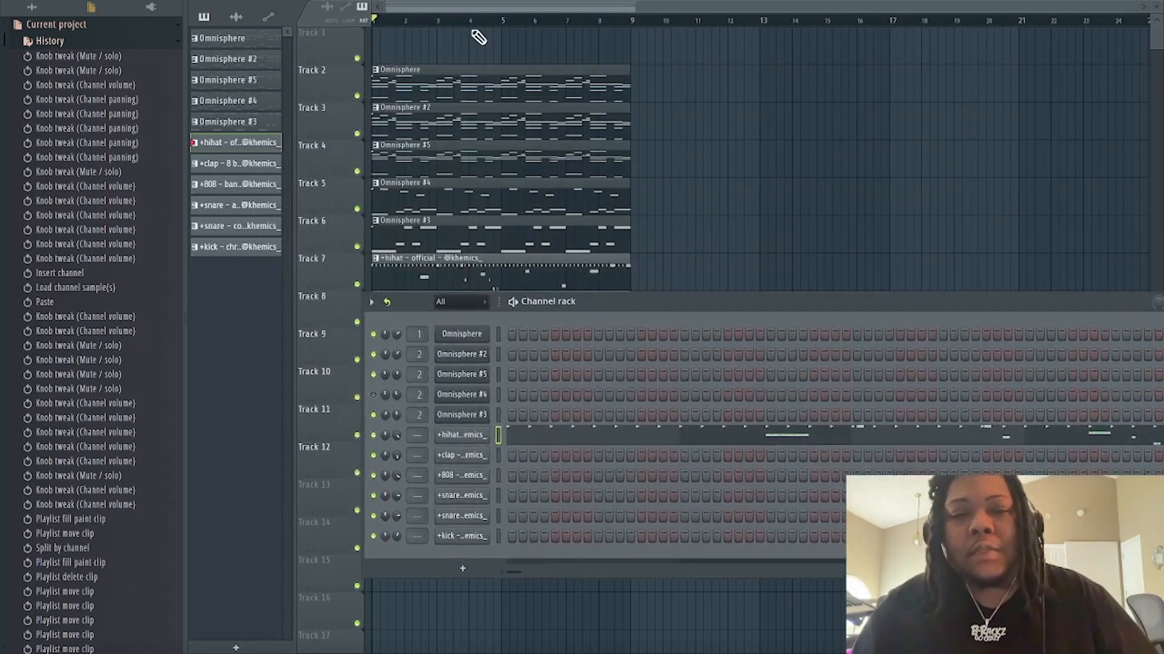
key("F6")
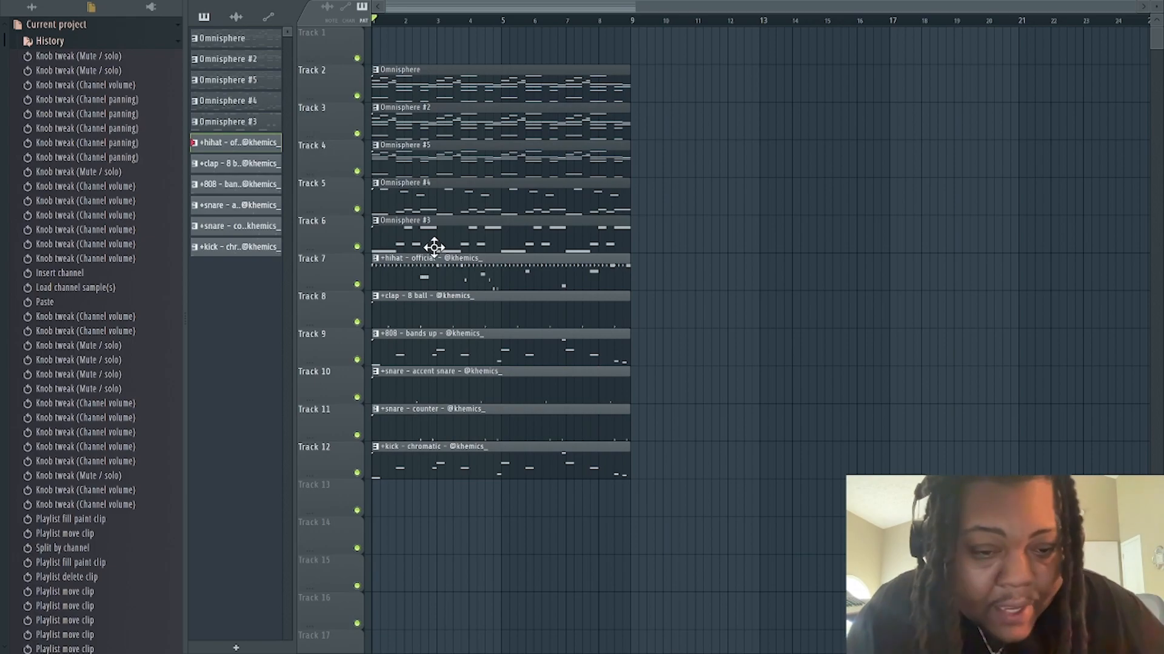
double_click(440, 355)
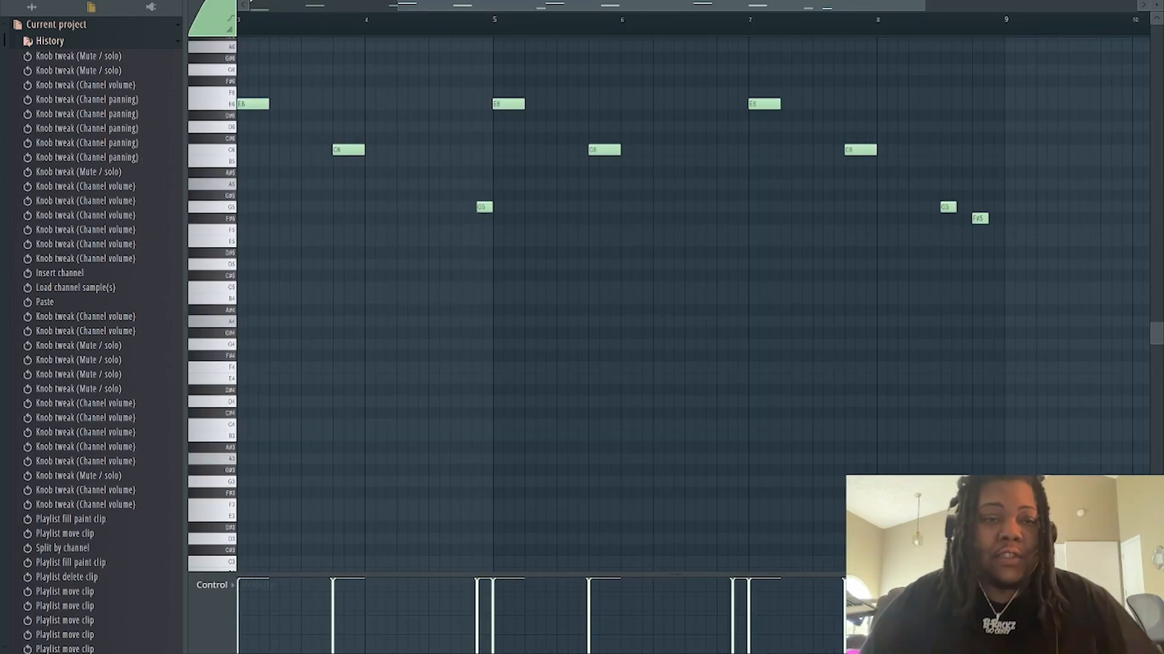
- Play the 808 pattern while viewing it from bar 1, stop playback and show all of its notes
key("space")
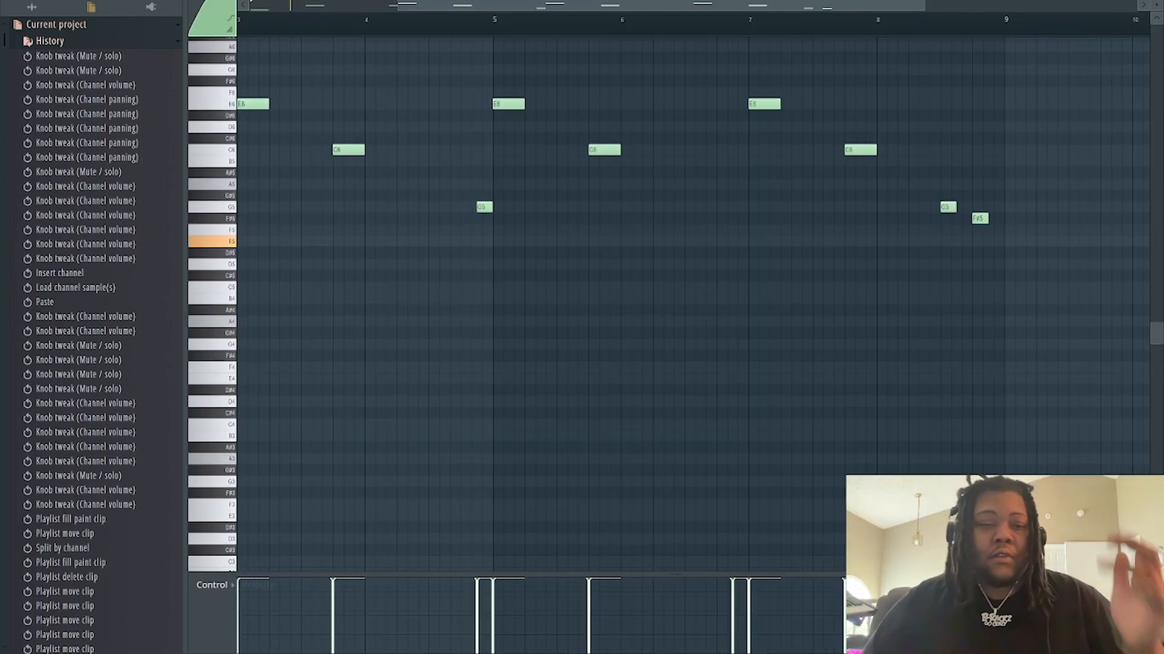
left_click_drag(394, 5, 161, 27)
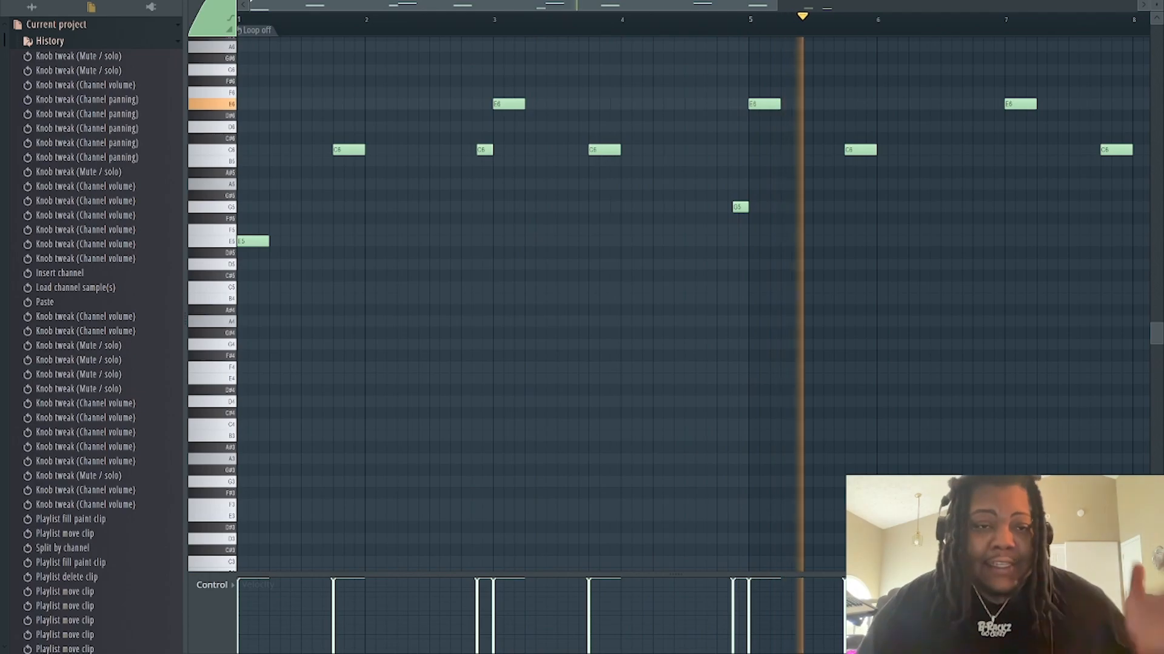
key("space")
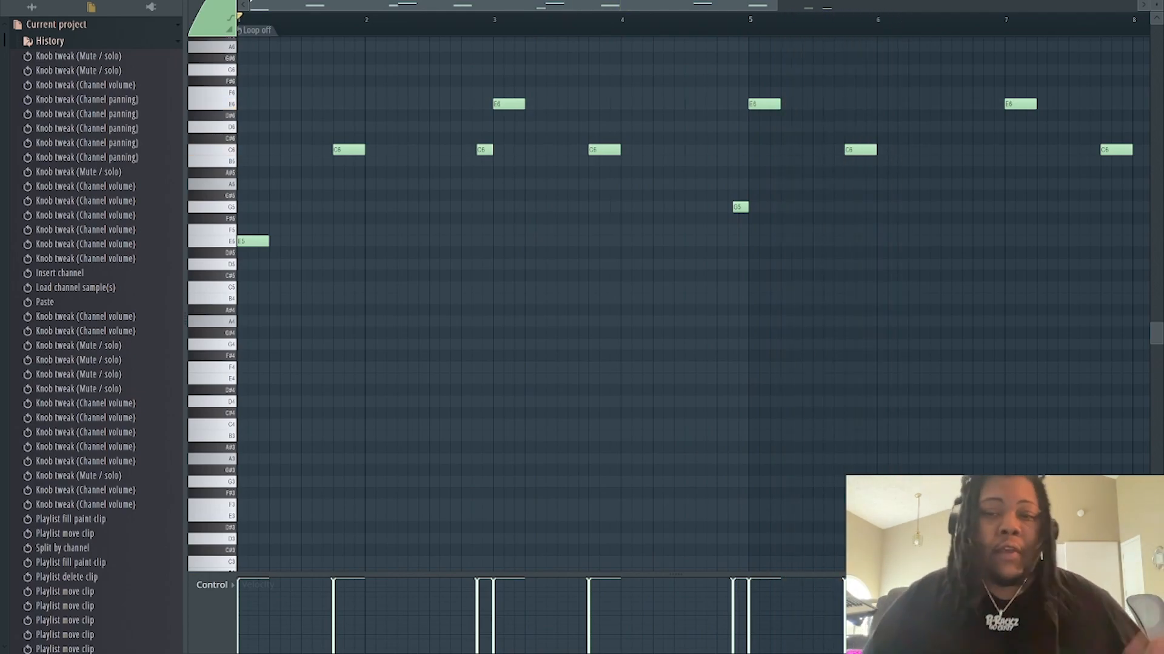
scroll(478, 26, "down", 4)
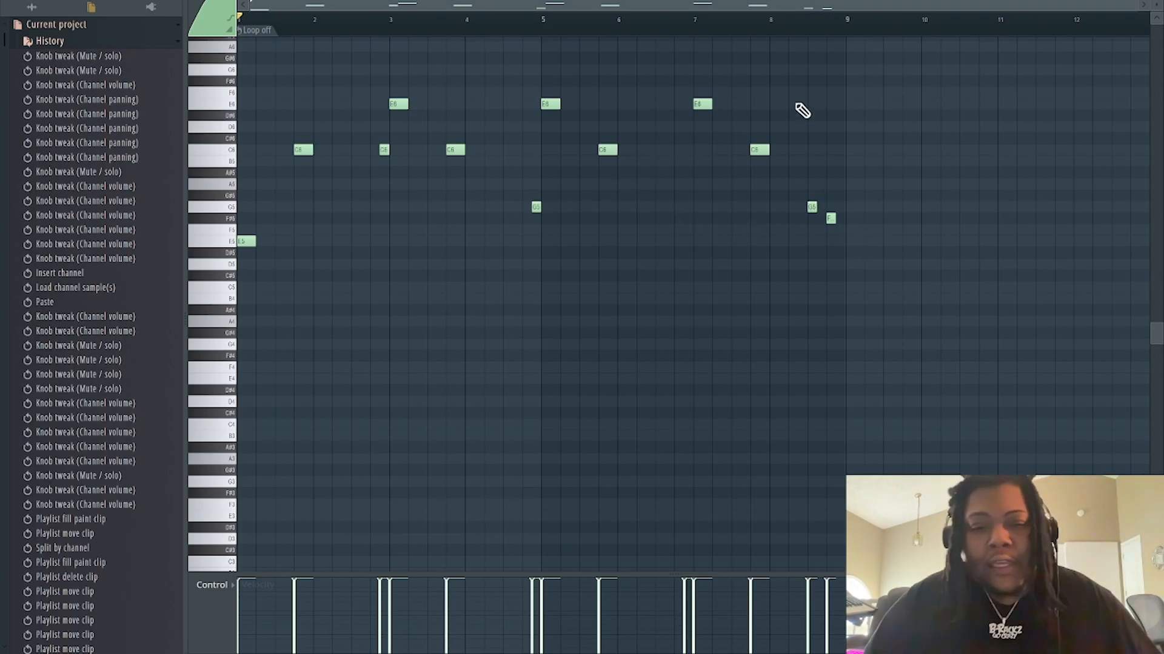
- Close the 808 piano roll and browse the snare and clap patterns in the channel rack
left_click(1159, 1)
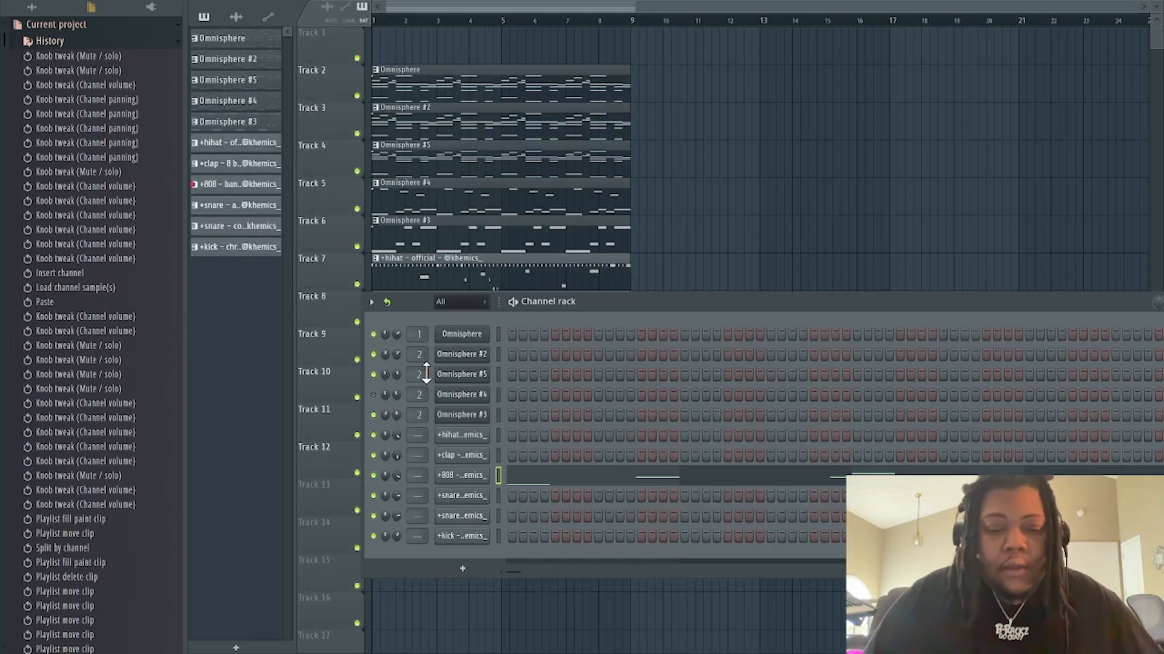
left_click(237, 205)
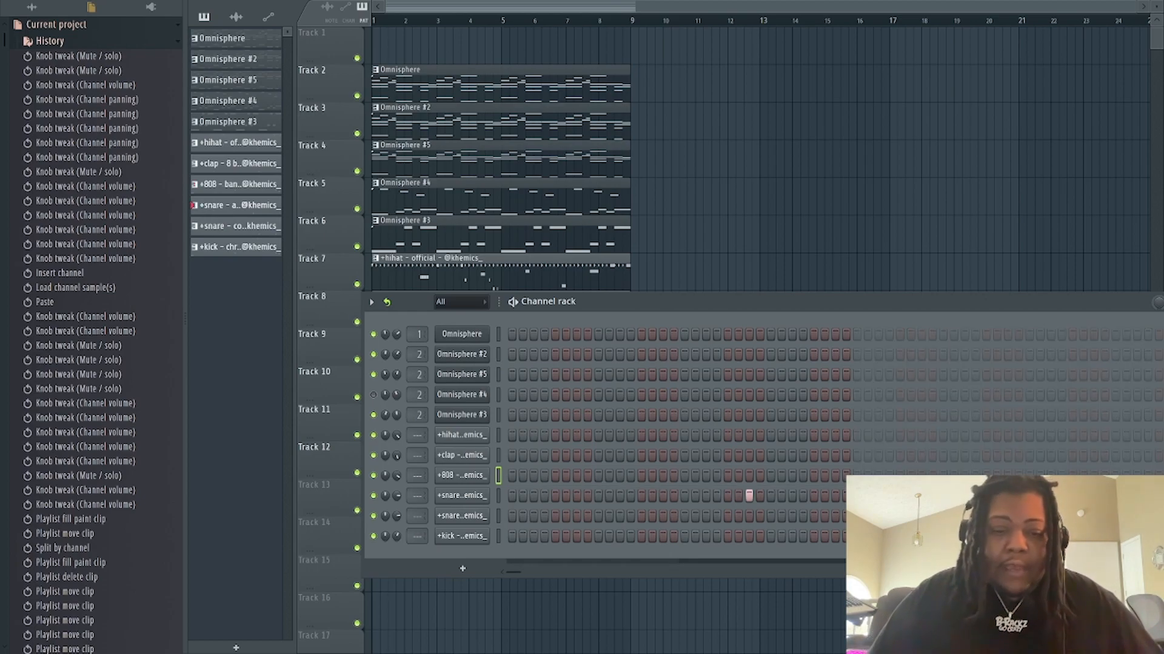
key("KP_Add")
key("KP_Subtract")
key("KP_Subtract")
key("KP_Subtract")
key("KP_Subtract")
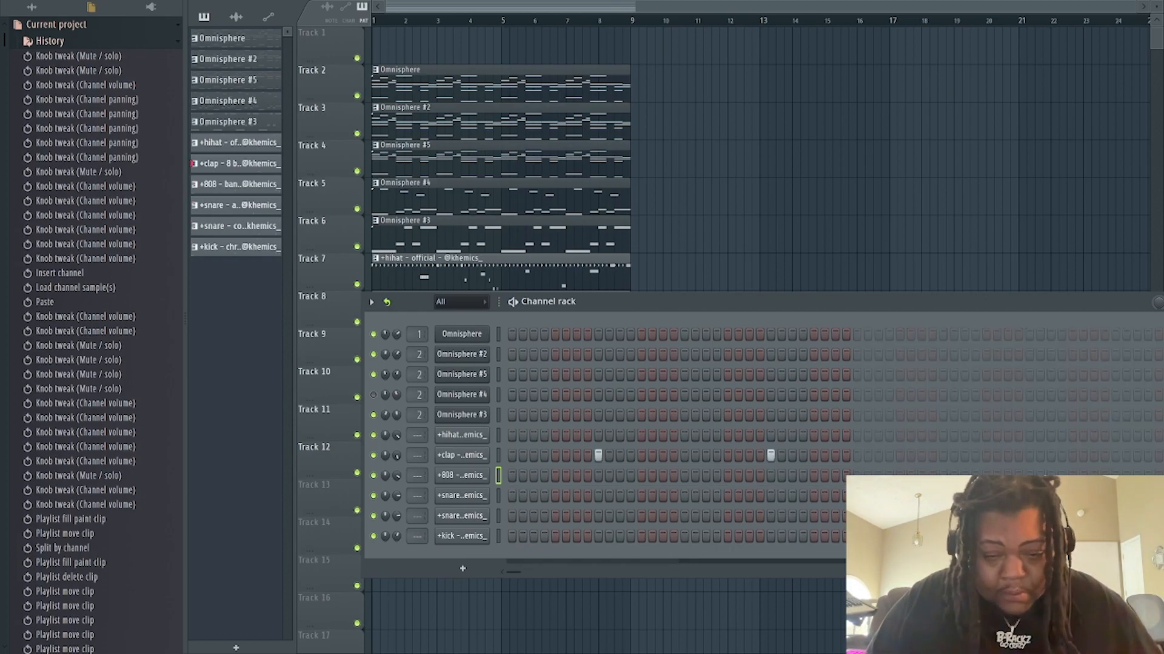
- Switch to the counter snare pattern and open the sampler settings of its snare channel
key("KP_Add")
key("KP_Add")
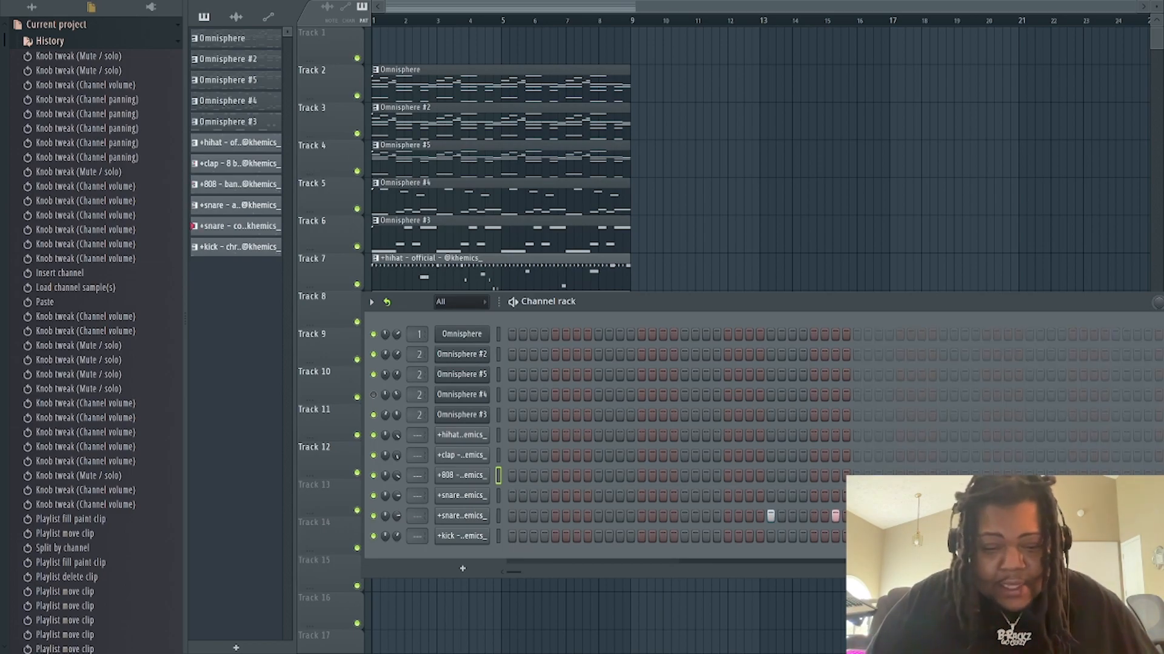
key("KP_Subtract")
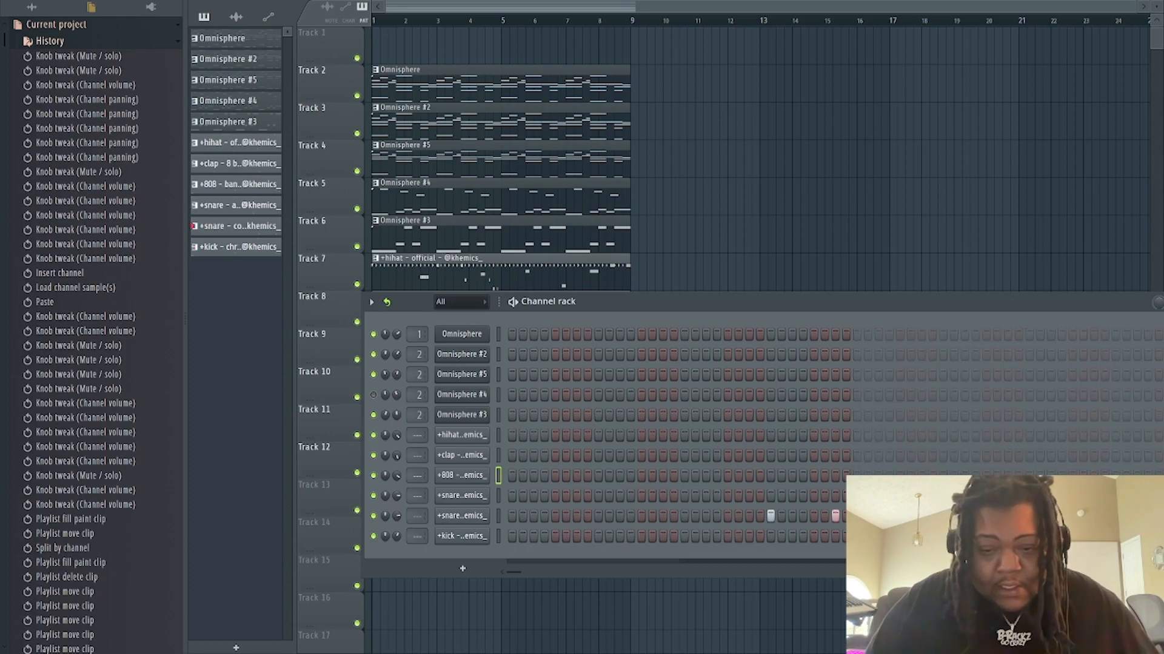
left_click(473, 516)
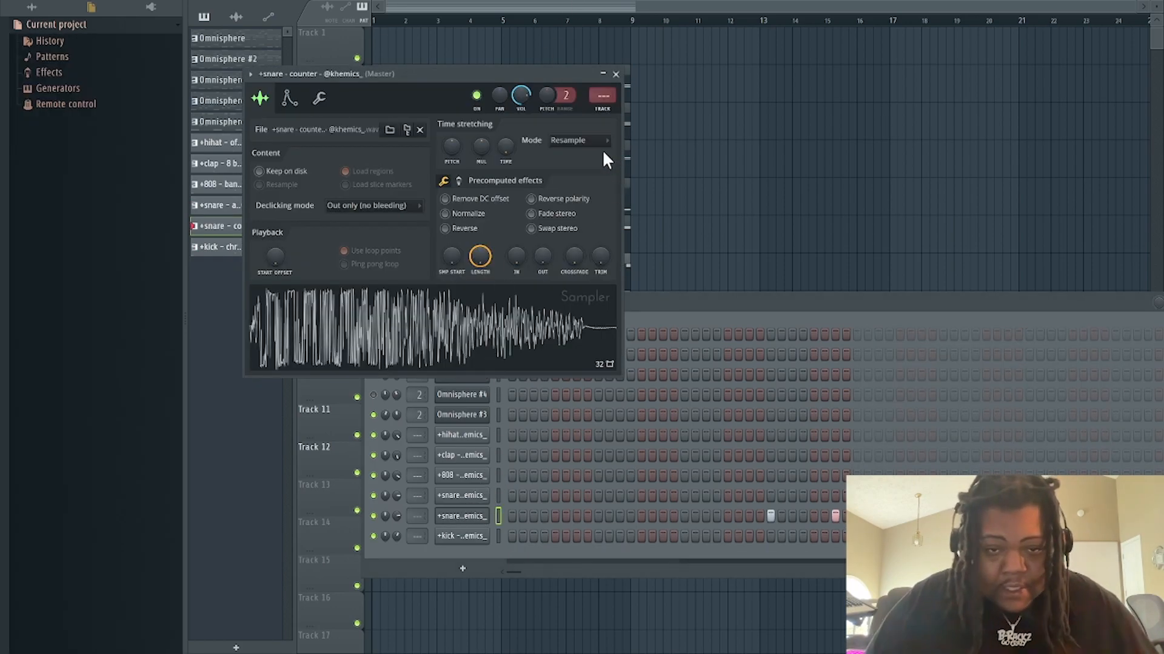
- Close the counter snare's sampler settings, switch to the chromatic kick pattern and hide the channel rack
left_click(615, 73)
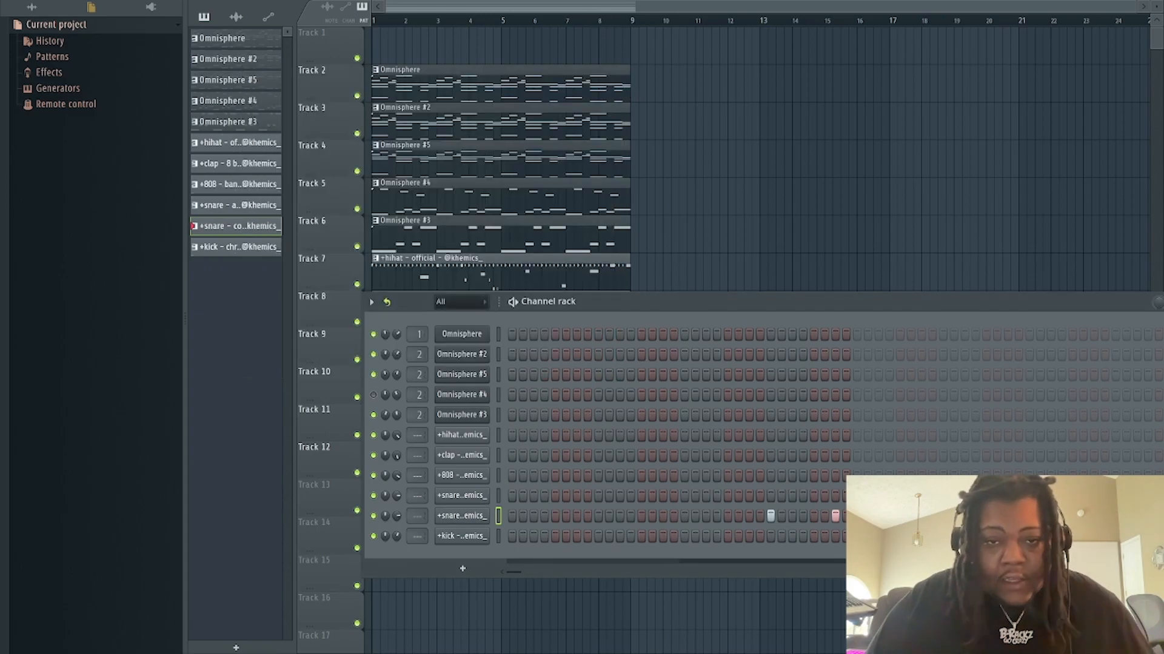
key("KP_Add")
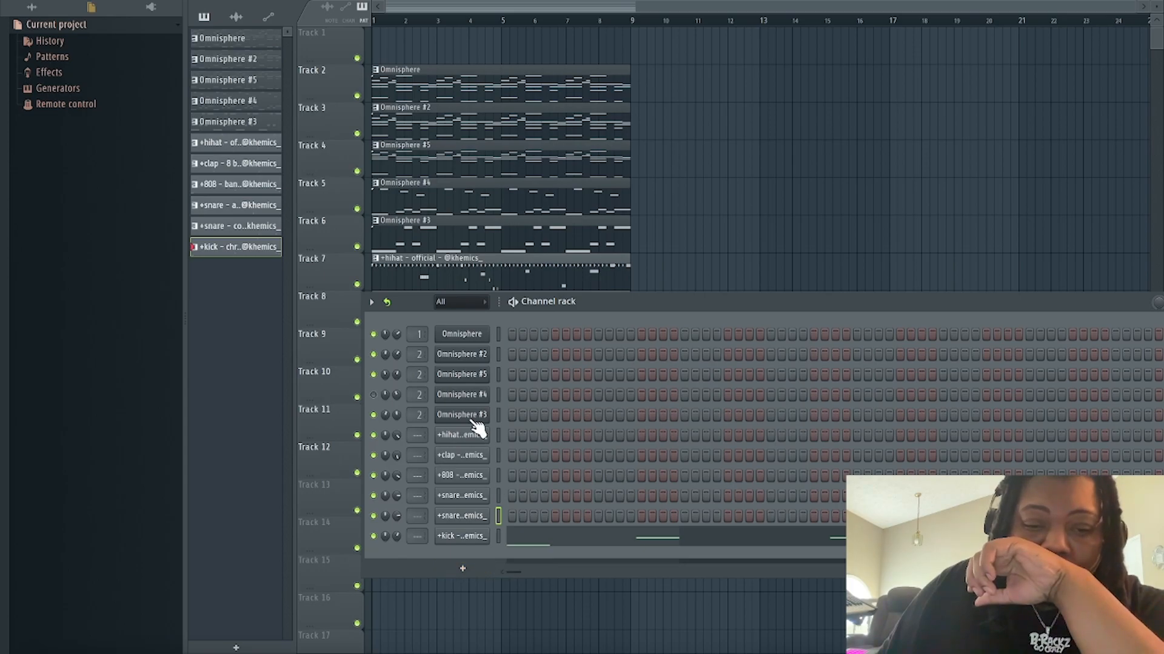
key("F6")
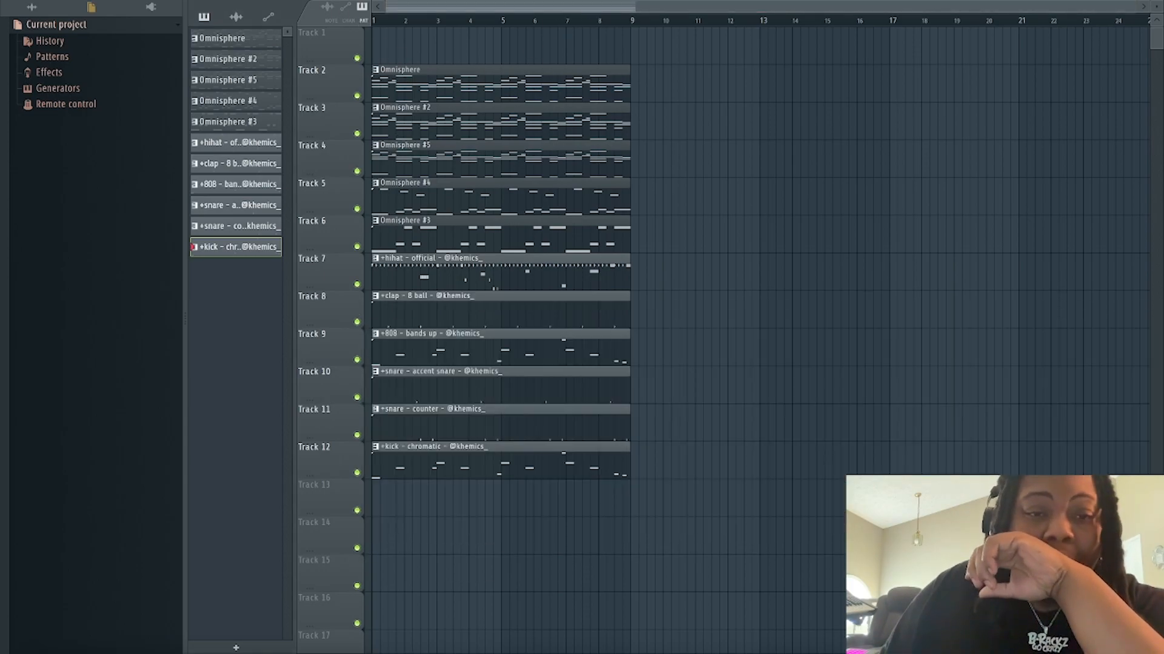
- Play the arrangement from bar 1, shrink the playlist track height, and stop playback
key("space")
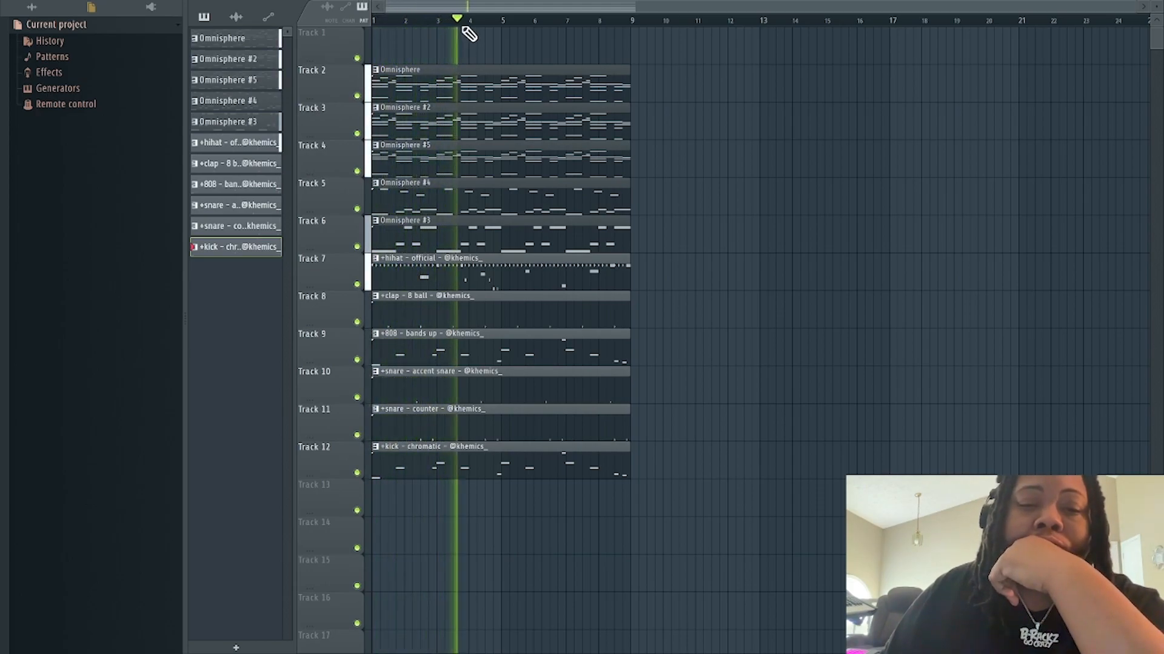
scroll(467, 33, "down", 1)
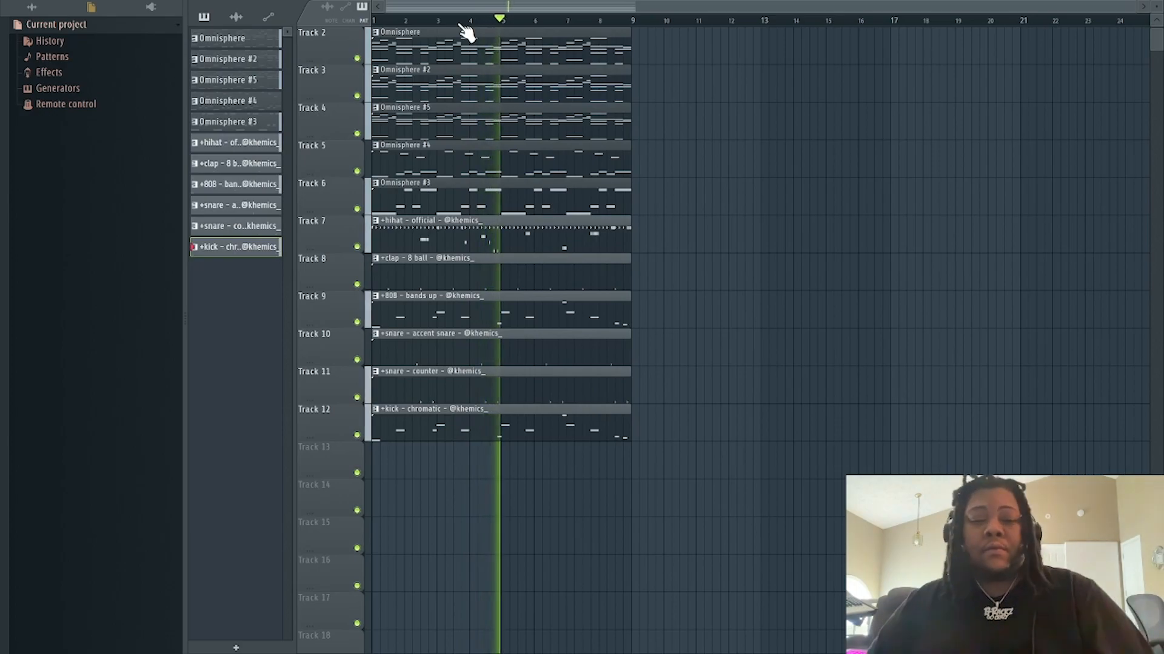
scroll(488, 28, "up", 1)
scroll(492, 30, "down", 1)
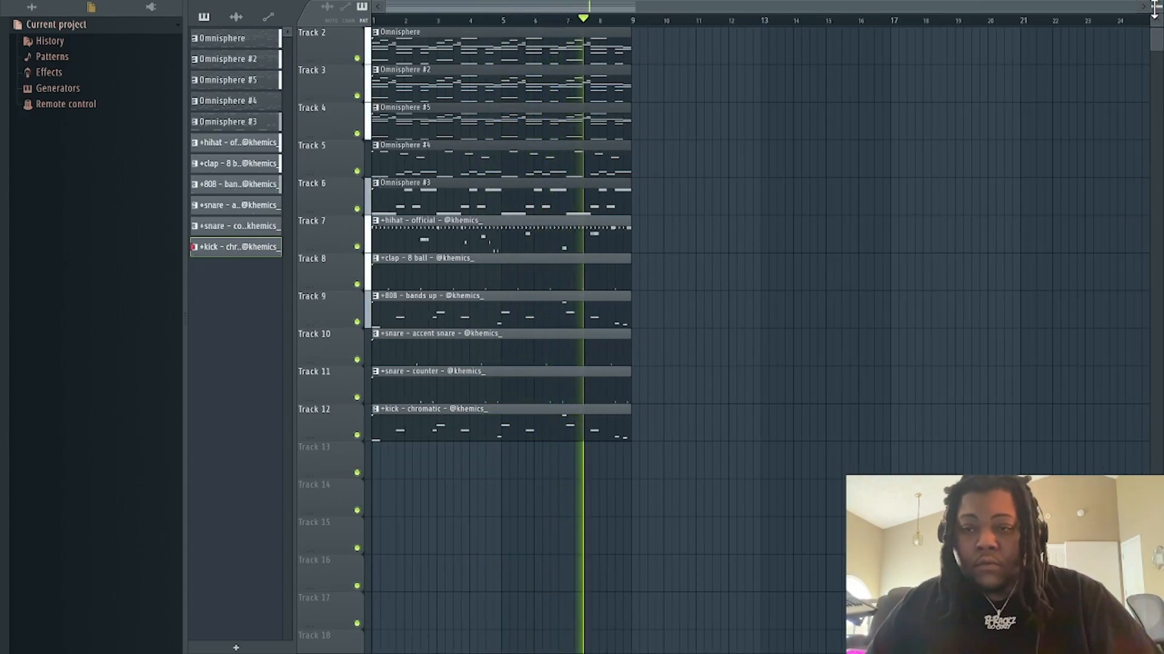
left_click_drag(1156, 7, 1156, 1)
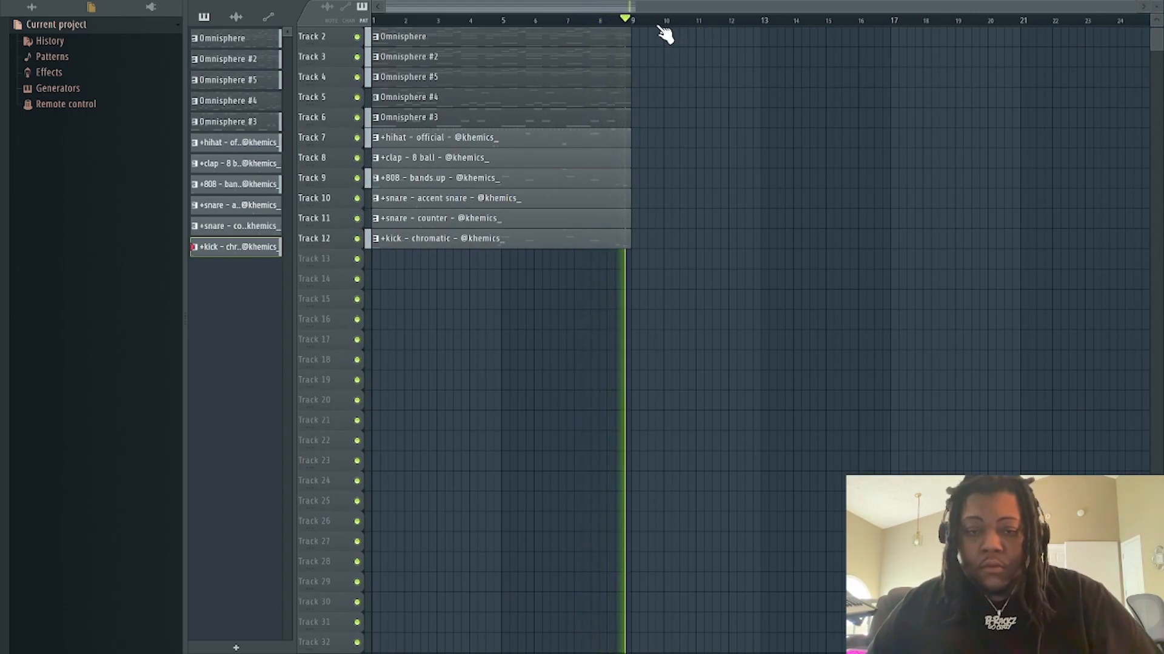
key("space")
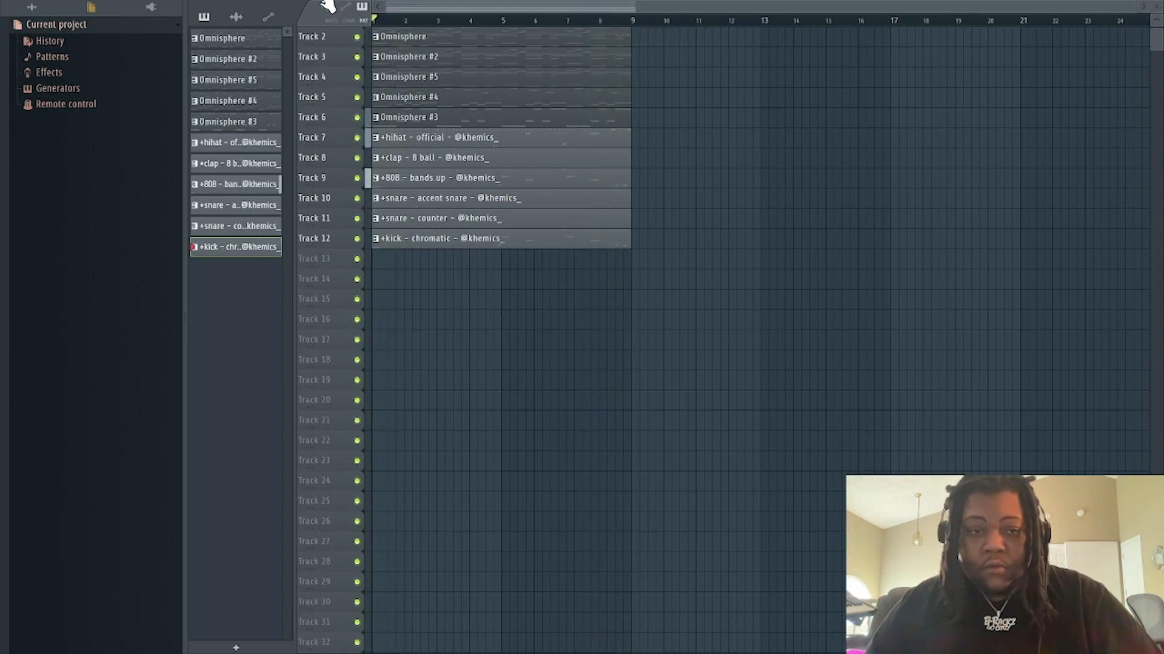
- Narrow the browser to give the playlist more room
left_click(201, 2)
left_click(202, 2)
left_click(240, 17)
left_click(212, 18)
left_click_drag(177, 36, 150, 40)
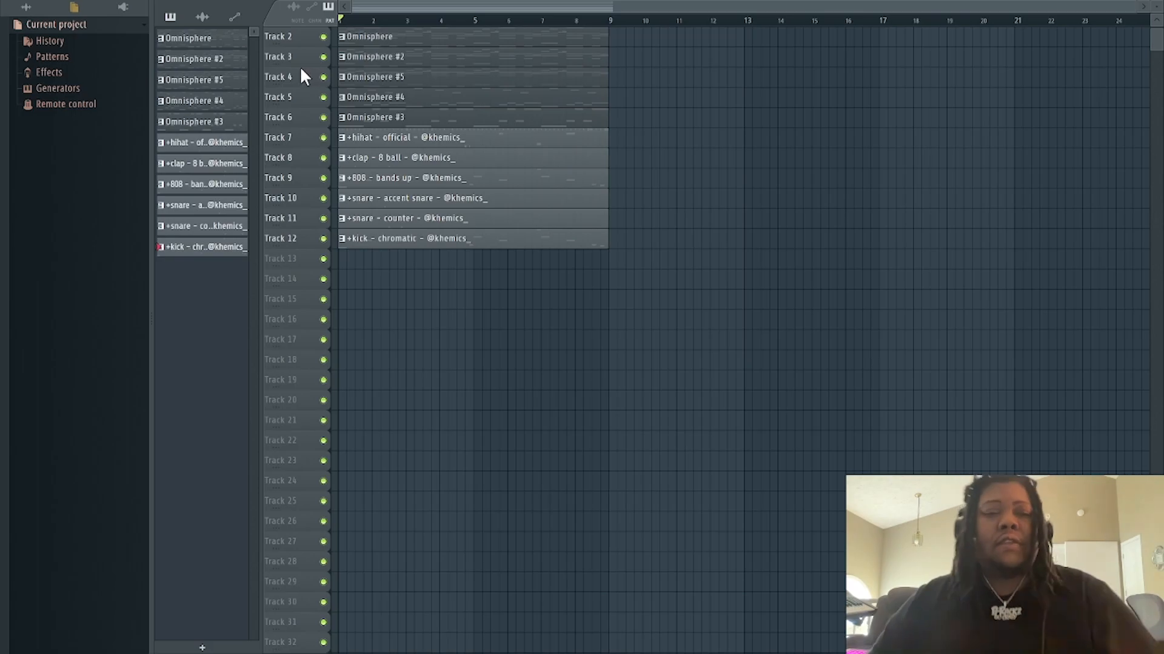
- Show the first Omnisphere pattern's options, including Split by channel, and open and close its name editor without renaming it
right_click(206, 44)
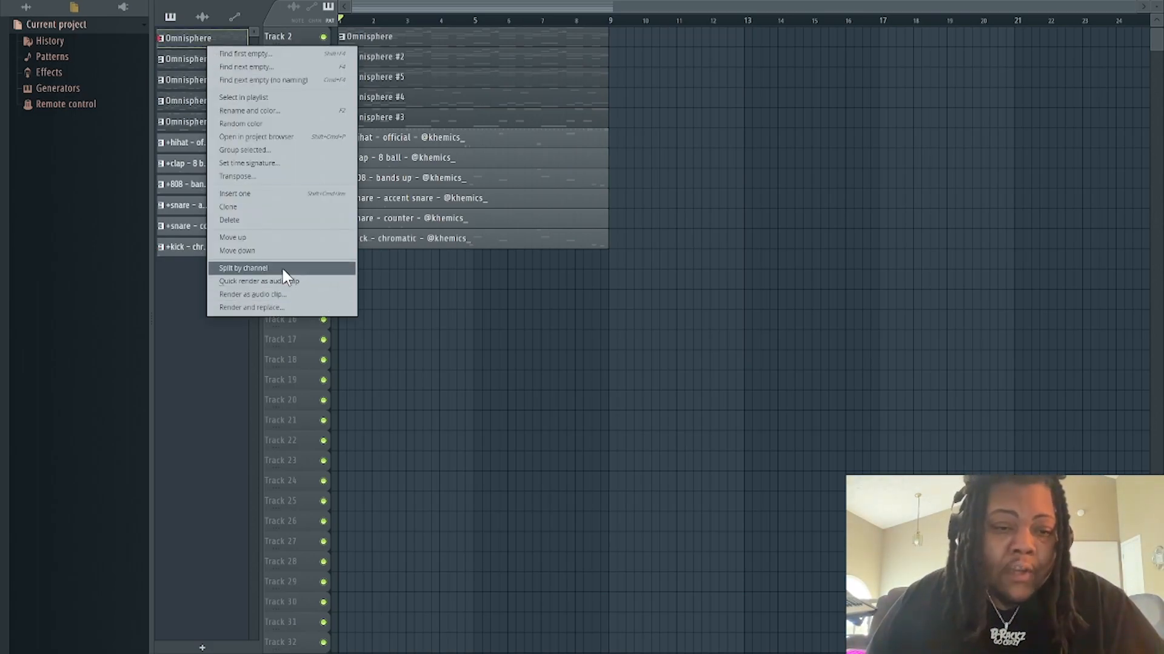
left_click(195, 36)
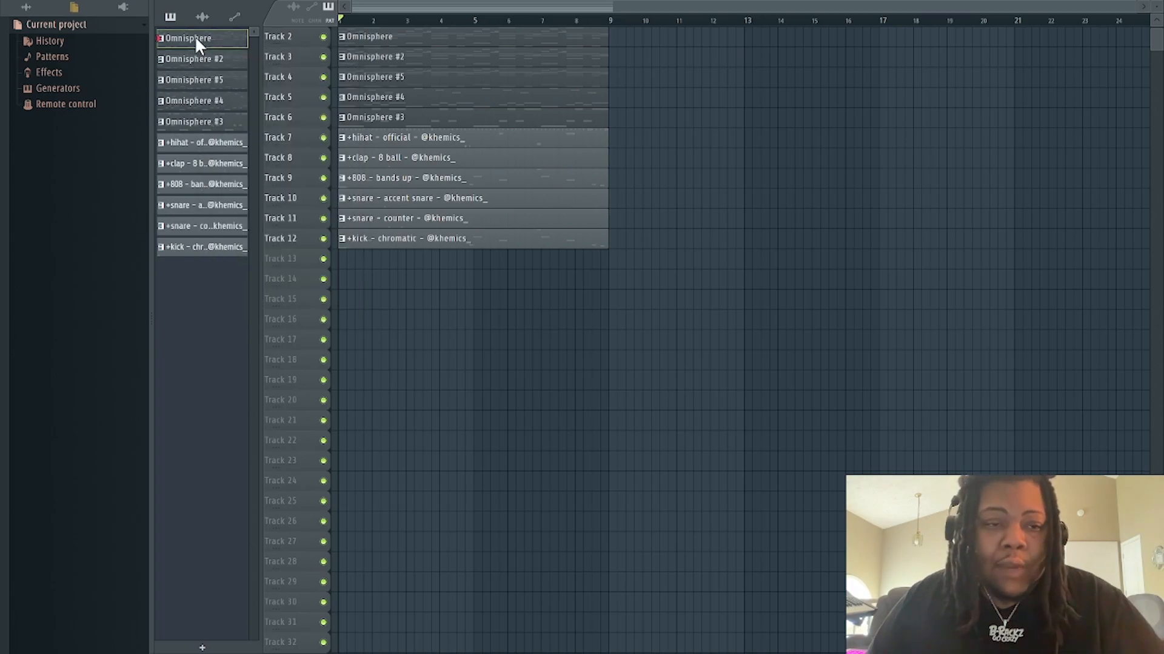
right_click(198, 37)
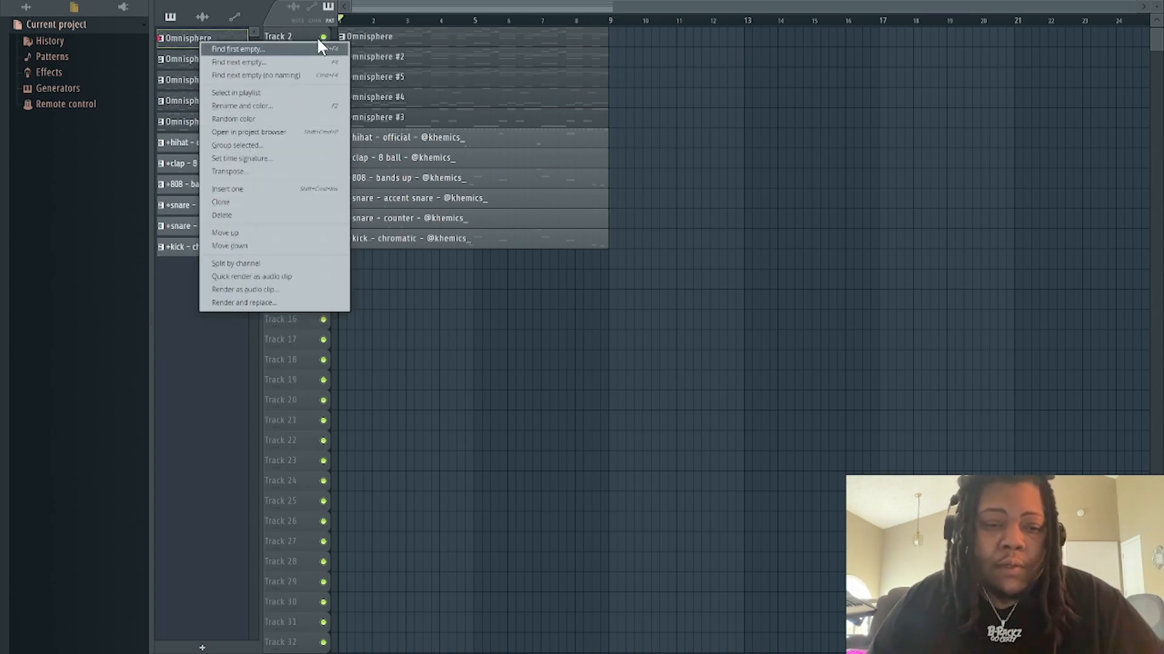
left_click(159, 304)
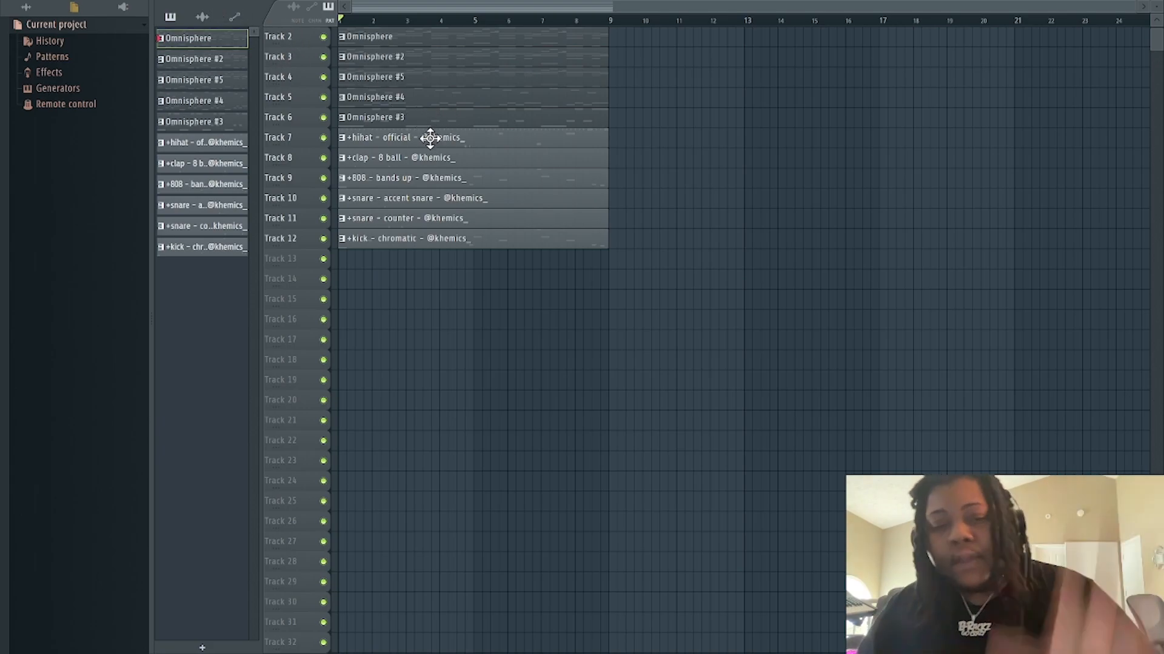
left_click(229, 62)
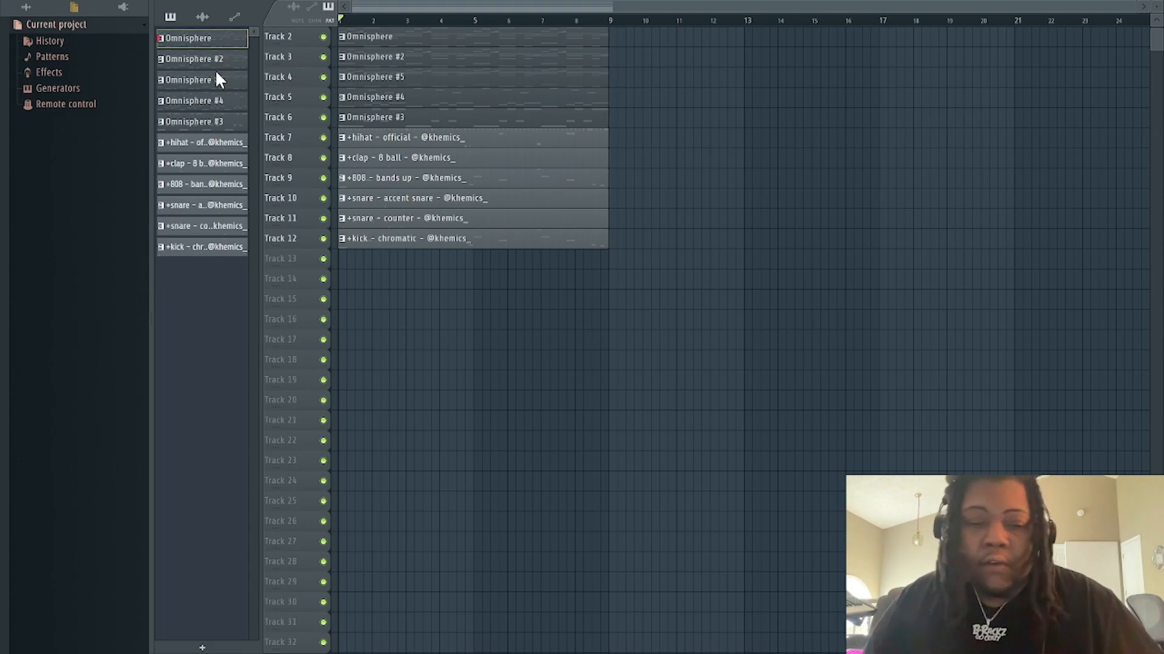
double_click(213, 38)
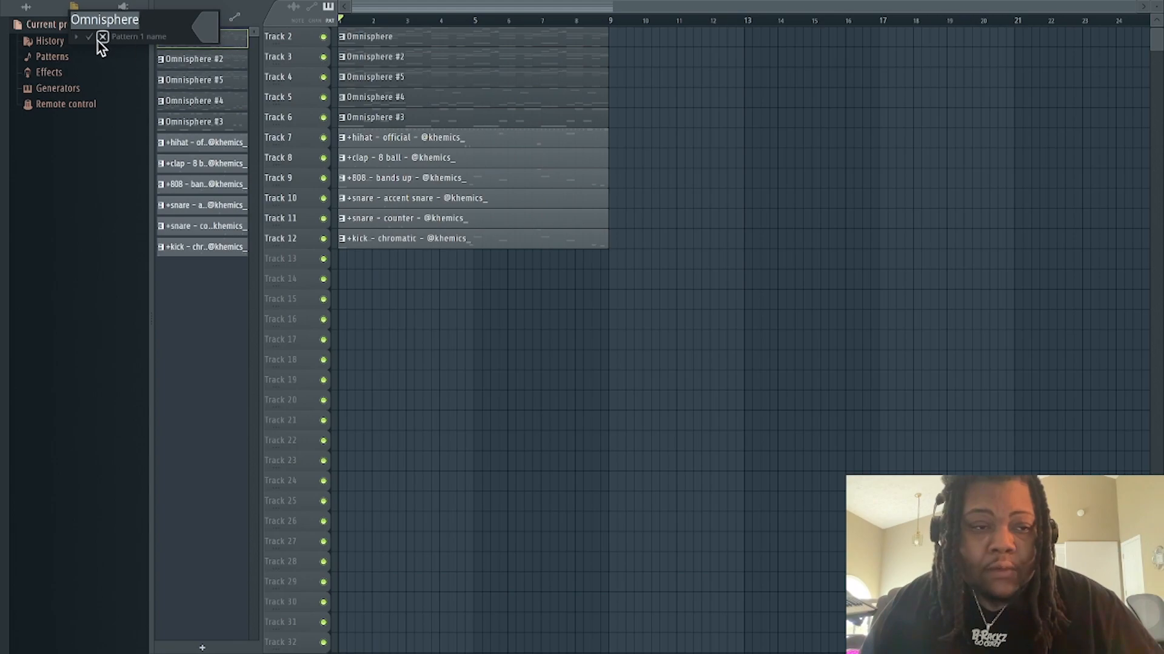
key("Return")
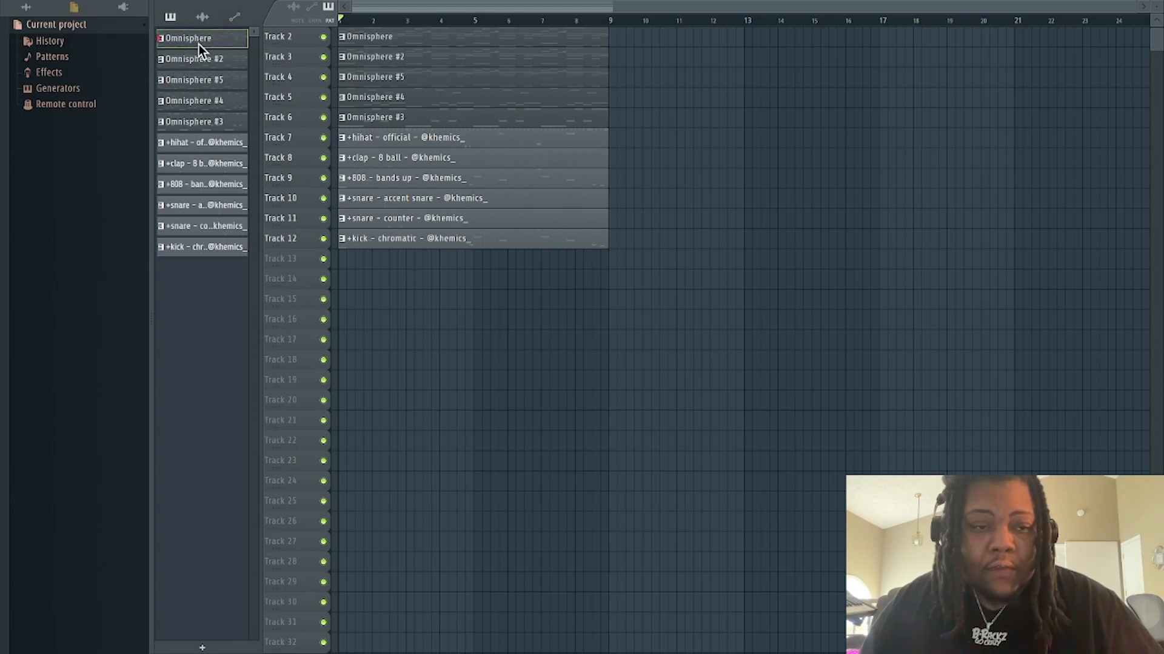
- Select all patterns from Omnisphere to the chromatic kick, try moving them within the pattern list, and undo the reorder
left_click(206, 251, "shift")
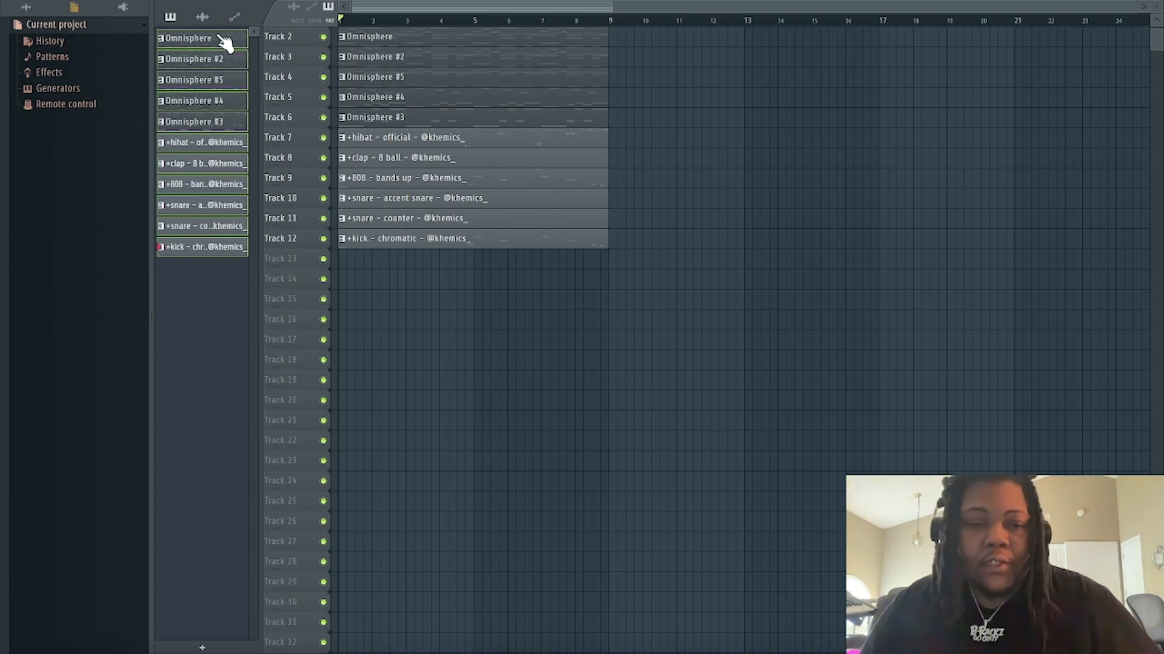
left_click_drag(212, 125, 217, 101)
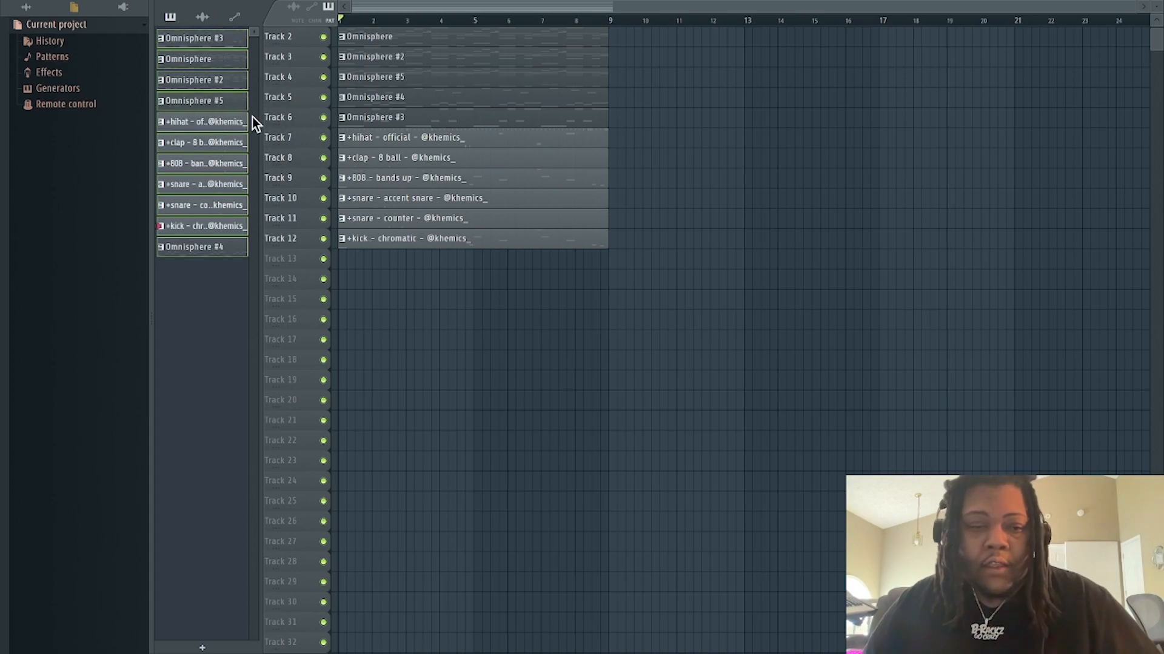
key("ctrl+z")
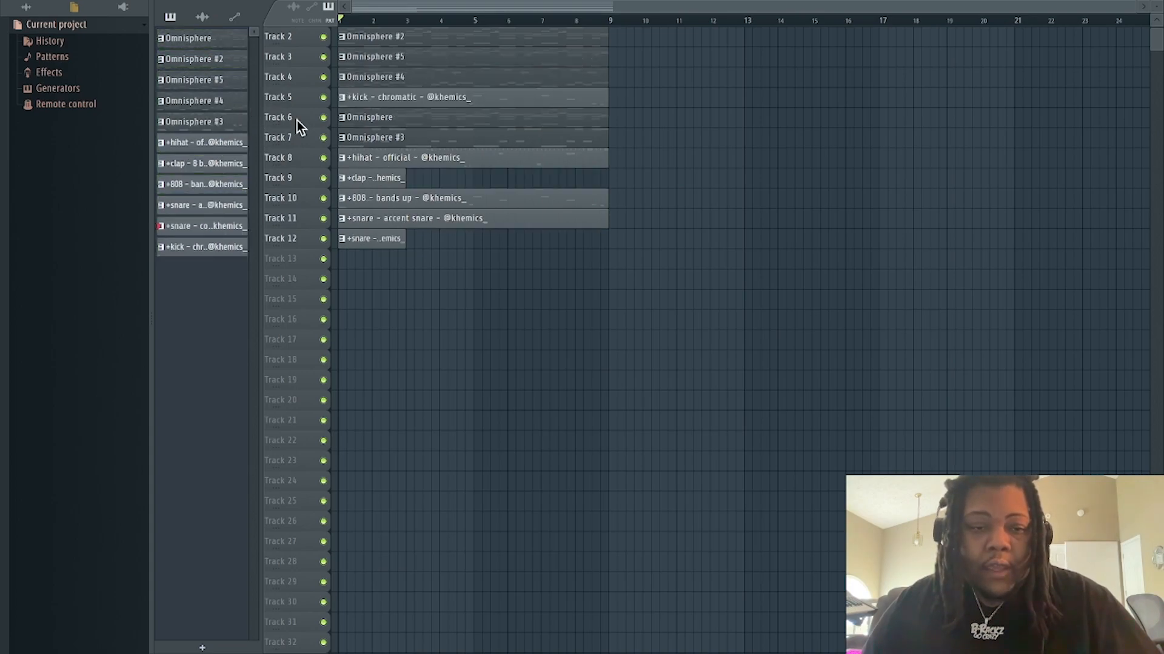
- Extend the clap and counter snare clips to bar 9 and duplicate all clips six times in a row, up to bar 57
left_click_drag(405, 177, 586, 194)
left_click_drag(402, 242, 610, 265)
left_click_drag(390, 349, 406, 12)
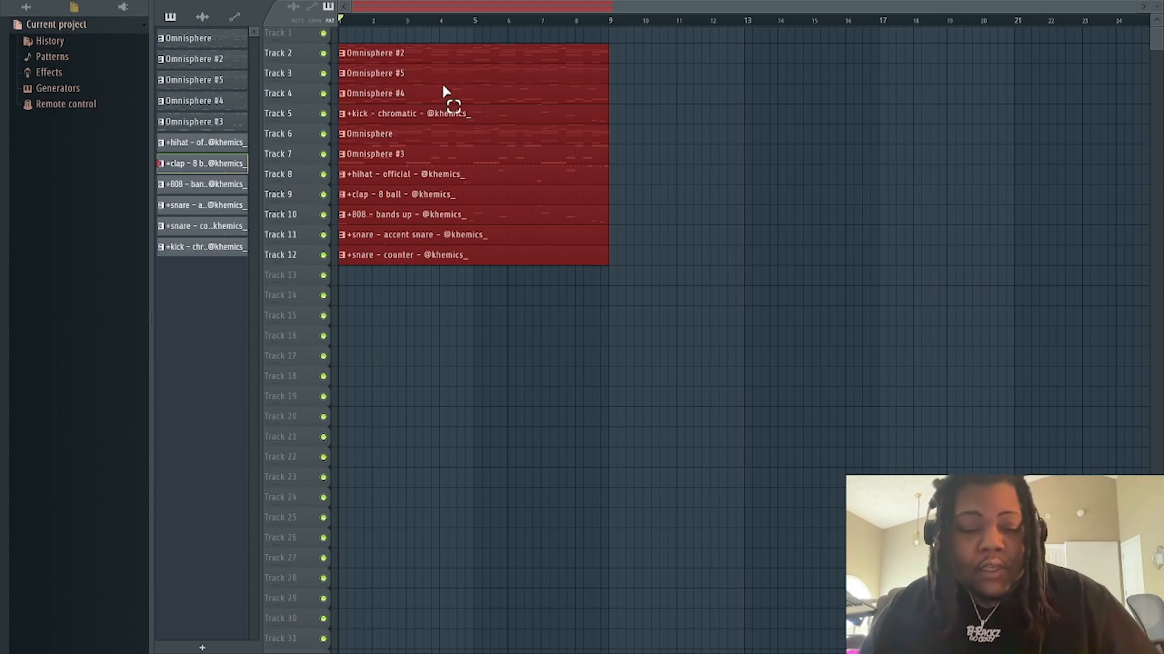
key("ctrl+b")
key("ctrl+b")
key("ctrl+b")
key("ctrl+b")
key("ctrl+b")
key("ctrl+b")
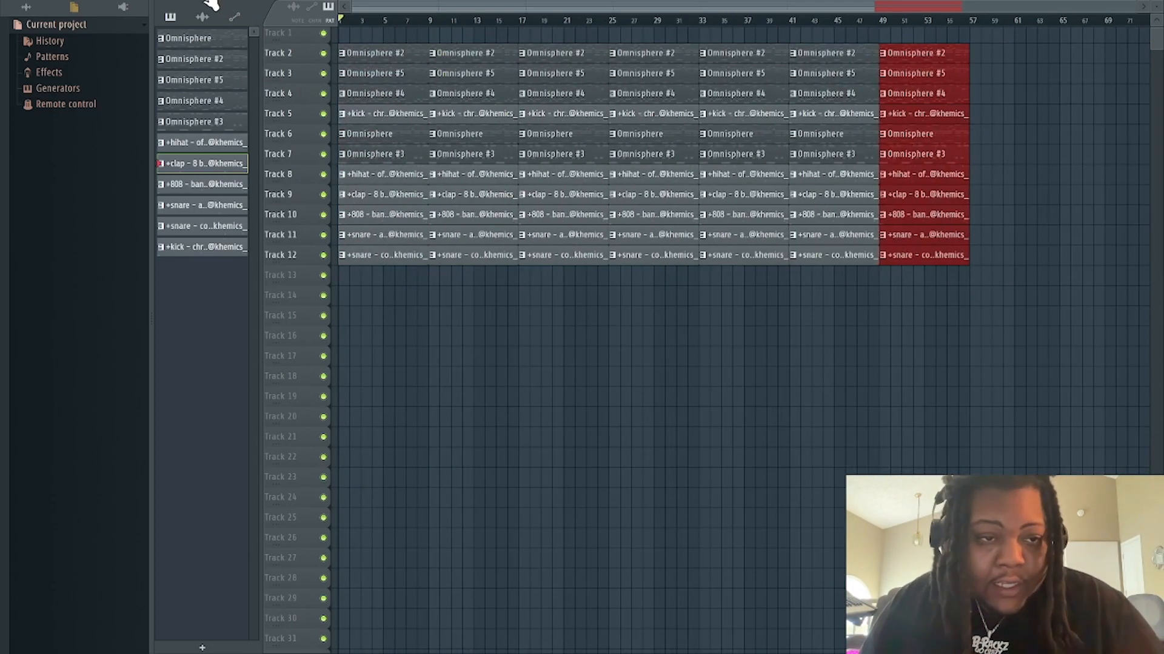
- Check the kick clip's notes and move all kick clips from track 5 to the empty track 13
double_click(374, 126)
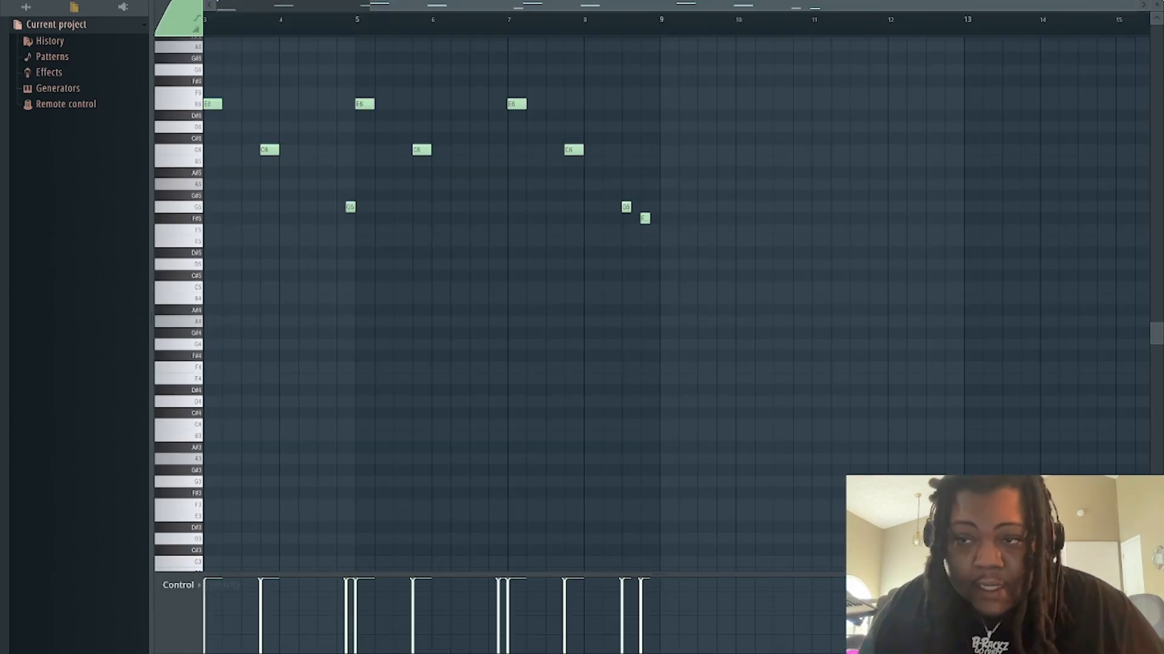
left_click(1156, 1)
left_click_drag(393, 116, 377, 276)
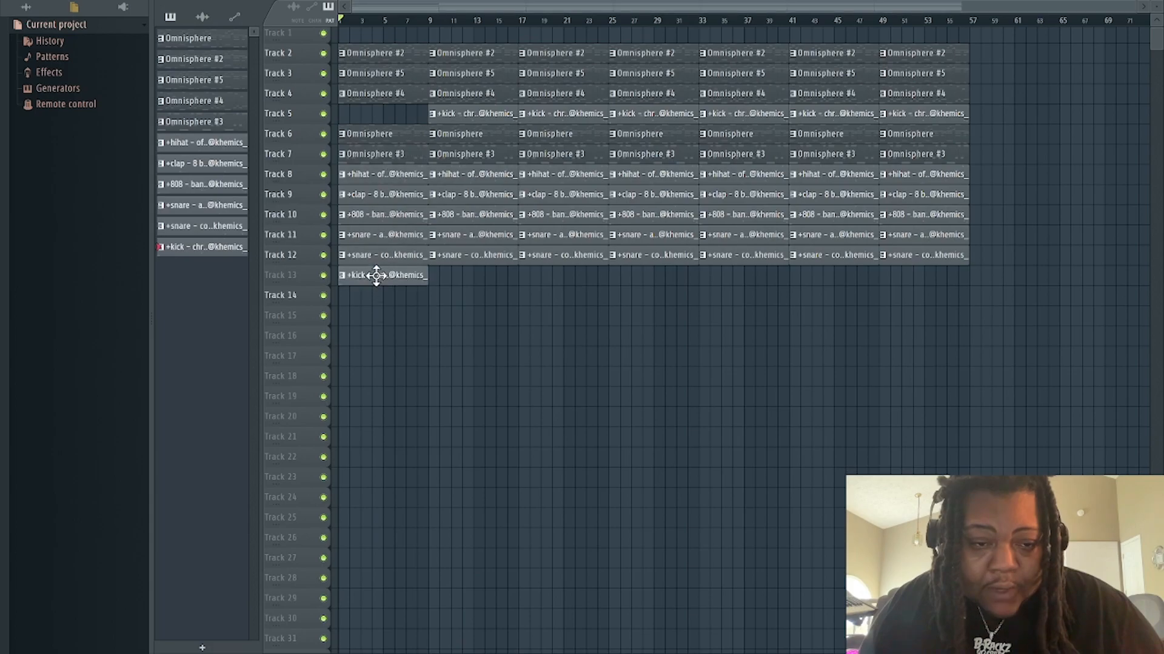
left_click_drag(475, 111, 478, 275)
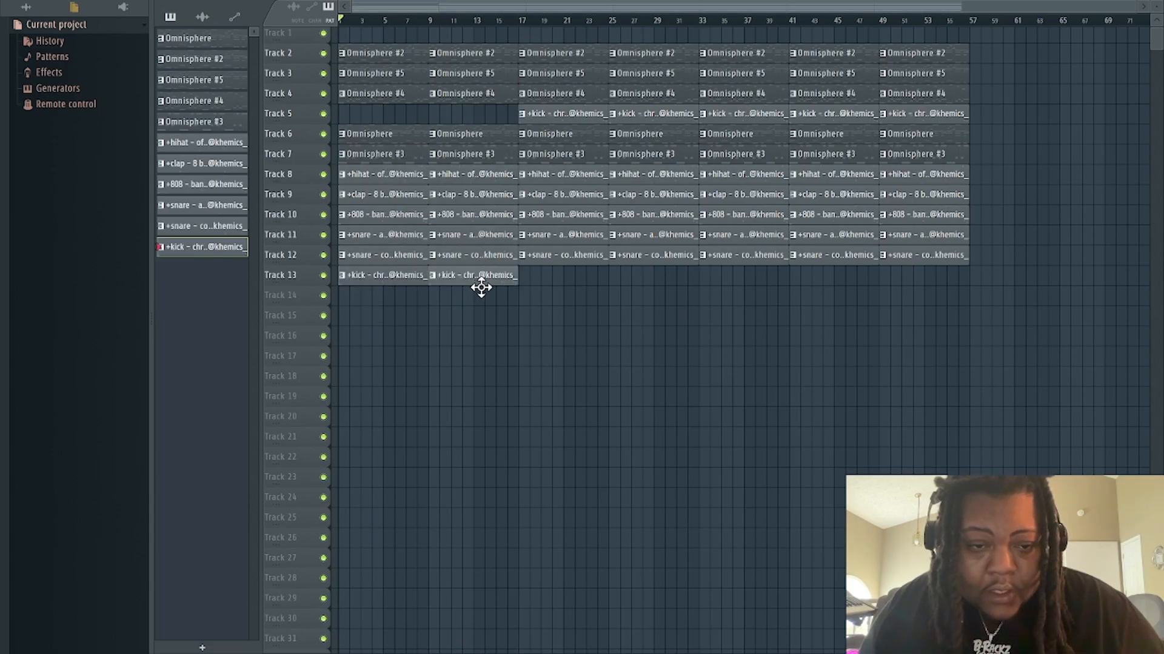
left_click(293, 5)
left_click_drag(416, 104, 968, 113)
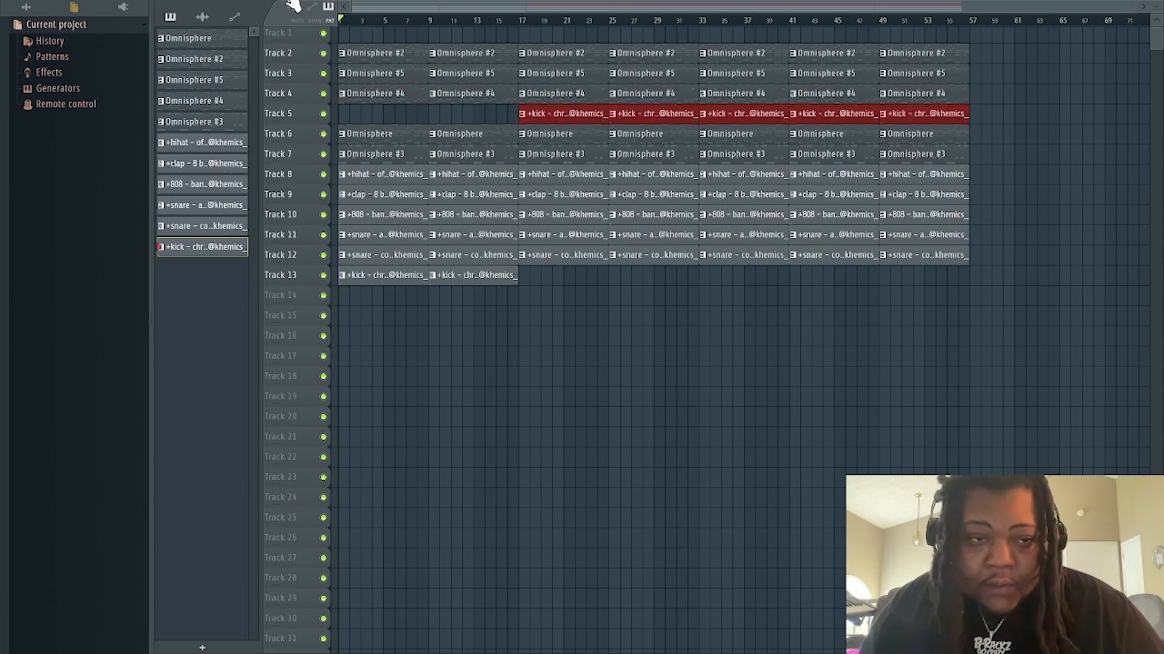
left_click_drag(558, 117, 553, 290)
left_click(381, 370)
right_click(427, 382)
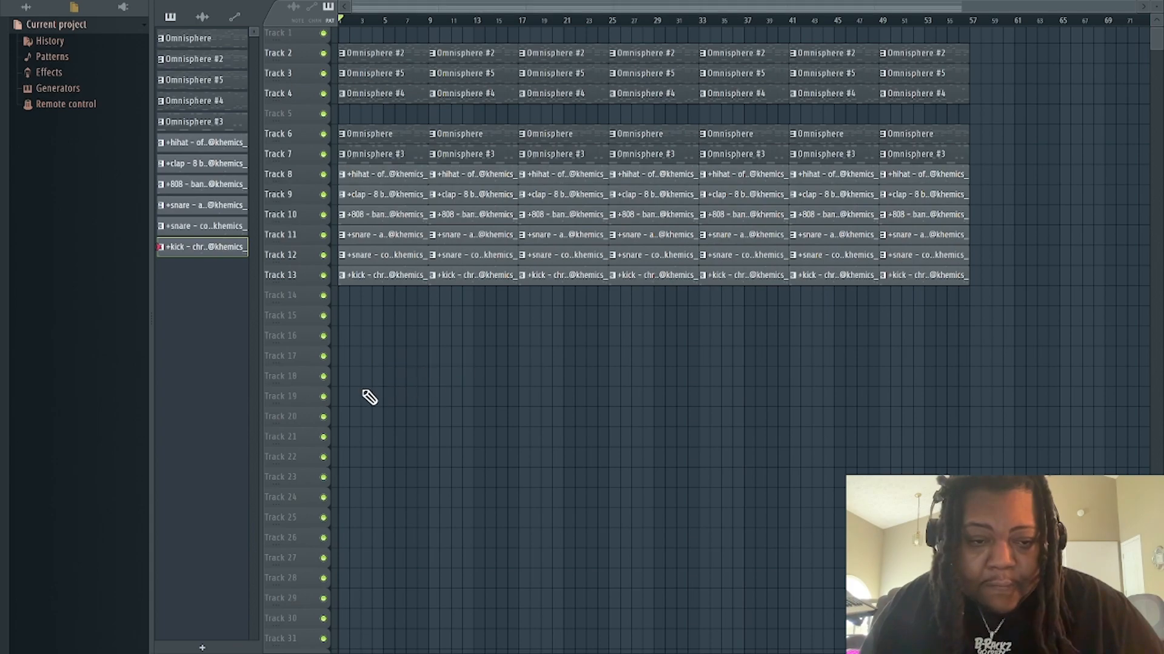
- Trim the first set of drum clips on tracks 8 to 13 so they start at bar 8
left_click_drag(351, 298, 388, 169)
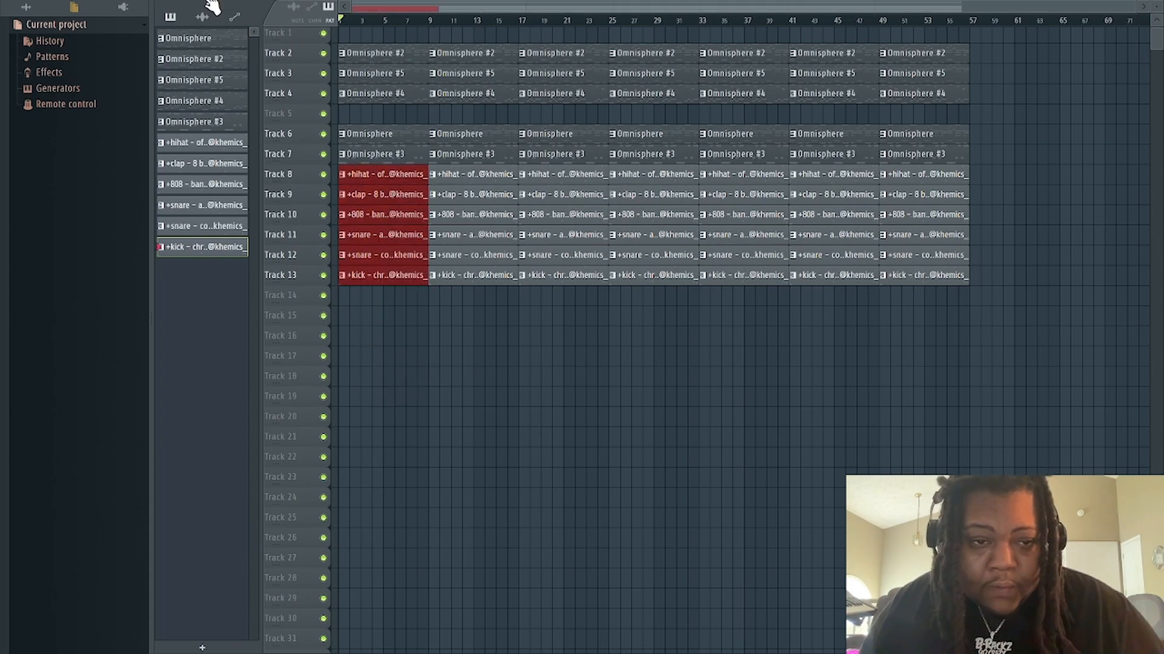
left_click_drag(341, 177, 408, 191)
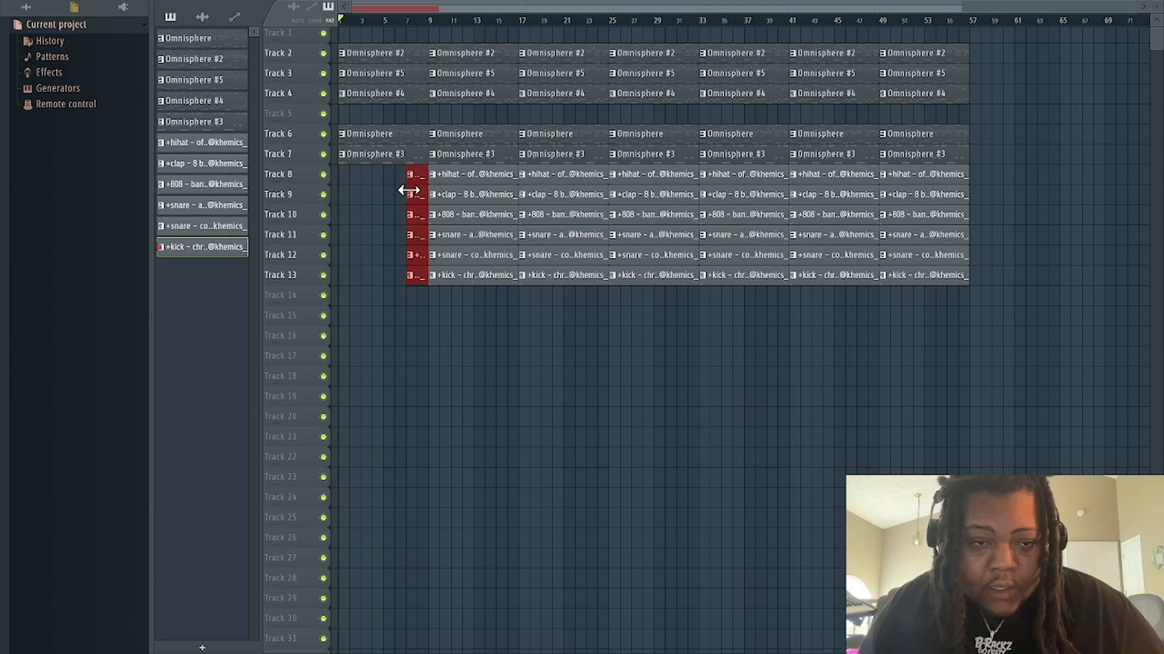
scroll(410, 31, "up", 5)
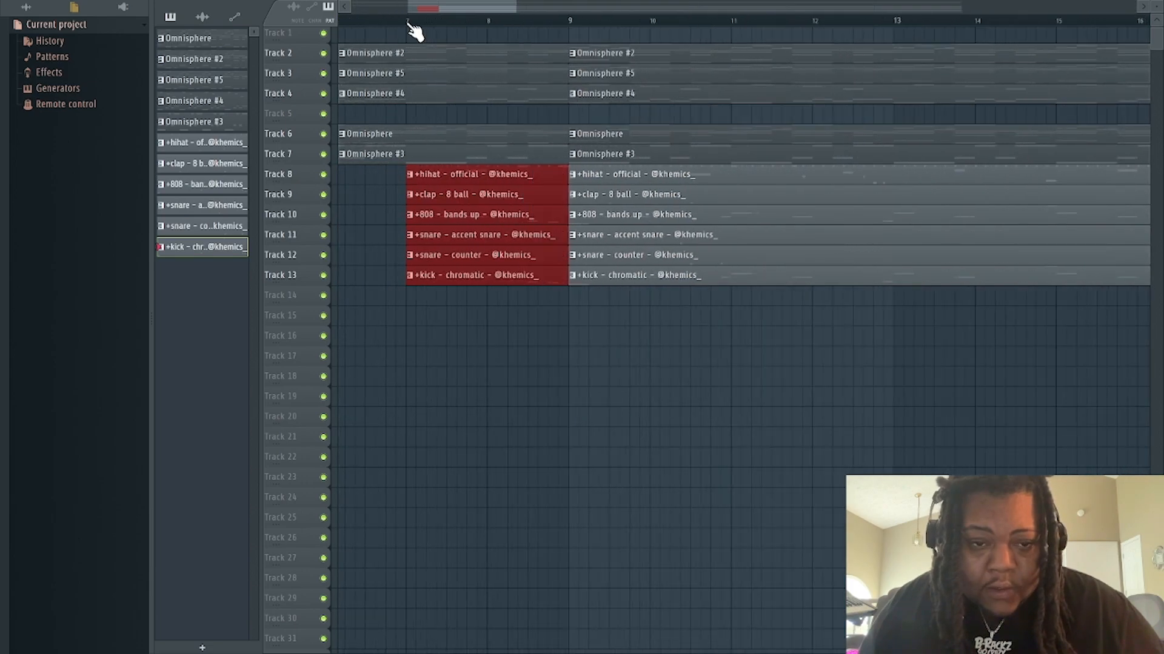
left_click_drag(406, 179, 496, 183)
scroll(514, 23, "down", 5)
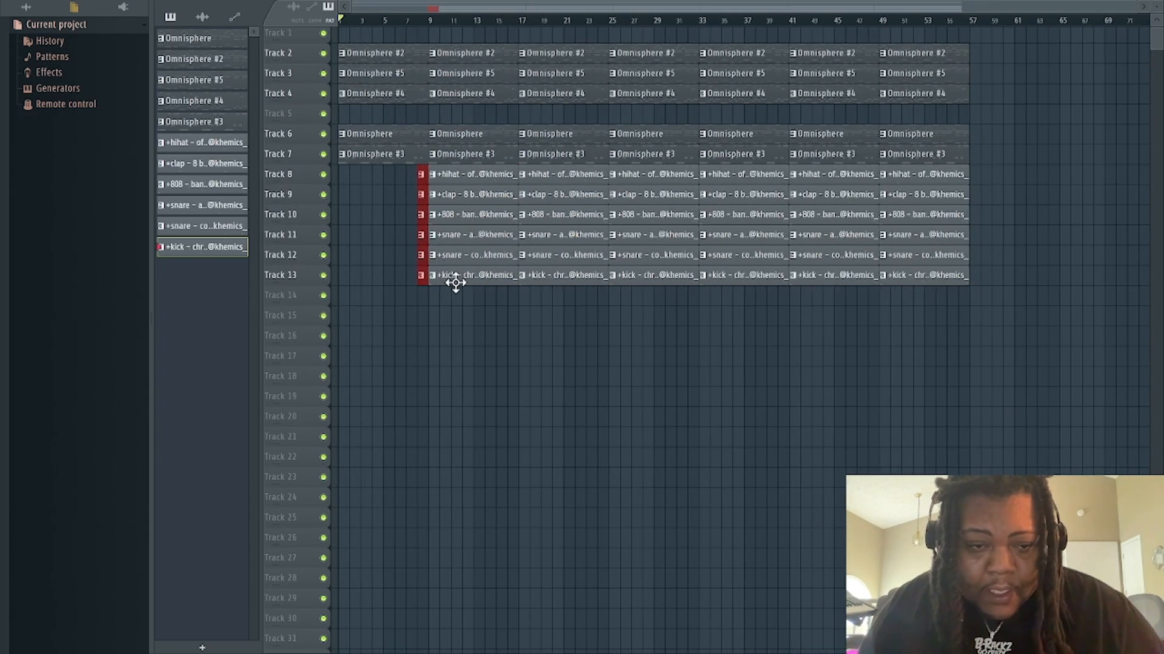
- Delete the counter snare clip starting at bar 9 on track 12
right_click(466, 259)
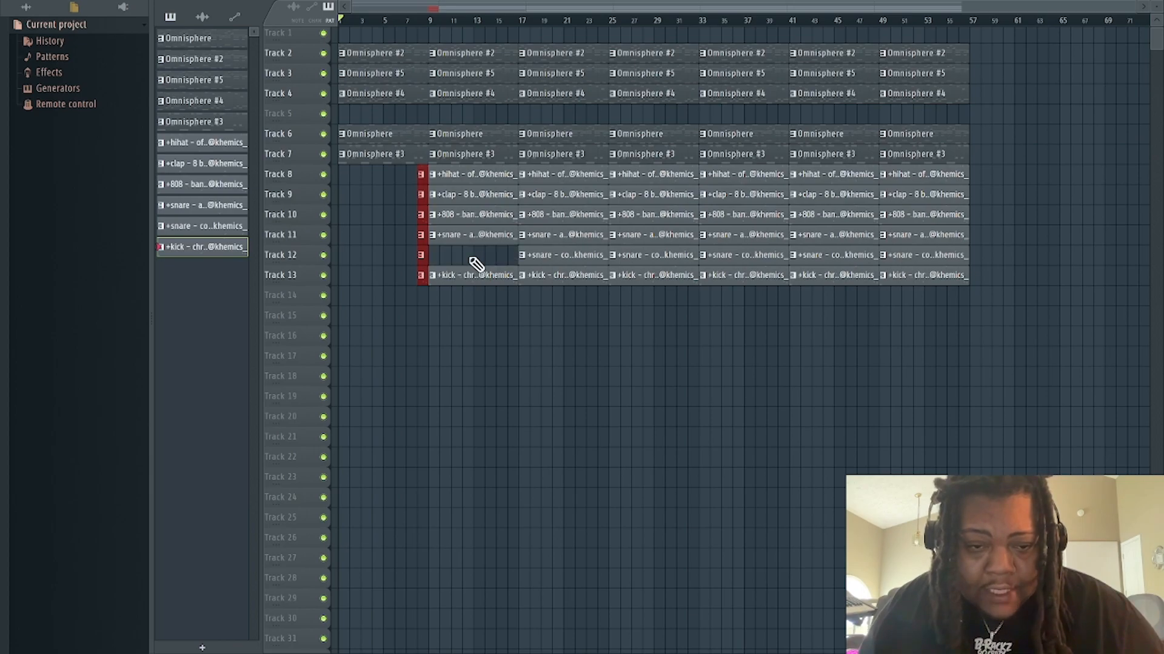
left_click(465, 256)
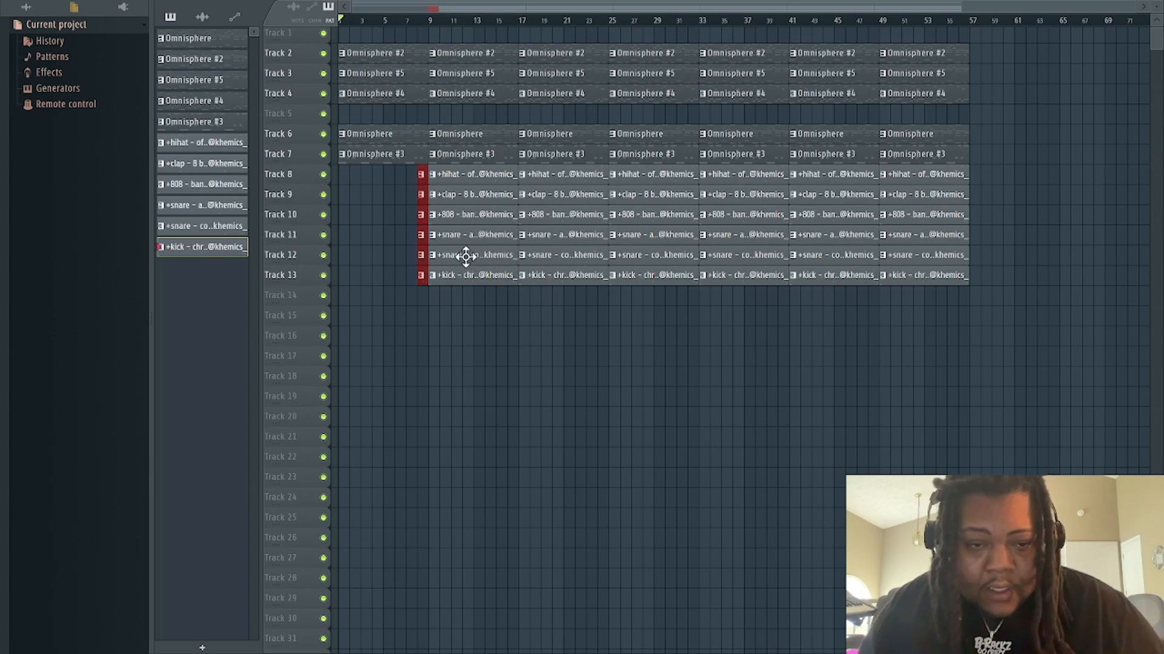
right_click(467, 261)
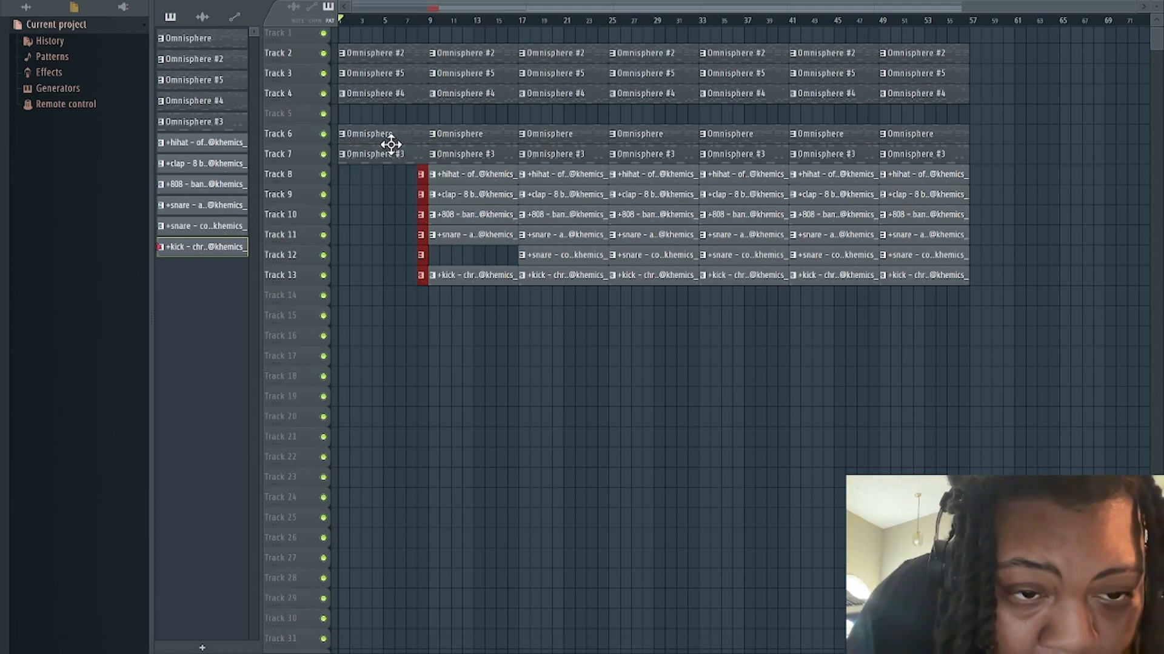
- Open the notes of the first Omnisphere clip on track 6 and return to the playlist
double_click(361, 134)
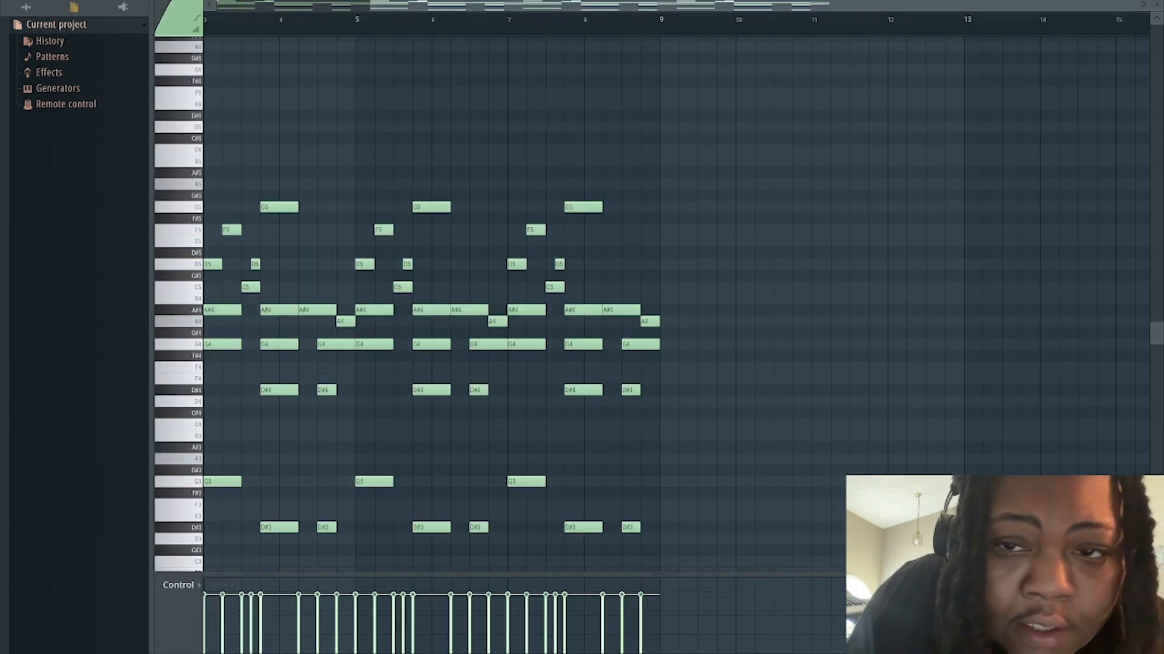
key("F6")
key("F5")
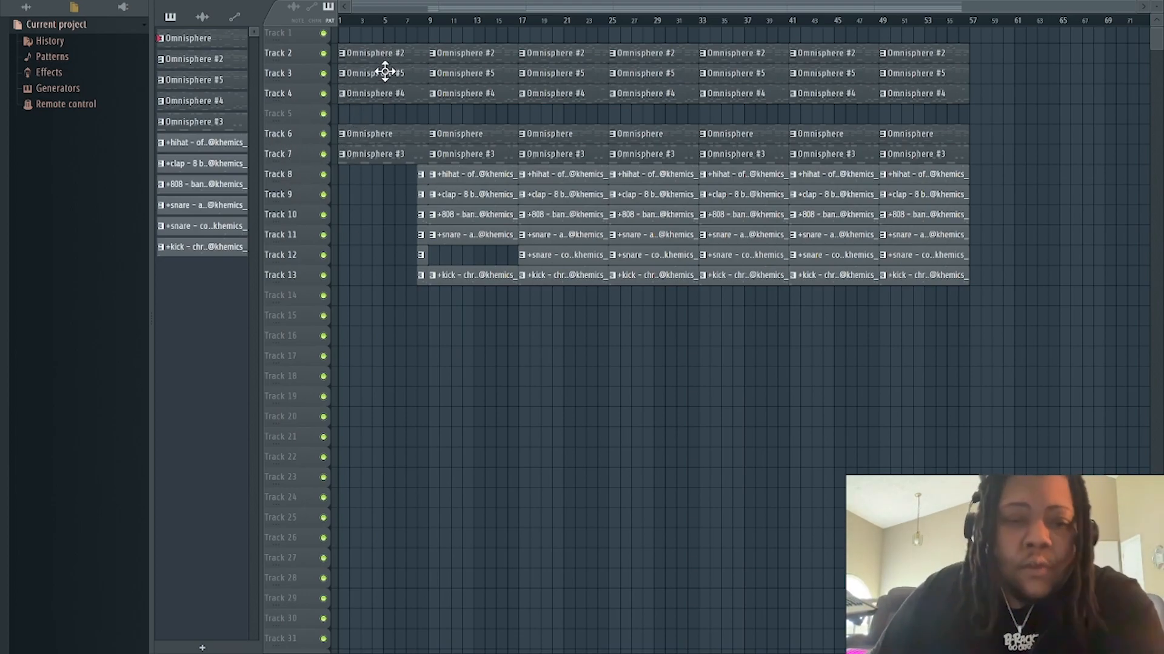
- Delete the bar 1 clips of Omnisphere #5, #4, Omnisphere and Omnisphere #3 on tracks 3, 4, 6 and 7
right_click(388, 94)
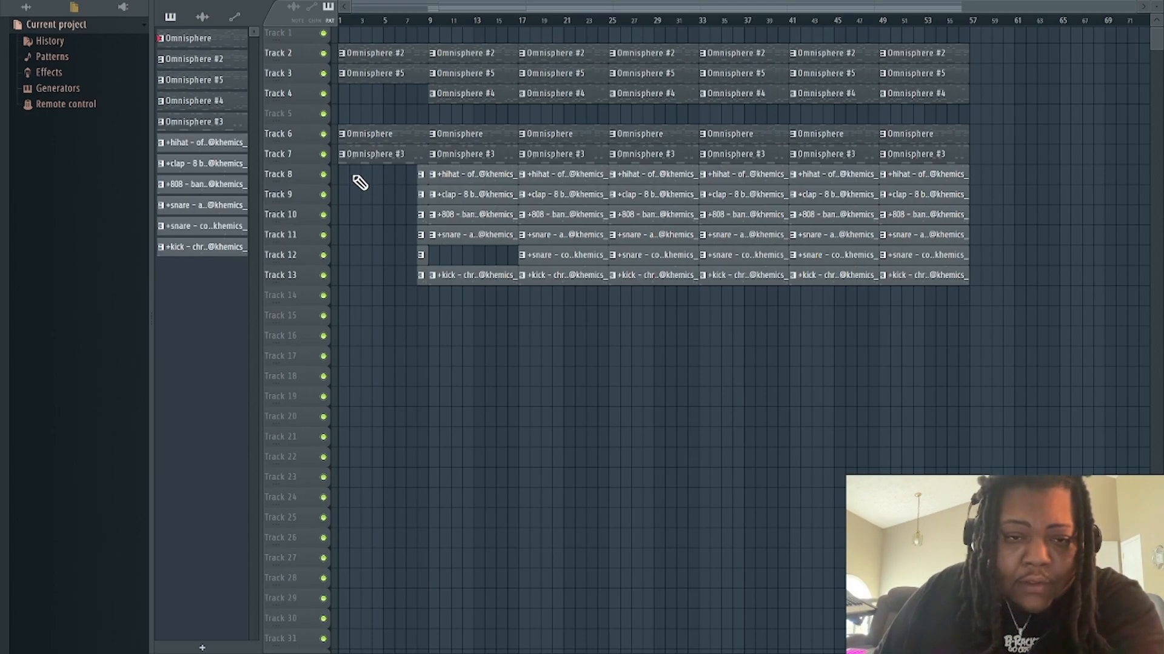
right_click(376, 155)
right_click(376, 130)
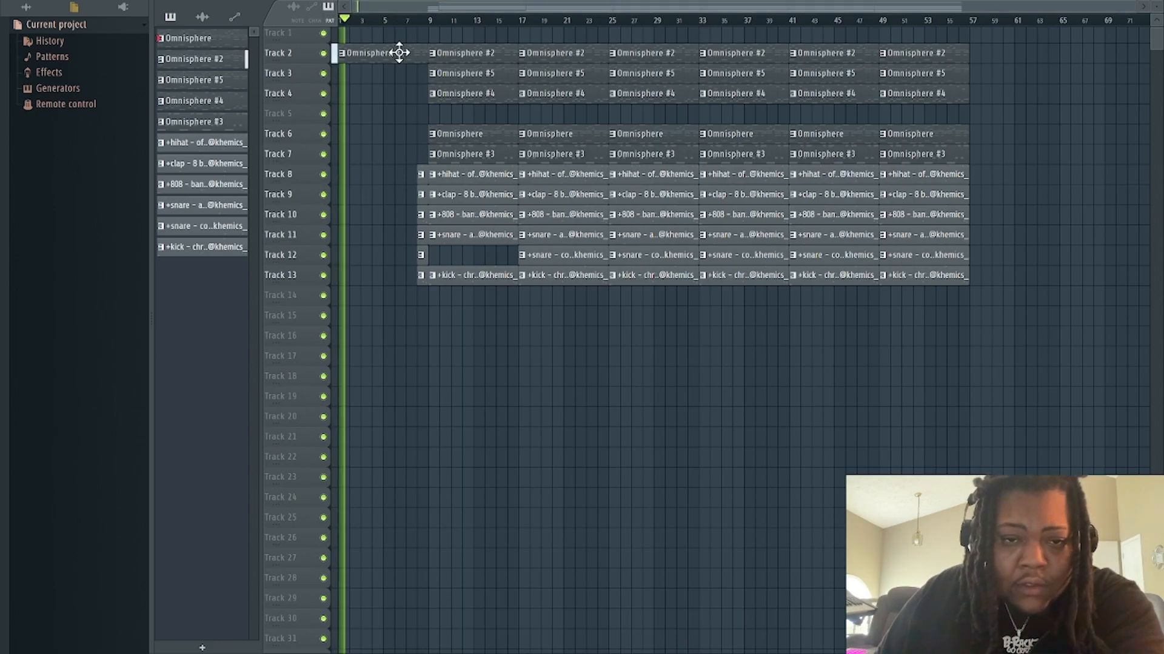
- Place an Omnisphere clip on empty track 5 that spans bar 5 to bar 9
scroll(428, 95, "up", 1)
left_click(453, 135)
left_click_drag(359, 124, 384, 116)
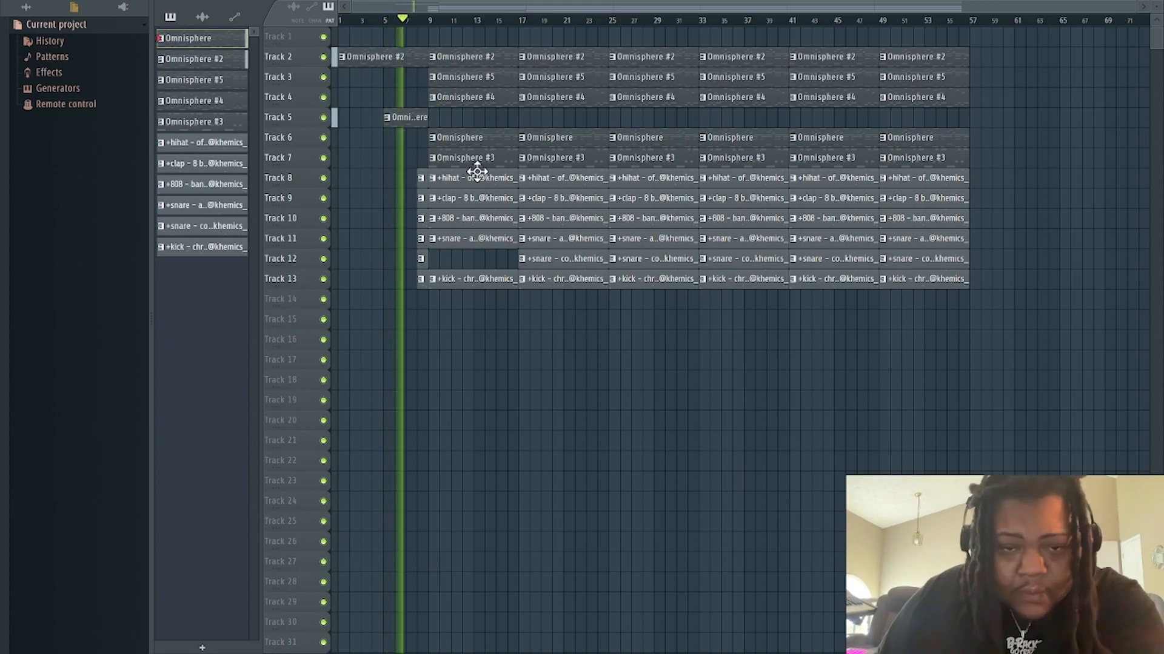
- Delete the Omnisphere #2, #4 and #5 clips starting at bar 9 on tracks 2 to 4
right_click(483, 58)
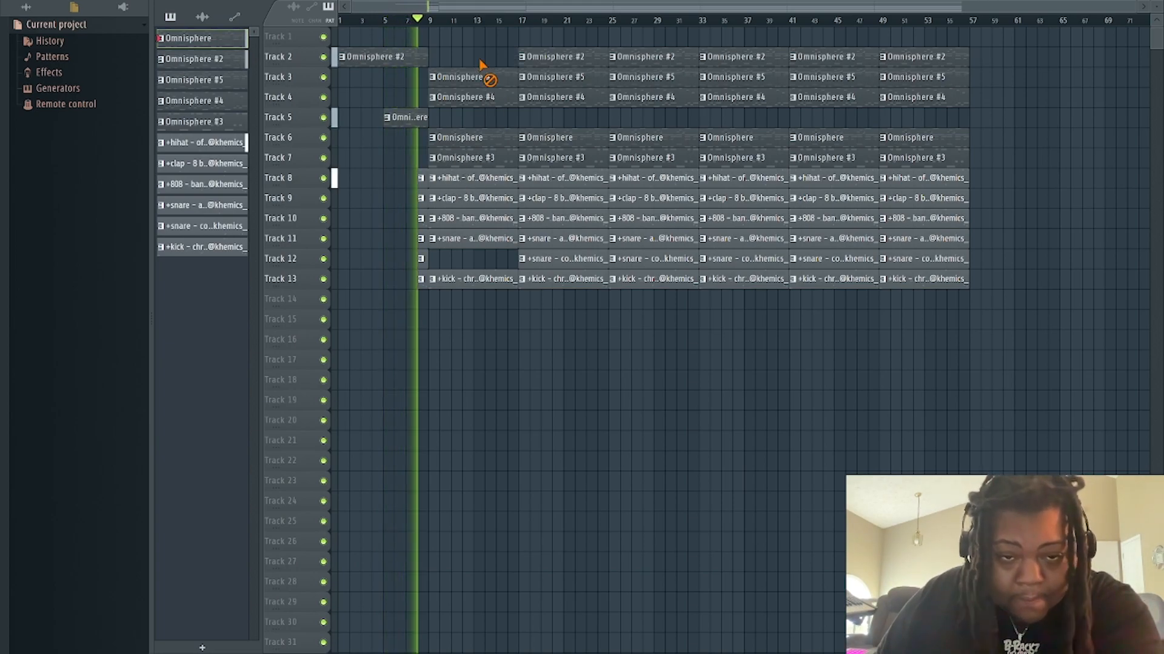
right_click(483, 97)
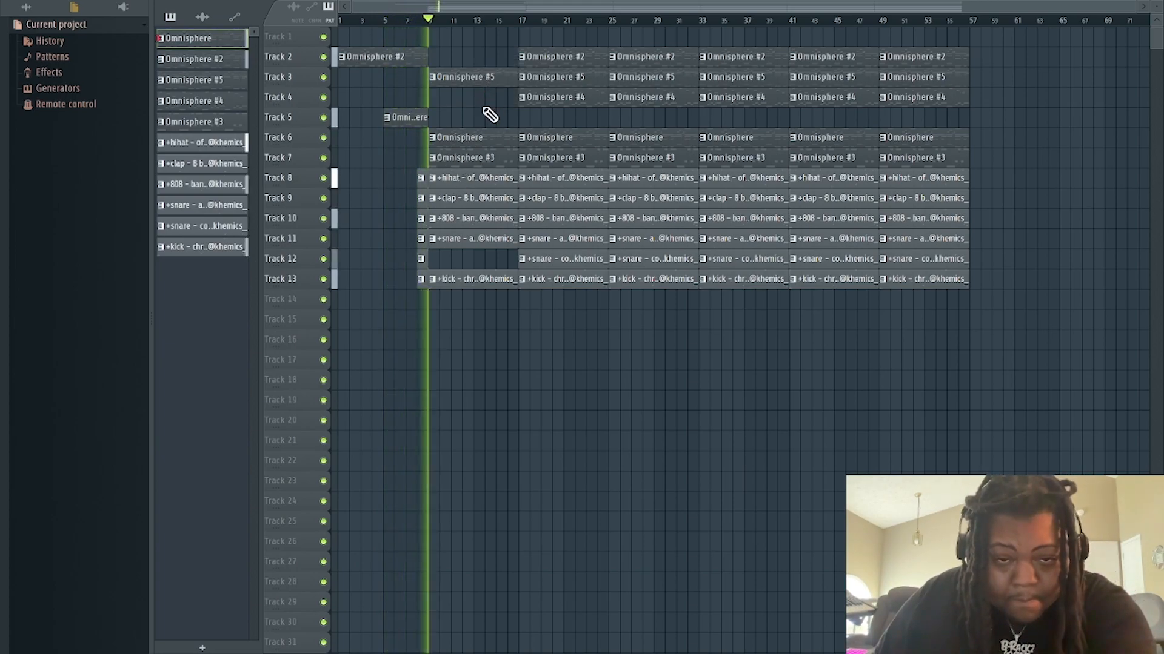
right_click(478, 79)
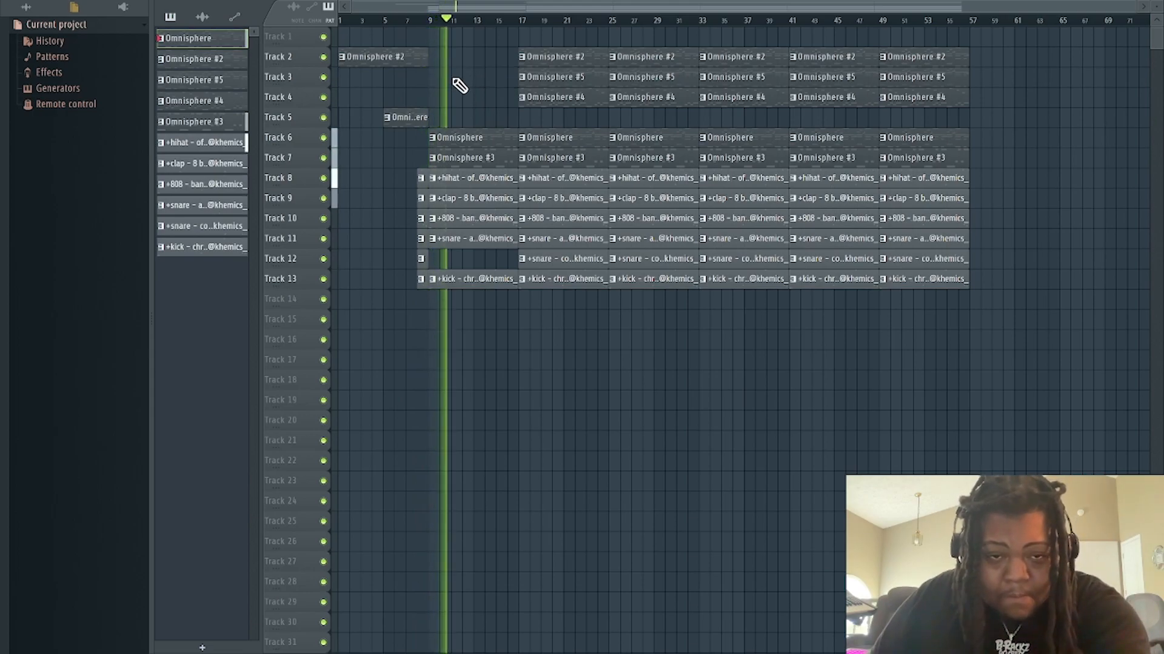
- Add an Omnisphere clip at bar 9 on track 5 and clear the bar 9 clips from tracks 6 and 7
left_click(384, 21)
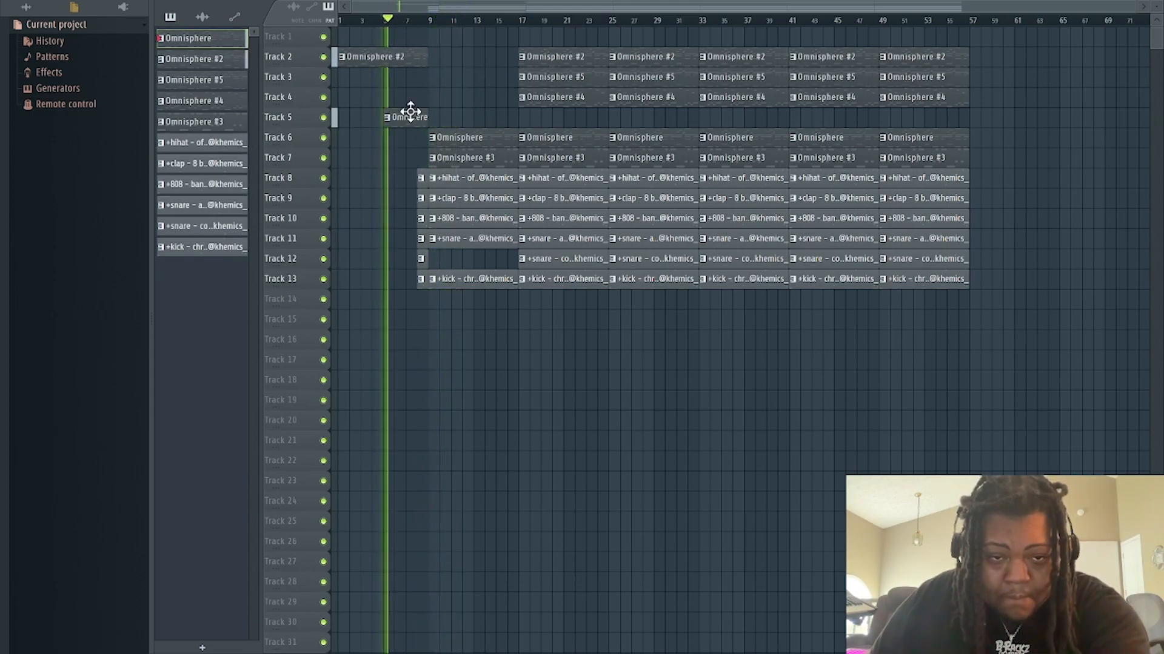
left_click_drag(411, 111, 482, 121)
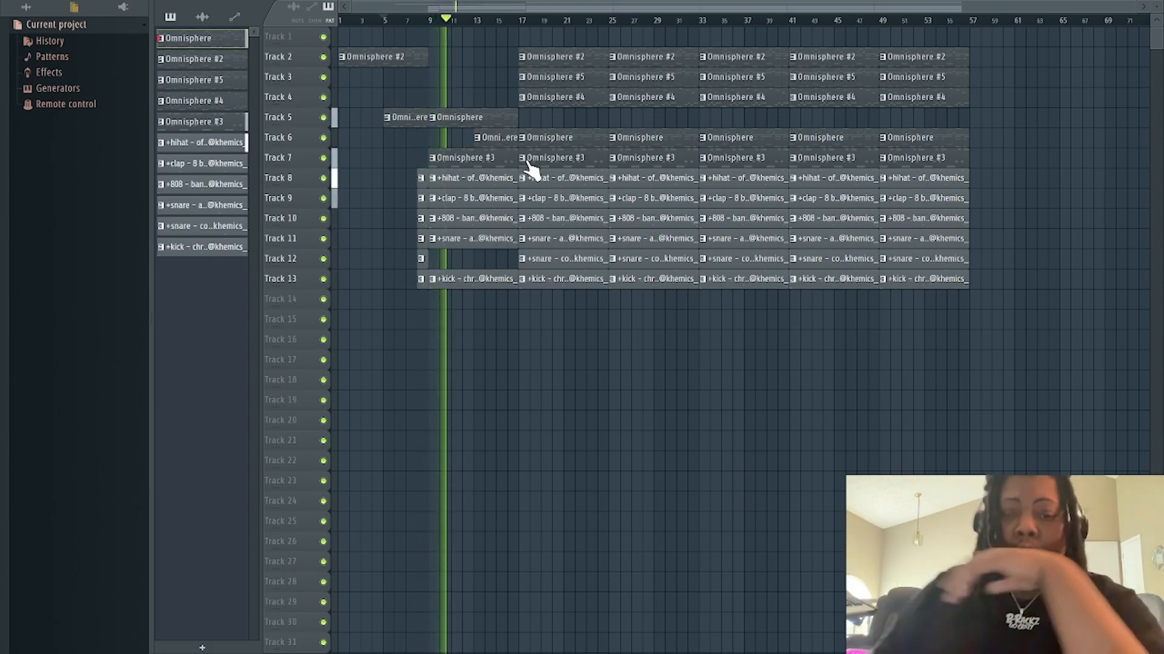
right_click(479, 160)
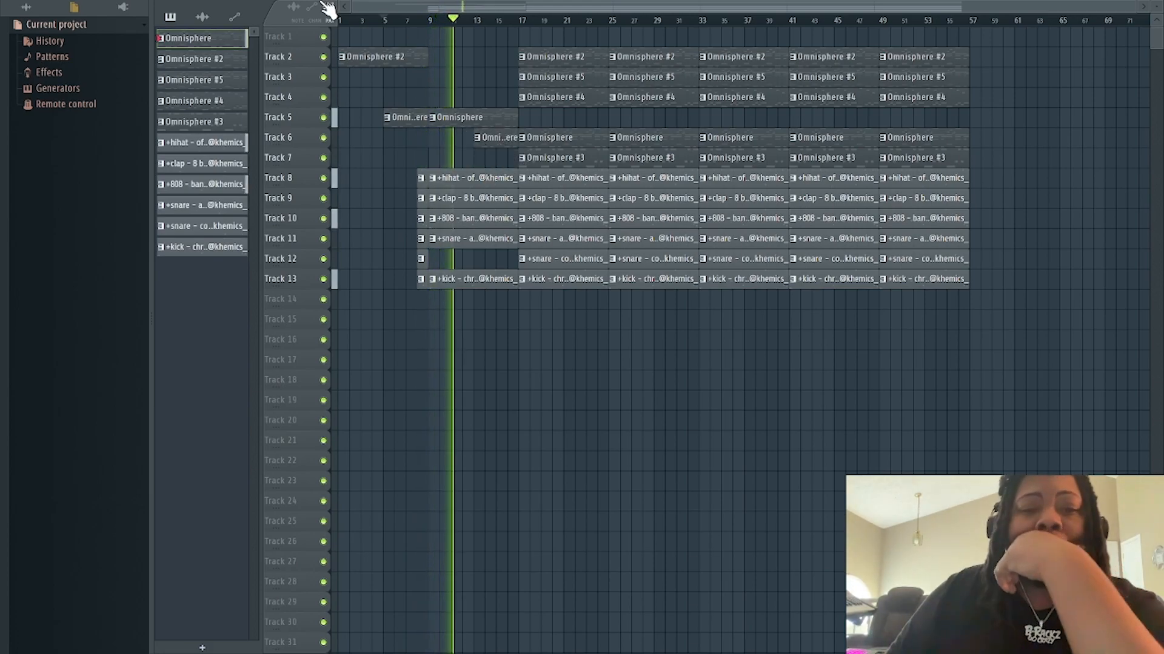
left_click(392, 21)
left_click_drag(474, 140, 427, 145)
right_click(460, 133)
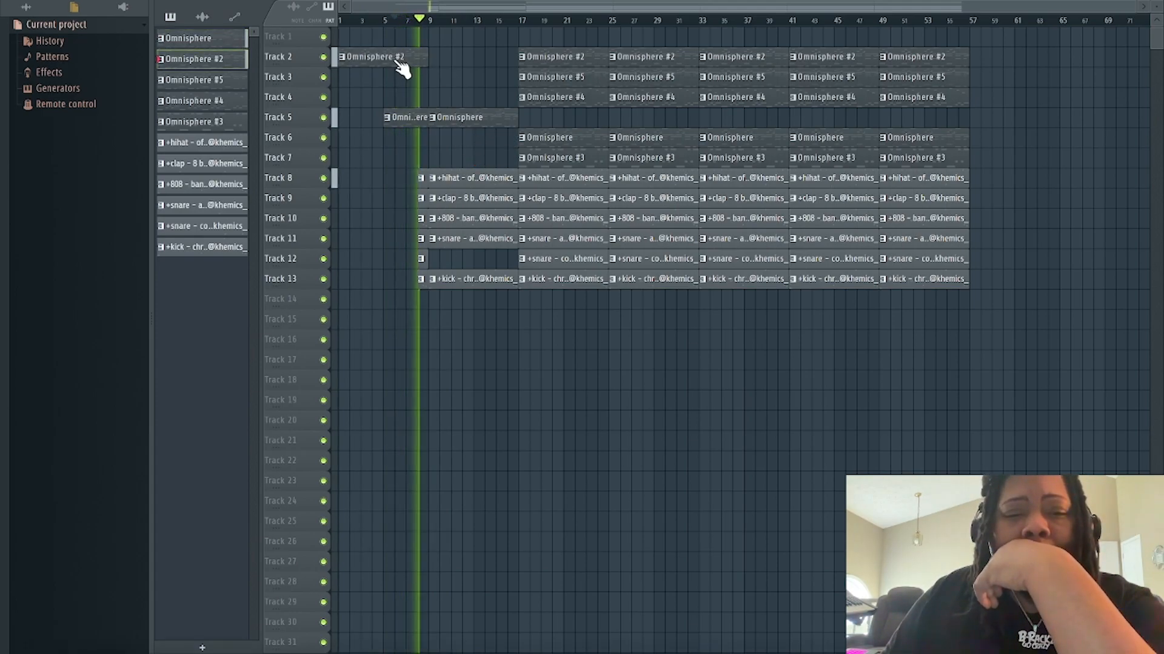
- Replace the bar 9 Omnisphere clip on track 5 with an Omnisphere #2 clip at bar 9 on track 2
left_click(398, 61)
left_click(431, 57)
right_click(463, 122)
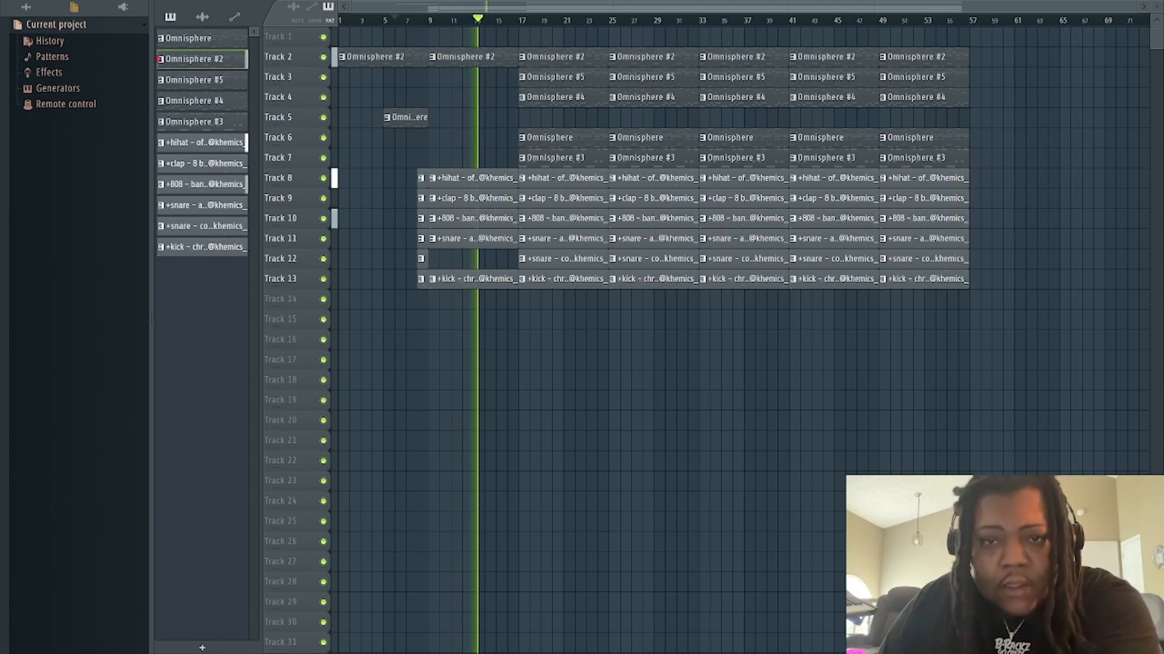
- Unmute the Omnisphere #4 channel in the channel rack and turn the Omnisphere #3 channel's volume down slightly
key("F6")
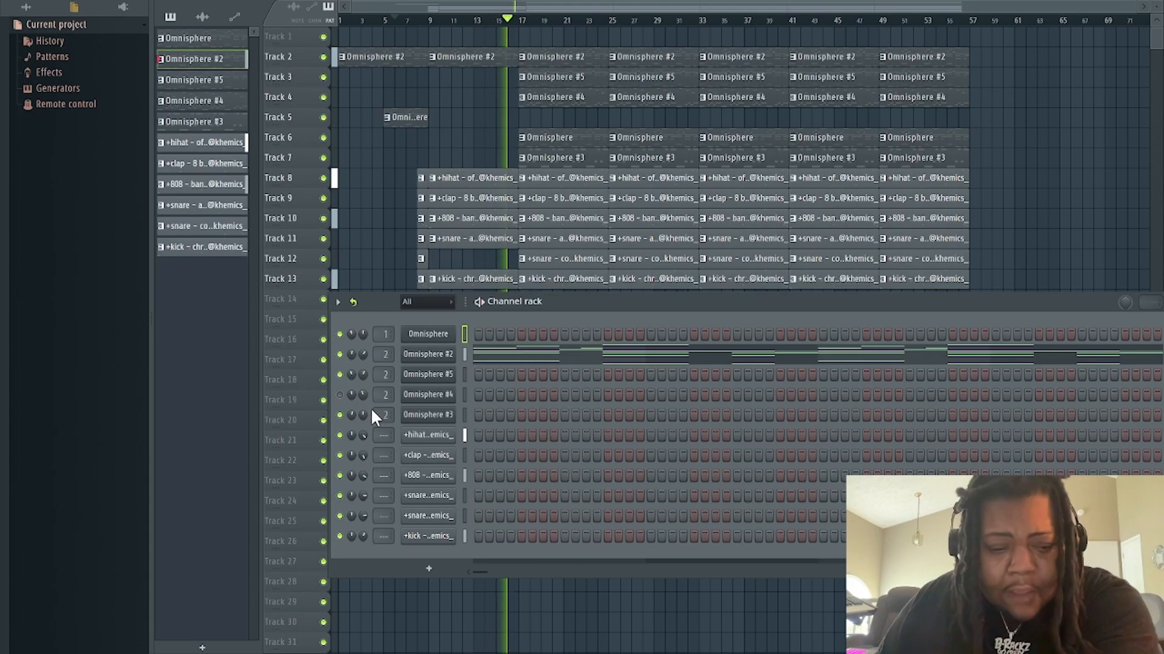
left_click(340, 395)
left_click_drag(363, 415, 364, 418)
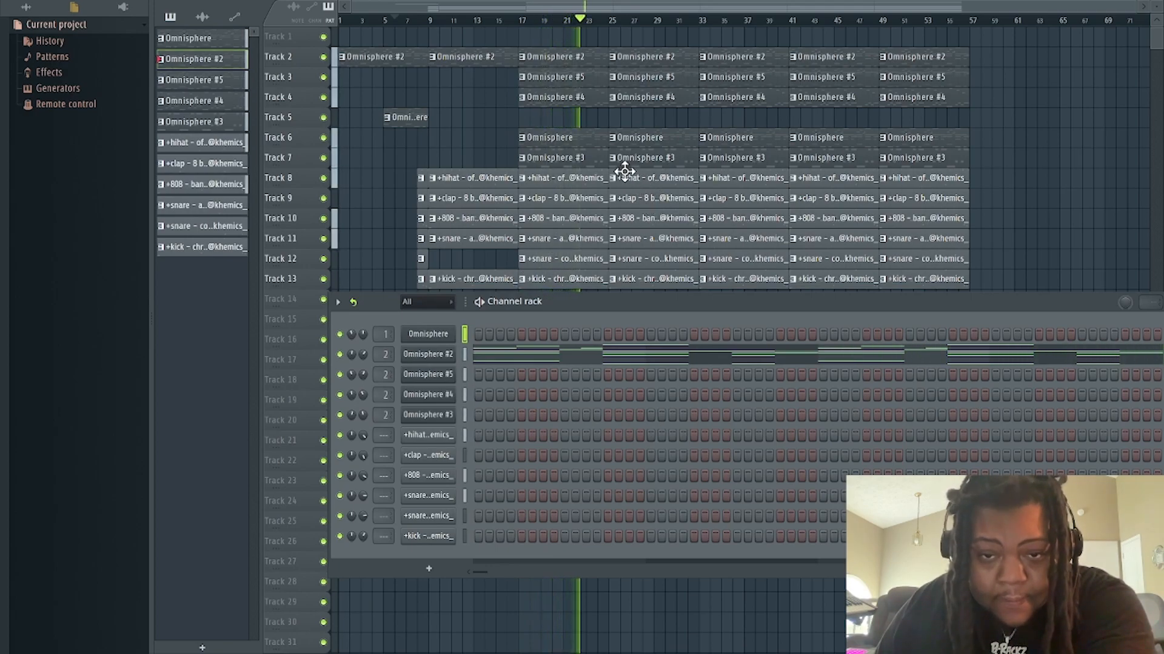
- Delete the Omnisphere, Omnisphere #2 and Omnisphere #4 clips starting at bar 25 while auditioning that section
right_click(630, 139)
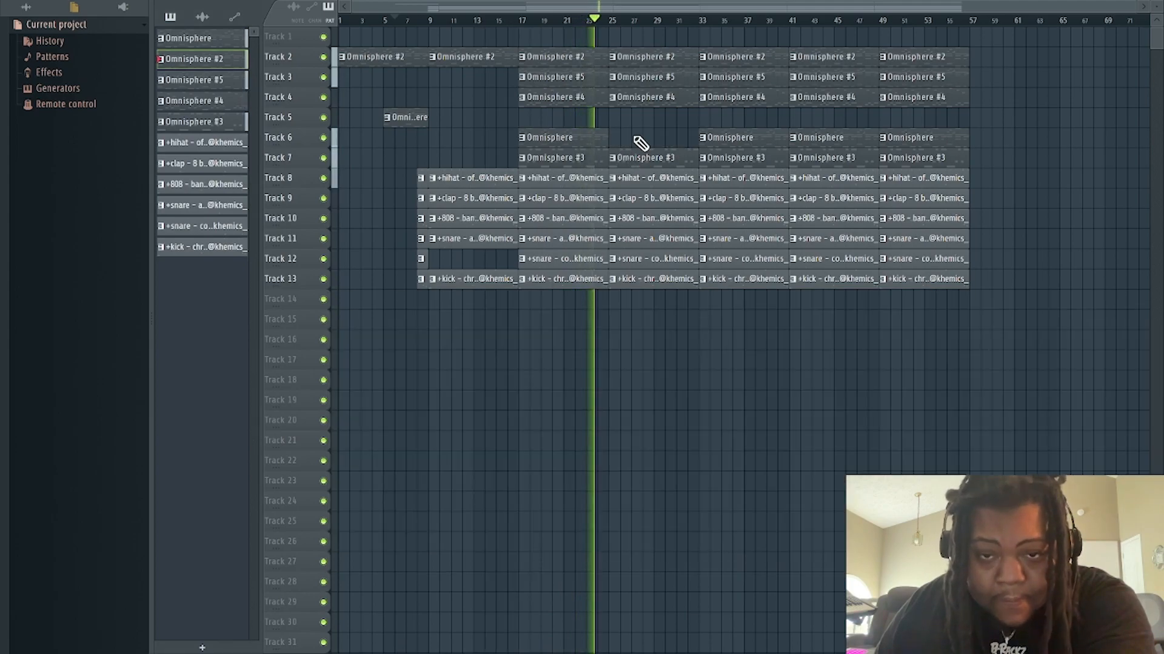
right_click(643, 64)
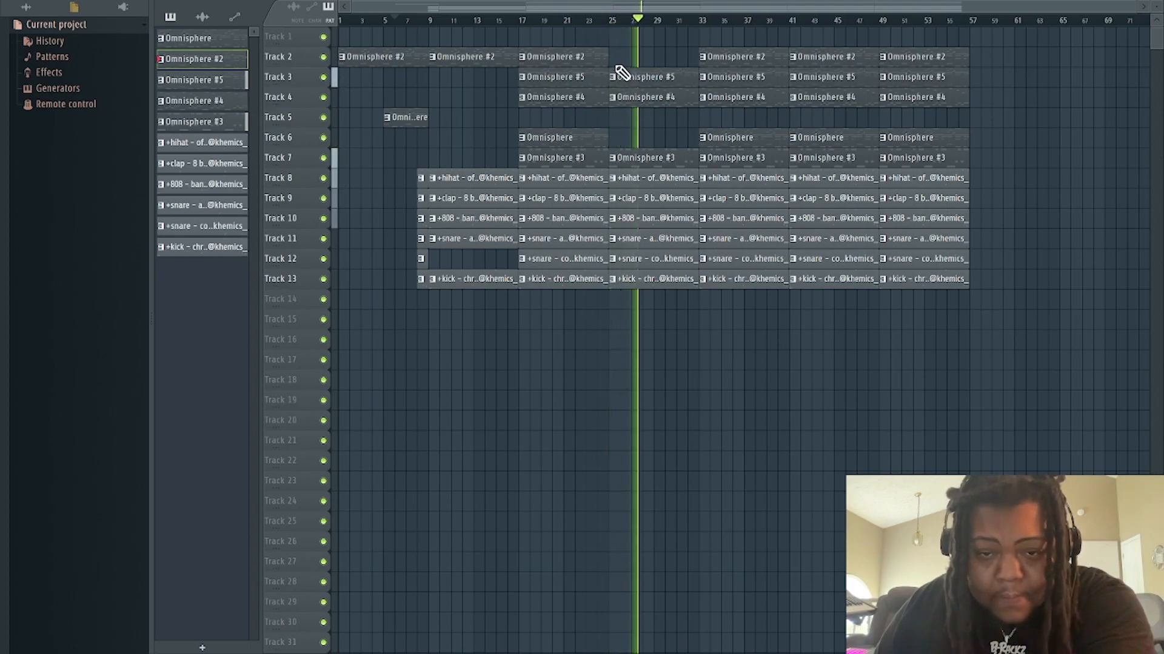
left_click(595, 22)
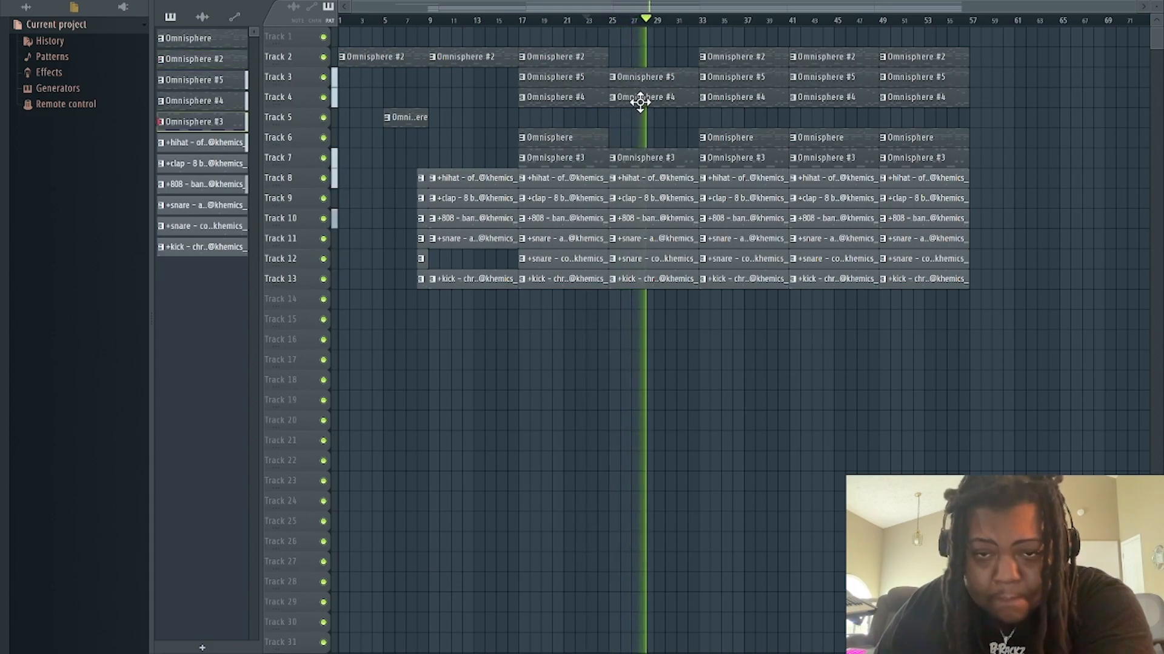
left_click(601, 22)
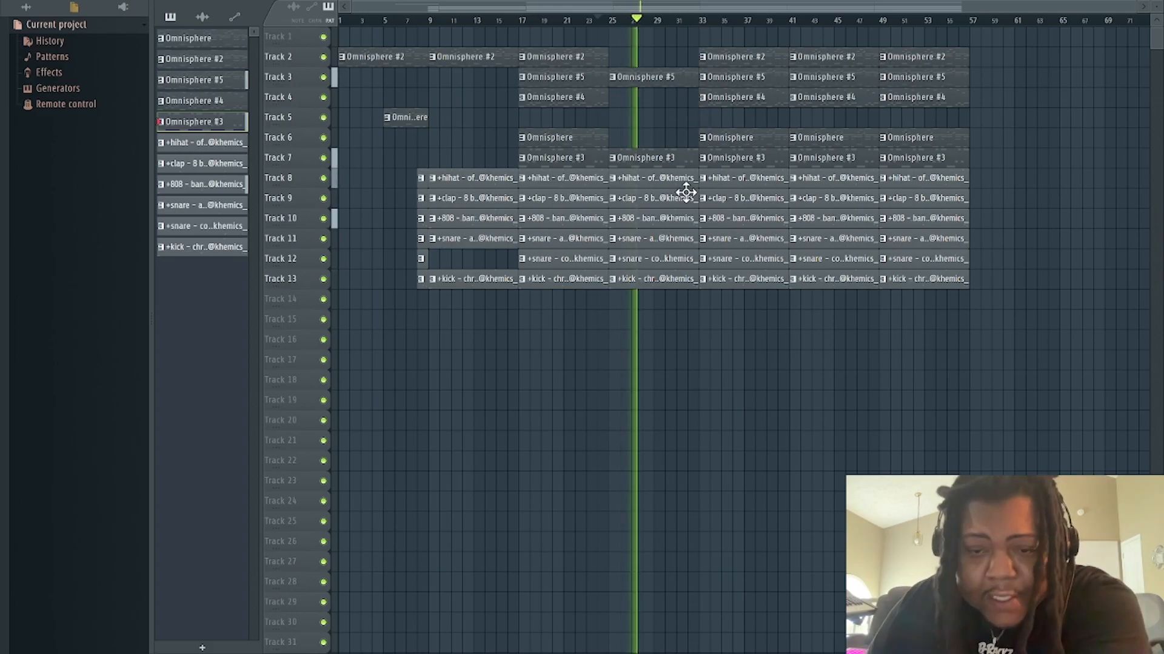
- Shorten the bar 25 hihat, 808, snare and kick clips on tracks 8 and 10 to 13 to end at bar 32
mouse_move(695, 198)
left_mouse_down()
mouse_move(688, 221)
mouse_move(697, 200)
left_mouse_up()
left_click_drag(696, 258, 688, 258)
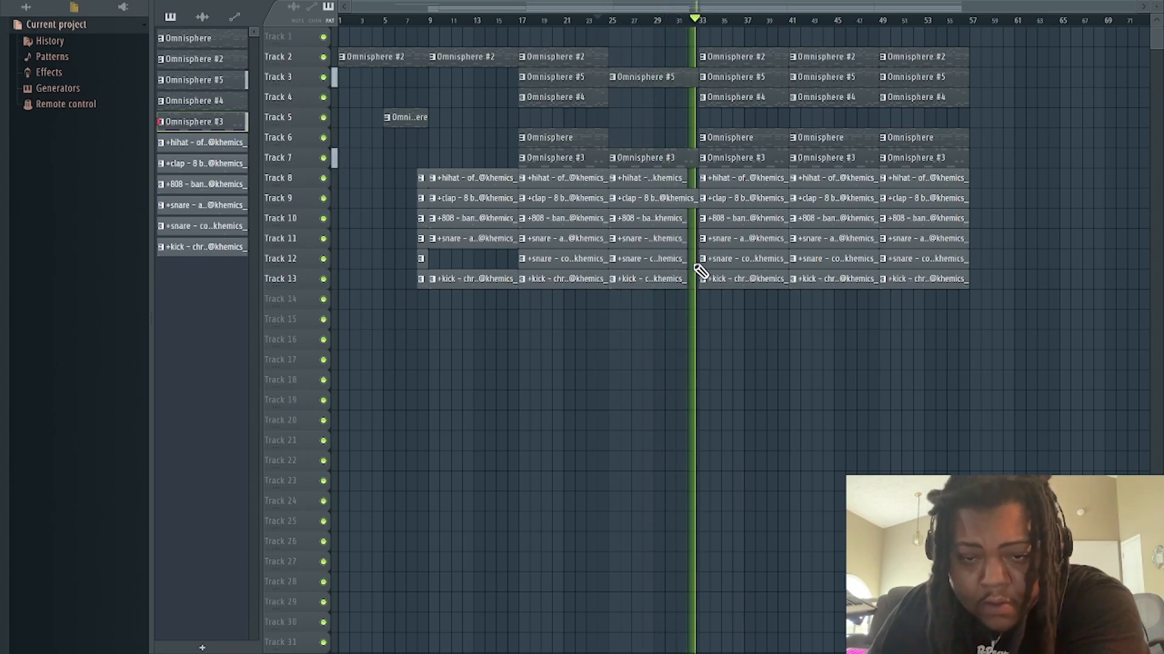
- Shorten the bar 25 Omnisphere #5, Omnisphere #3 and clap clips to end around the middle of bar 32
scroll(703, 33, "up", 4)
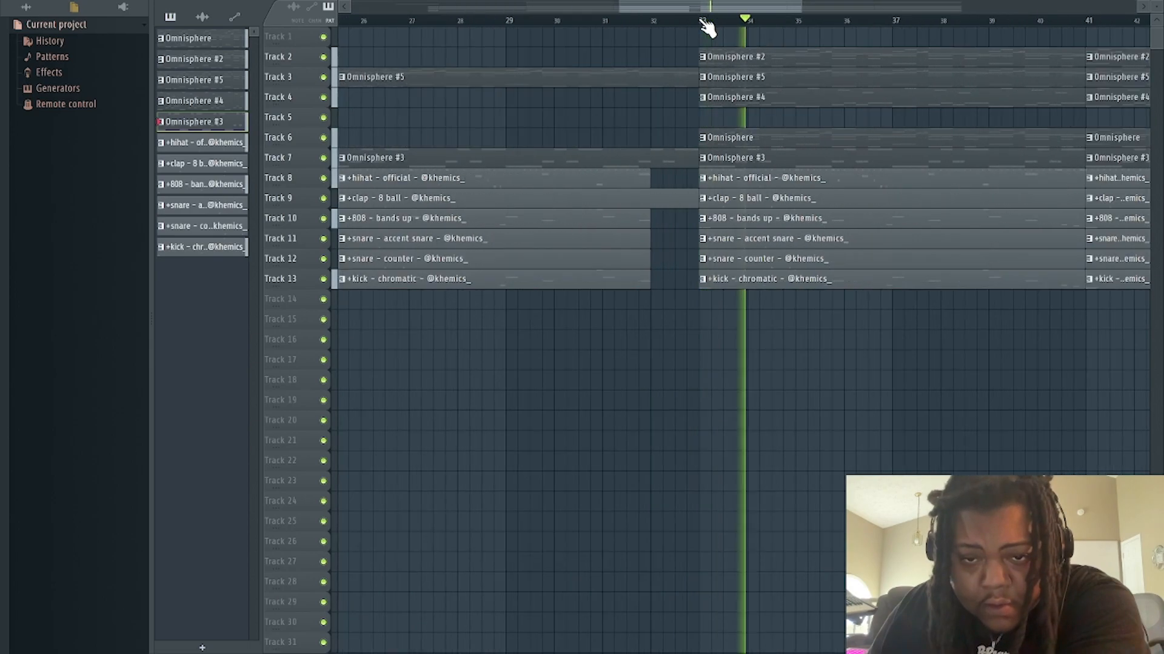
left_click(623, 23)
left_click_drag(696, 82, 674, 78)
left_click_drag(695, 158, 672, 158)
scroll(680, 27, "up", 5)
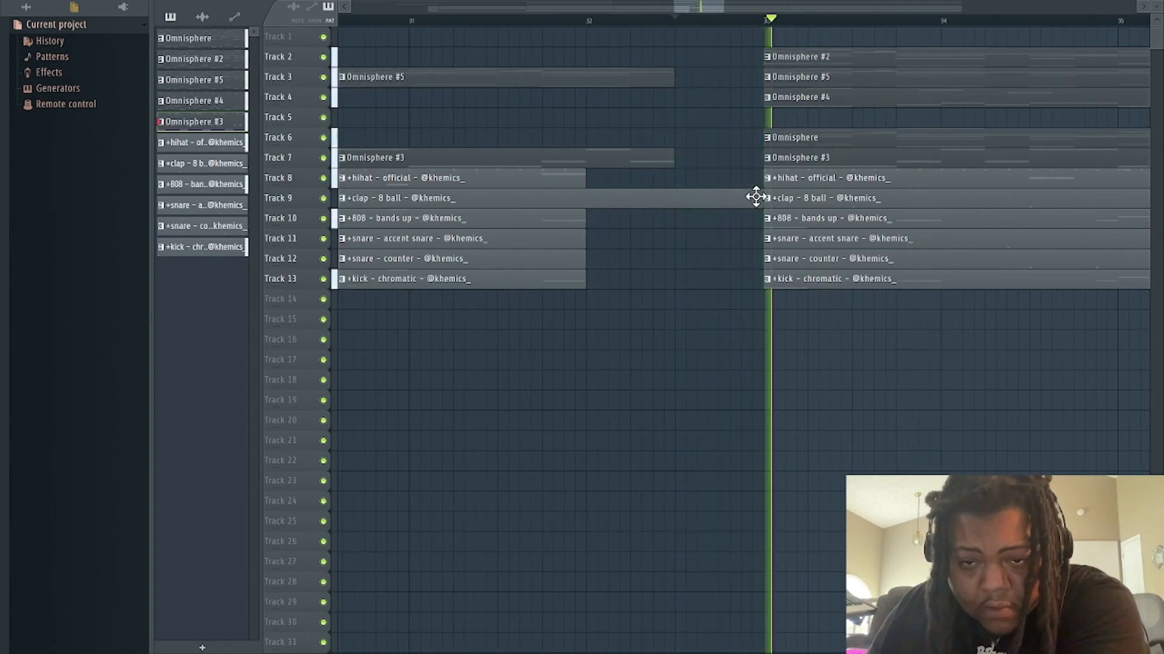
left_click_drag(761, 198, 677, 205)
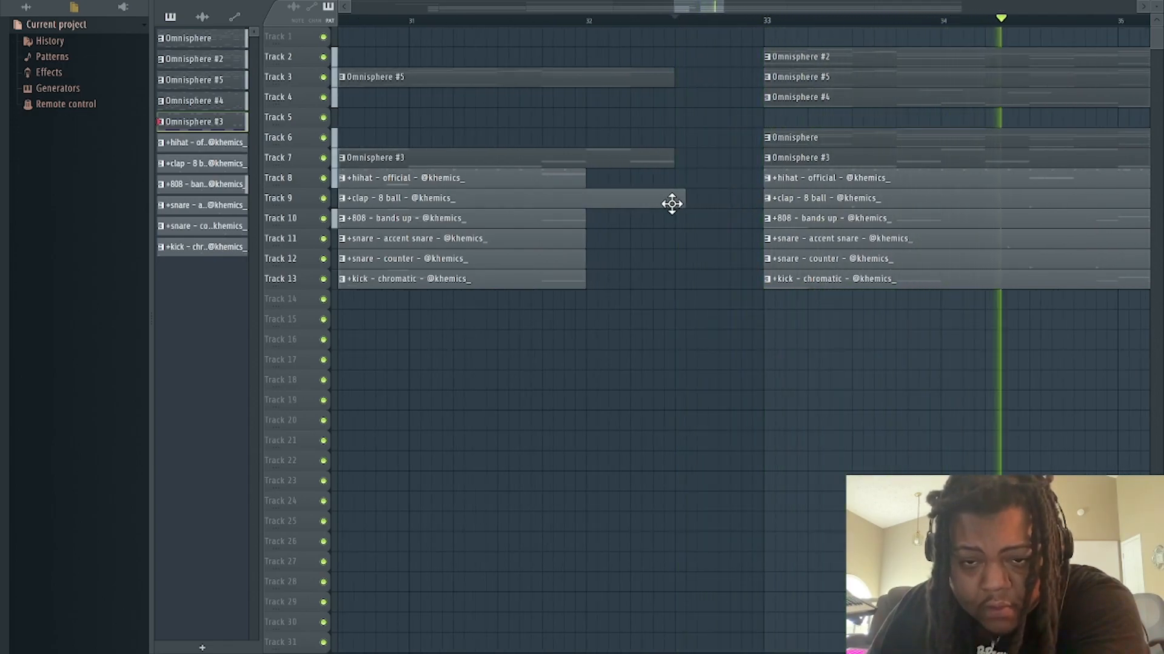
- Add a clap clip on track 15 in the last beat of bar 32, cut down to two short consecutive slices ending at bar 33
left_click(571, 324)
left_click_drag(606, 320, 616, 321)
scroll(686, 26, "down", 2)
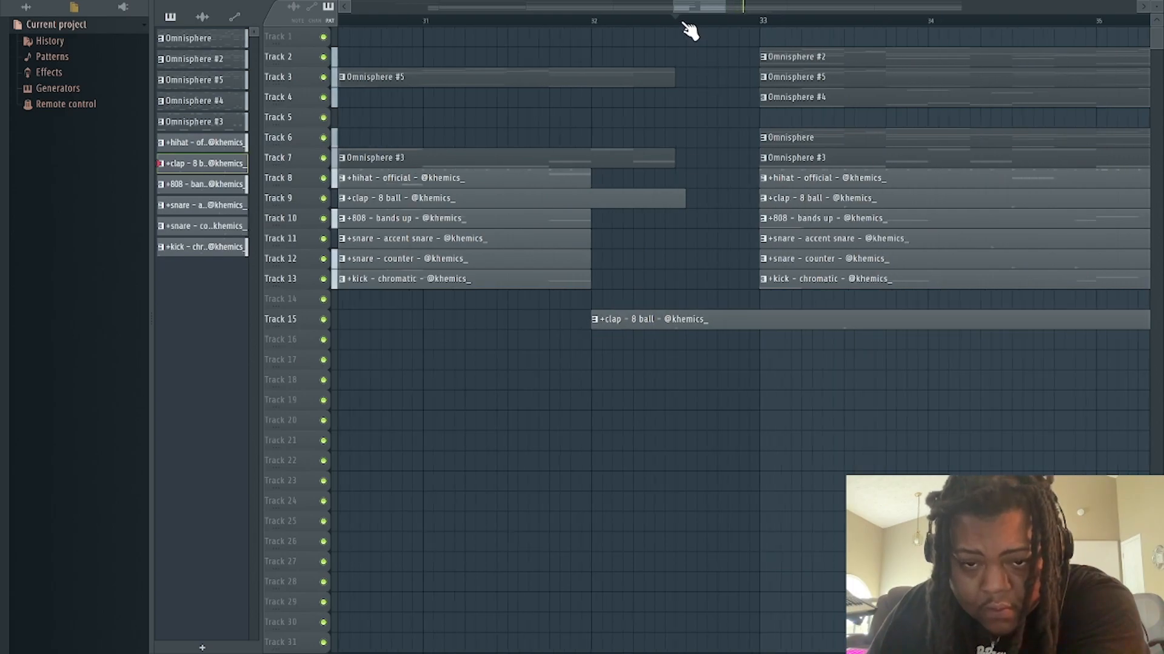
scroll(686, 26, "up", 1)
left_click_drag(1154, 6, 1154, 1)
scroll(902, 143, "down", 4)
left_click_drag(602, 340, 718, 346)
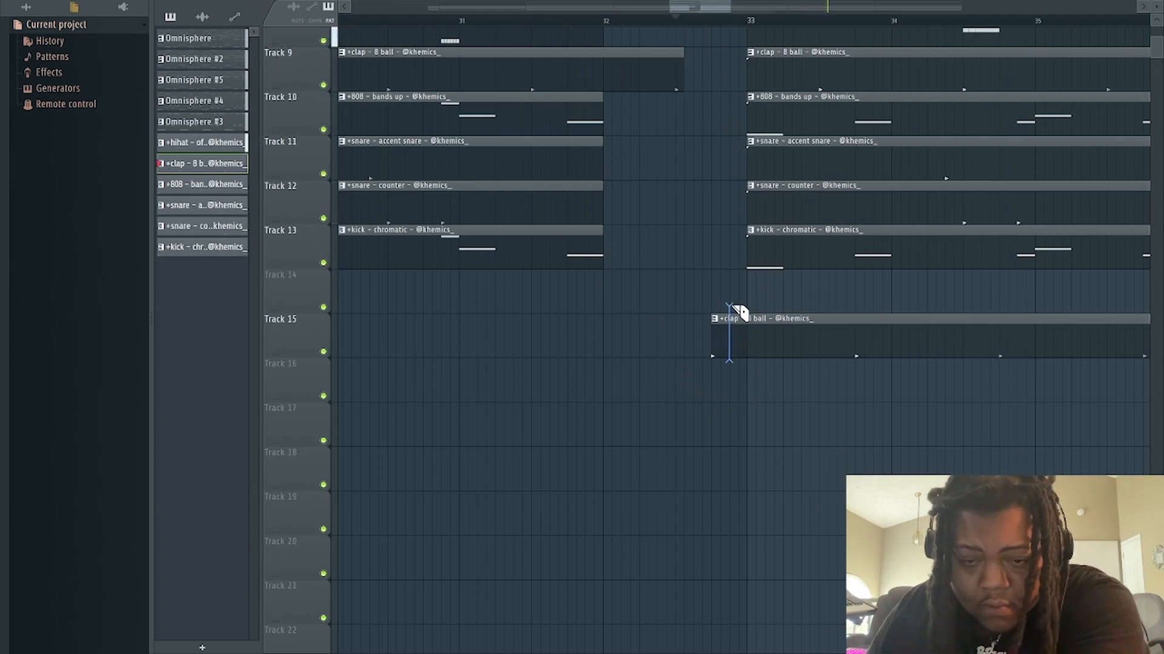
right_click(841, 340)
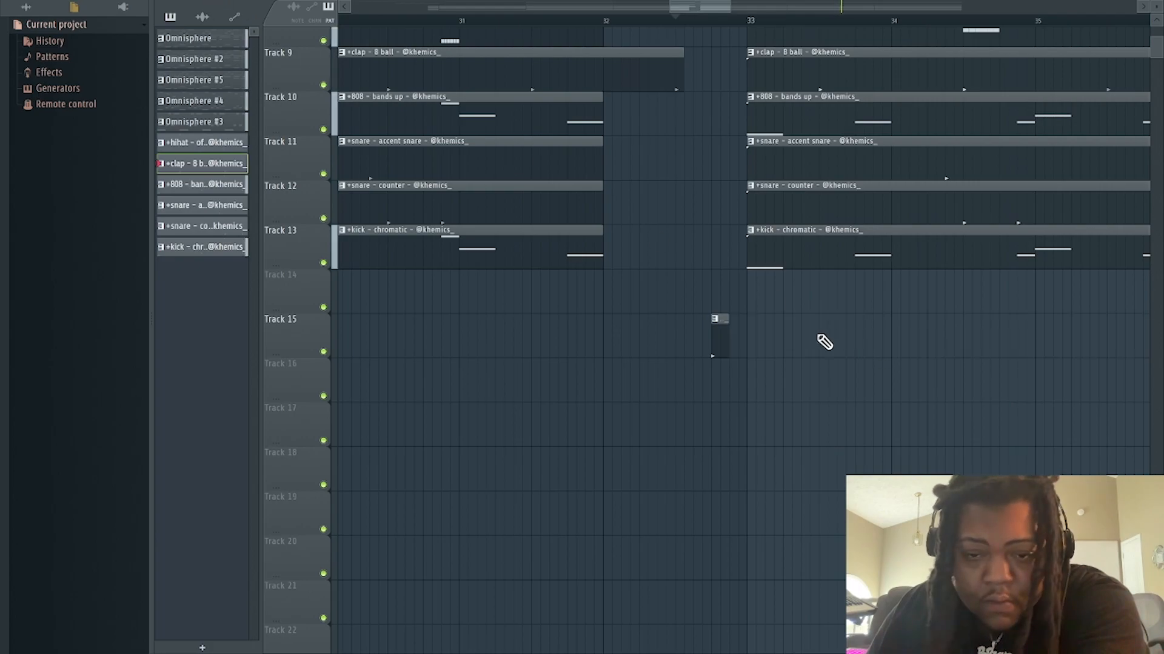
scroll(766, 28, "down", 3)
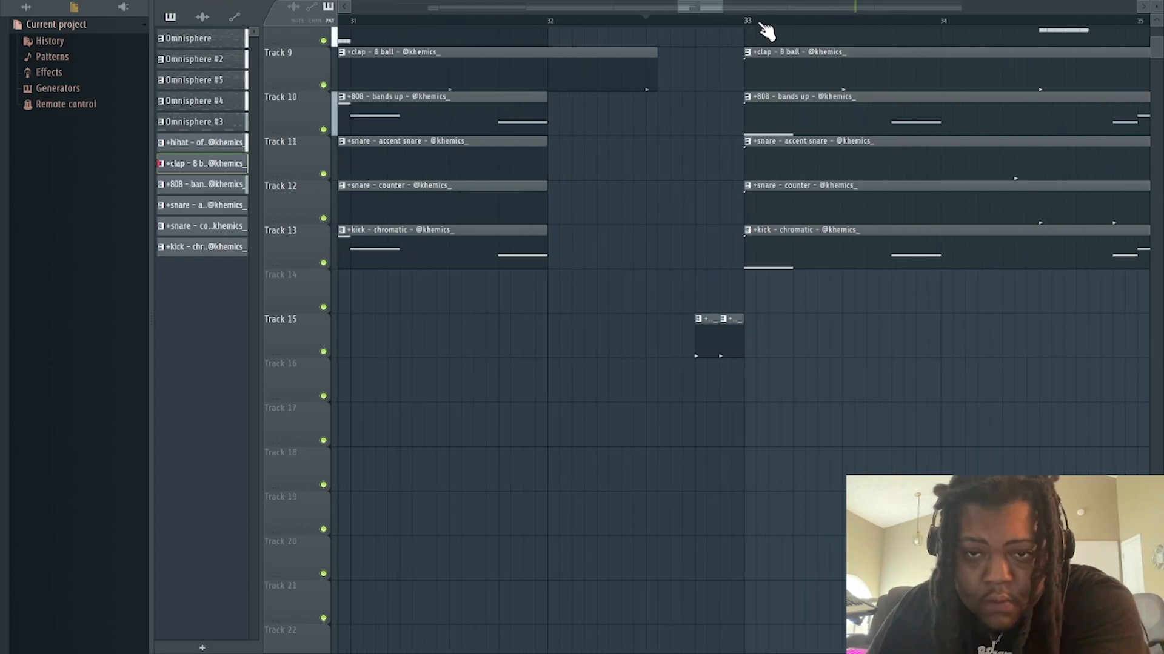
- Play back the bar 32 dropout with the clap slices leading into bar 33
scroll(761, 46, "up", 6)
left_click(642, 24)
scroll(730, 27, "up", 3)
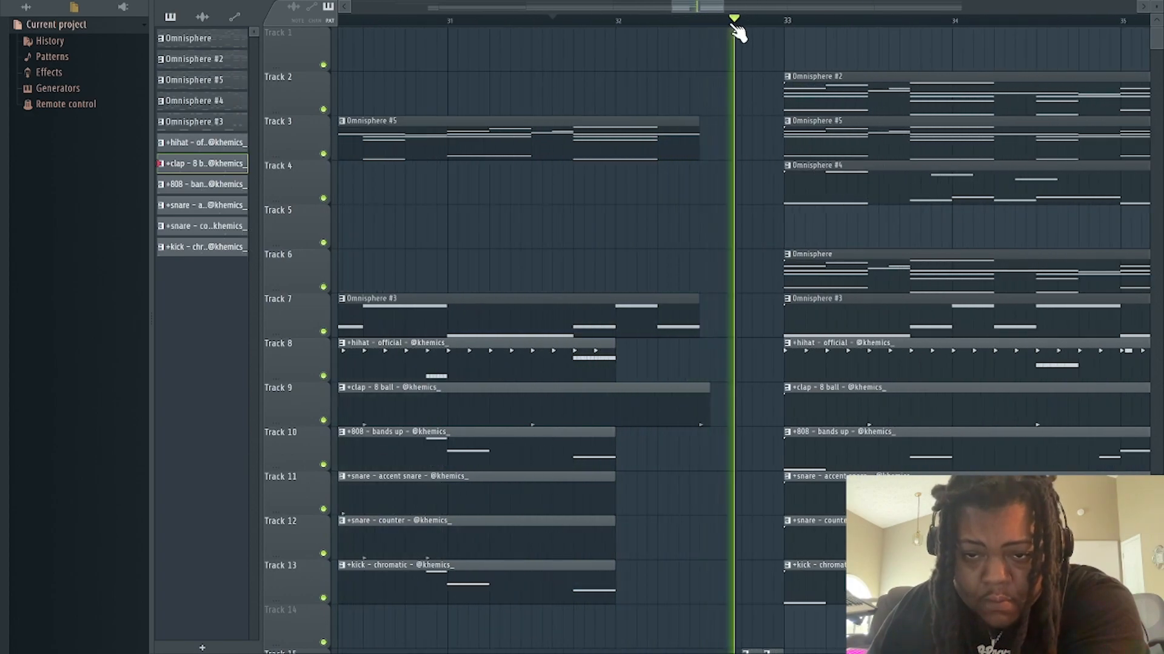
scroll(821, 31, "down", 2)
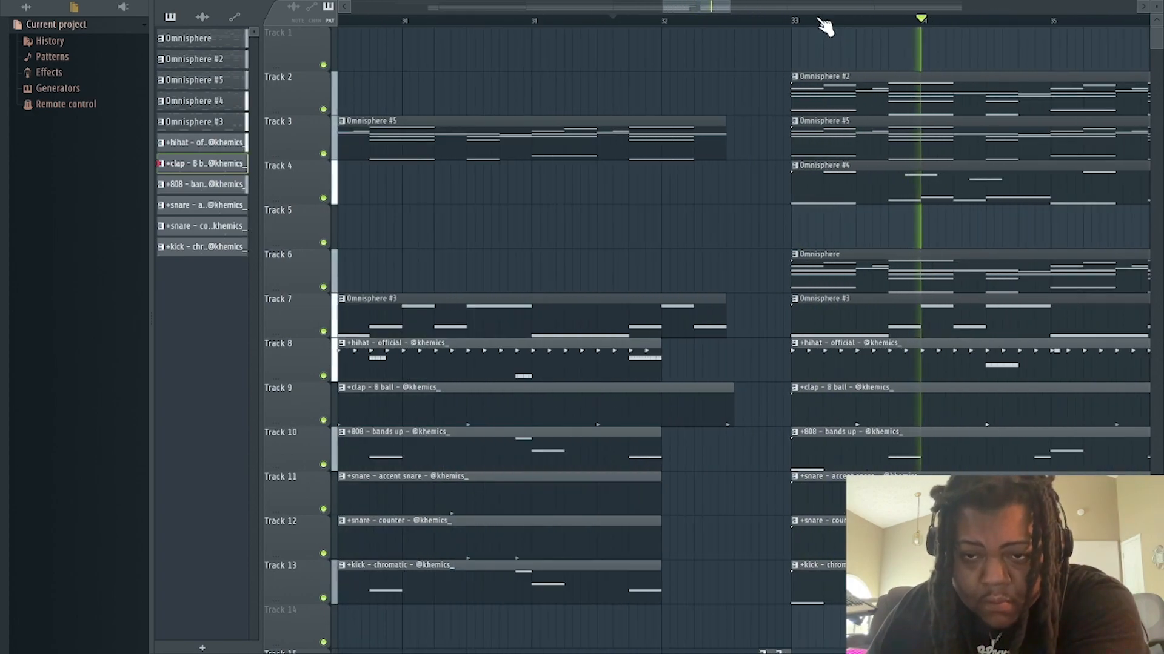
left_click_drag(1156, 7, 1154, 11)
left_click_drag(703, 3, 696, 7)
- Delete the accent snare, Omnisphere #2, Omnisphere #5 and Omnisphere #4 clips starting at bar 33
left_click(498, 23)
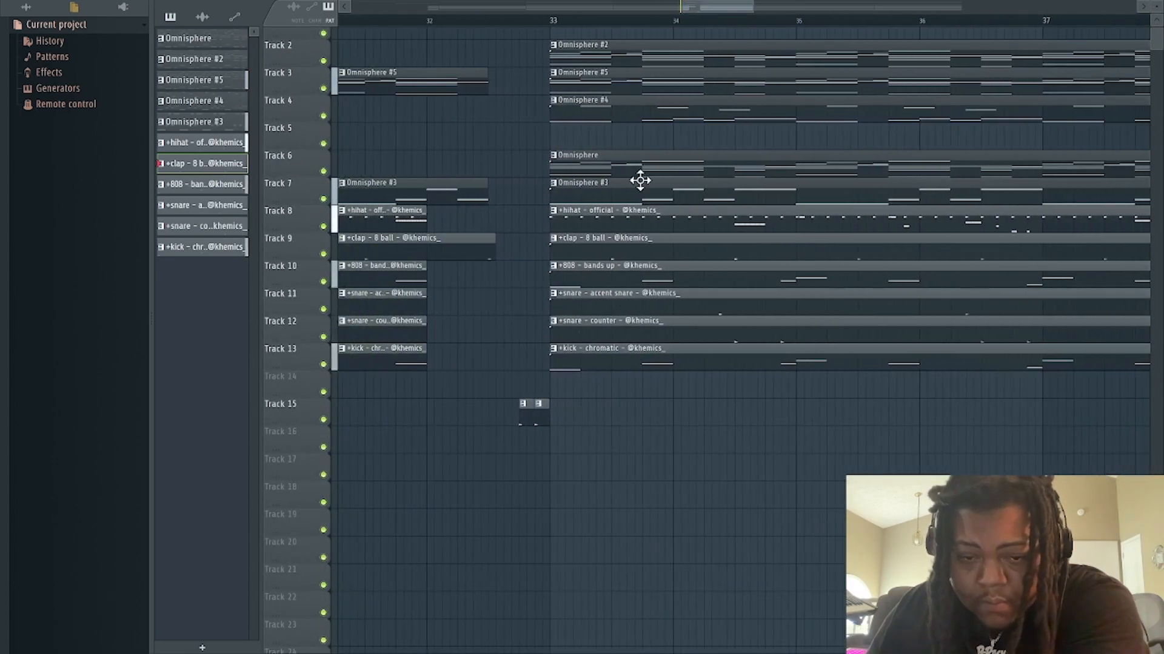
right_click(602, 312)
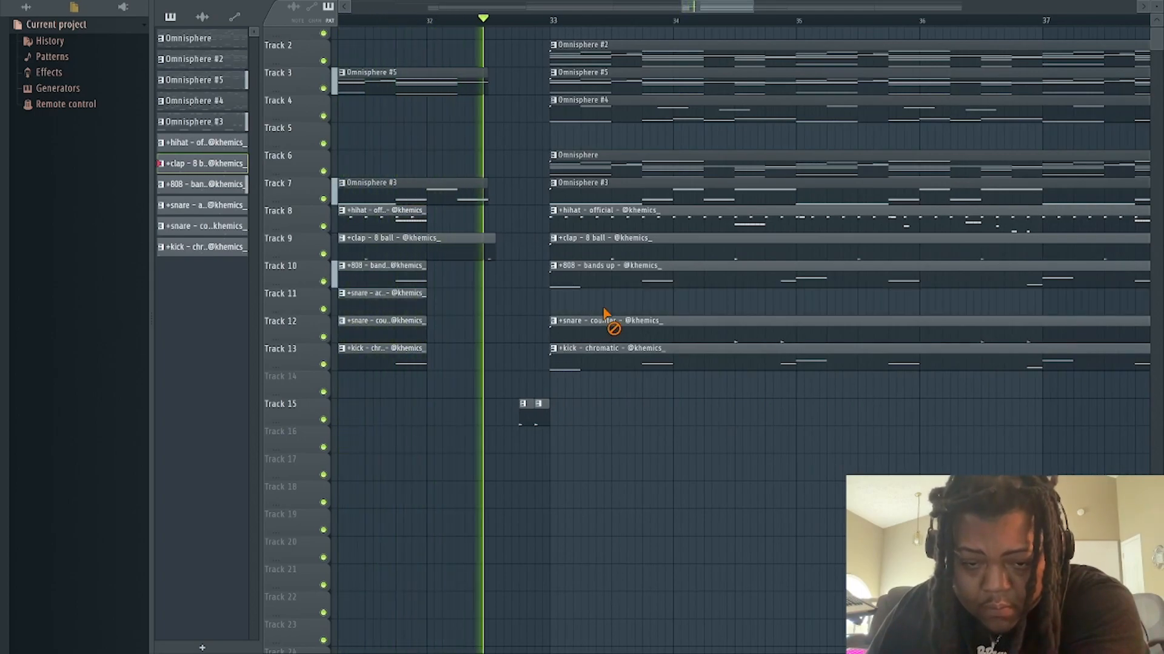
left_click(433, 23)
right_click(599, 56)
right_click(598, 78)
right_click(597, 104)
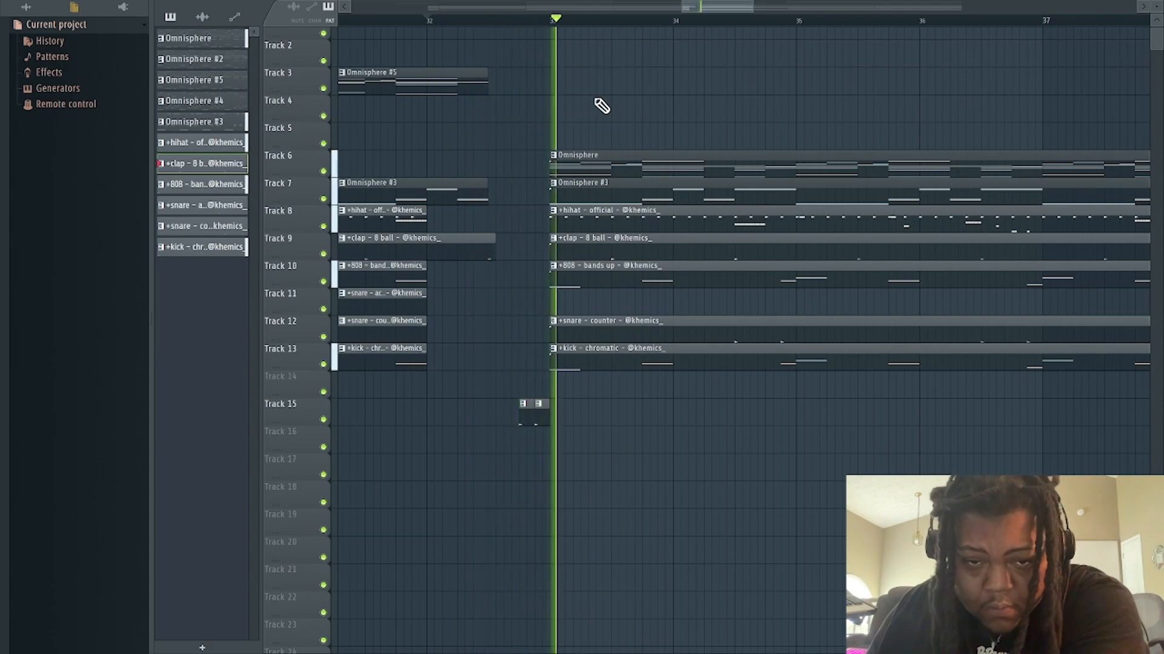
- Shorten the bar 41 Omnisphere #2, Omnisphere #4, Omnisphere and hihat clips to end in the middle of bar 48
scroll(594, 20, "down", 3)
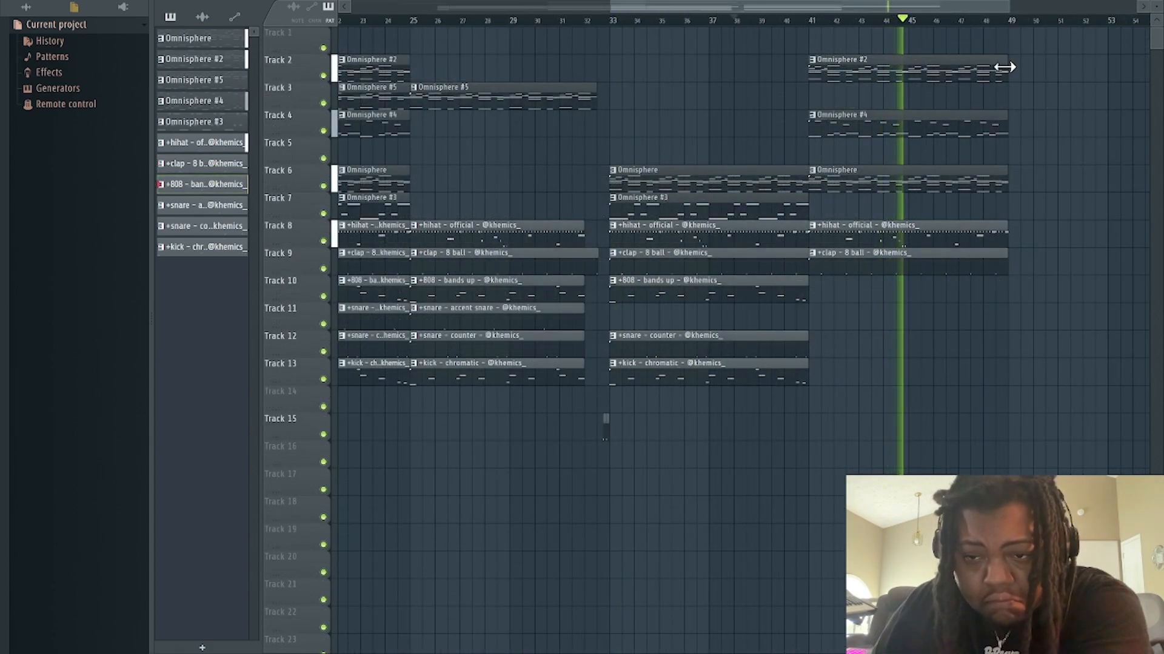
left_click_drag(1004, 66, 994, 68)
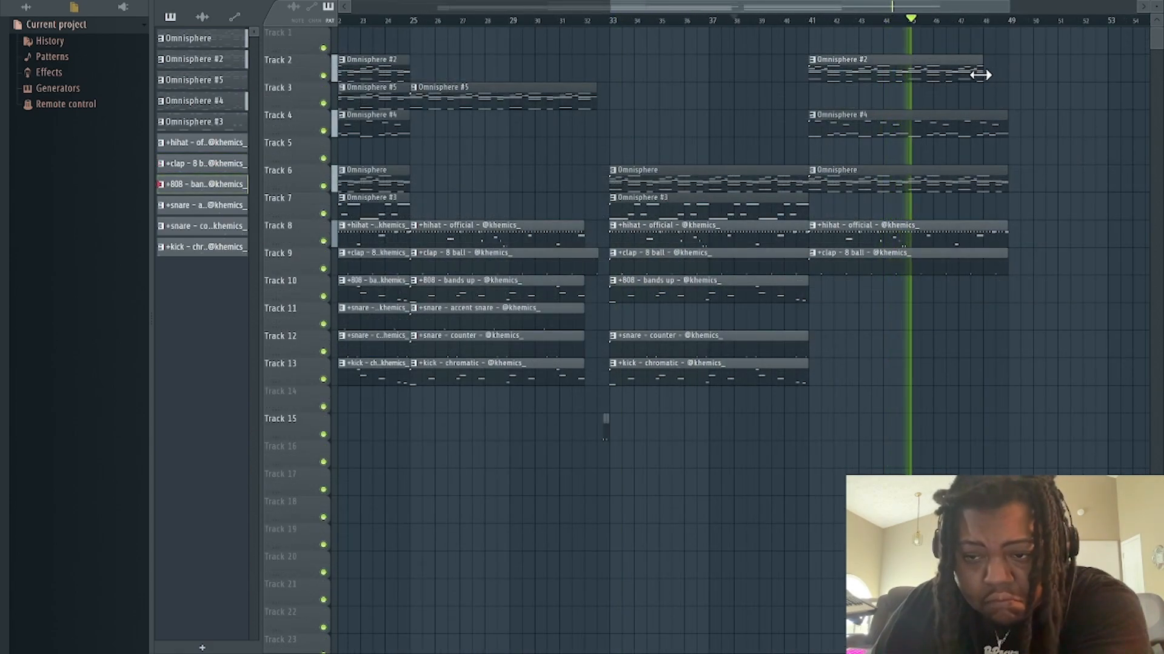
left_click_drag(1000, 137, 995, 137)
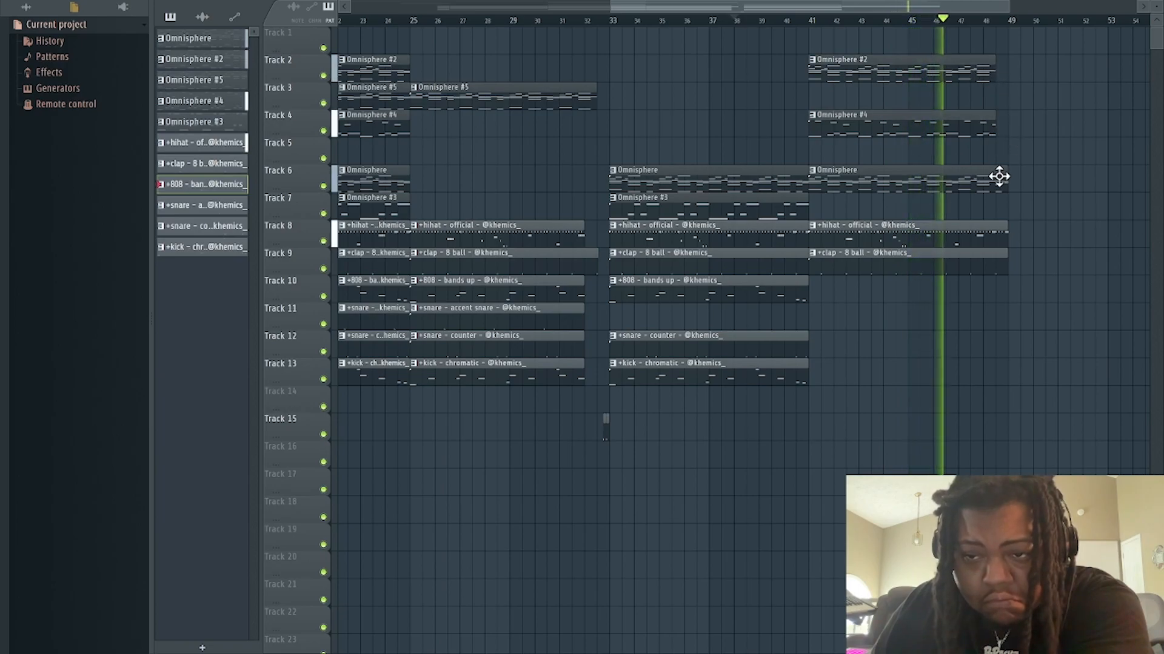
left_click_drag(1005, 181, 993, 183)
left_click_drag(1004, 232, 994, 234)
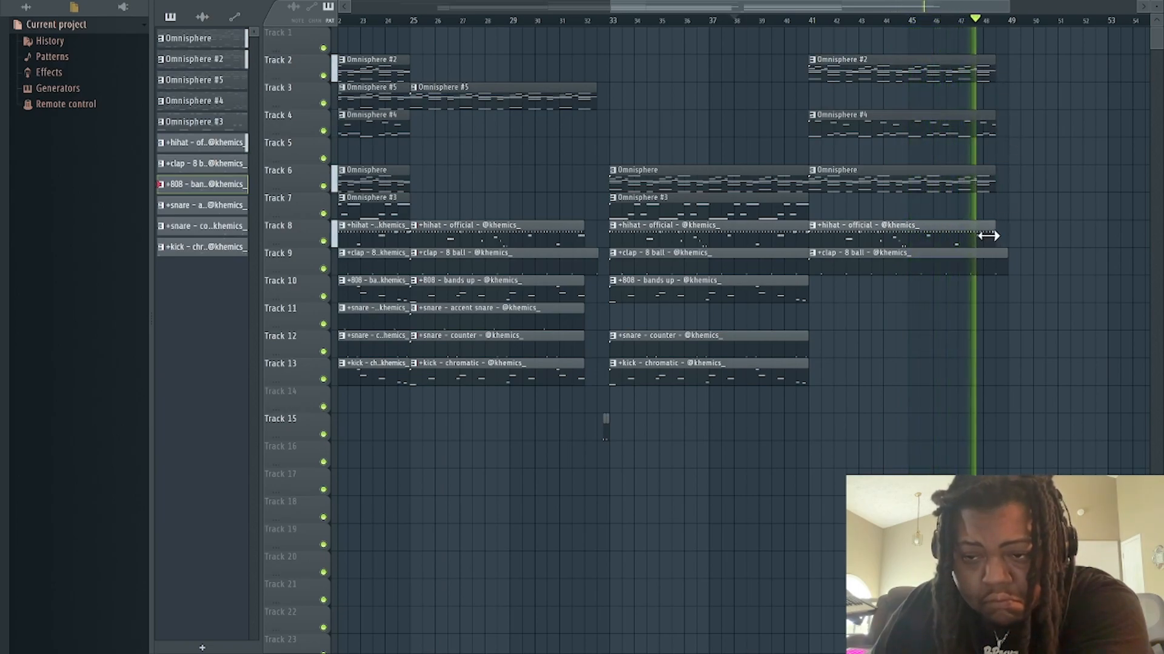
scroll(978, 27, "down", 3)
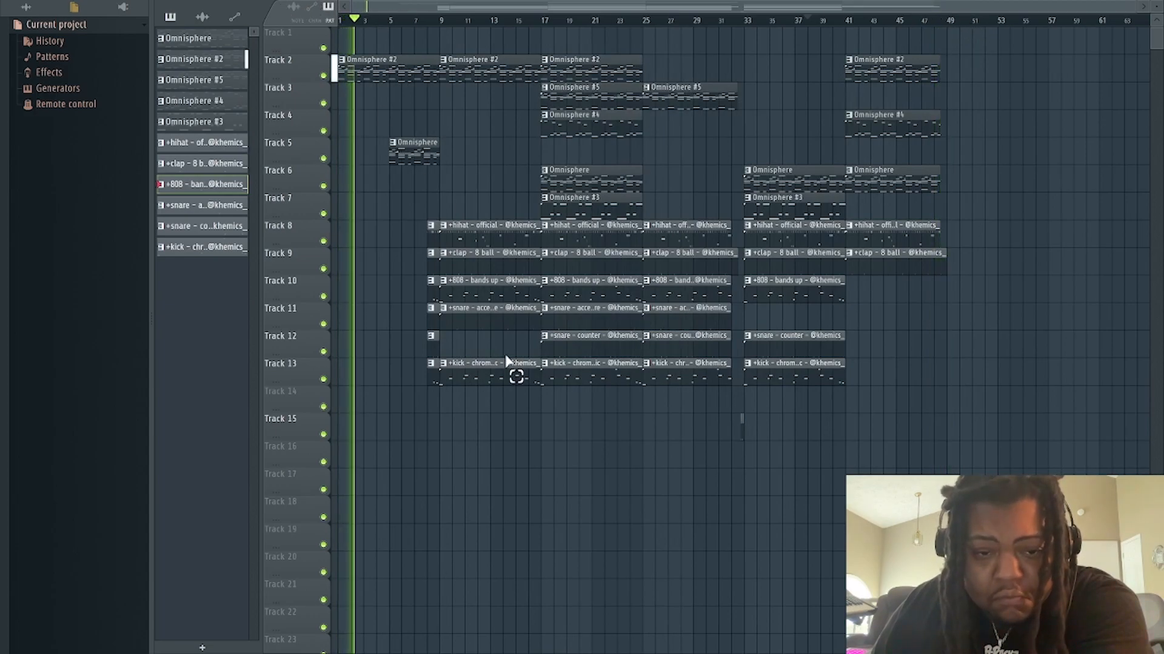
- Play back from bar 17 with the bar 9 onward clips selected and slightly raise the Omnisphere #3 channel volume
left_click_drag(456, 431, 933, 55)
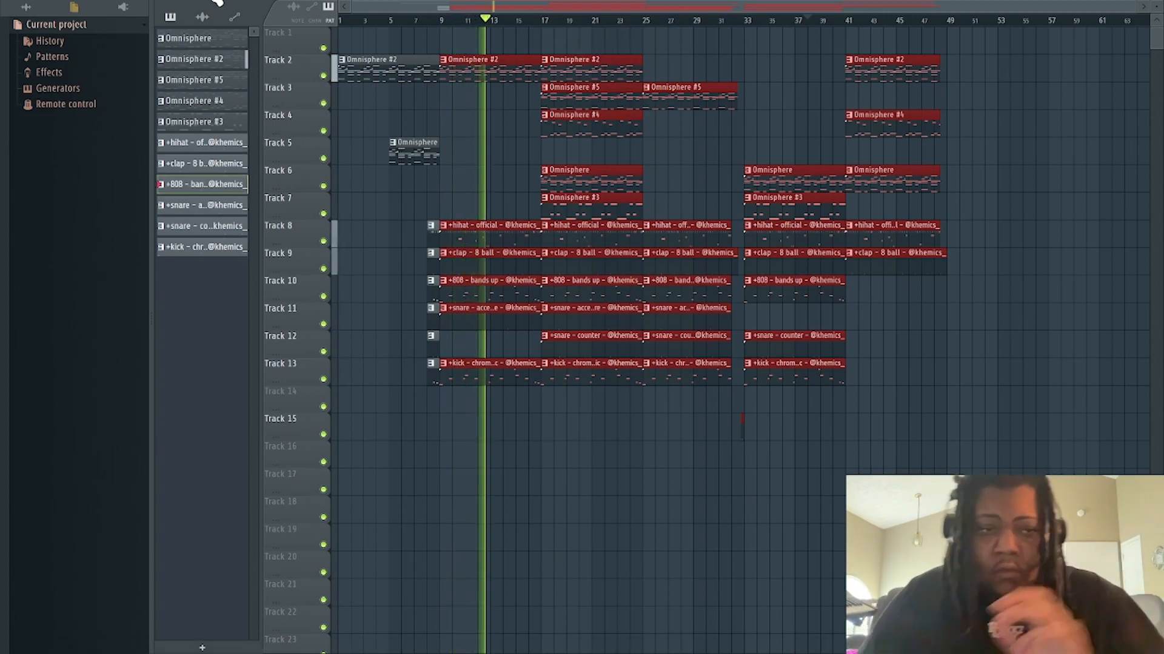
left_click(547, 22)
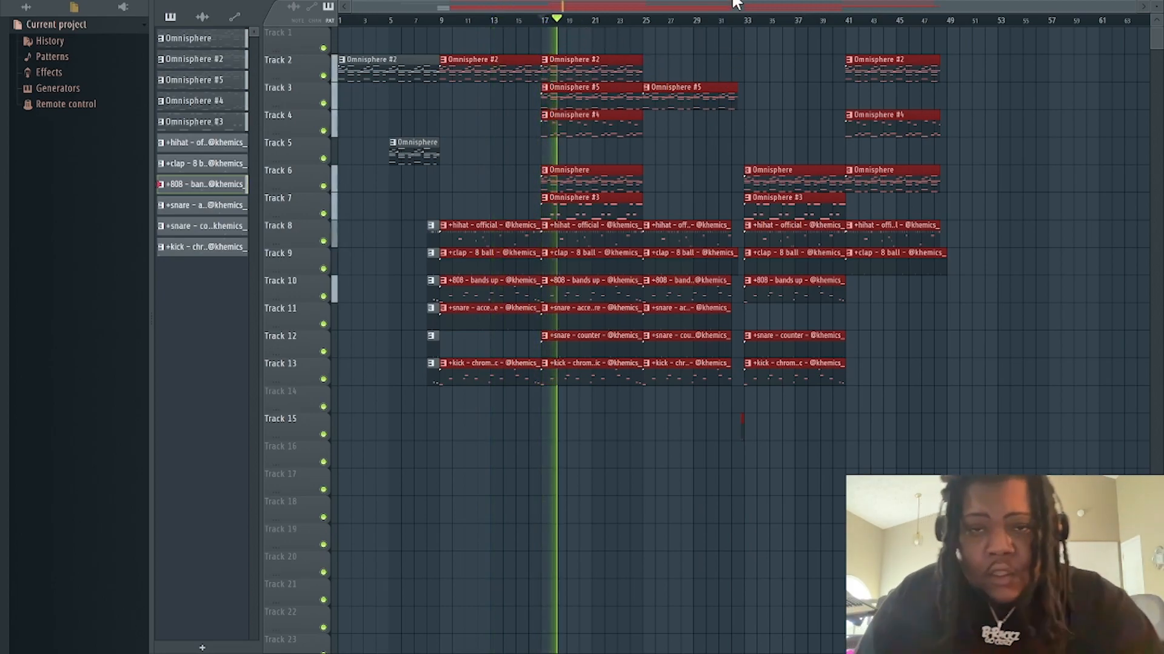
key("F6")
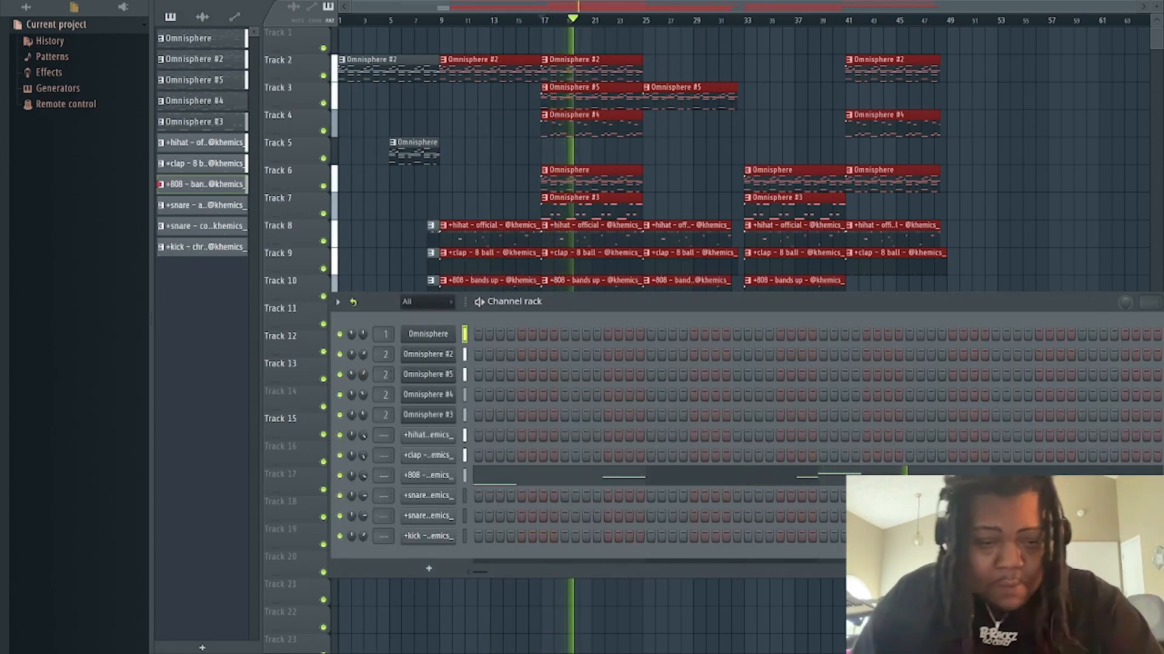
left_click_drag(364, 414, 364, 412)
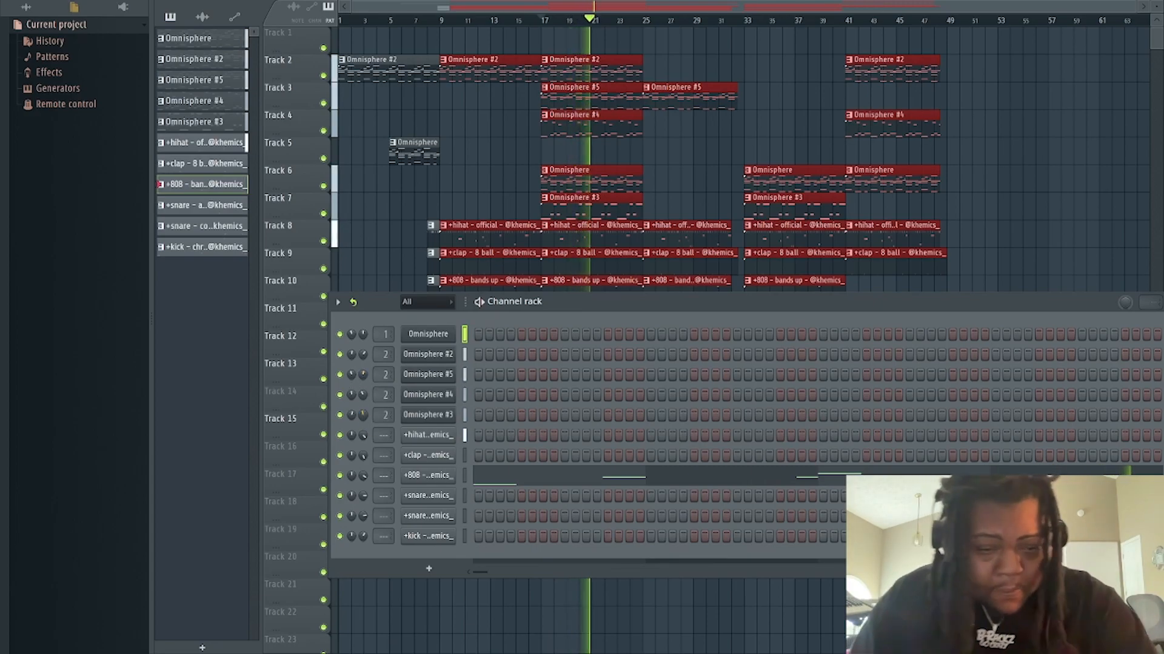
- Check the Master and Insert 2 levels in the mixer during playback
key("F9")
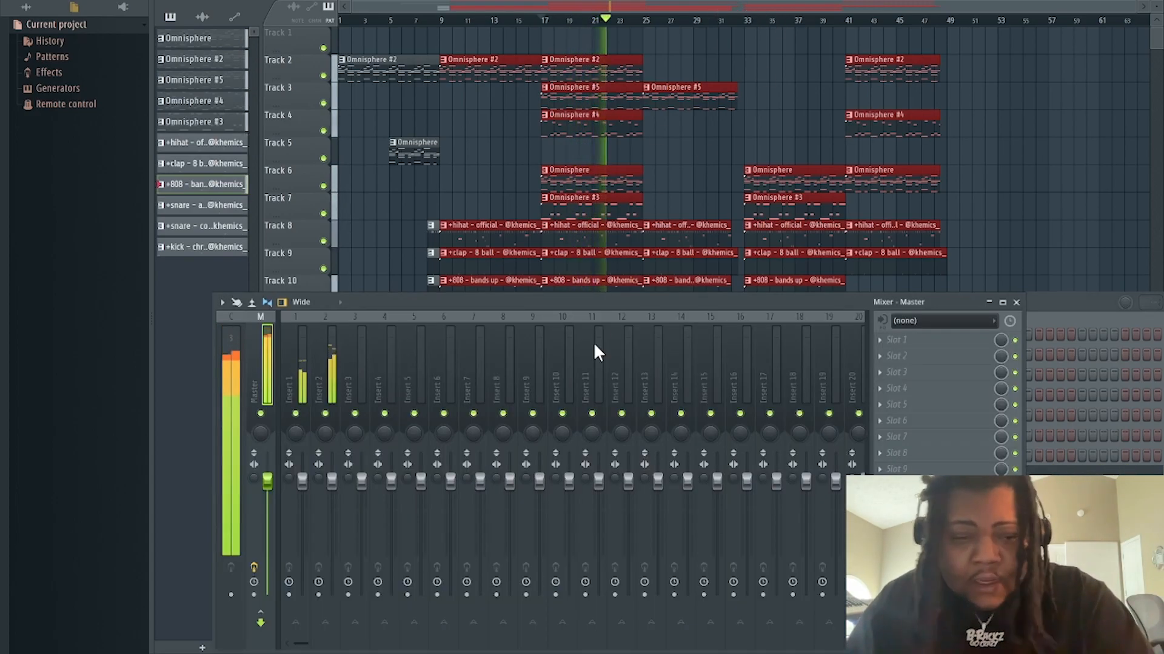
left_click(327, 361)
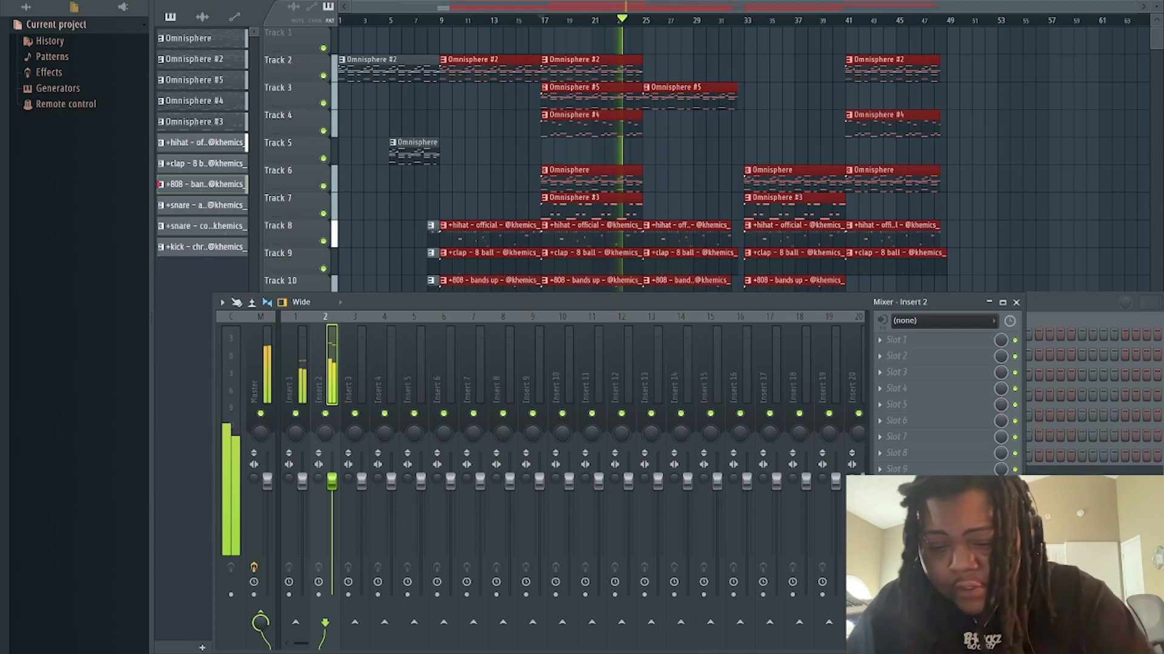
left_click(1016, 303)
key("F6")
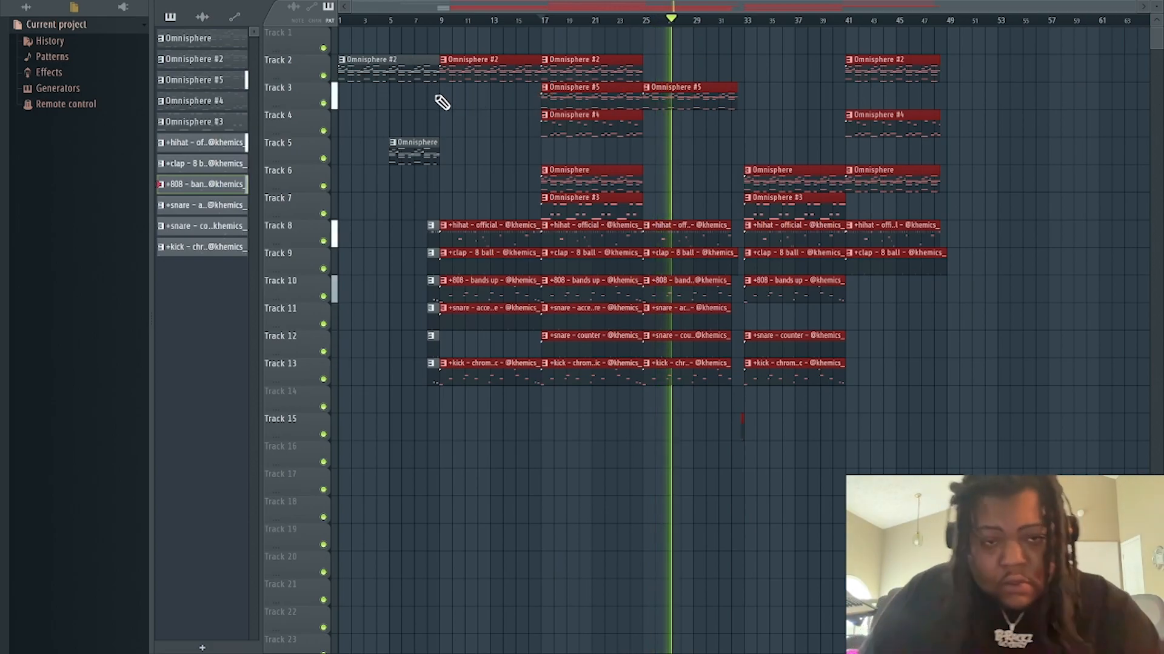
- Add a copy of the Omnisphere #2 clip on track 2 at bar 33 and delete the bar 33 Omnisphere clip on track 6
left_click(408, 74)
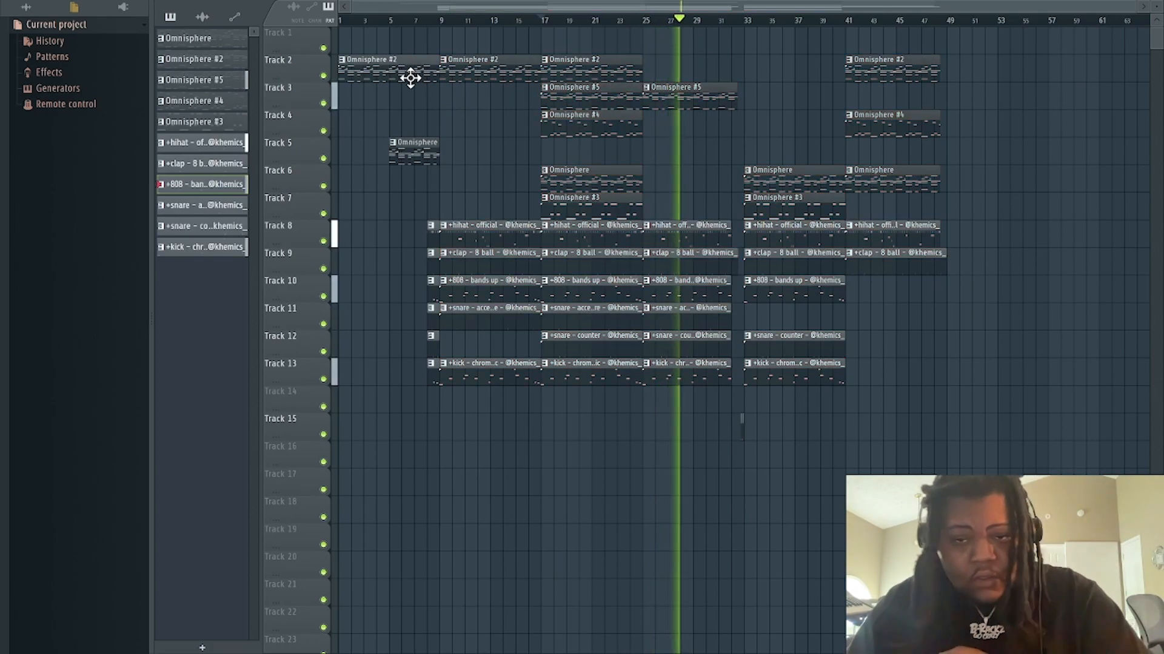
left_click(746, 68)
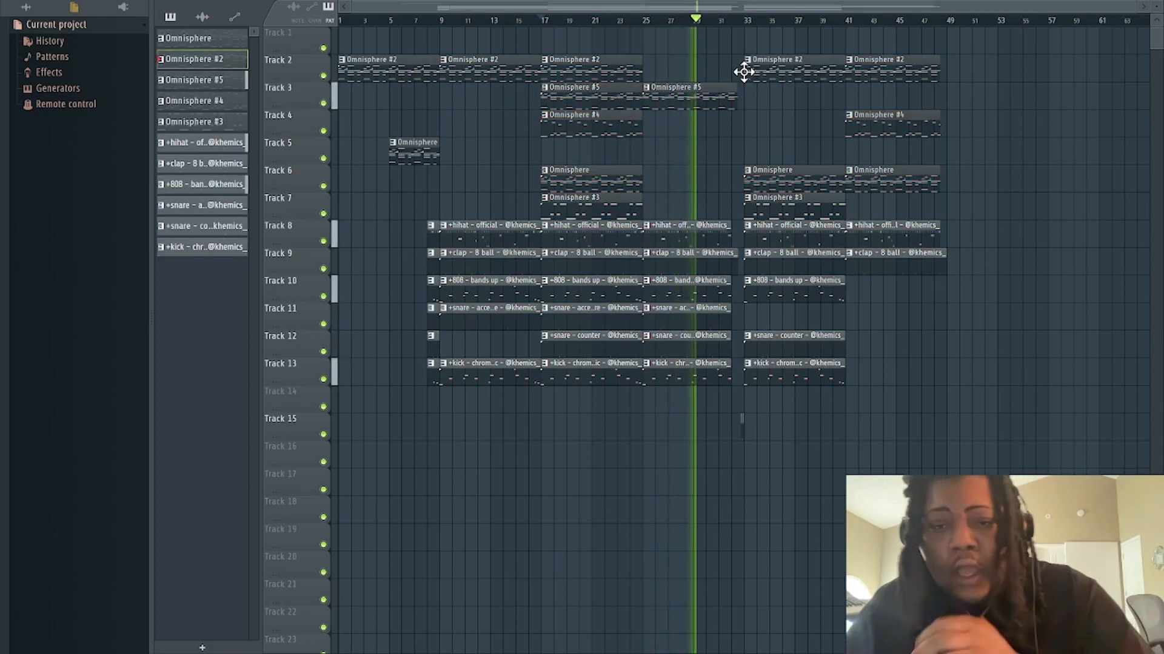
right_click(788, 184)
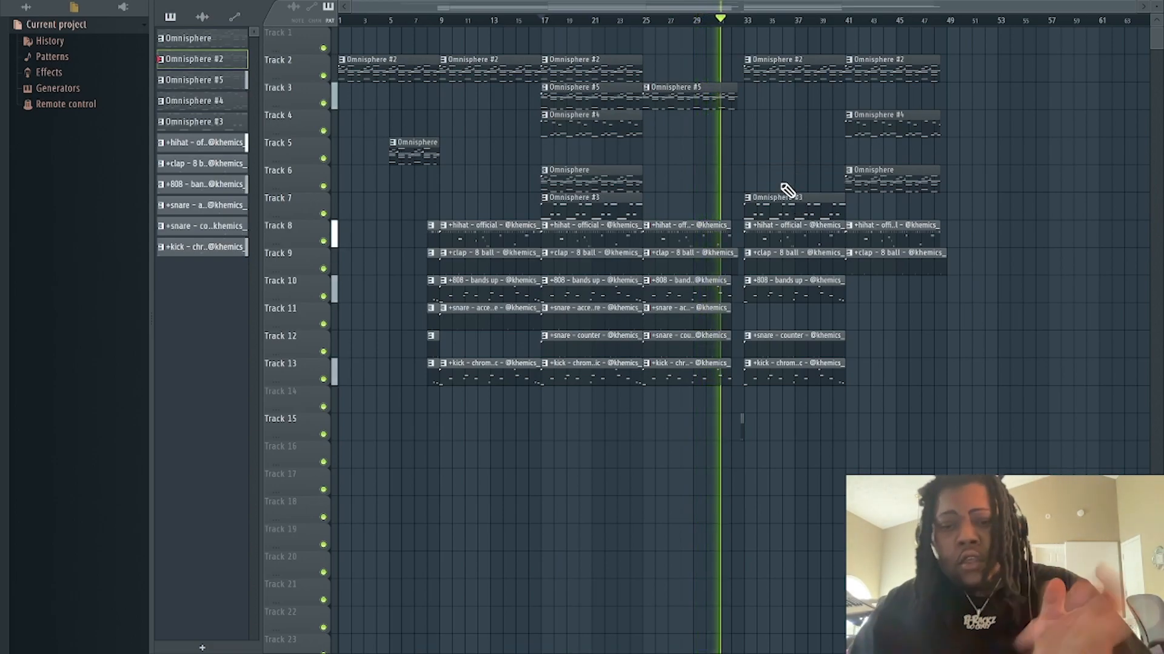
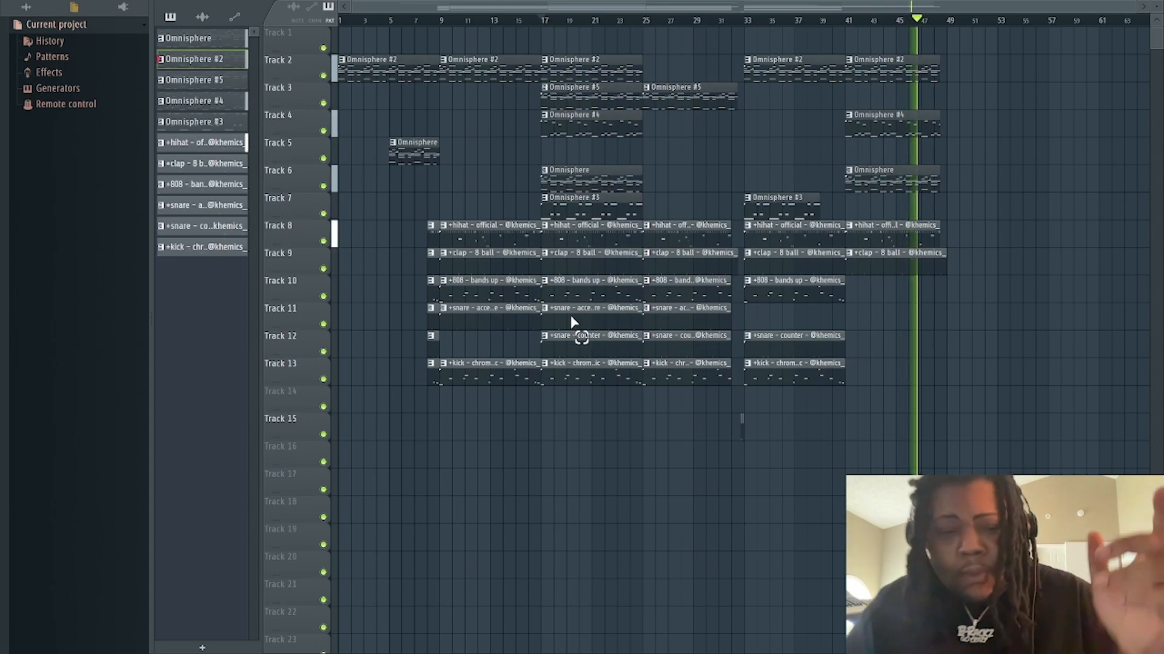
- Duplicate all clips from bar 9 onward twice, placing the copies at bars 49 and 89
left_click_drag(459, 496, 992, 39)
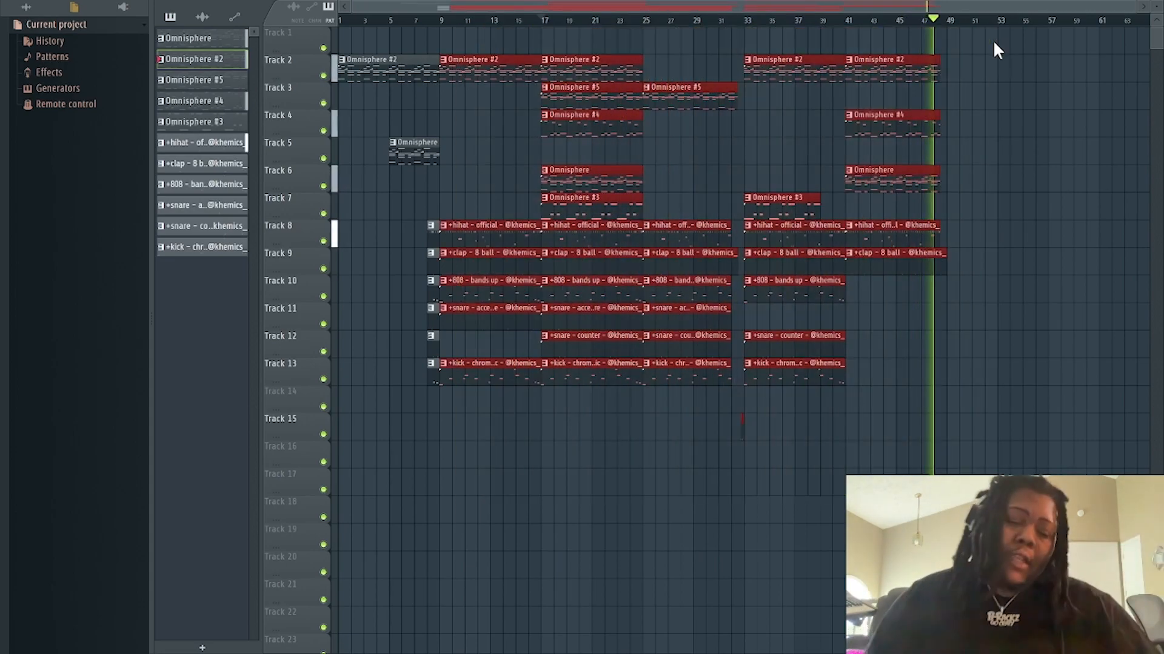
key("ctrl+b")
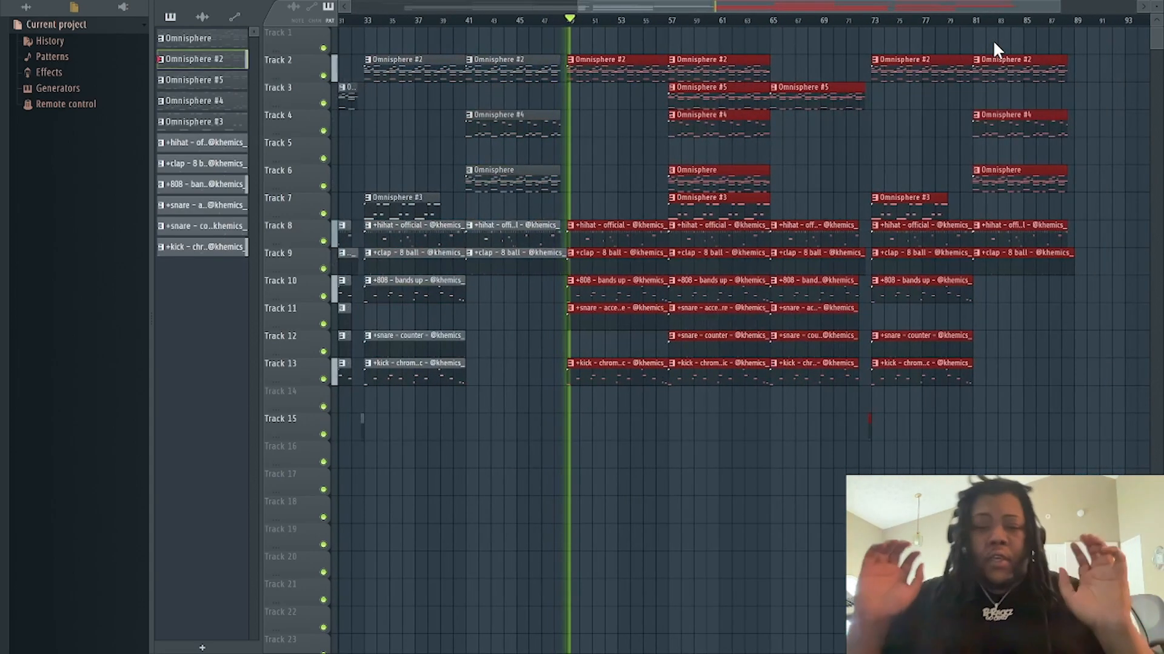
key("ctrl+b")
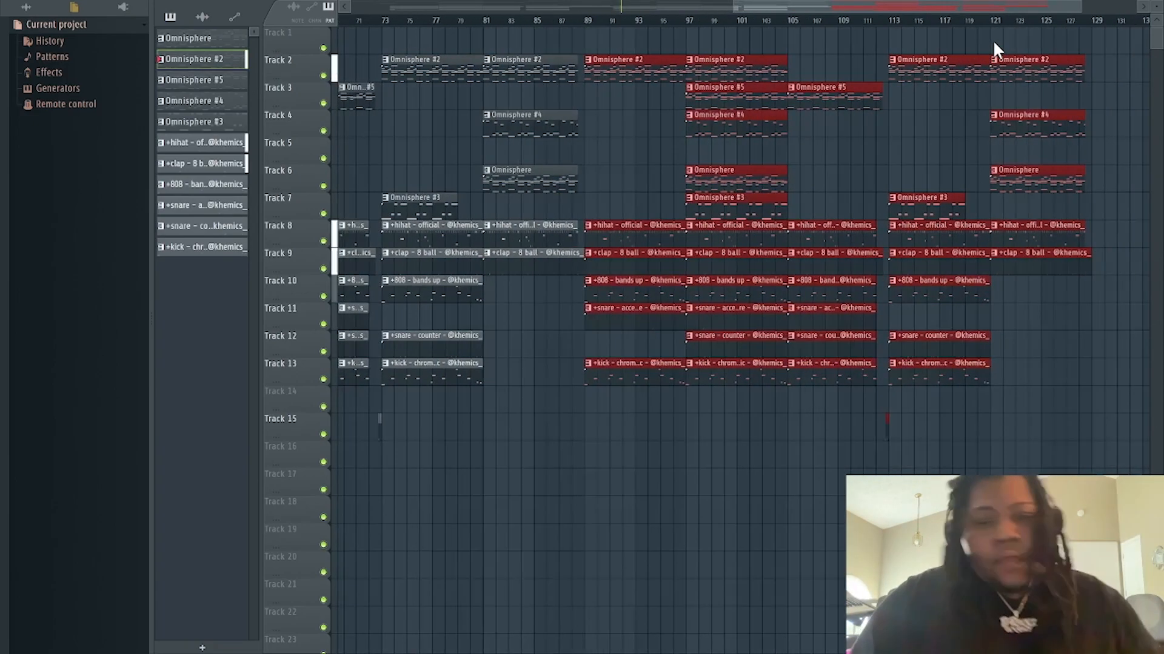
- Delete all clips from bar 105 onward so that the song ends at bar 105
left_click_drag(804, 468, 1050, 27)
key("Delete")
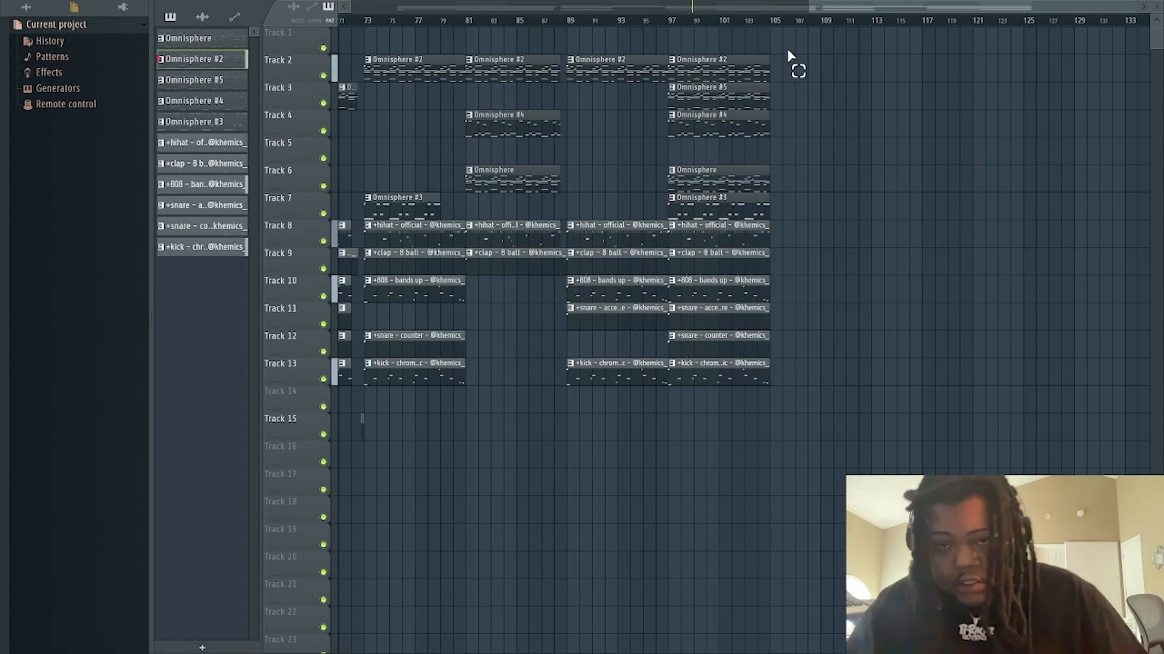
scroll(778, 25, "down", 5)
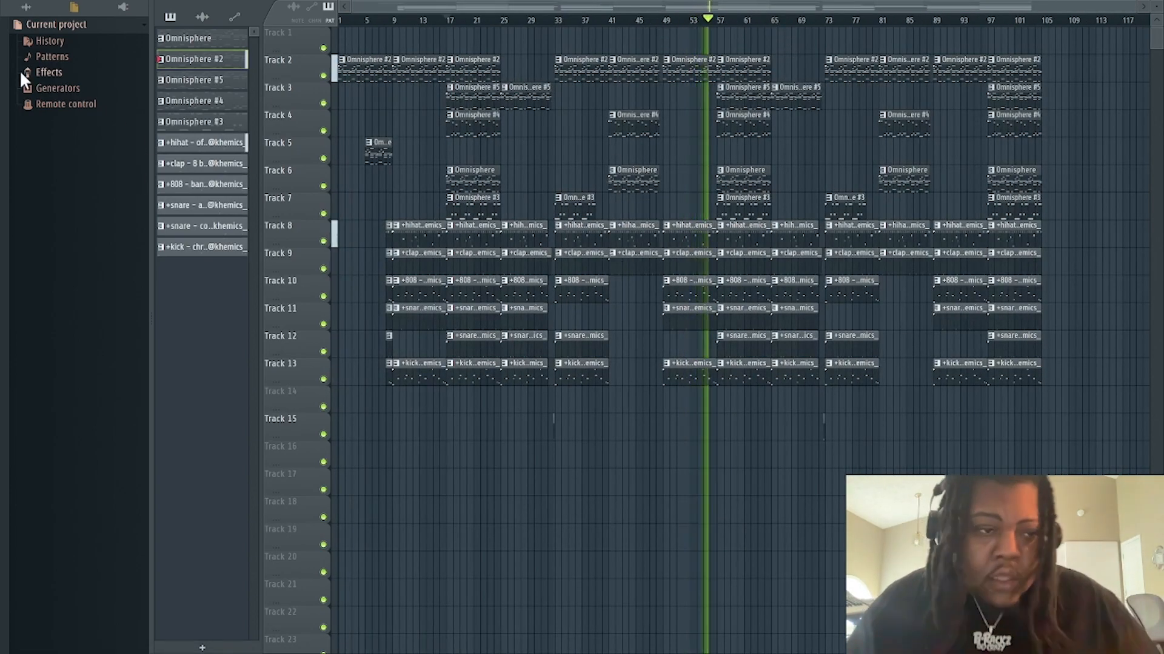
- Find the B-Rackz tagg 2 sample among the recent files and place it on track 14 at bar 8
left_click(28, 7)
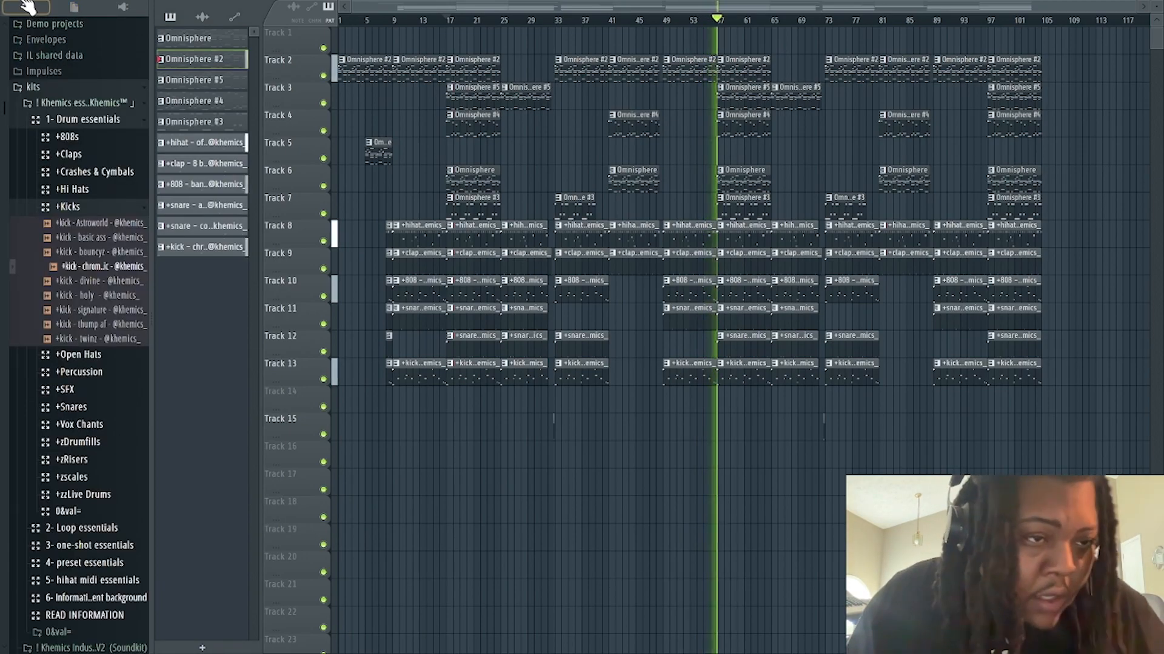
left_click(25, 7)
left_click(51, 42)
key("space")
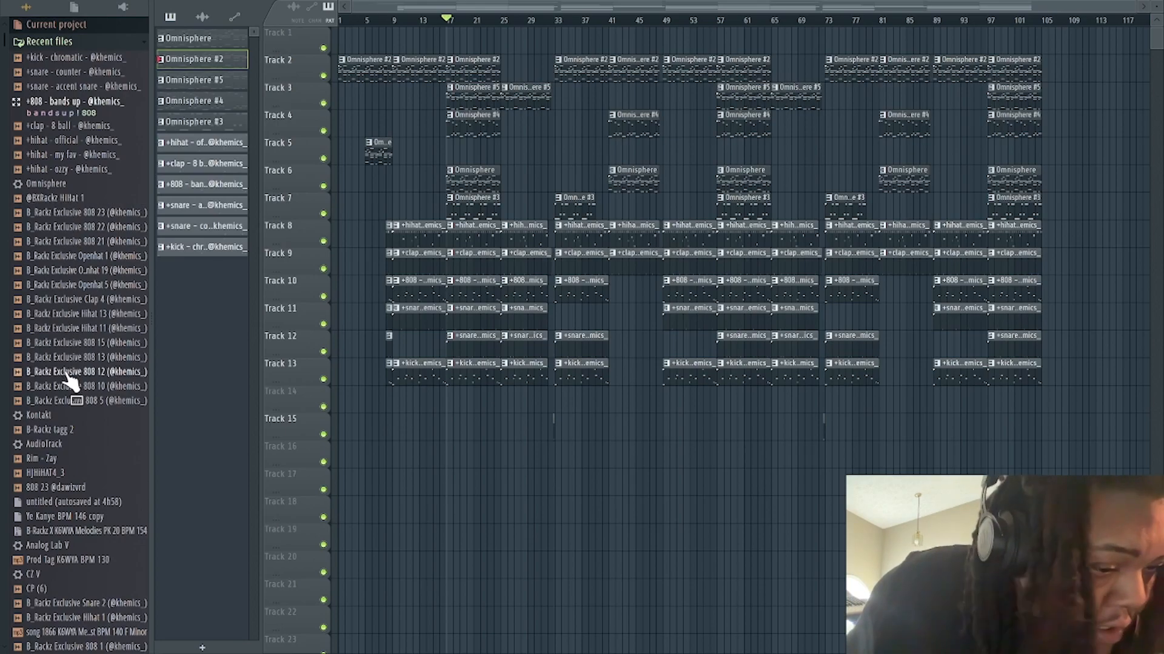
left_click_drag(70, 429, 387, 396)
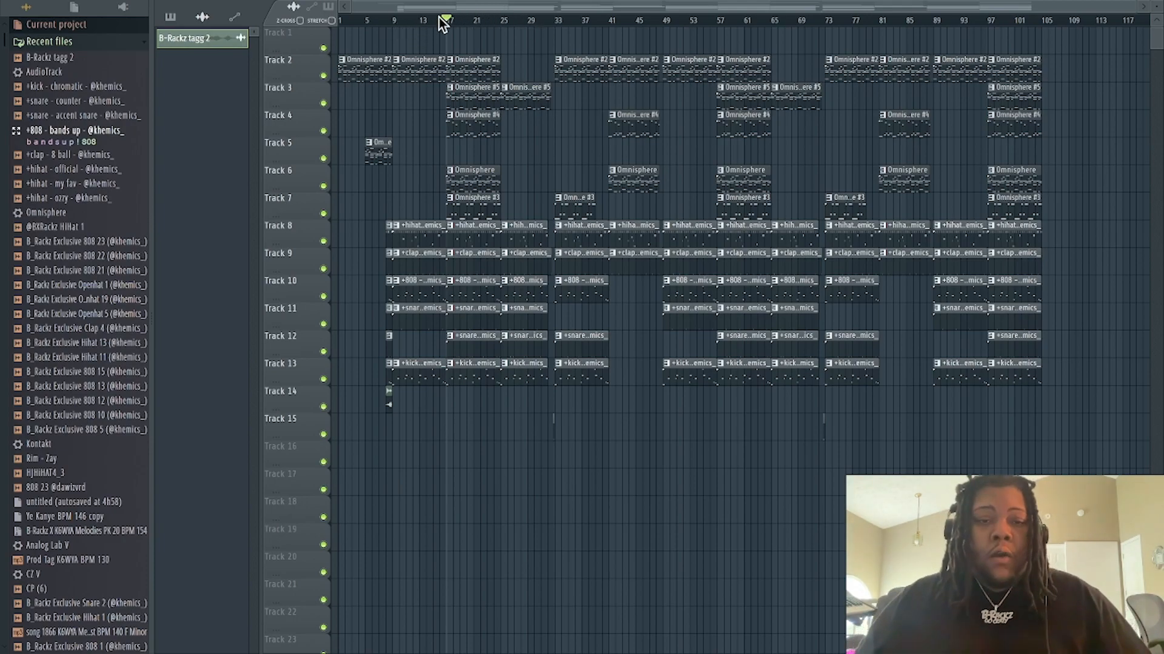
- Try the B-Rackz tagg 2 clip one bar earlier on track 14, starting at bar 7
left_click(380, 23)
scroll(381, 17, "up", 6)
left_click_drag(432, 5, 291, 12)
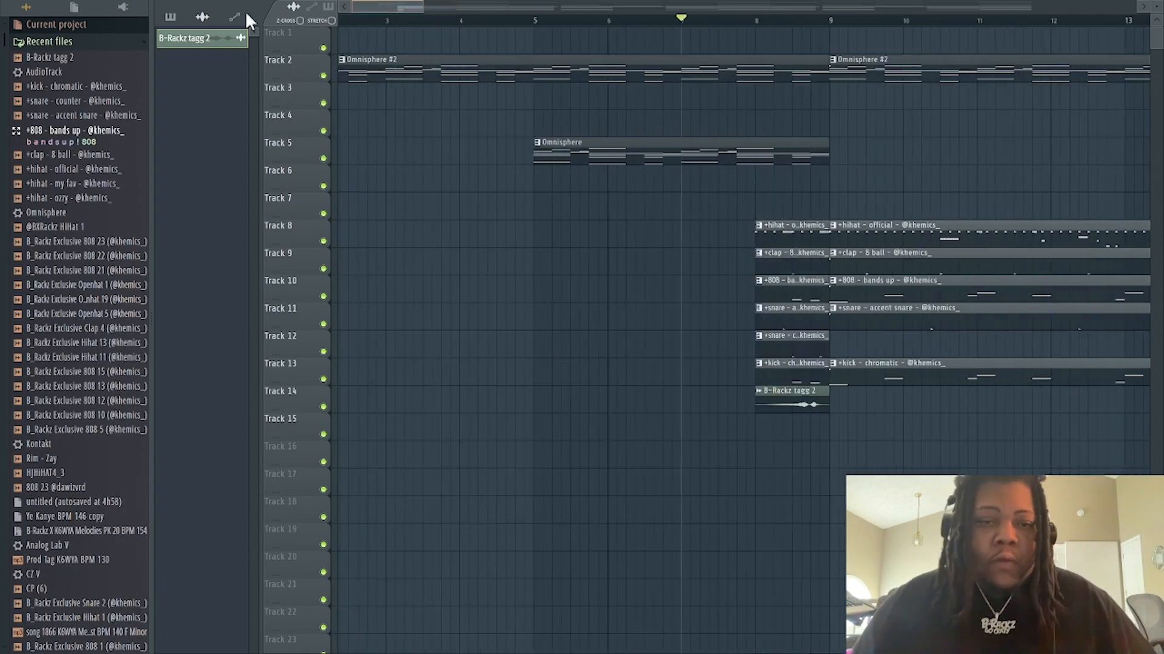
left_click_drag(899, 399, 816, 398)
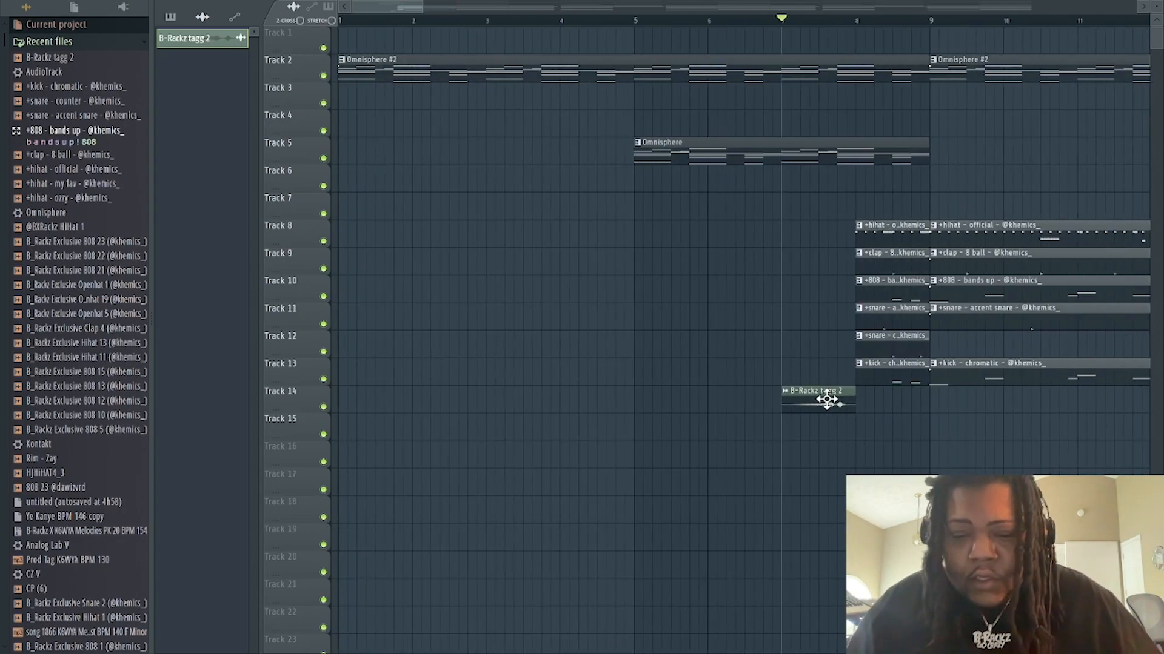
- Normalize the B-Rackz tagg 2 audio clip
double_click(826, 400)
left_click(446, 248)
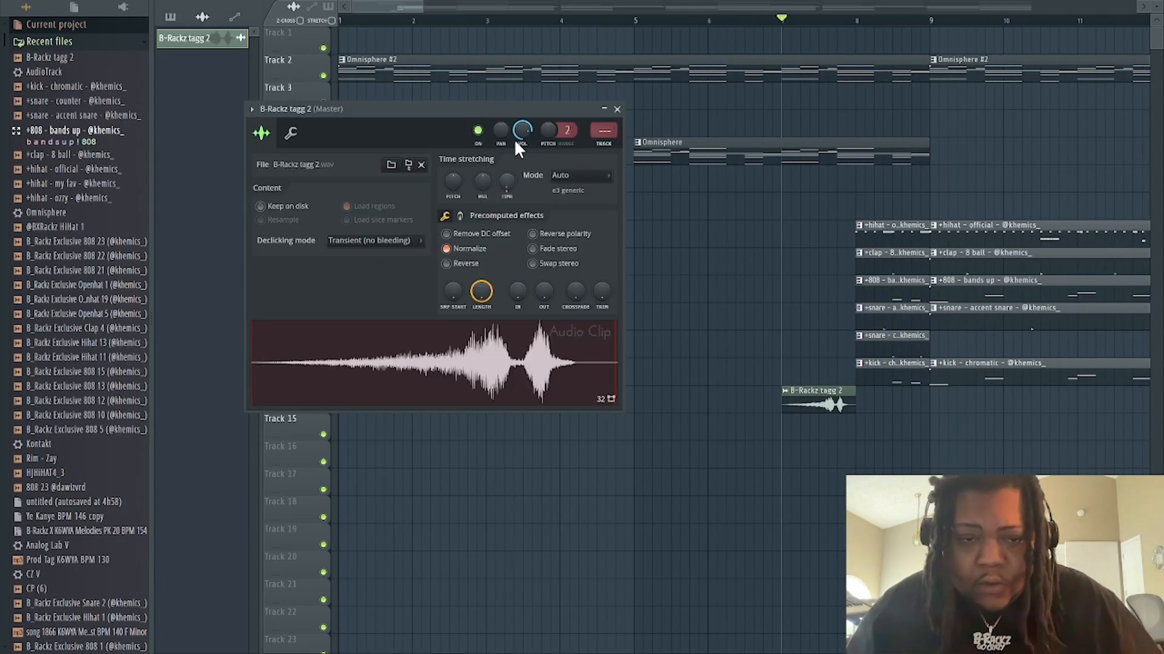
left_click(617, 109)
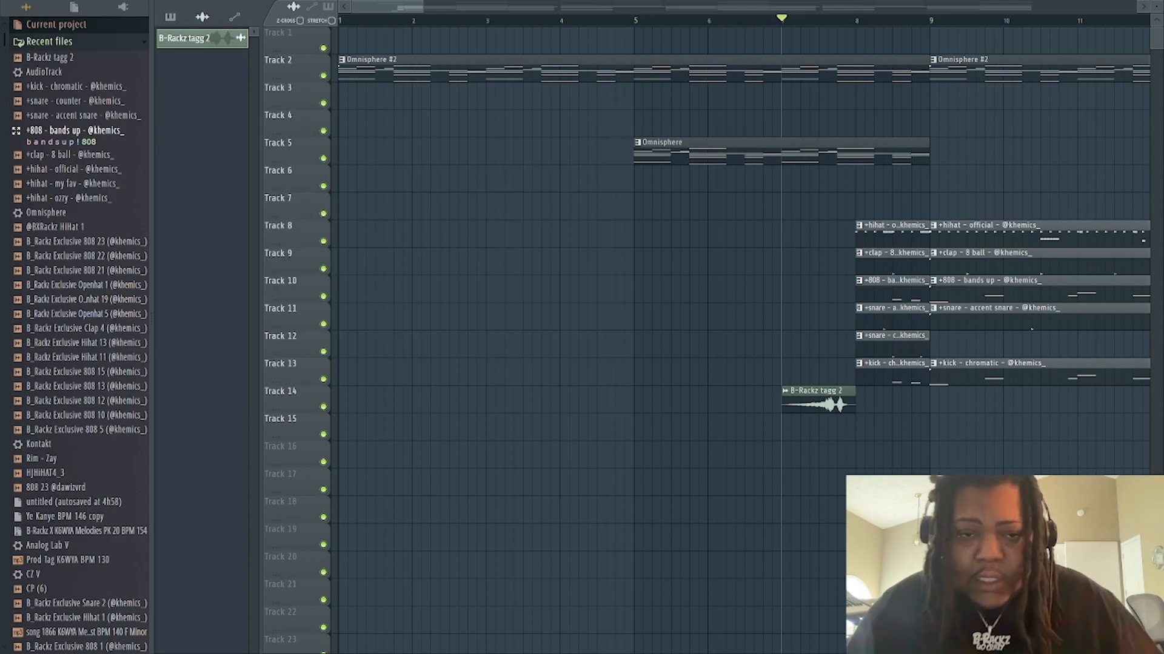
- Play back the intro, move the B-Rackz tagg 2 clip back to bar 8 and review its audio clip settings
scroll(567, 20, "down", 5)
key("space")
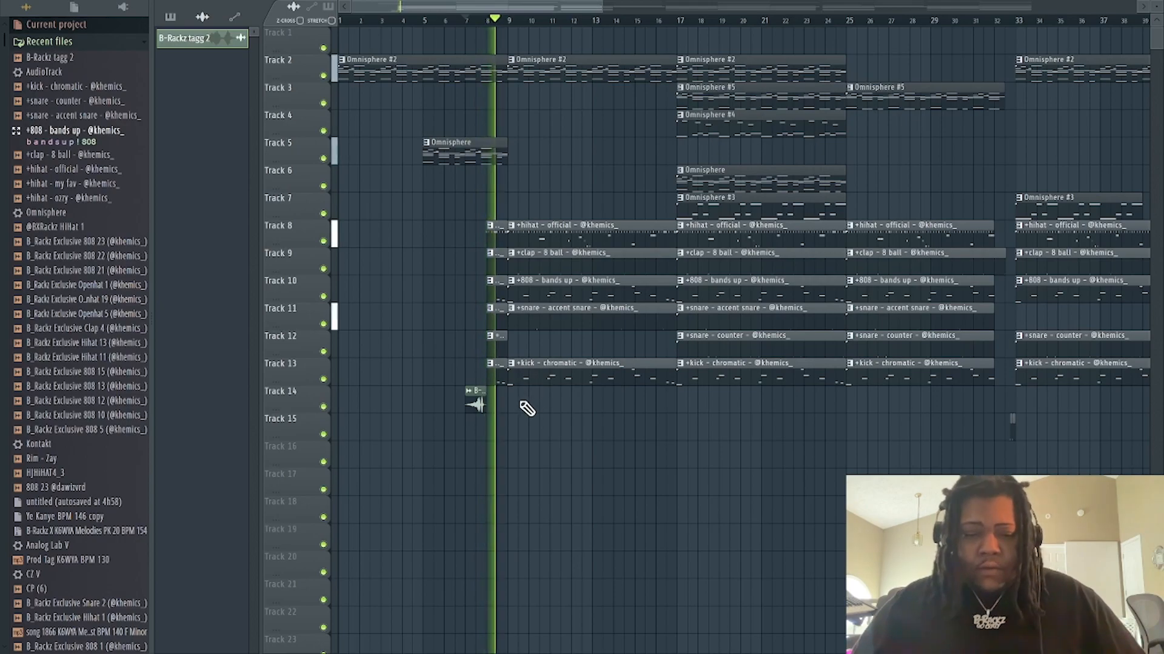
left_click_drag(472, 408, 494, 403)
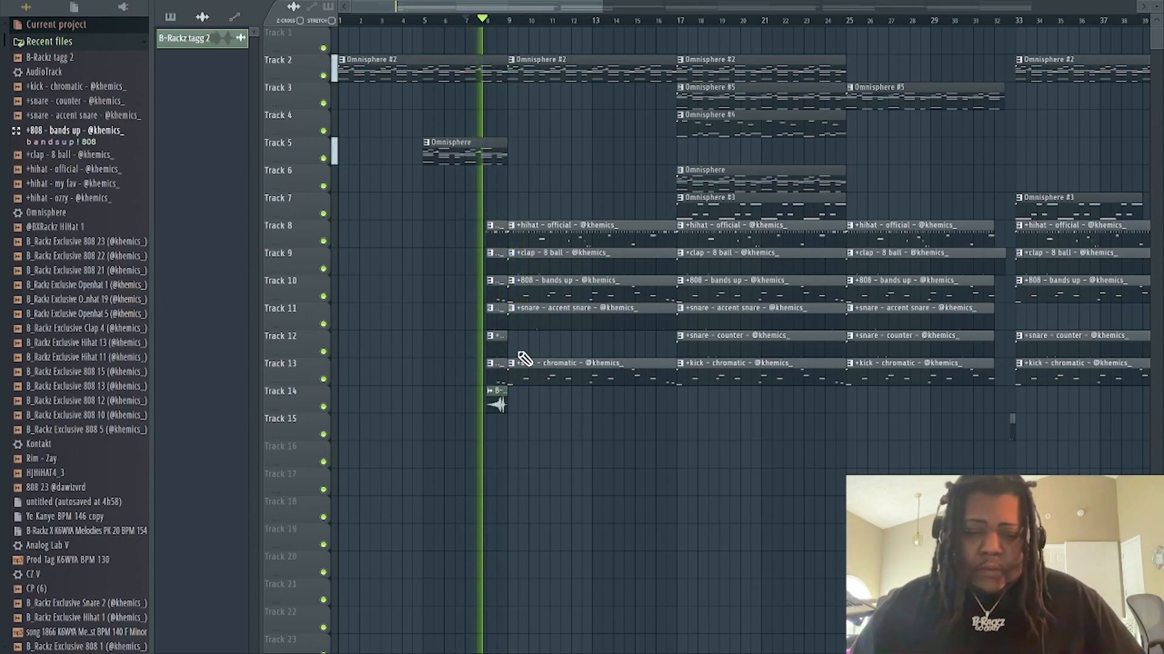
double_click(500, 403)
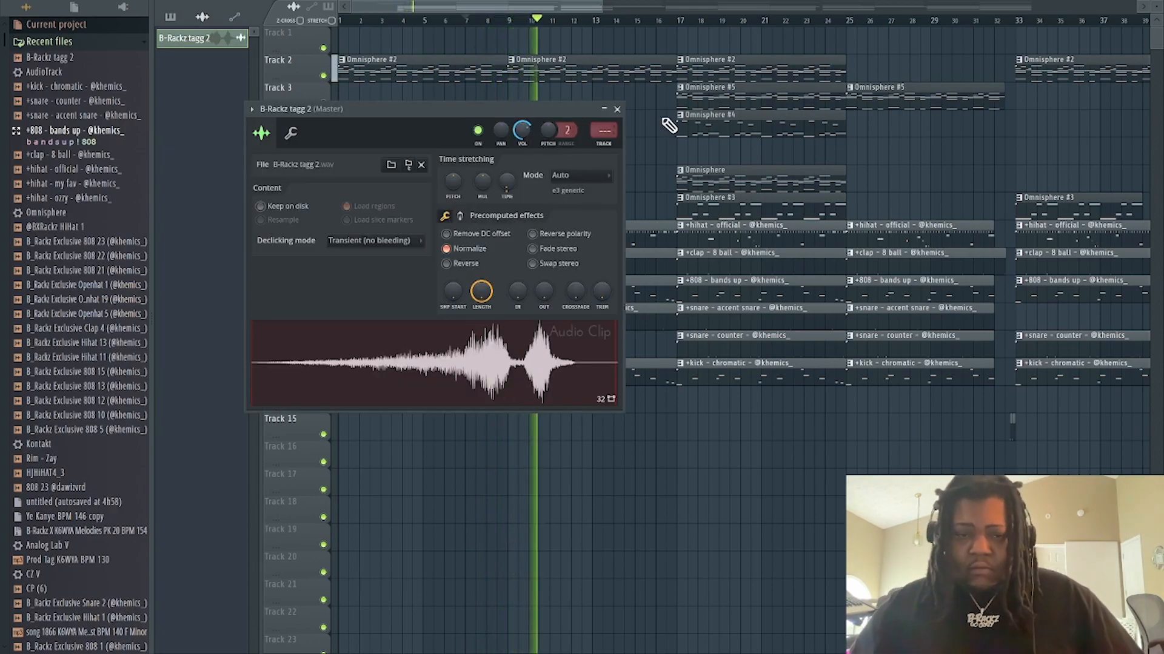
left_click(617, 109)
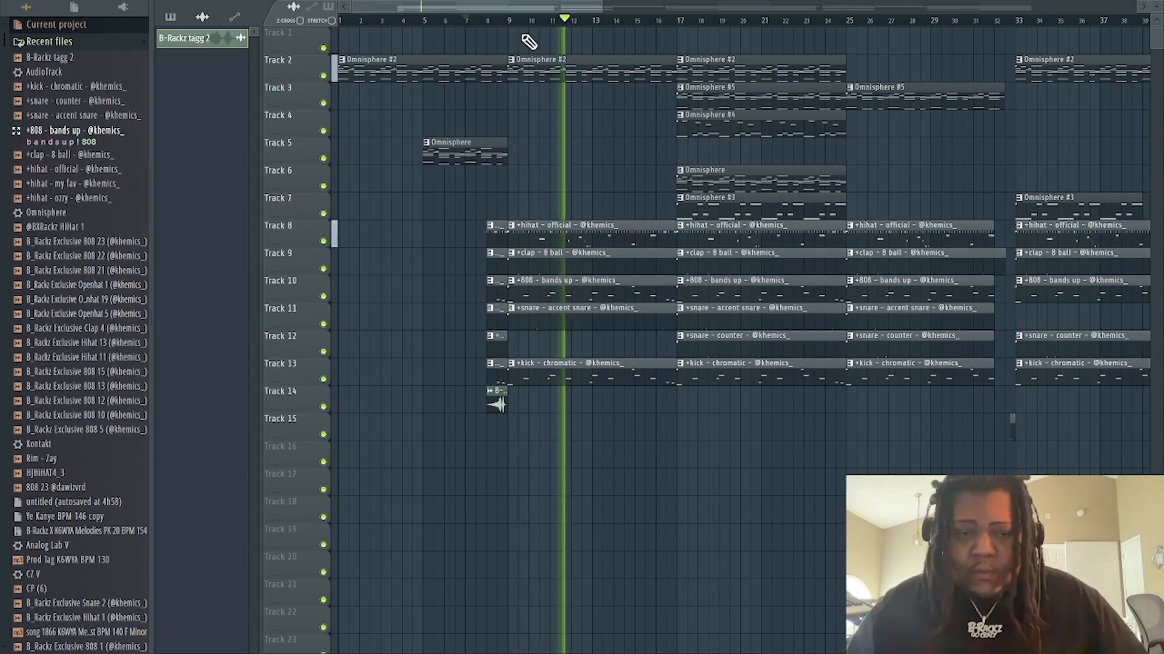
scroll(540, 26, "down", 3)
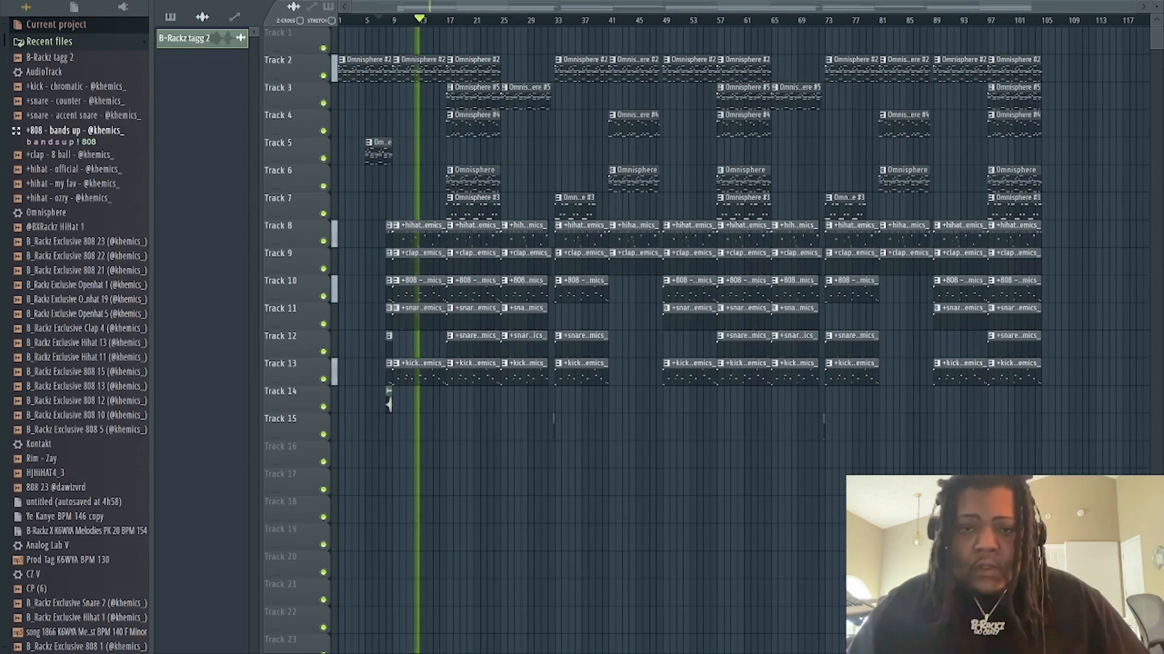
- Check the mixer levels during playback and set the channel rack filter to All
key("F9")
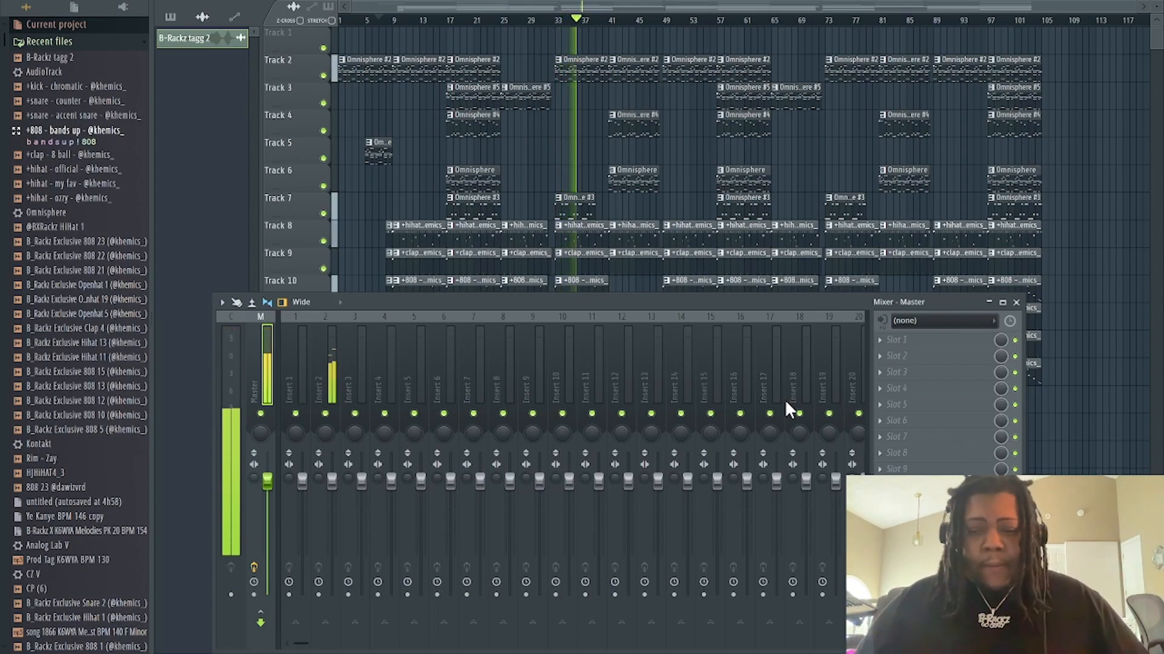
key("F9")
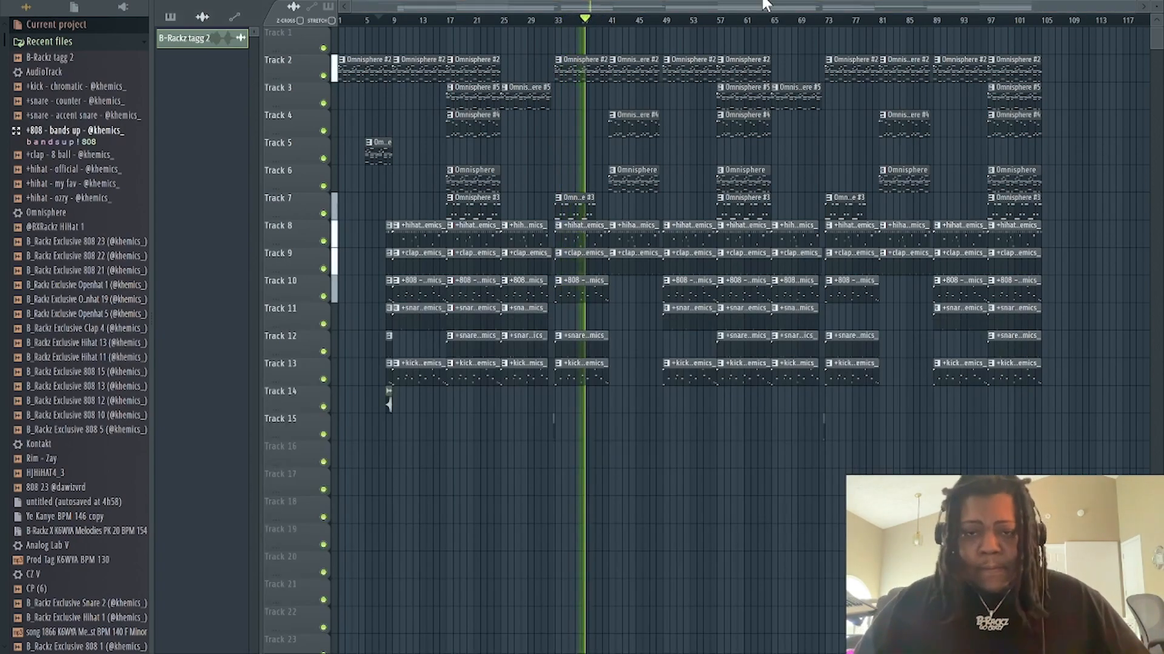
key("F6")
left_click(440, 313)
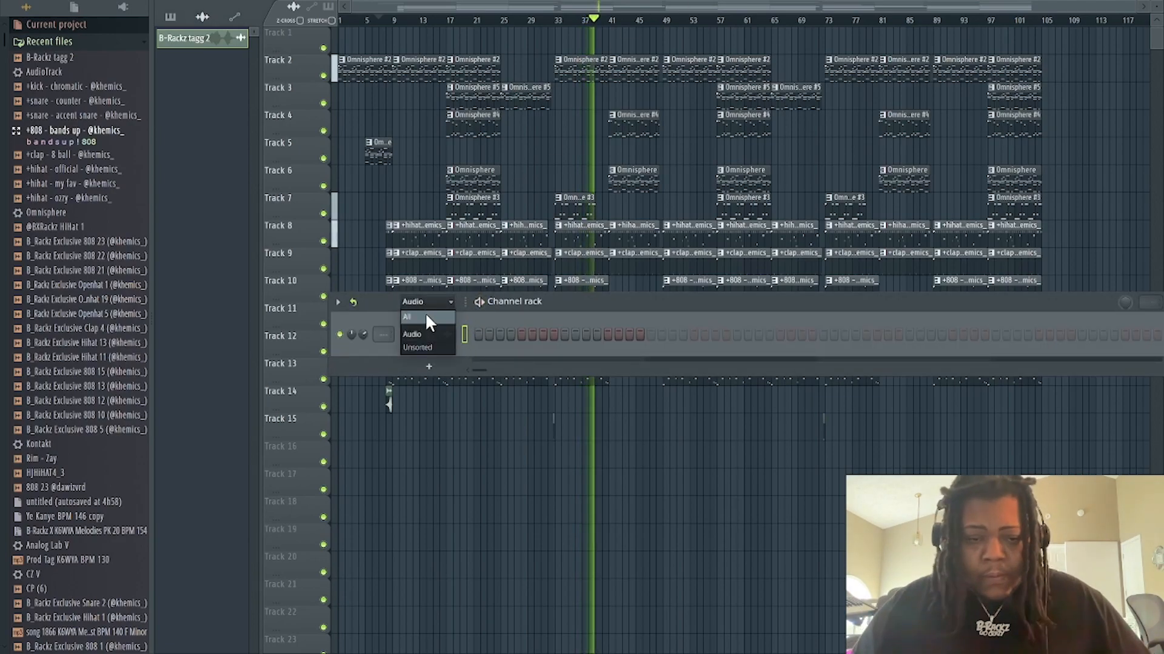
left_click(424, 314)
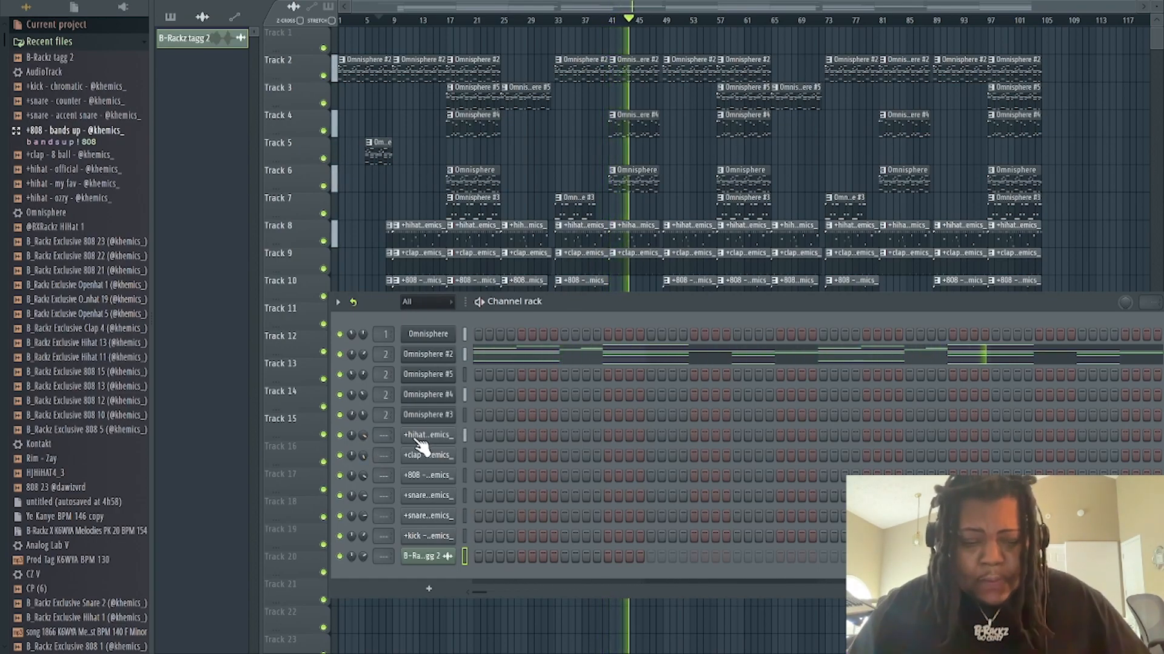
key("F6")
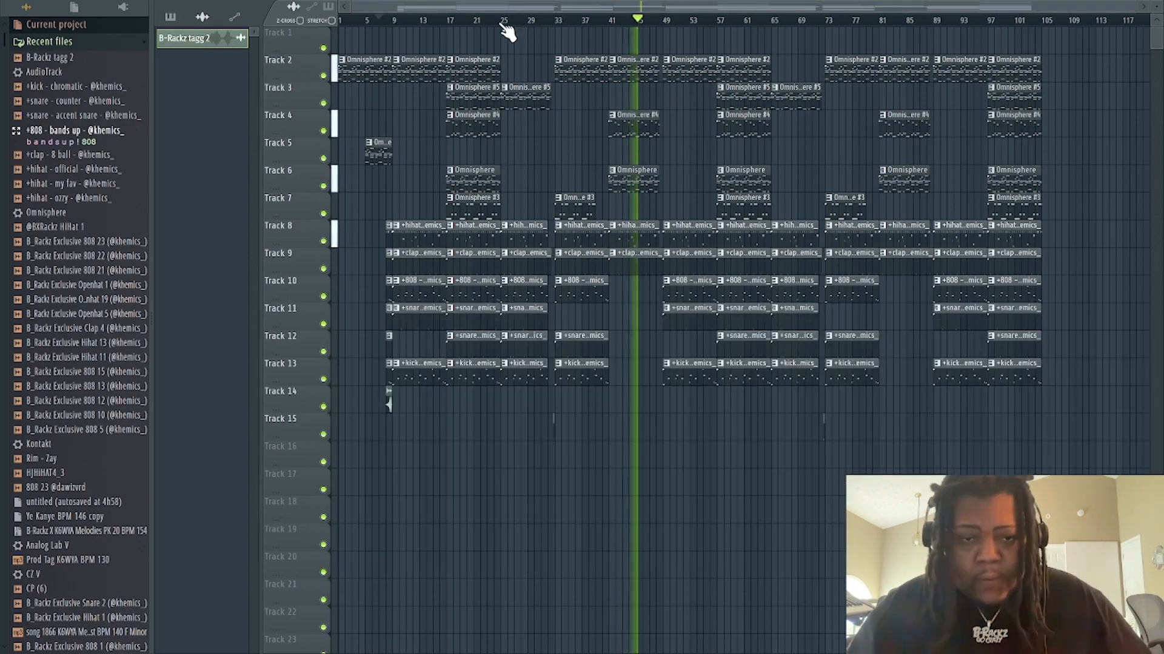
- Add a fade-out to the official hihat sample in its channel settings
key("F6")
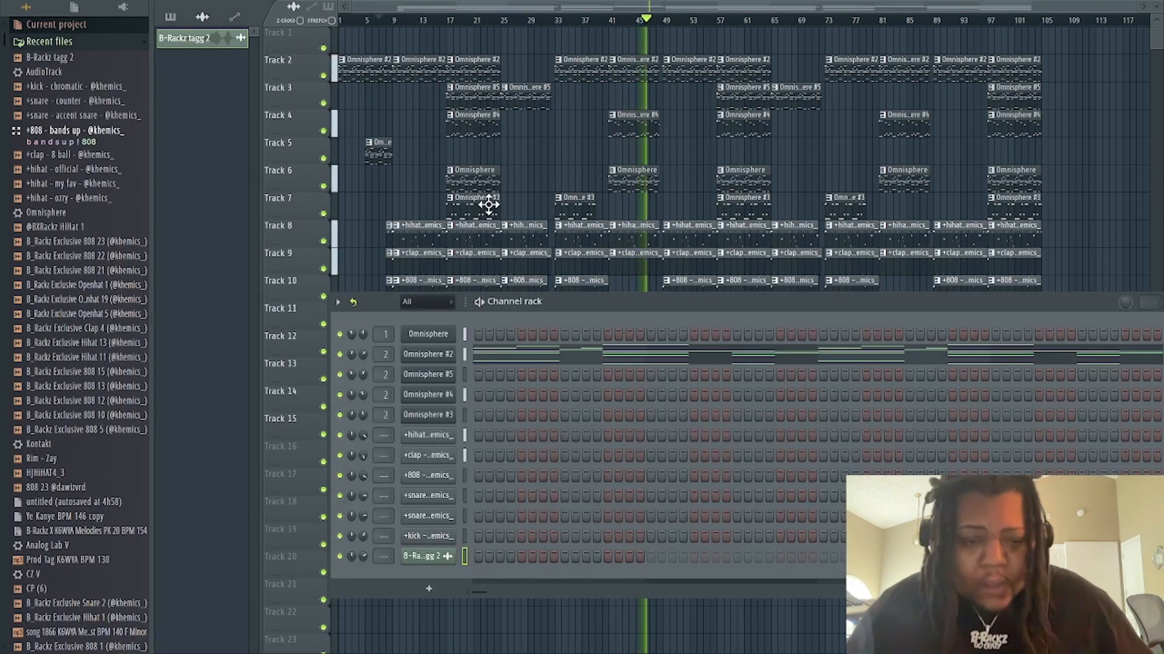
left_click(428, 435)
left_click_drag(530, 312, 531, 301)
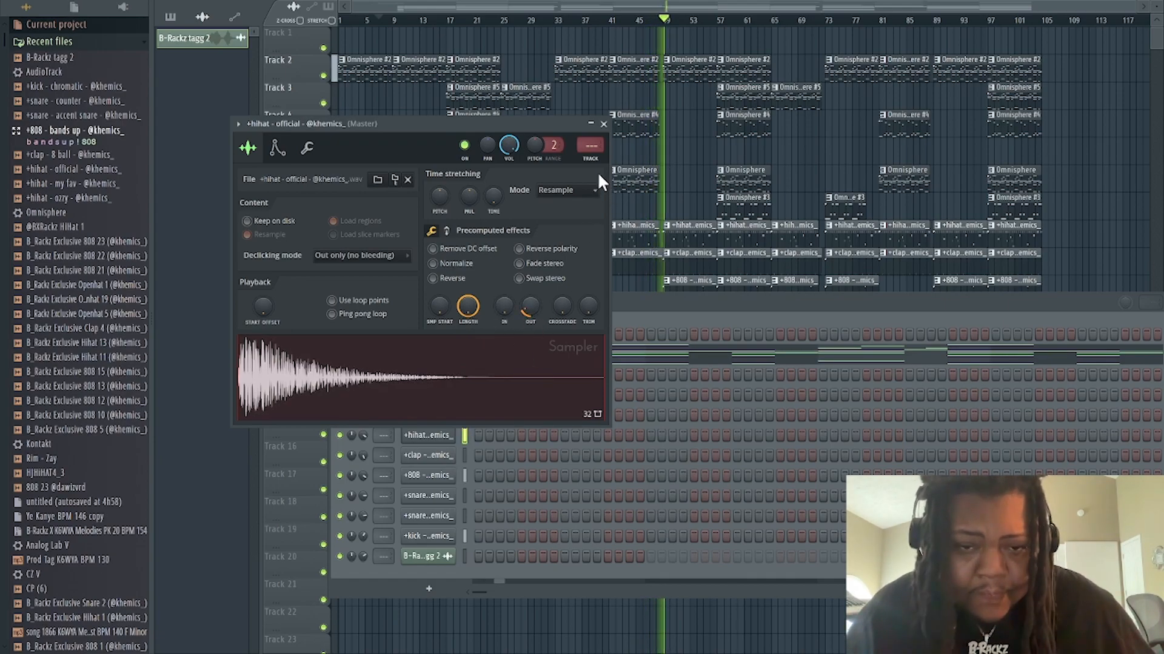
left_click(603, 124)
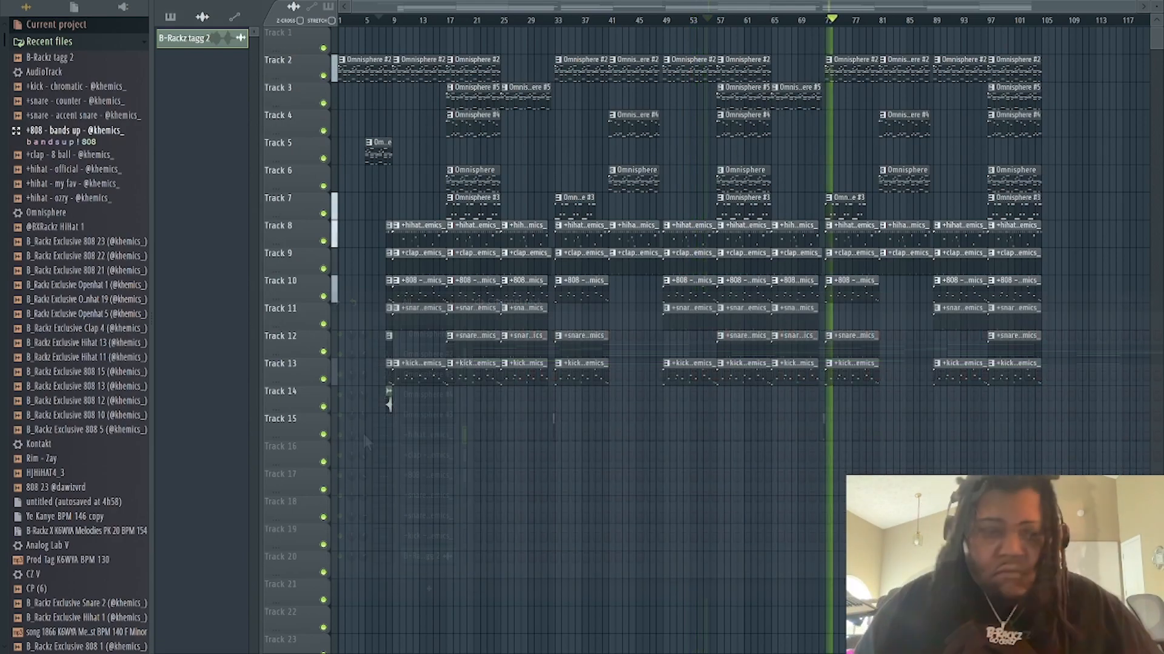
- Listen through the rest of the arrangement and stop playback
key("space")
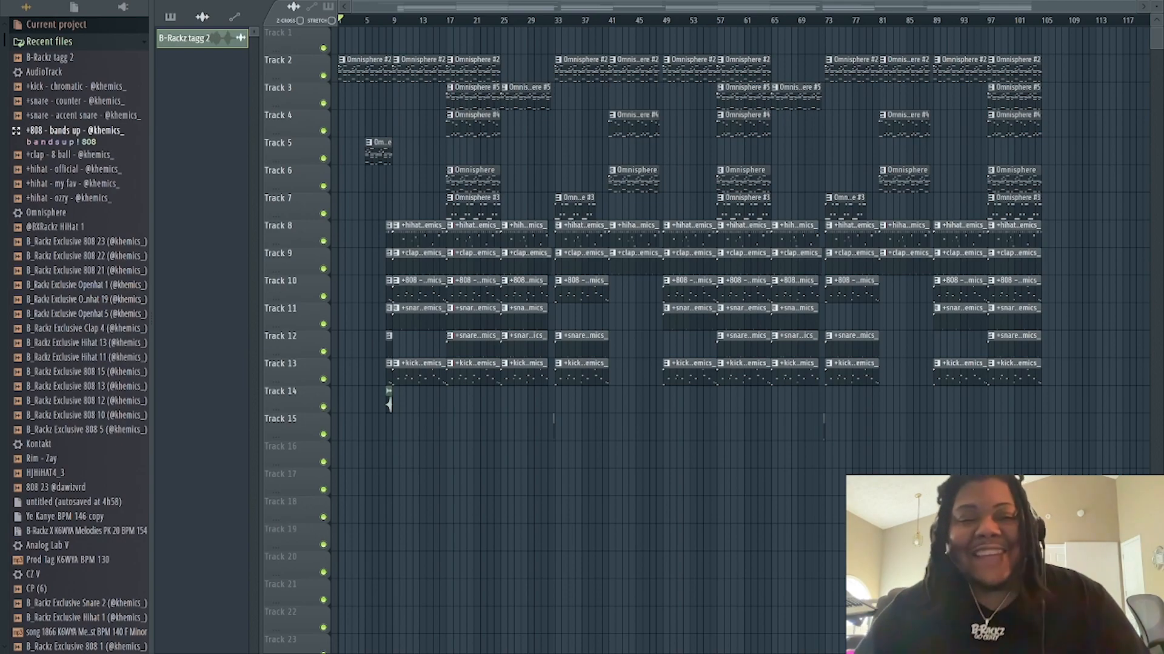
mouse_move(689, 648)
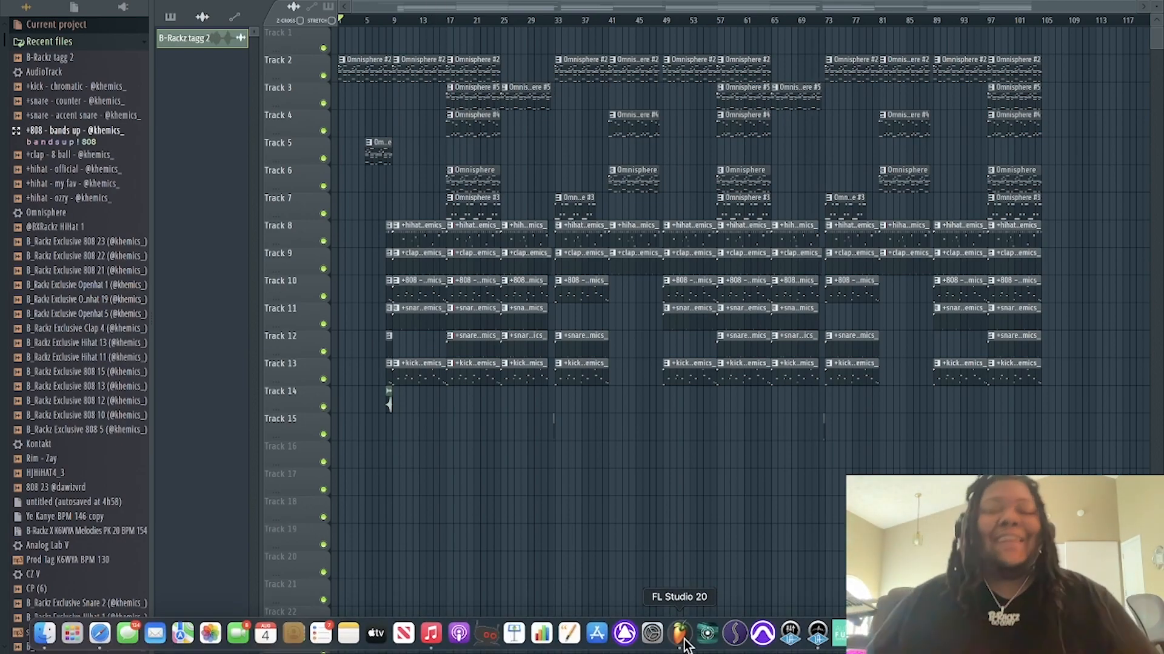